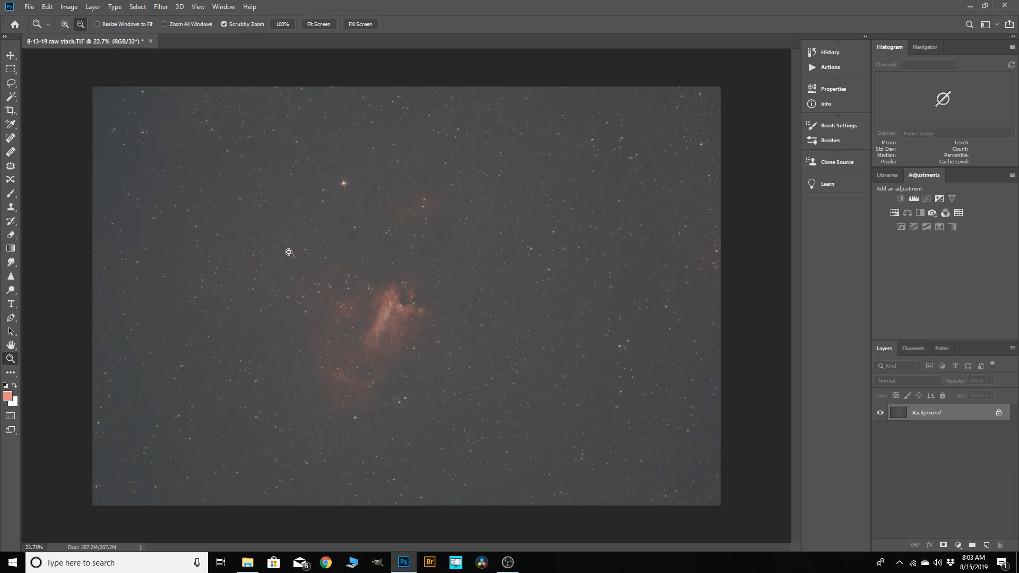
Apply a Levels adjustment to the raw stack, lowering the RGB white input point slightly to brighten the whole image.
{"action": "scroll", "coordinate": [314, 258], "scroll_direction": "up", "scroll_amount": 1}
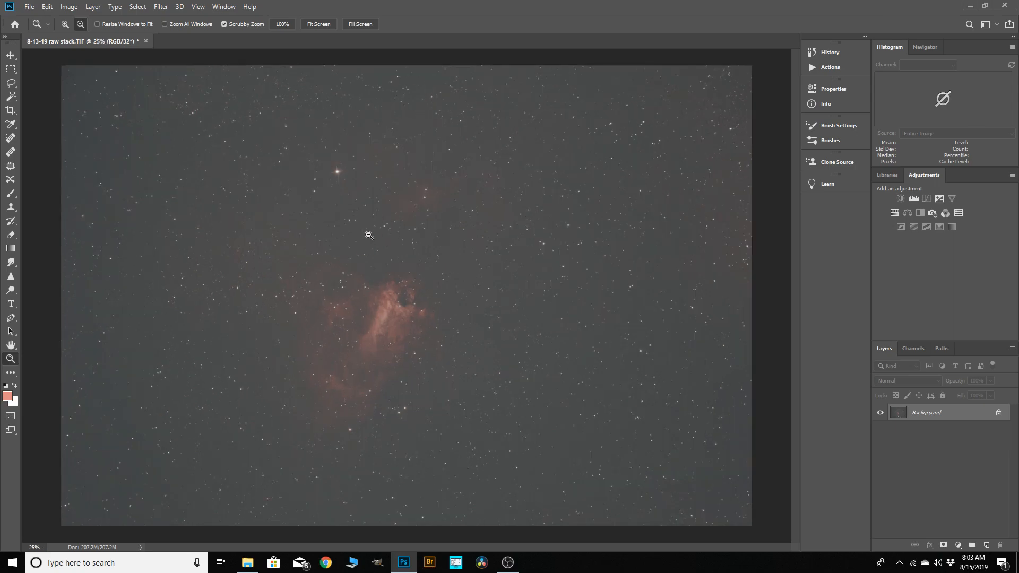
{"action": "scroll", "coordinate": [467, 222], "scroll_direction": "down", "scroll_amount": 1}
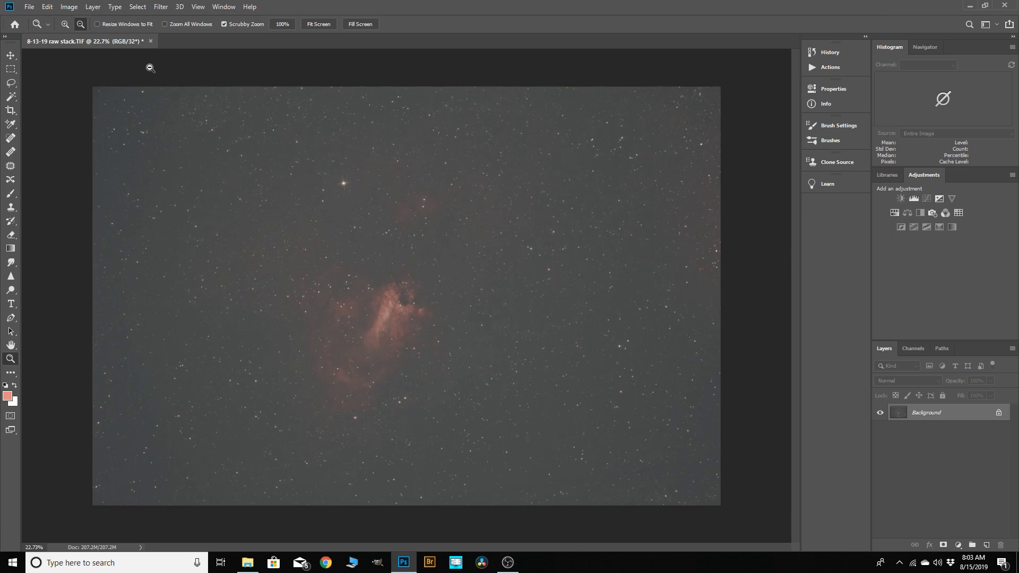
{"action": "left_click", "coordinate": [69, 8]}
{"action": "mouse_move", "coordinate": [78, 36]}
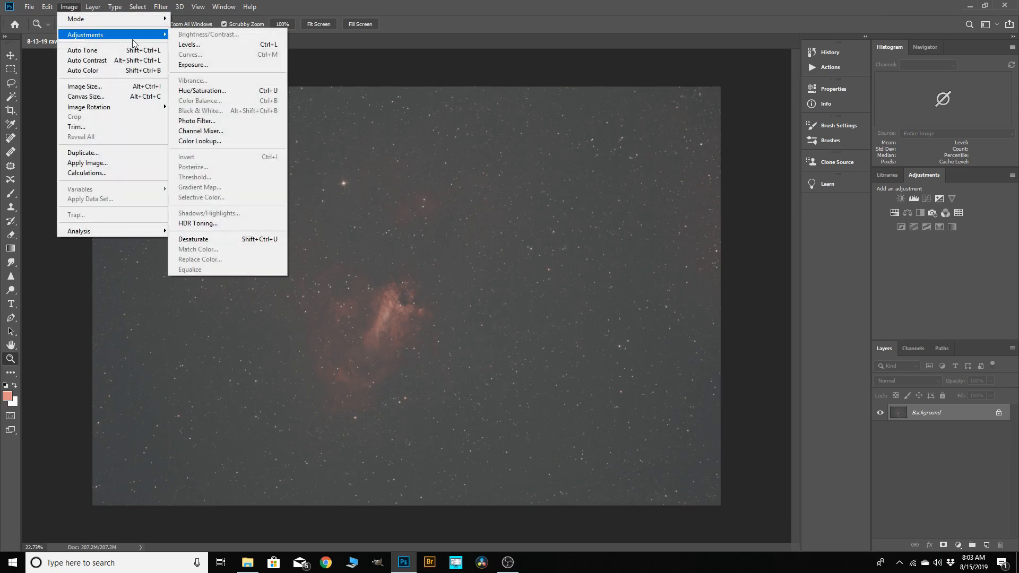
{"action": "left_click", "coordinate": [181, 45]}
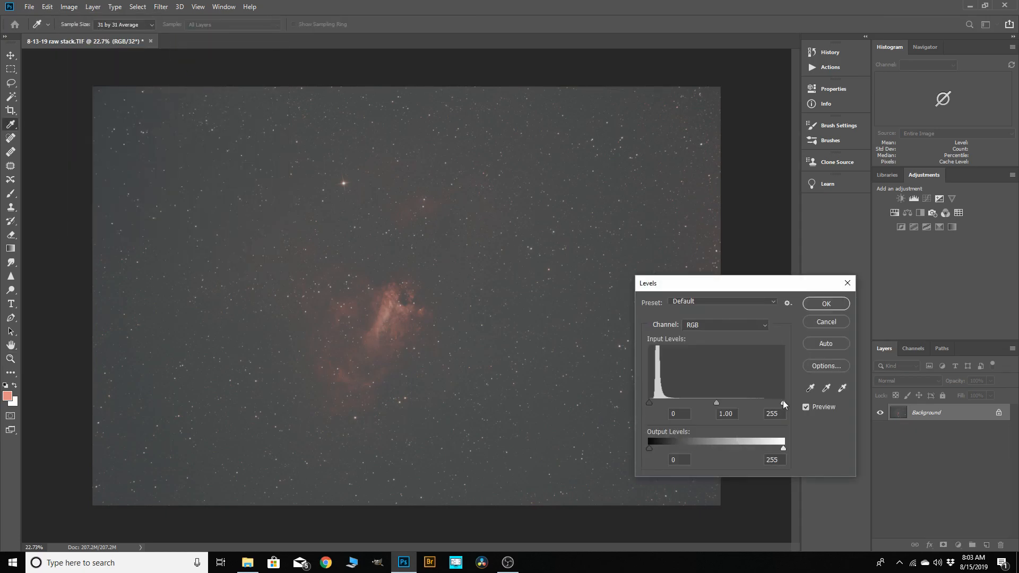
{"action": "left_click_drag", "start_coordinate": [783, 402], "coordinate": [767, 403]}
{"action": "left_click_drag", "start_coordinate": [763, 400], "coordinate": [763, 401]}
{"action": "left_click", "coordinate": [826, 304]}
{"action": "key", "text": "z"}
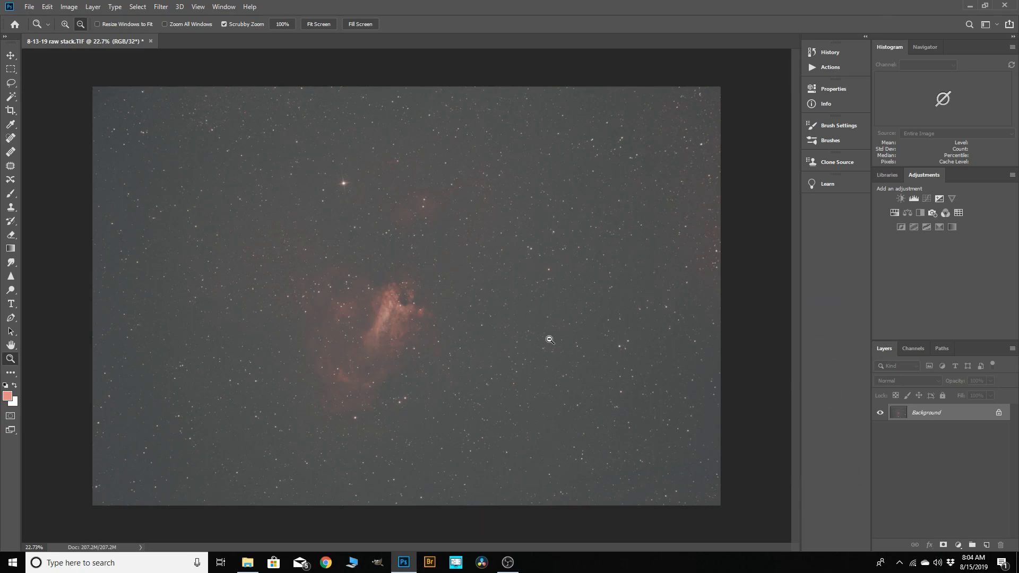
Apply a Levels adjustment with the RGB midtone input set to 1.27 to stretch the faint nebula detail.
{"action": "left_click", "coordinate": [70, 8]}
{"action": "mouse_move", "coordinate": [93, 39]}
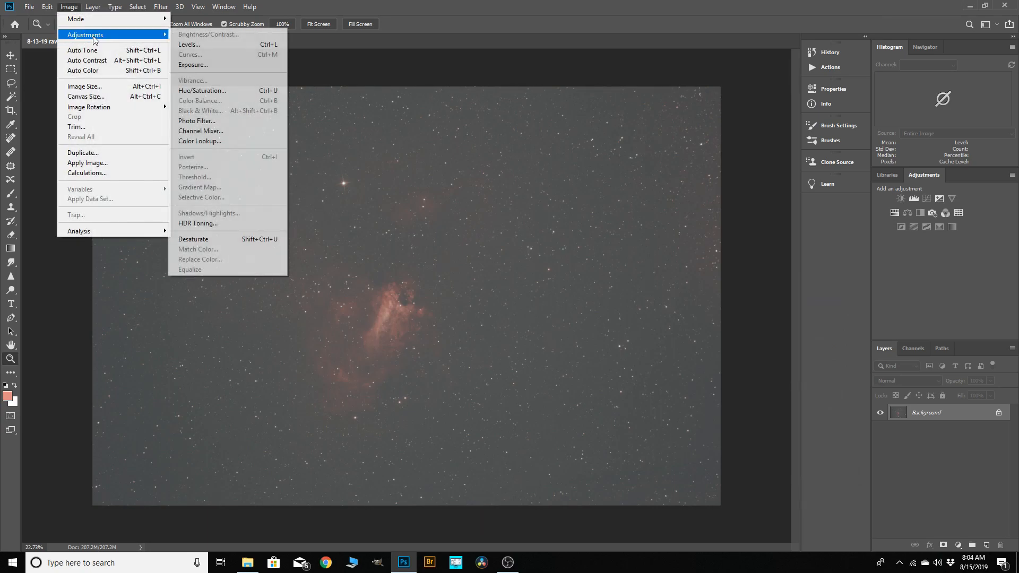
{"action": "left_click", "coordinate": [181, 46]}
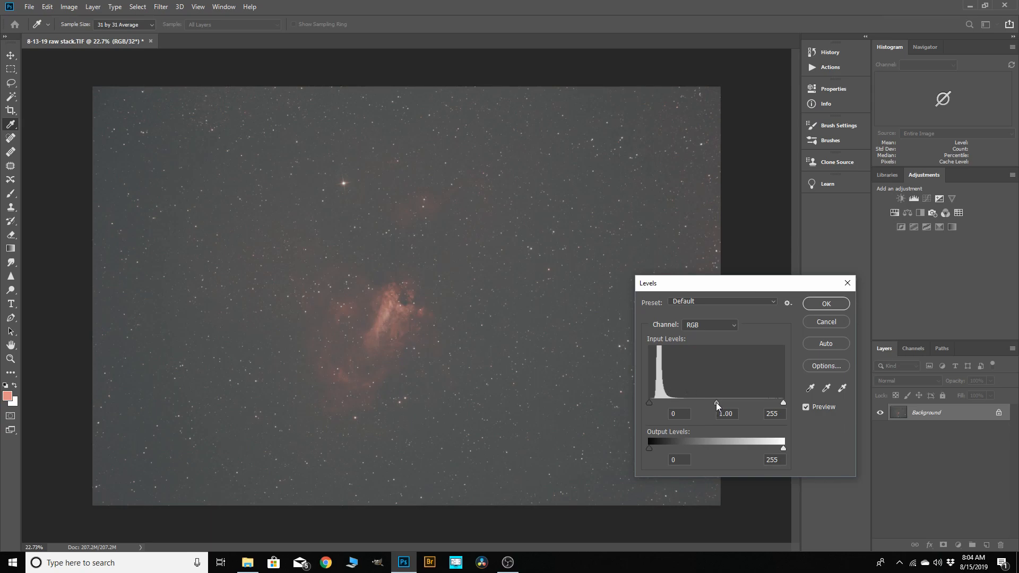
{"action": "left_click_drag", "start_coordinate": [716, 402], "coordinate": [705, 403]}
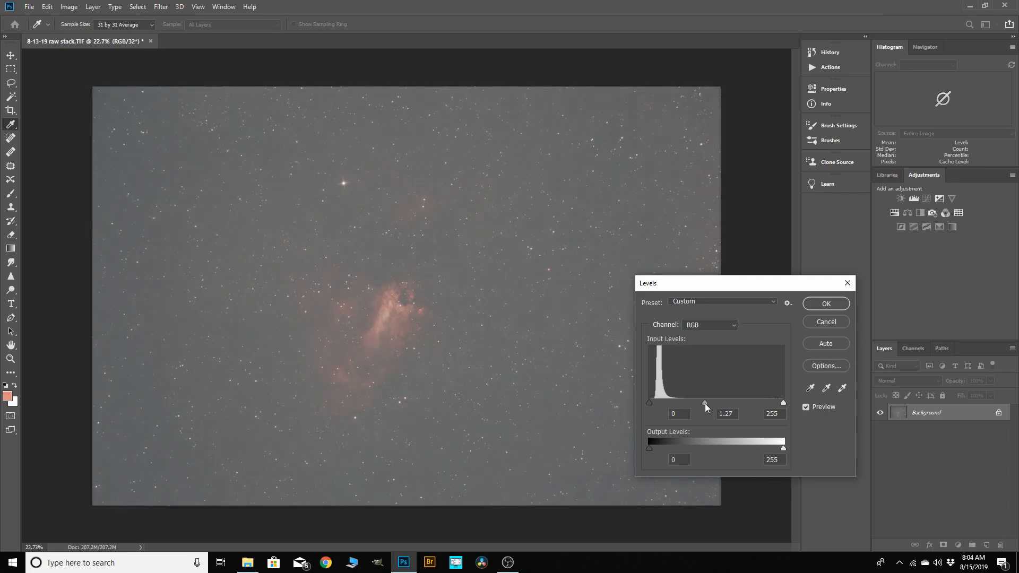
{"action": "left_click", "coordinate": [704, 403]}
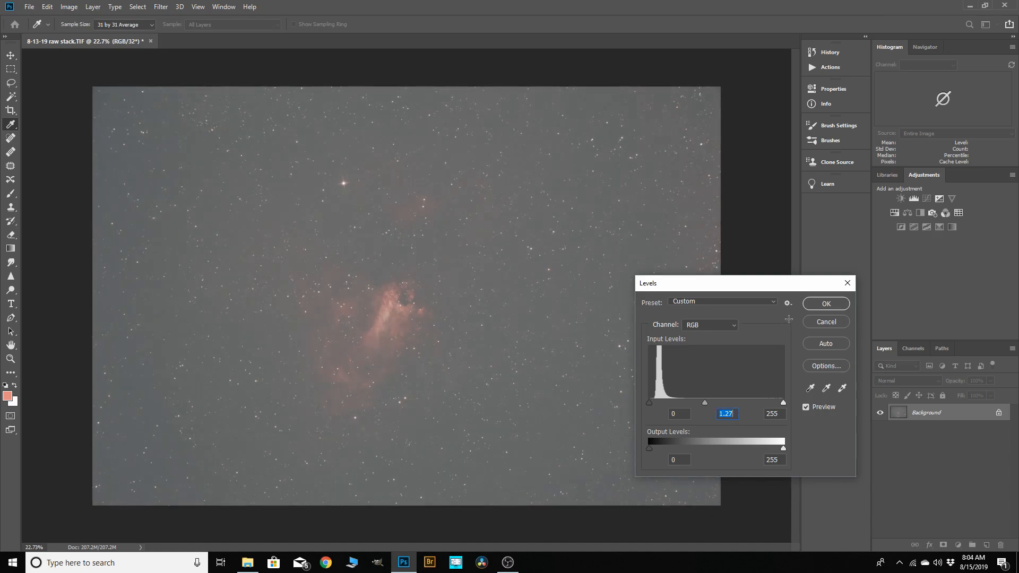
{"action": "left_click", "coordinate": [822, 304]}
{"action": "key", "text": "z"}
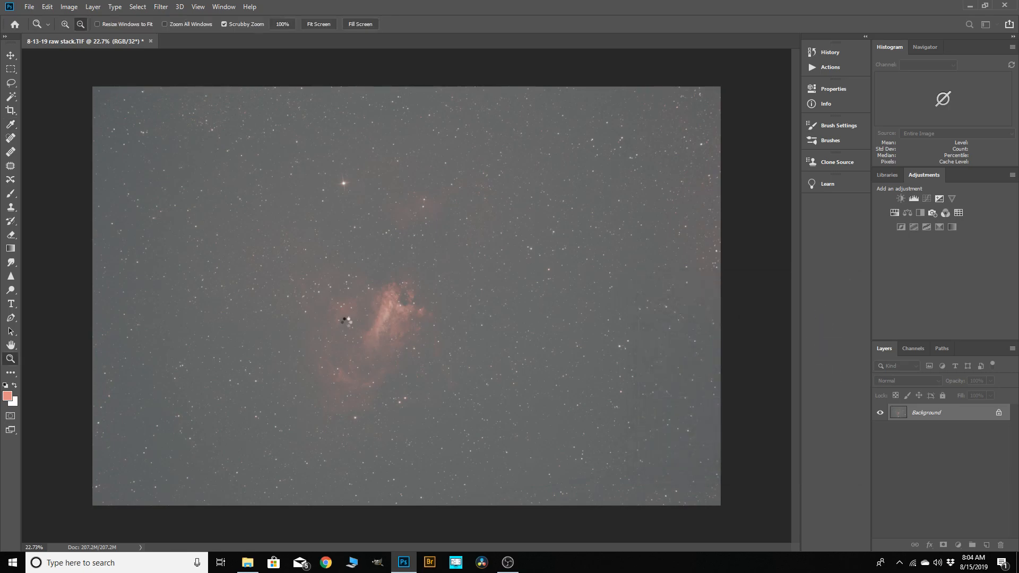
Darken the sky background with a Levels adjustment, setting the RGB black input point to 14.
{"action": "left_click", "coordinate": [71, 7]}
{"action": "mouse_move", "coordinate": [78, 38]}
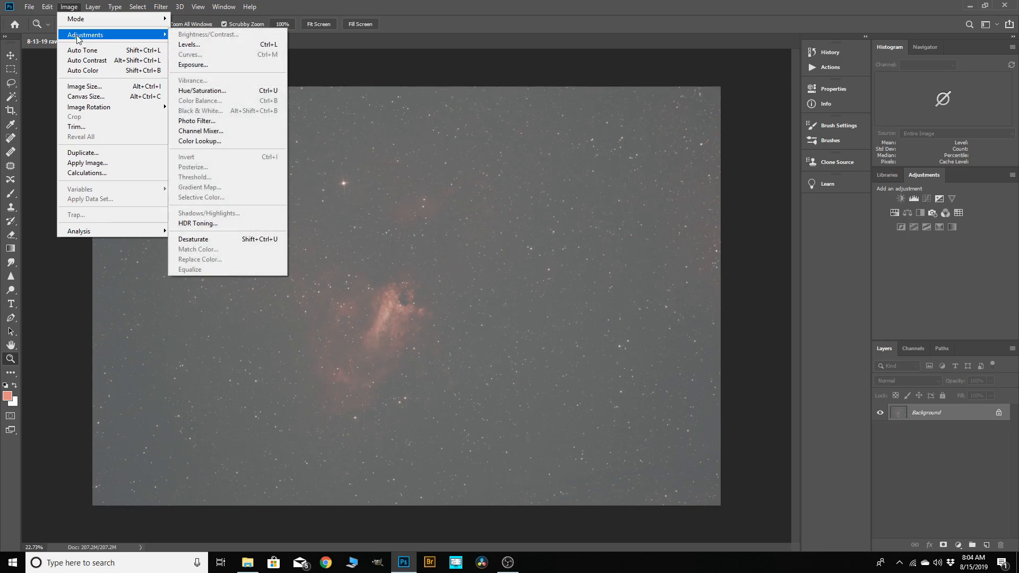
{"action": "left_click", "coordinate": [189, 45]}
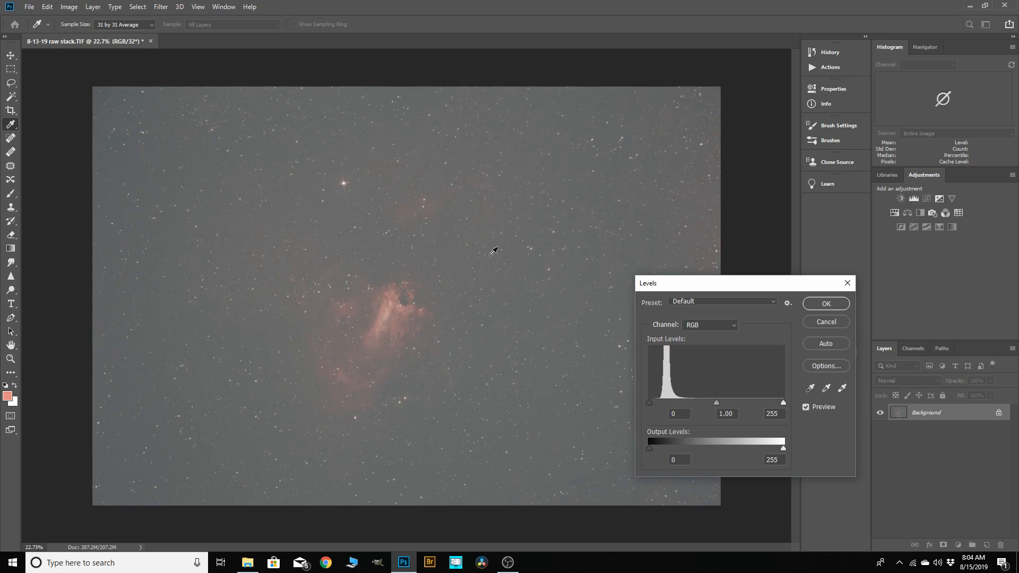
{"action": "left_click_drag", "start_coordinate": [648, 403], "coordinate": [657, 402]}
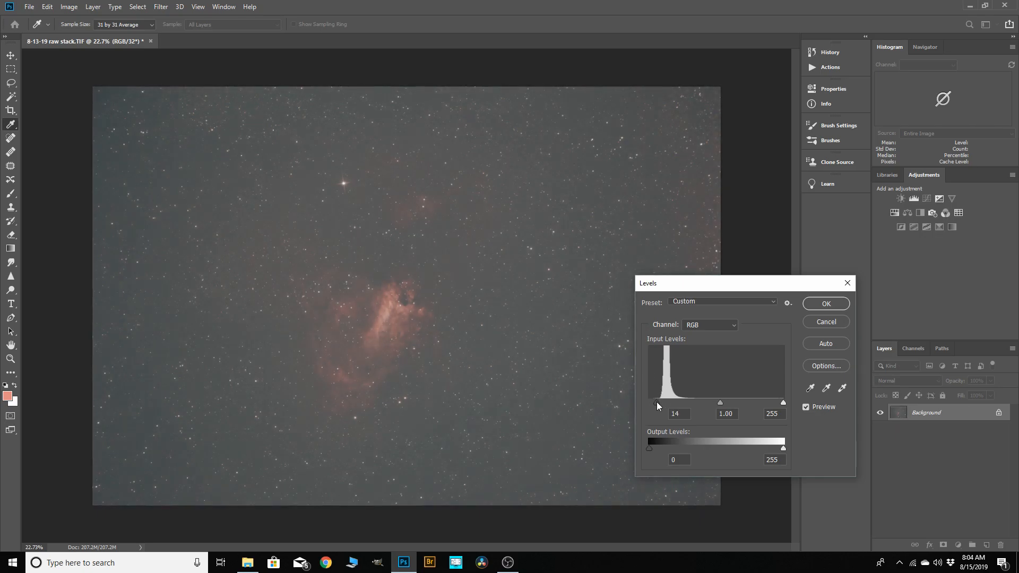
{"action": "left_click", "coordinate": [823, 303]}
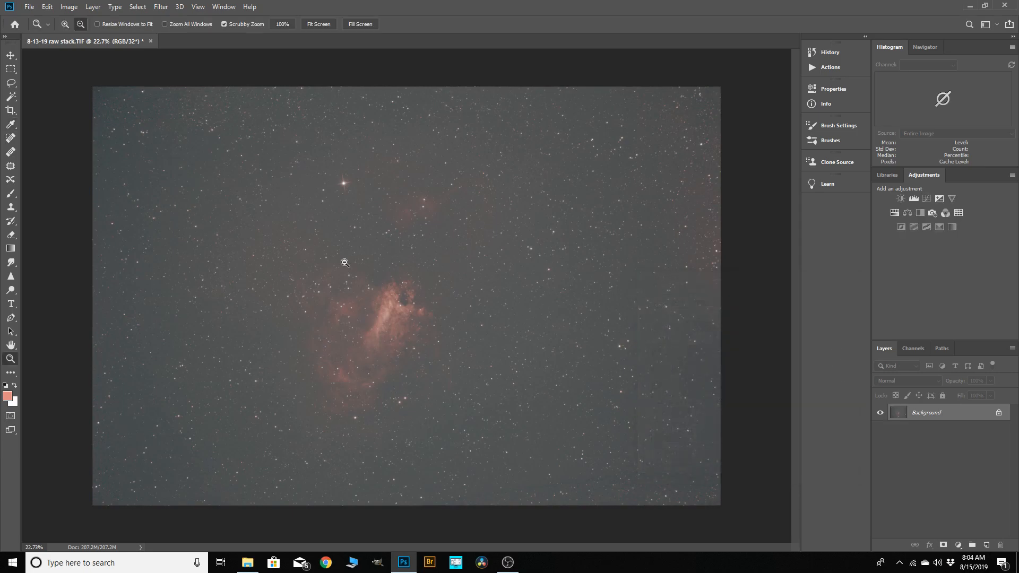
Brighten the midtones again with a Levels adjustment, setting the RGB midtone input to about 1.29.
{"action": "left_click", "coordinate": [69, 7]}
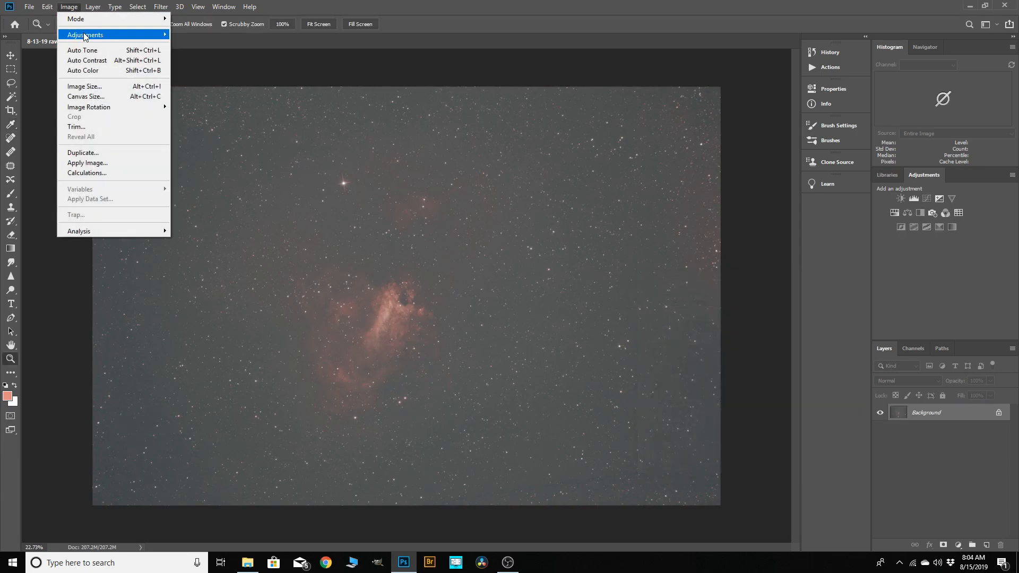
{"action": "mouse_move", "coordinate": [85, 36]}
{"action": "left_click", "coordinate": [190, 45]}
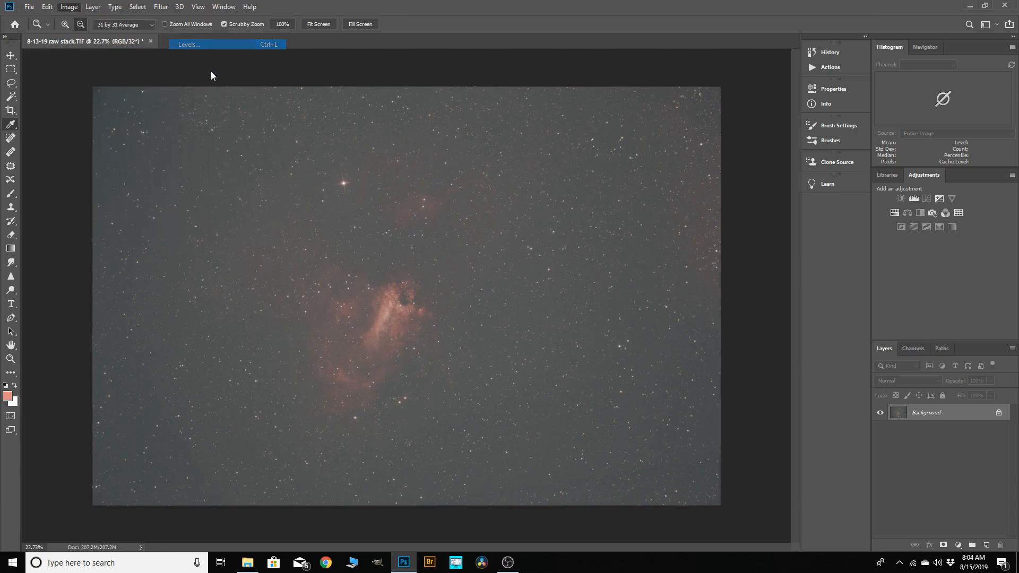
{"action": "left_click_drag", "start_coordinate": [715, 403], "coordinate": [701, 405]}
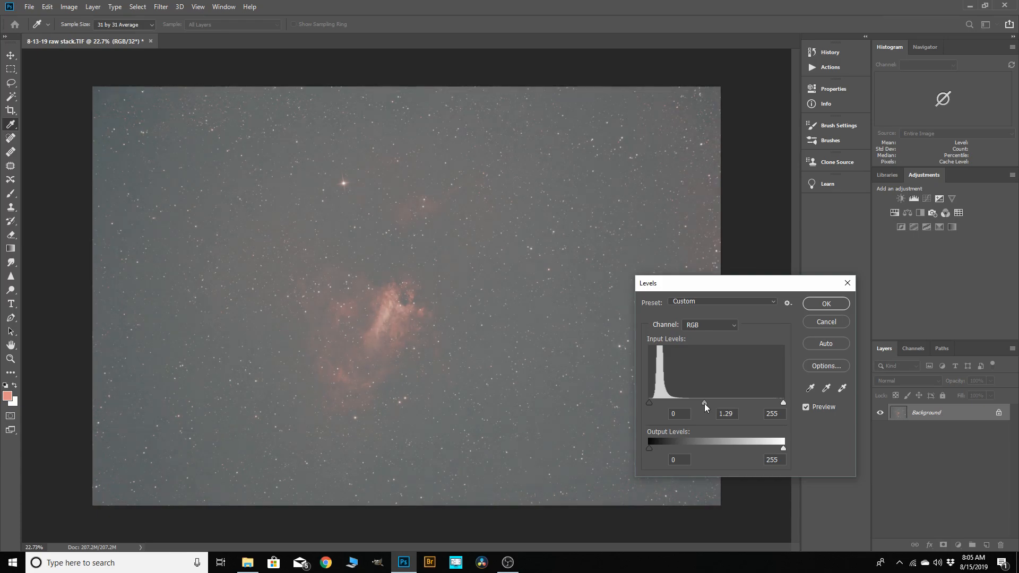
{"action": "left_click", "coordinate": [820, 306]}
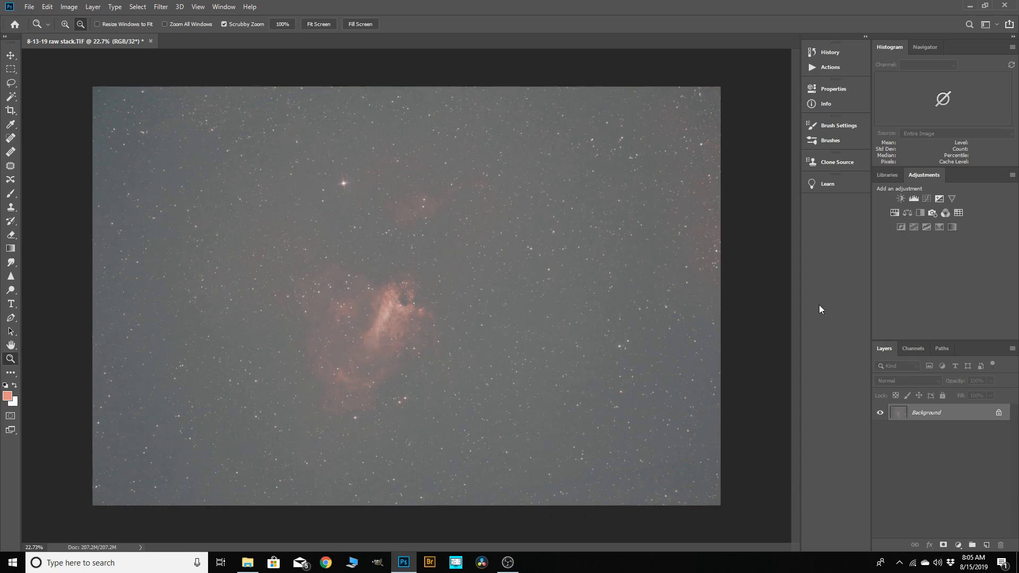
Apply a Levels adjustment with the RGB black input at 12 and the midtone input at 1.13.
{"action": "left_click", "coordinate": [74, 10]}
{"action": "mouse_move", "coordinate": [155, 36]}
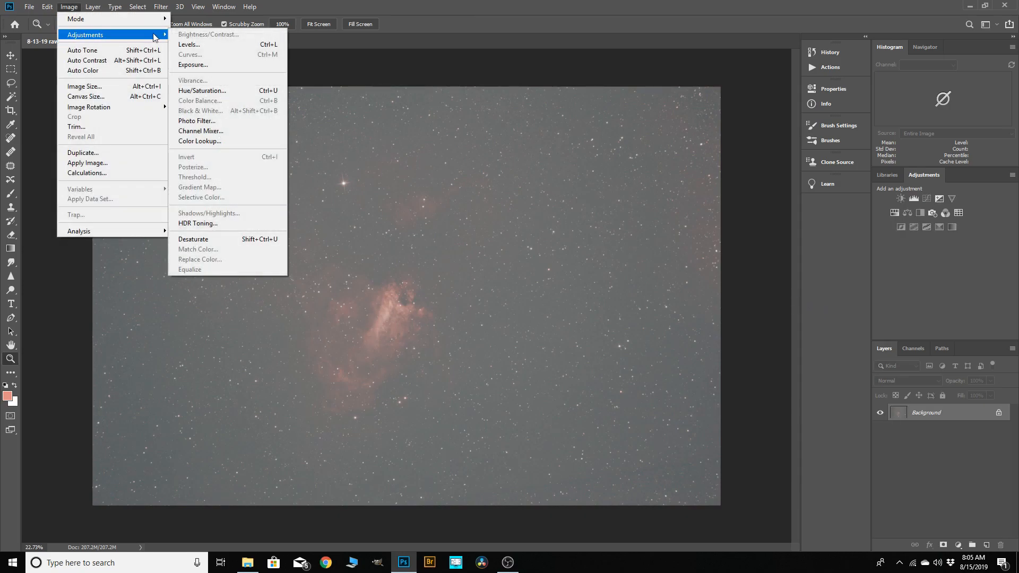
{"action": "left_click", "coordinate": [187, 45]}
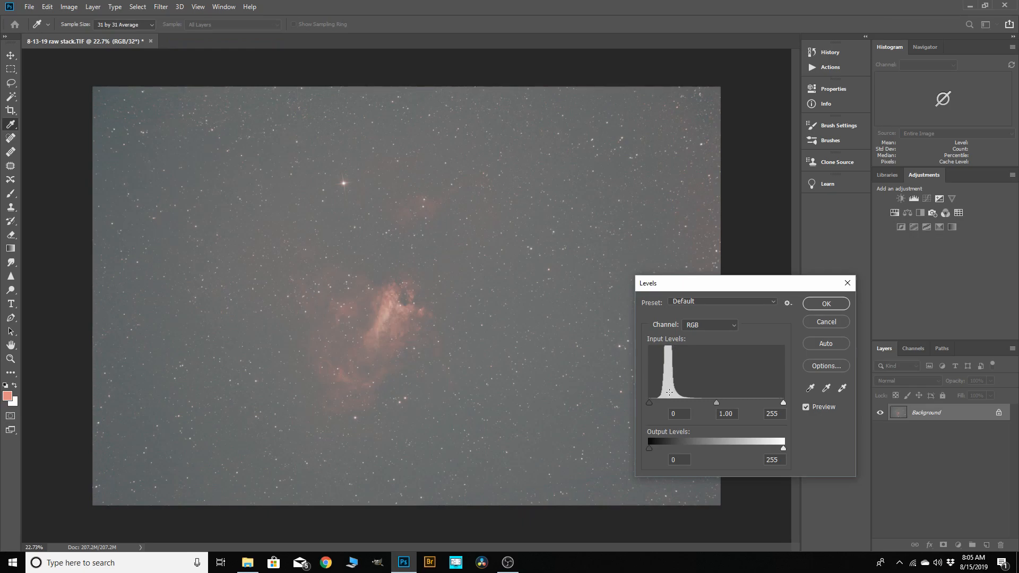
{"action": "left_click_drag", "start_coordinate": [648, 403], "coordinate": [658, 402]}
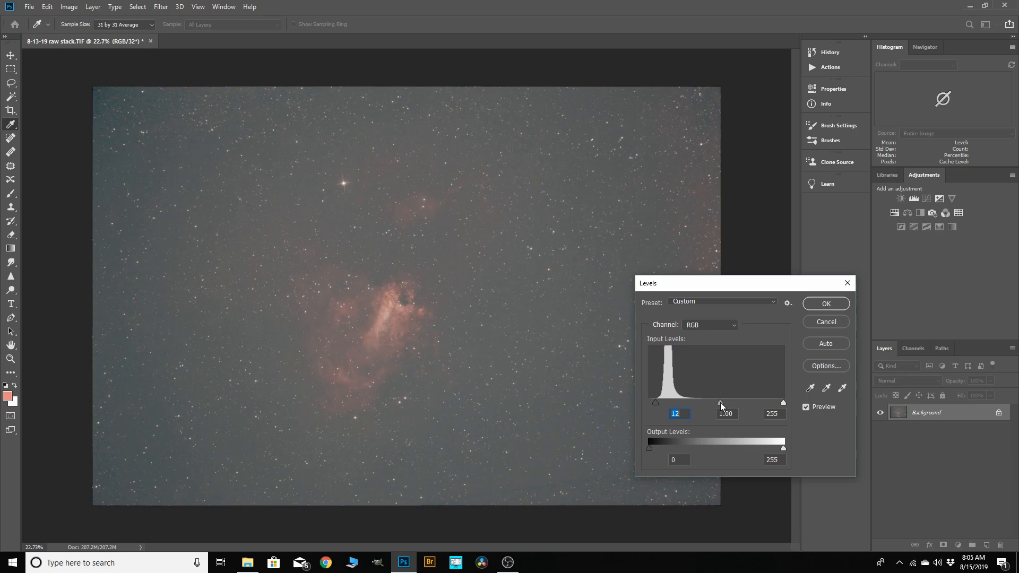
{"action": "left_click_drag", "start_coordinate": [718, 402], "coordinate": [714, 403]}
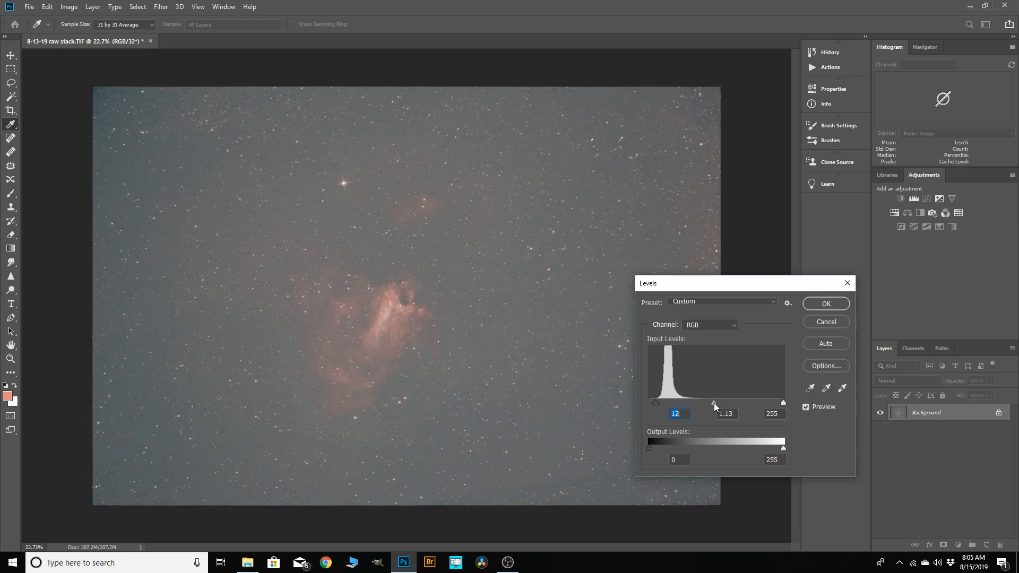
{"action": "key", "text": "Tab"}
{"action": "left_click", "coordinate": [825, 304]}
{"action": "key", "text": "z"}
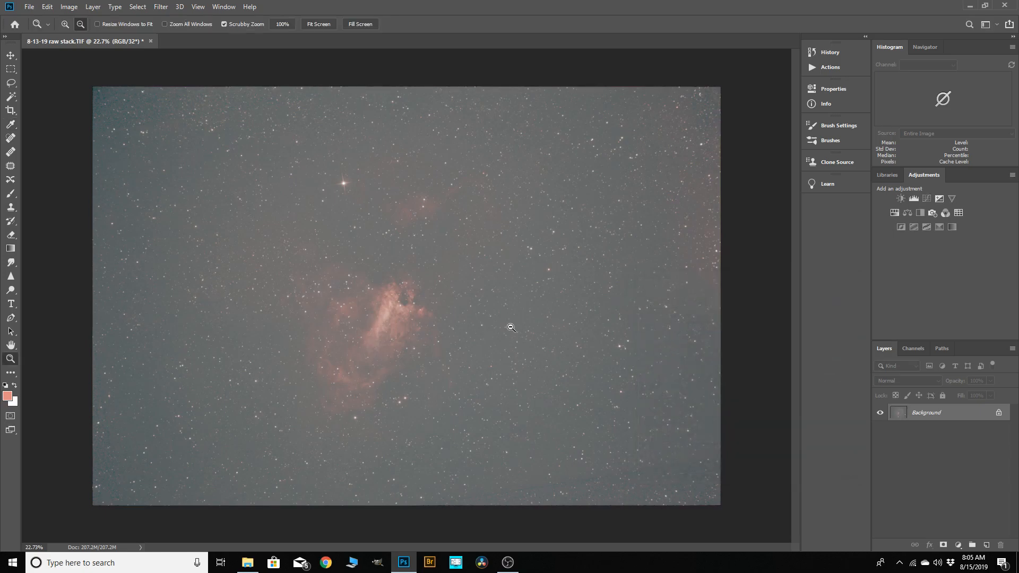
Examine the image's lower corners and edges up close for stacking artifacts and uneven background.
{"action": "scroll", "coordinate": [455, 255], "scroll_direction": "down", "scroll_amount": 3}
{"action": "scroll", "coordinate": [596, 468], "scroll_direction": "up", "scroll_amount": 9}
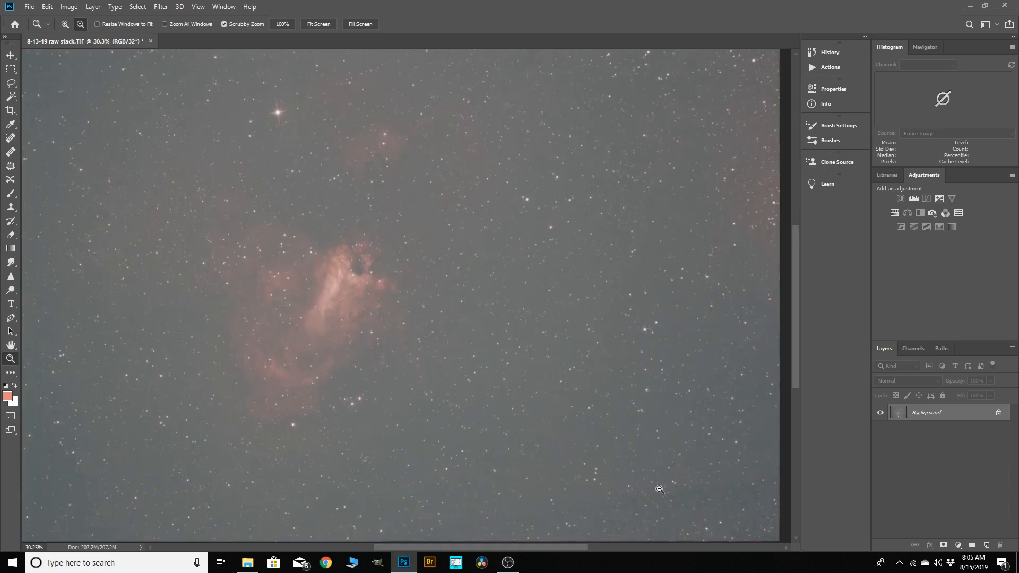
{"action": "scroll", "coordinate": [501, 297], "scroll_direction": "down", "scroll_amount": 2}
{"action": "scroll", "coordinate": [602, 413], "scroll_direction": "up", "scroll_amount": 5}
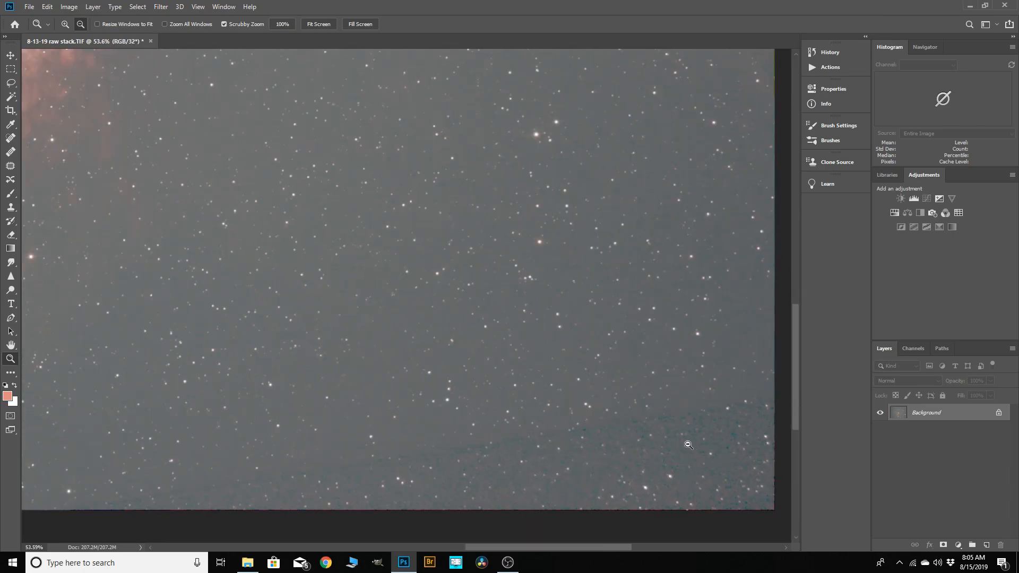
{"action": "scroll", "coordinate": [729, 416], "scroll_direction": "down", "scroll_amount": 8}
{"action": "scroll", "coordinate": [730, 415], "scroll_direction": "down", "scroll_amount": 3}
{"action": "scroll", "coordinate": [146, 436], "scroll_direction": "up", "scroll_amount": 5}
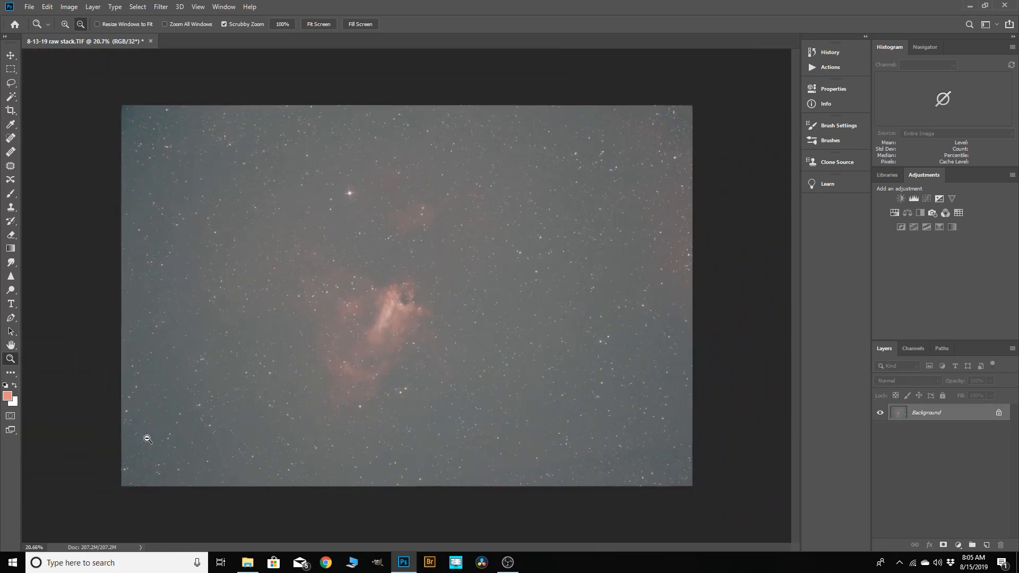
{"action": "scroll", "coordinate": [298, 352], "scroll_direction": "up", "scroll_amount": 8}
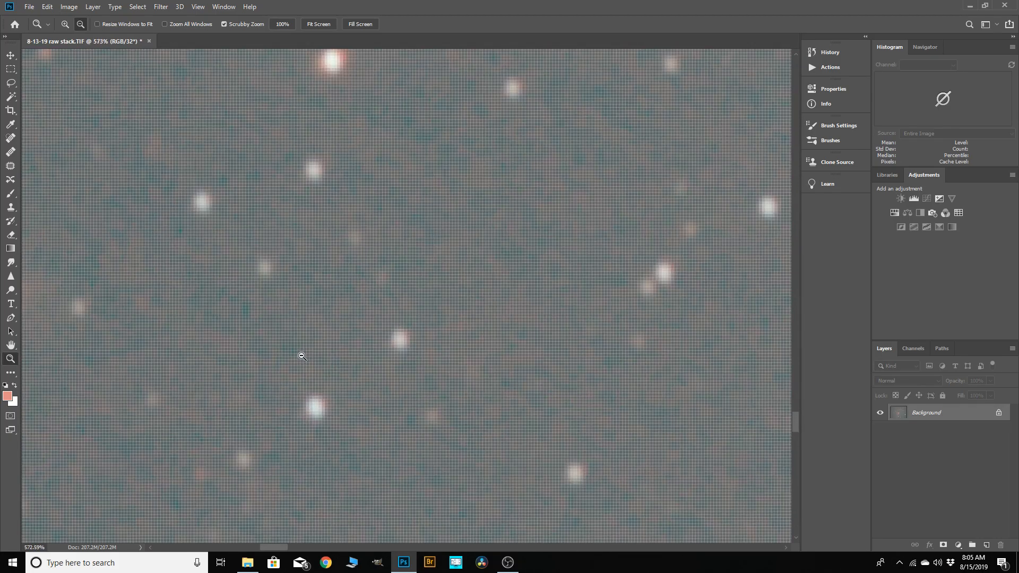
{"action": "scroll", "coordinate": [387, 309], "scroll_direction": "down", "scroll_amount": 8}
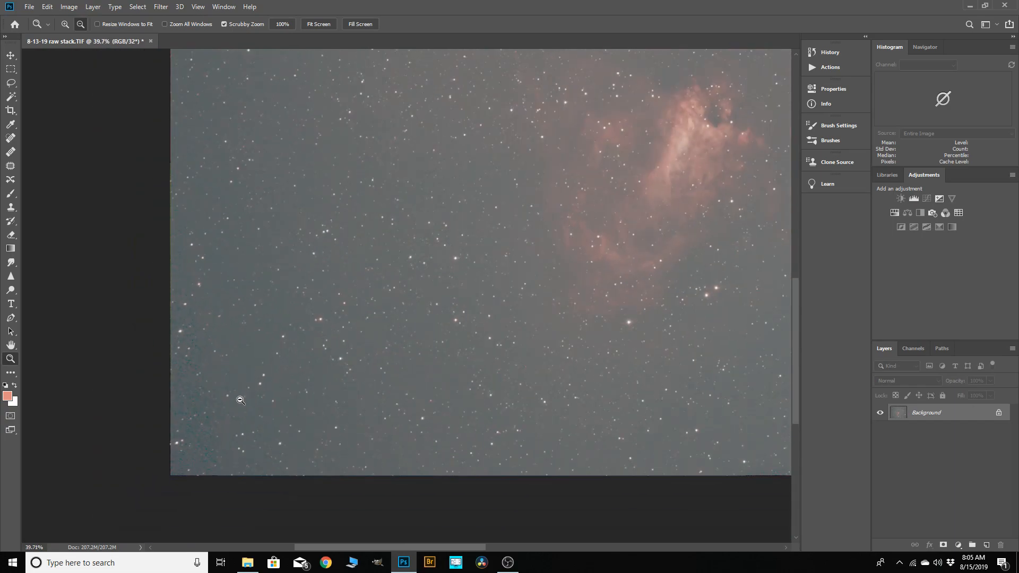
{"action": "scroll", "coordinate": [200, 424], "scroll_direction": "down", "scroll_amount": 4}
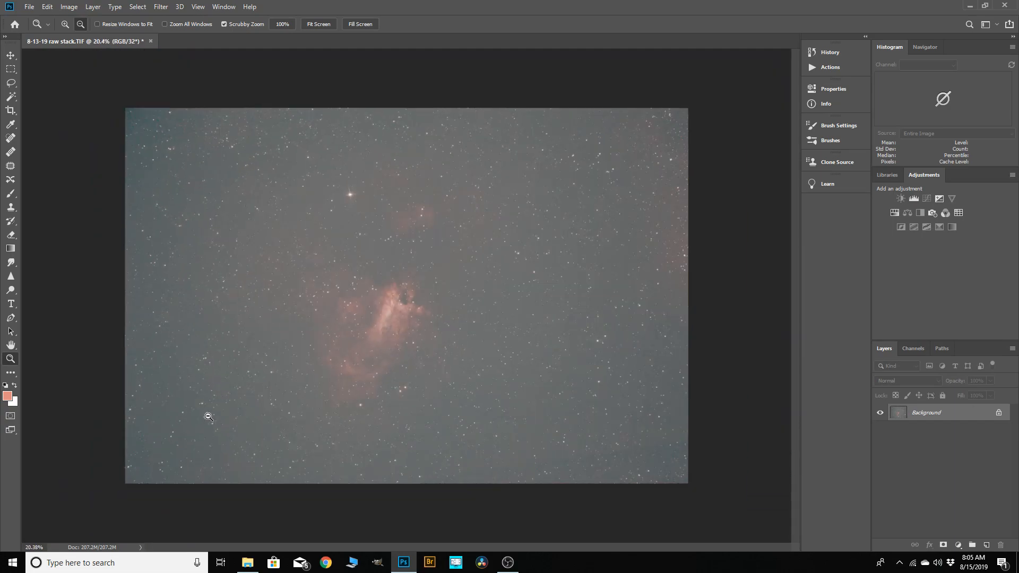
Deepen the background with a Levels adjustment, setting the RGB black input point to 10.
{"action": "left_click", "coordinate": [69, 6]}
{"action": "mouse_move", "coordinate": [85, 35]}
{"action": "left_click", "coordinate": [185, 46]}
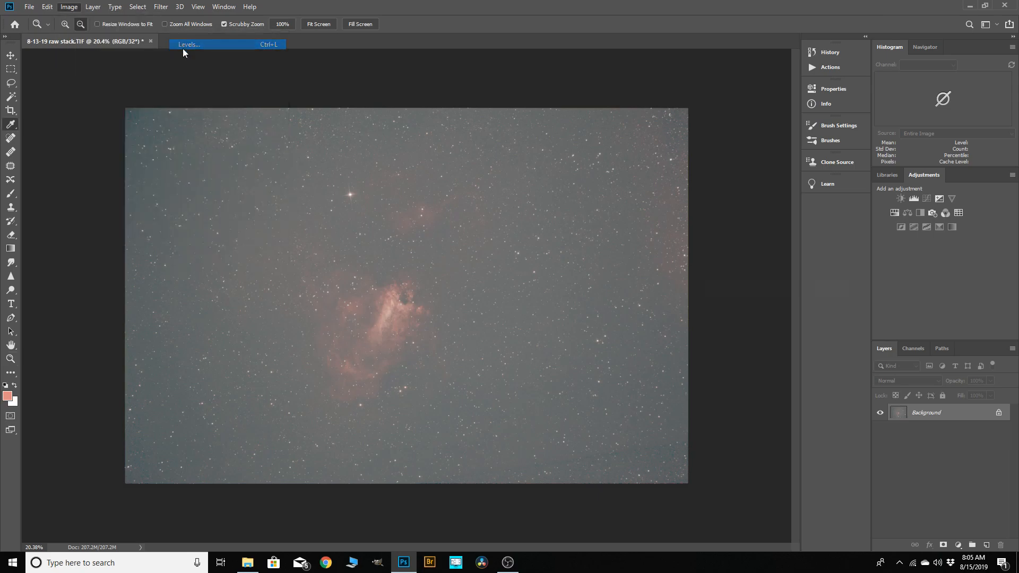
{"action": "left_click_drag", "start_coordinate": [649, 402], "coordinate": [655, 402]}
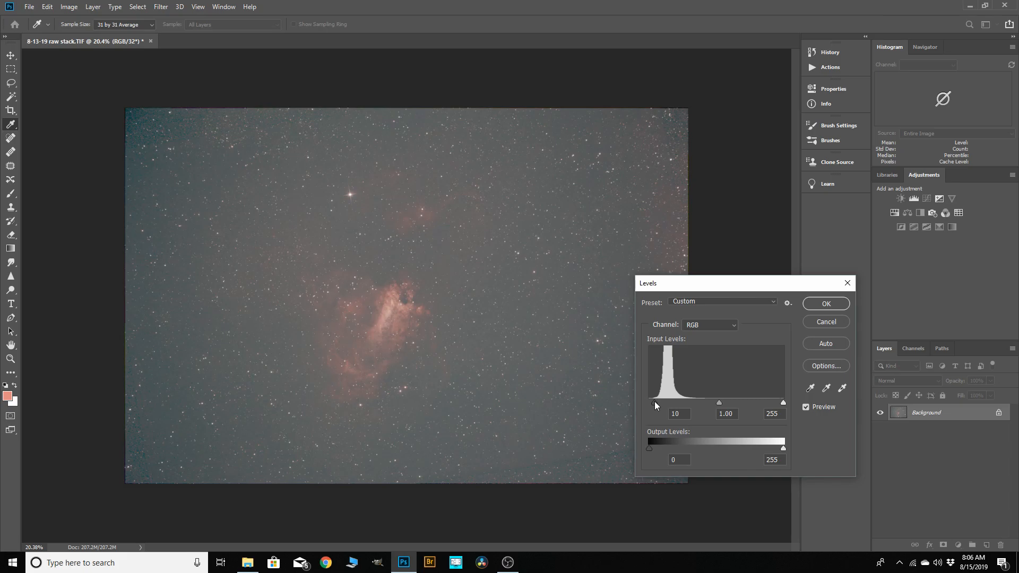
{"action": "left_click", "coordinate": [826, 301]}
{"action": "key", "text": "z"}
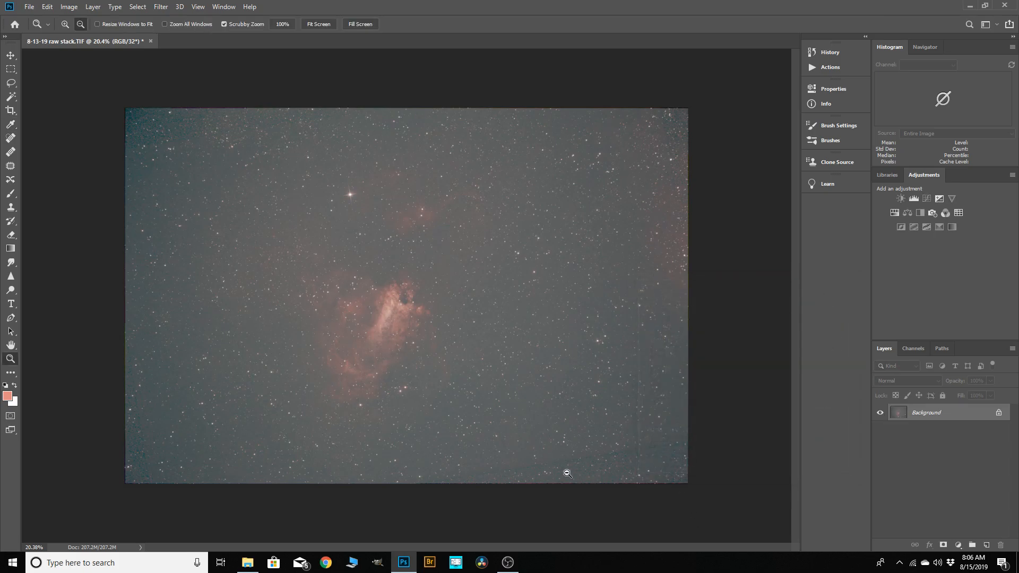
Crop the image to the central area around the nebula, trimming the uneven borders on all four sides.
{"action": "left_click", "coordinate": [11, 111]}
{"action": "left_click_drag", "start_coordinate": [168, 136], "coordinate": [638, 449]}
{"action": "left_click_drag", "start_coordinate": [640, 297], "coordinate": [627, 299]}
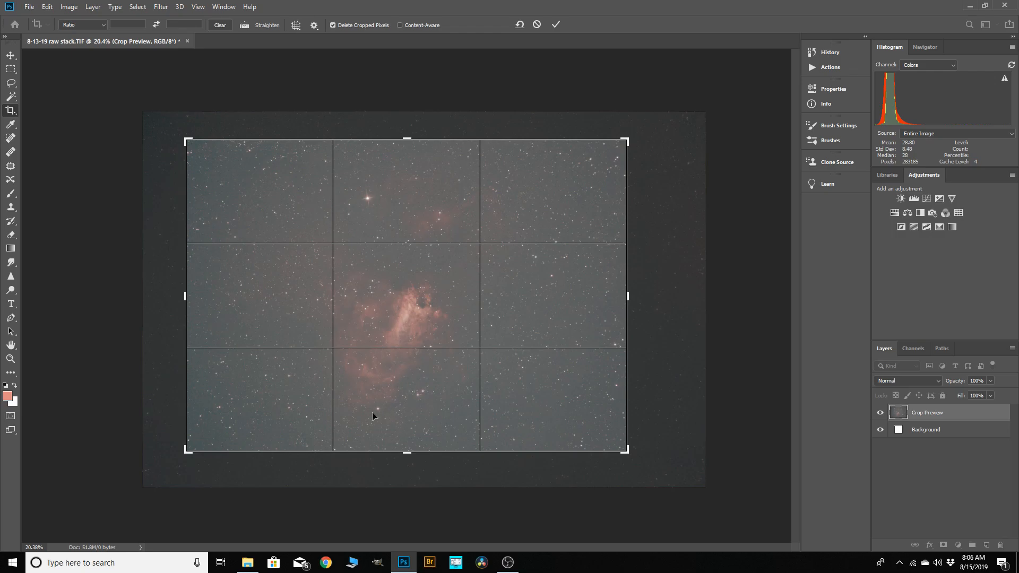
{"action": "left_click", "coordinate": [69, 7]}
{"action": "left_click", "coordinate": [74, 116]}
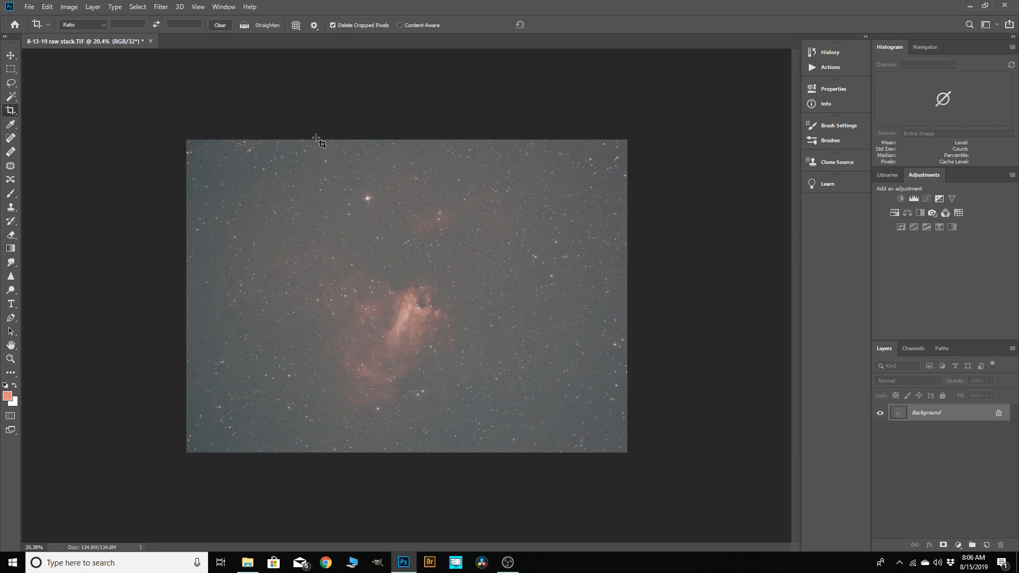
Rotate the whole image 180°.
{"action": "left_click", "coordinate": [70, 7]}
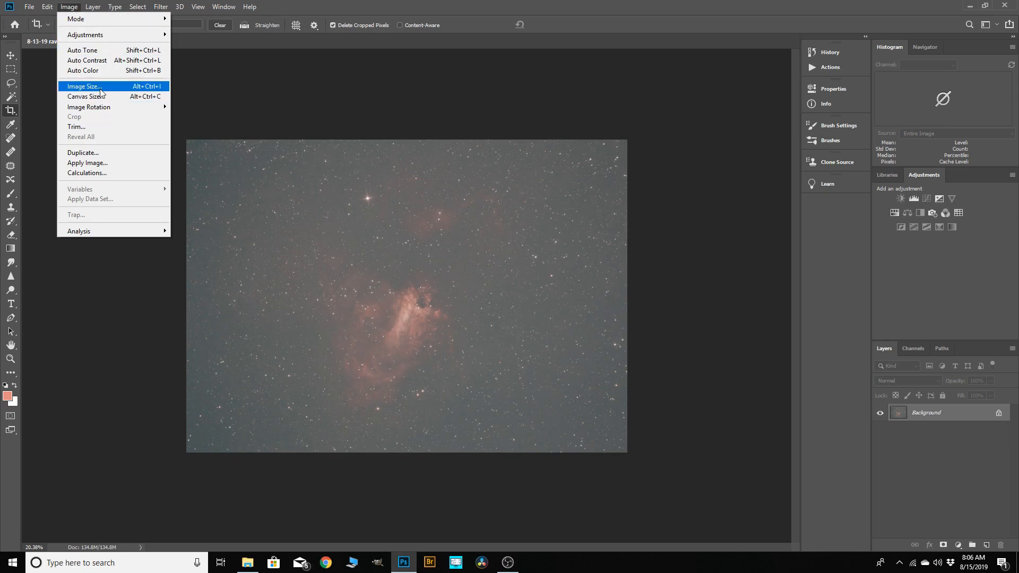
{"action": "mouse_move", "coordinate": [106, 110]}
{"action": "left_click", "coordinate": [192, 108]}
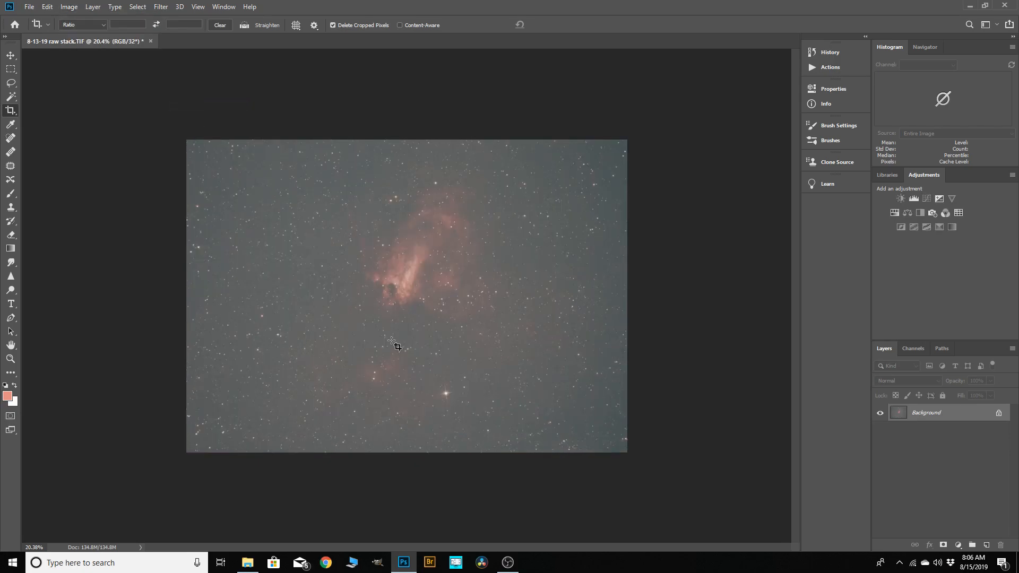
{"action": "scroll", "coordinate": [409, 264], "scroll_direction": "up", "scroll_amount": 2}
{"action": "scroll", "coordinate": [483, 192], "scroll_direction": "down", "scroll_amount": 2}
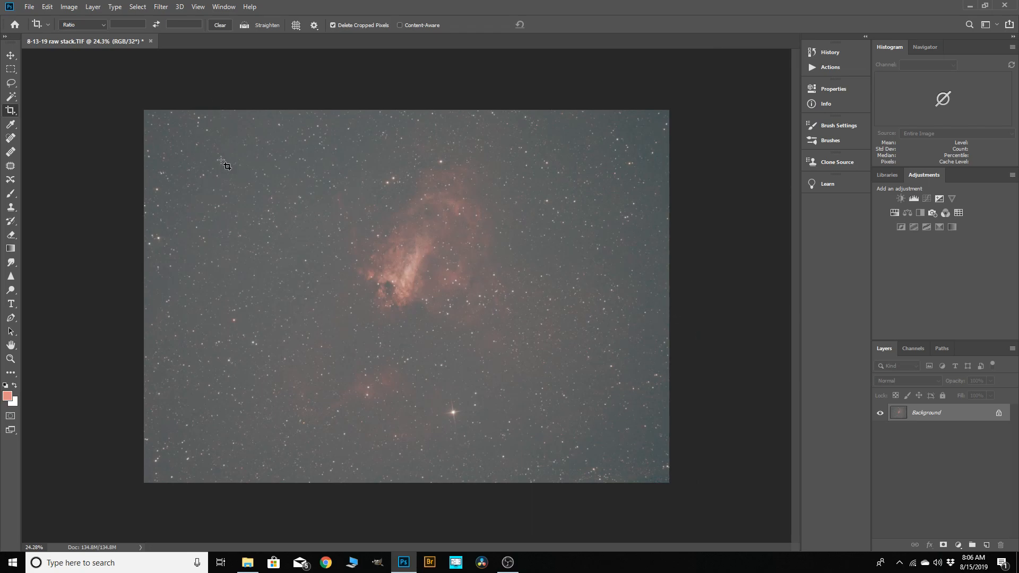
Convert the image to 16 Bits/Channel, using the Exposure and Gamma method for HDR Toning.
{"action": "left_click", "coordinate": [74, 8]}
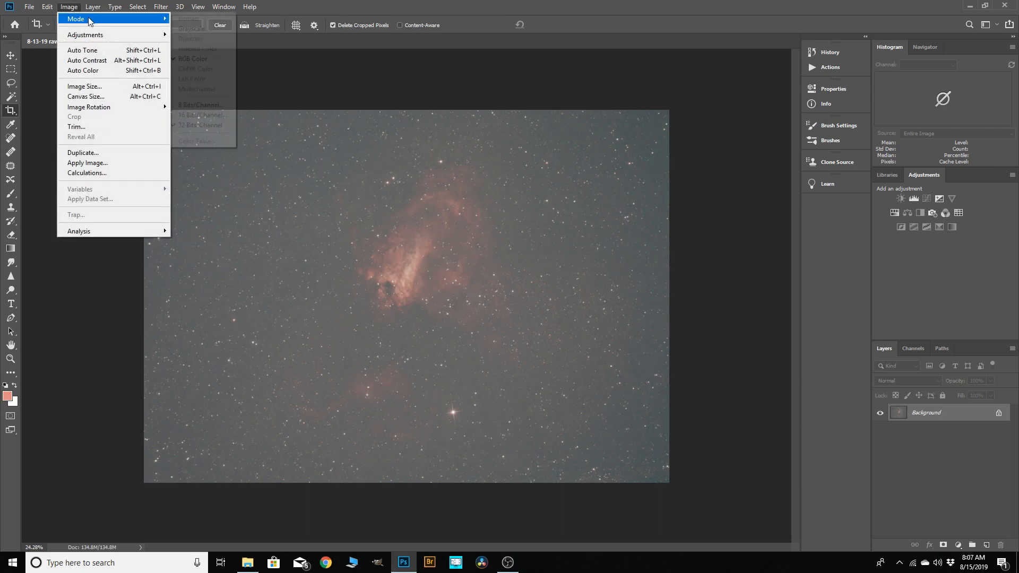
{"action": "left_click", "coordinate": [200, 115]}
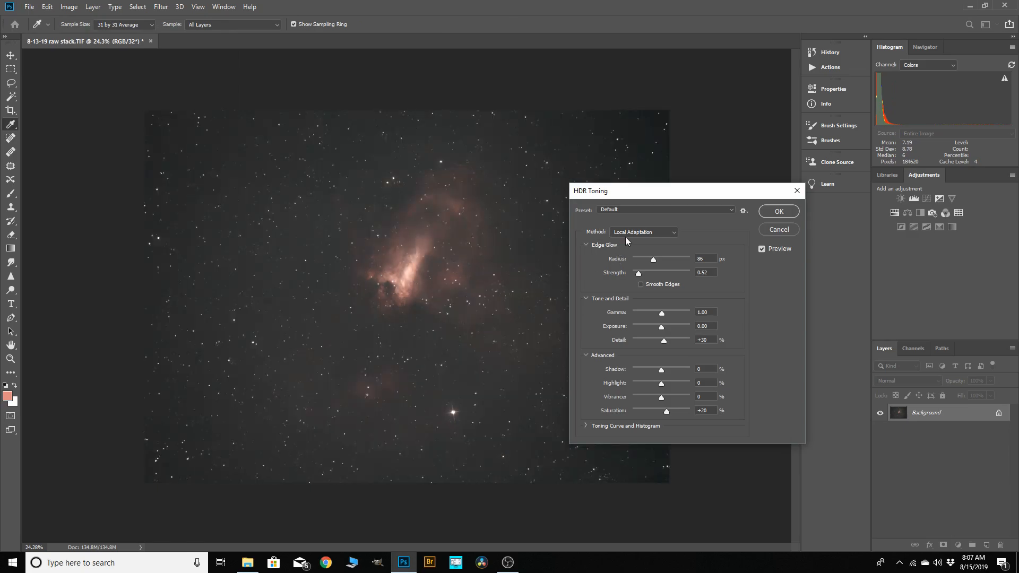
{"action": "left_click", "coordinate": [674, 231]}
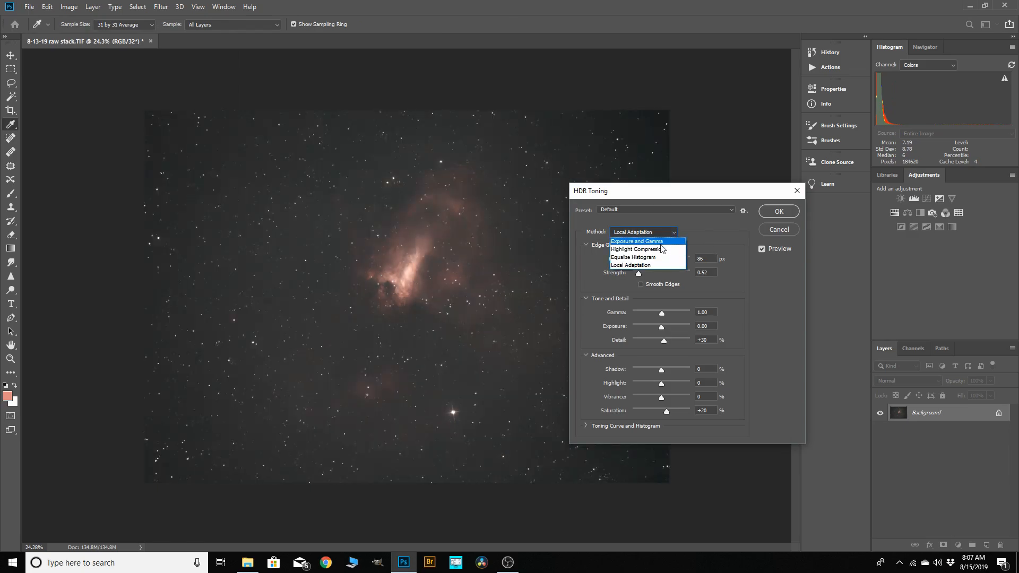
{"action": "left_click", "coordinate": [650, 243]}
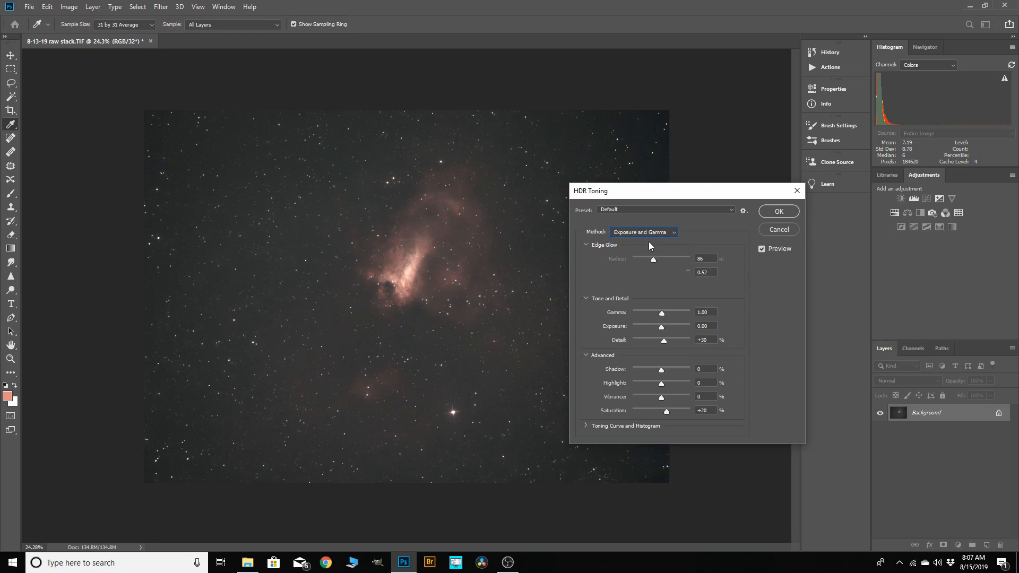
{"action": "left_click", "coordinate": [769, 212]}
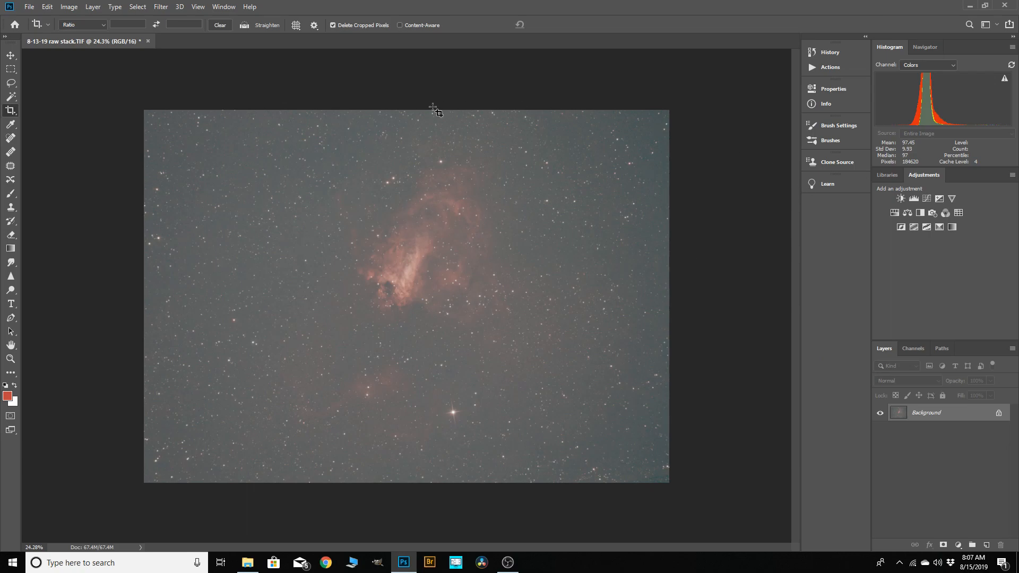
Darken the background with a Levels adjustment, setting the RGB black input to 58, and duplicate the Background layer.
{"action": "left_click", "coordinate": [68, 8]}
{"action": "mouse_move", "coordinate": [109, 34]}
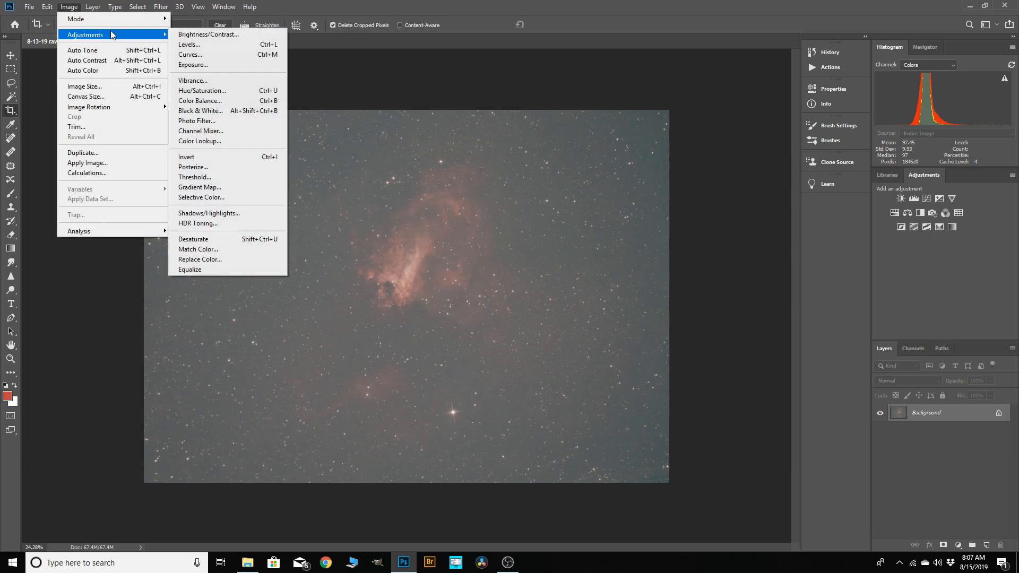
{"action": "left_click", "coordinate": [183, 45]}
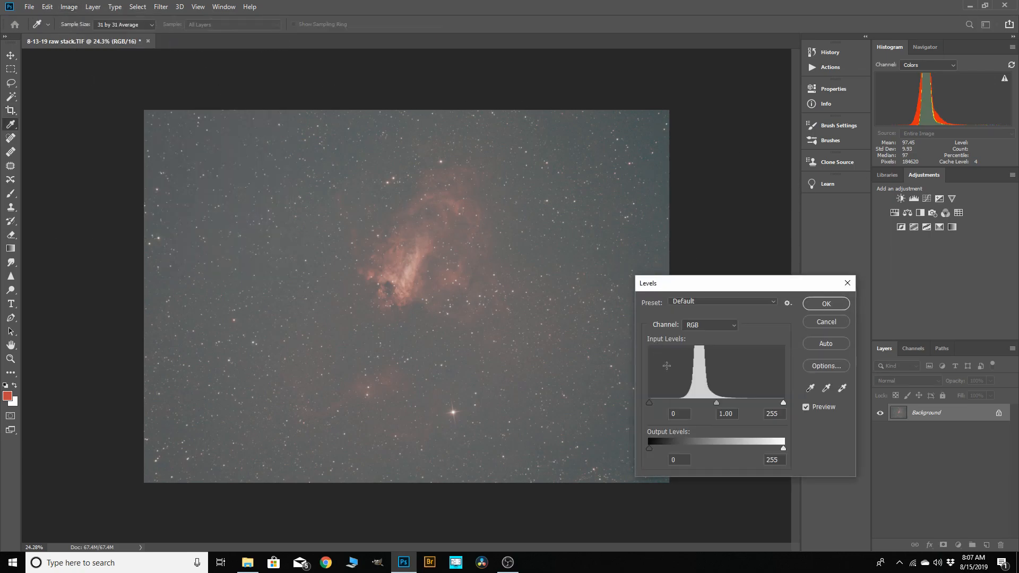
{"action": "left_click_drag", "start_coordinate": [651, 401], "coordinate": [681, 405]}
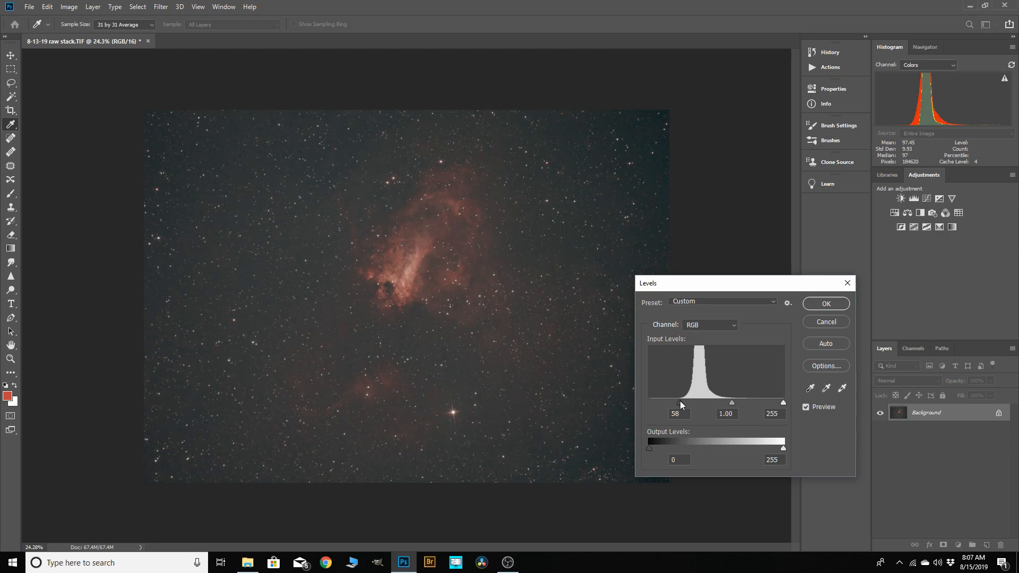
{"action": "left_click", "coordinate": [824, 304]}
{"action": "key", "text": "c"}
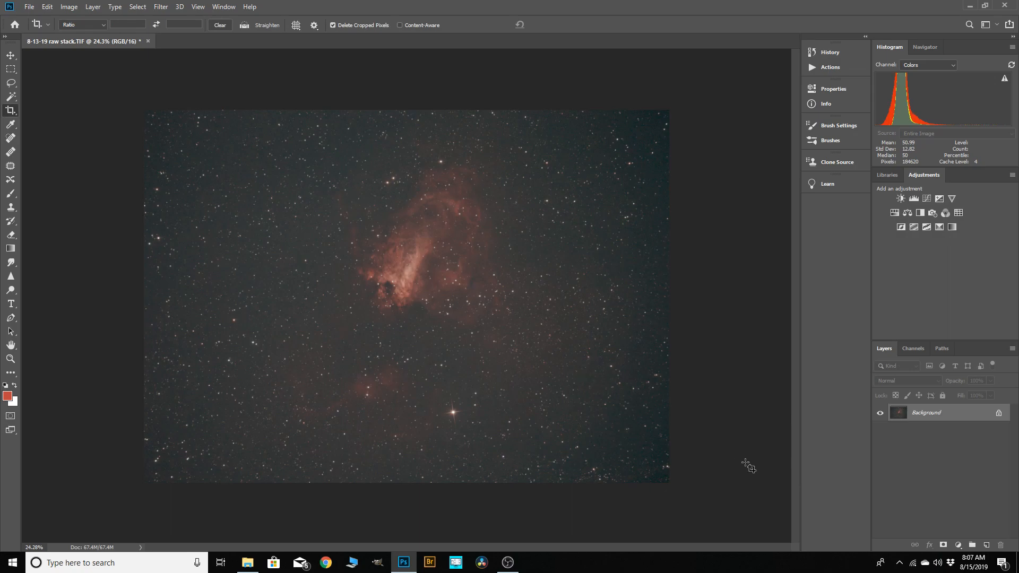
{"action": "left_click_drag", "start_coordinate": [928, 416], "coordinate": [986, 544]}
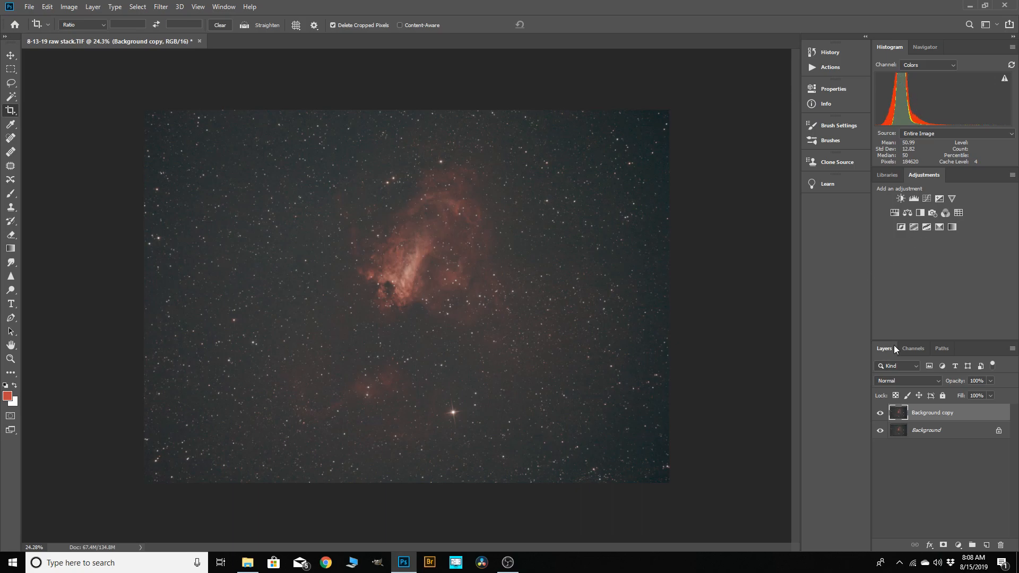
Inspect the Red, Green and Blue channels individually, and return to the RGB composite with the histogram showing Colors.
{"action": "left_click", "coordinate": [912, 349]}
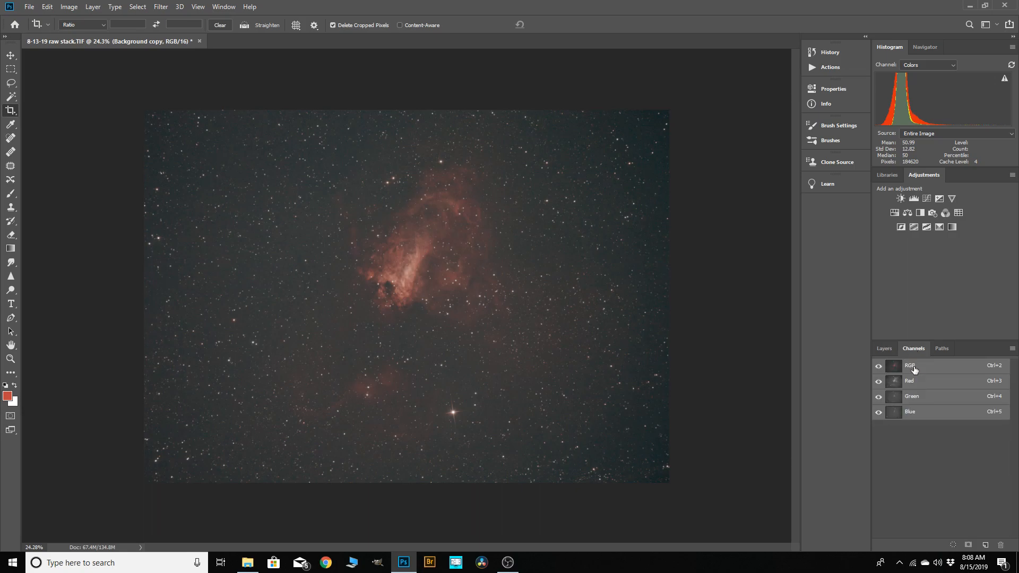
{"action": "left_click", "coordinate": [913, 384]}
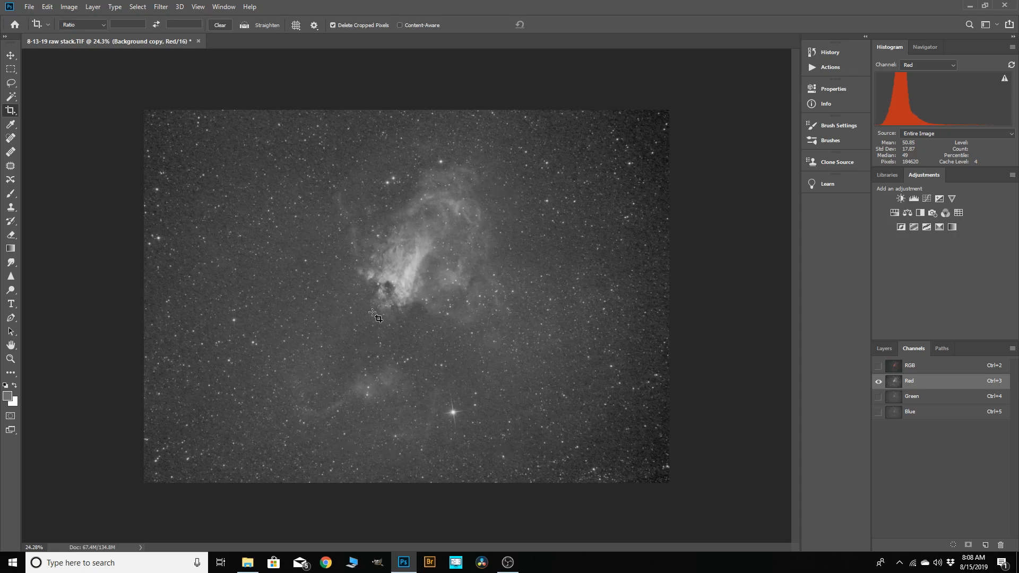
{"action": "left_click", "coordinate": [913, 396]}
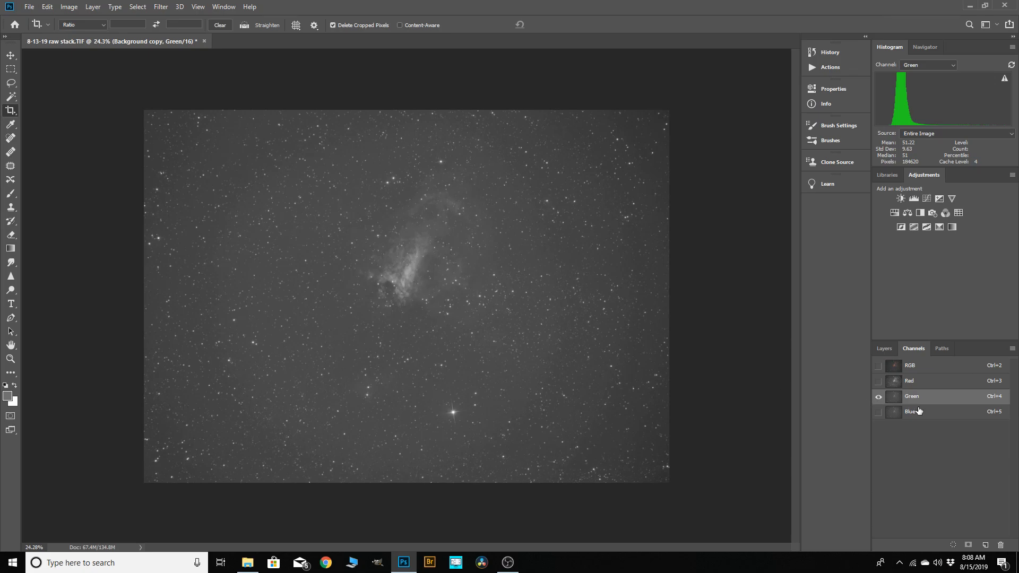
{"action": "left_click", "coordinate": [920, 414]}
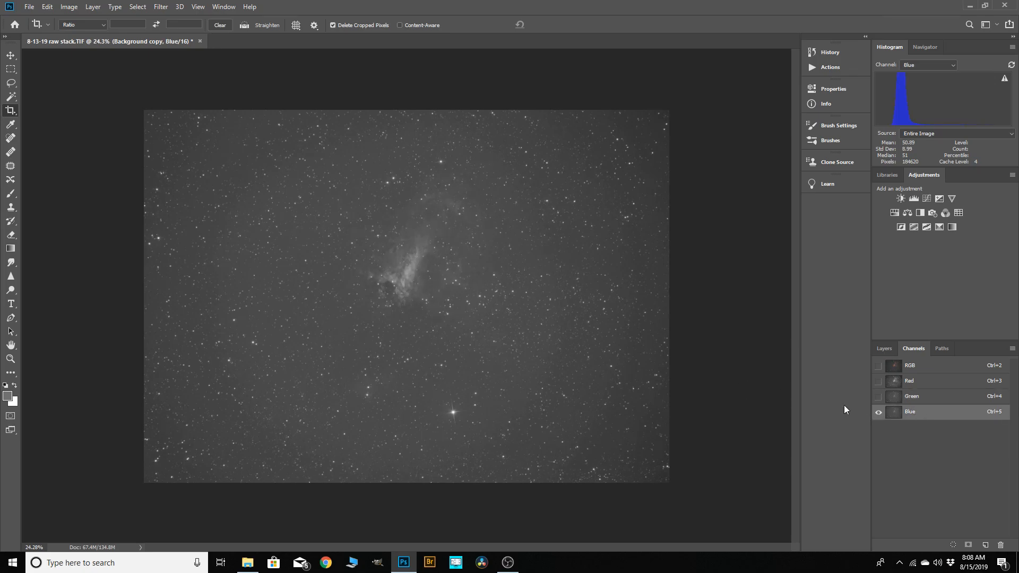
{"action": "left_click", "coordinate": [878, 367]}
{"action": "left_click", "coordinate": [911, 370]}
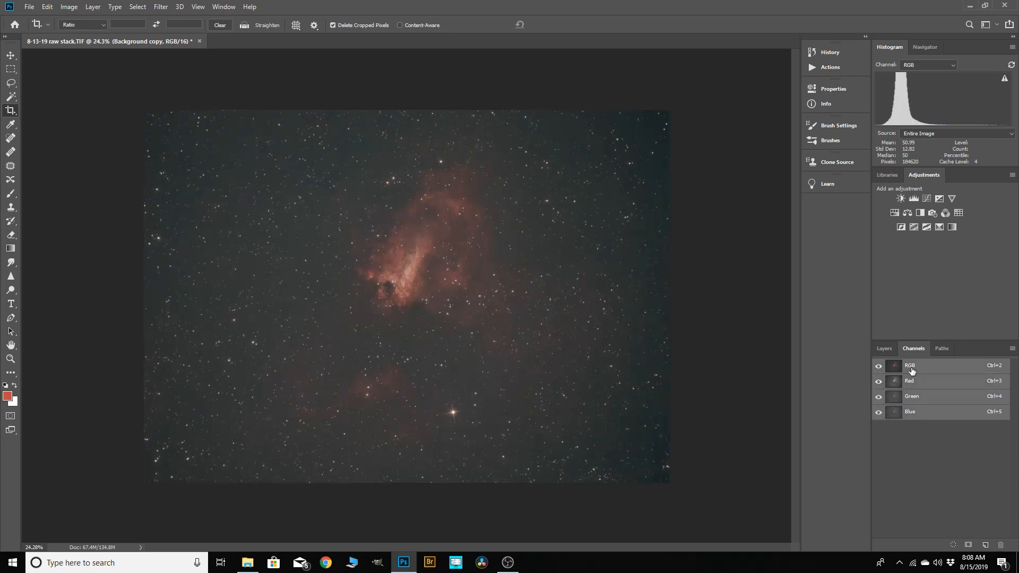
{"action": "left_click", "coordinate": [955, 66]}
{"action": "left_click", "coordinate": [924, 110]}
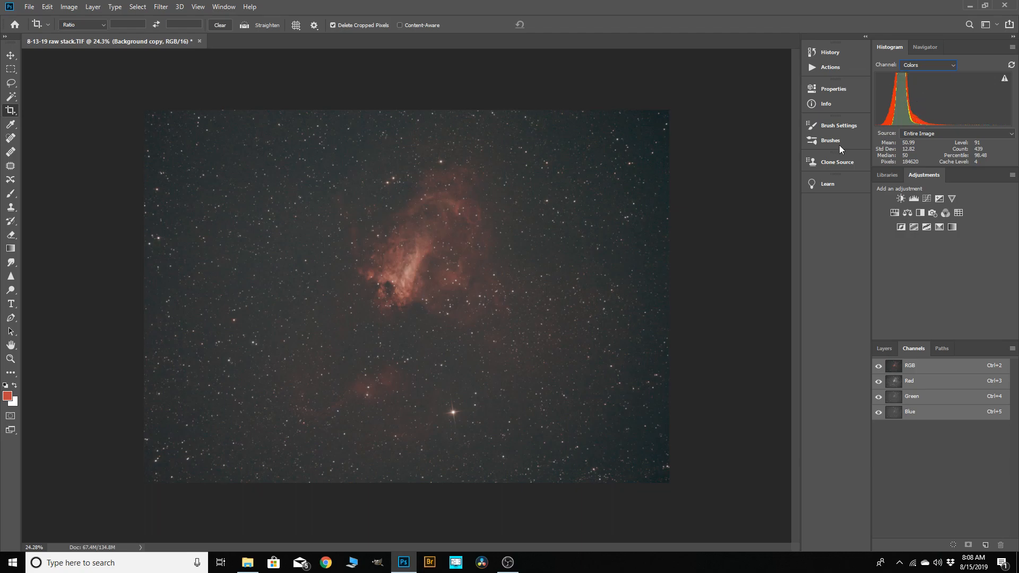
Select the outer sky background by lassoing loosely around the nebula with a 60 px feather and inverting the selection.
{"action": "left_click", "coordinate": [11, 358]}
{"action": "left_click_drag", "start_coordinate": [465, 221], "coordinate": [651, 176]}
{"action": "left_click_drag", "start_coordinate": [559, 226], "coordinate": [586, 211]}
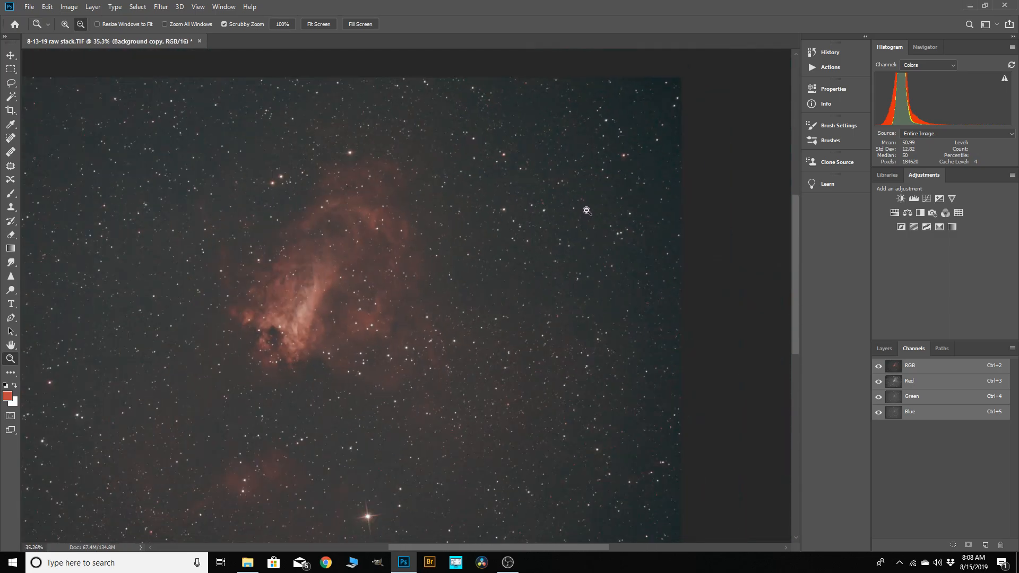
{"action": "left_click", "coordinate": [595, 205], "text": "alt"}
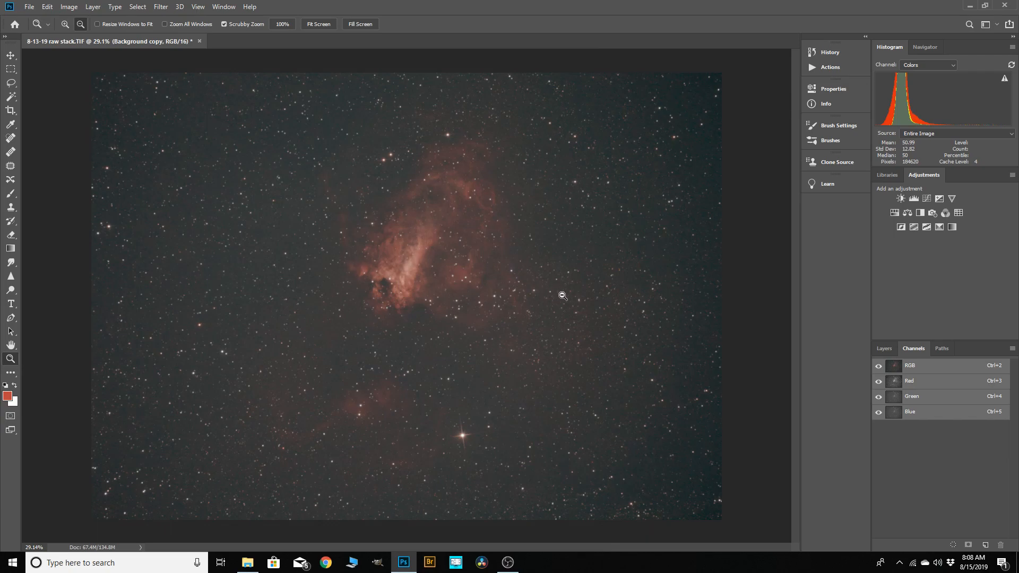
{"action": "scroll", "coordinate": [548, 254], "scroll_direction": "down", "scroll_amount": 1}
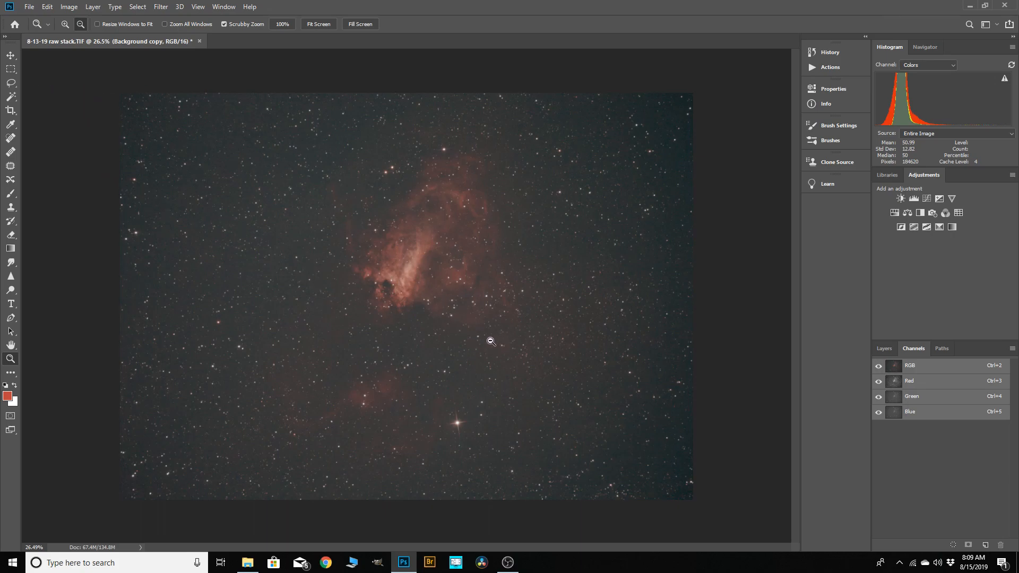
{"action": "left_click", "coordinate": [19, 82]}
{"action": "left_click", "coordinate": [42, 84]}
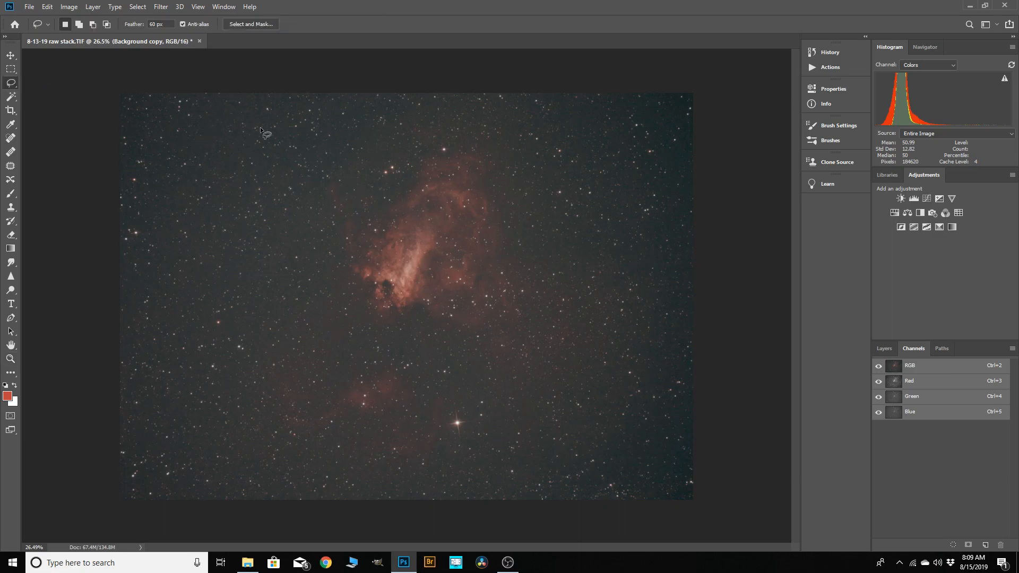
{"action": "mouse_move", "coordinate": [325, 115]}
{"action": "left_mouse_down"}
{"action": "mouse_move", "coordinate": [271, 311]}
{"action": "mouse_move", "coordinate": [234, 394]}
{"action": "mouse_move", "coordinate": [225, 432]}
{"action": "mouse_move", "coordinate": [242, 466]}
{"action": "mouse_move", "coordinate": [286, 490]}
{"action": "mouse_move", "coordinate": [369, 501]}
{"action": "mouse_move", "coordinate": [534, 477]}
{"action": "mouse_move", "coordinate": [522, 479]}
{"action": "mouse_move", "coordinate": [583, 463]}
{"action": "mouse_move", "coordinate": [619, 439]}
{"action": "mouse_move", "coordinate": [675, 311]}
{"action": "mouse_move", "coordinate": [655, 268]}
{"action": "mouse_move", "coordinate": [609, 251]}
{"action": "mouse_move", "coordinate": [585, 228]}
{"action": "mouse_move", "coordinate": [550, 132]}
{"action": "mouse_move", "coordinate": [519, 110]}
{"action": "mouse_move", "coordinate": [457, 97]}
{"action": "mouse_move", "coordinate": [323, 119]}
{"action": "left_mouse_up"}
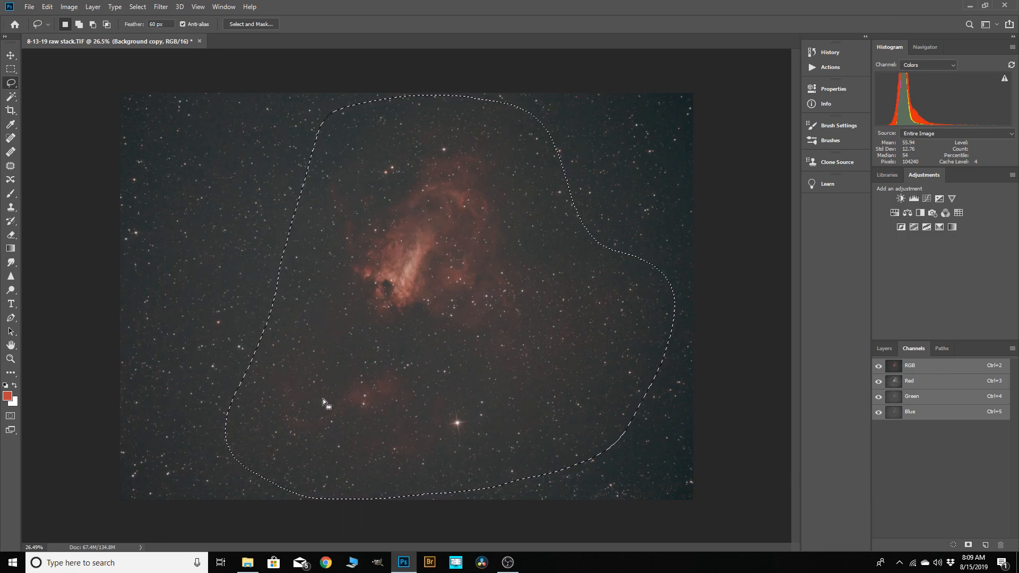
{"action": "left_click", "coordinate": [137, 8]}
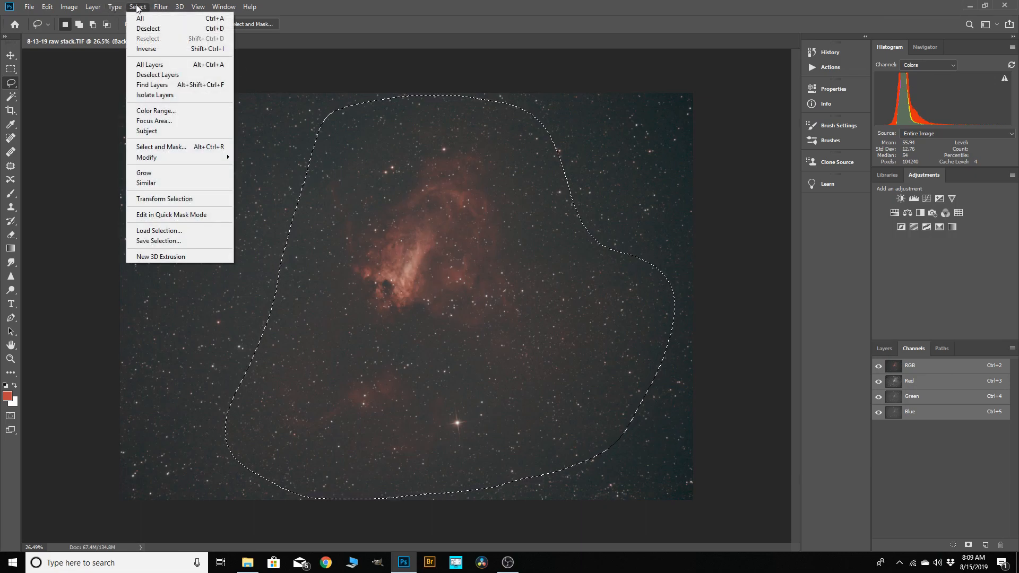
{"action": "left_click", "coordinate": [146, 48]}
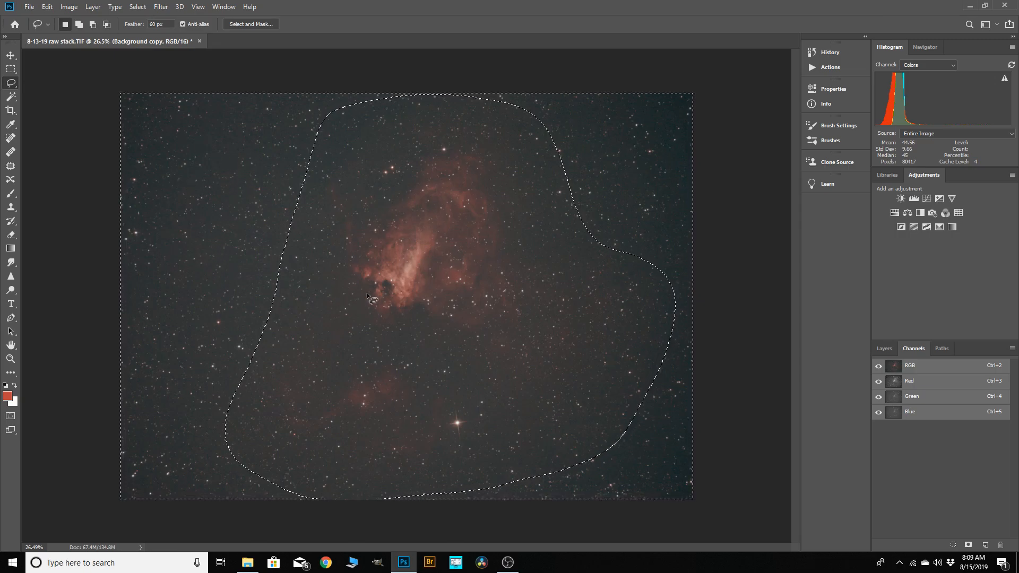
Run RC-Astro GradientXTerminator on the selection with Medium detail, Medium aggressiveness and Balance background color enabled, and deselect.
{"action": "left_click", "coordinate": [161, 7]}
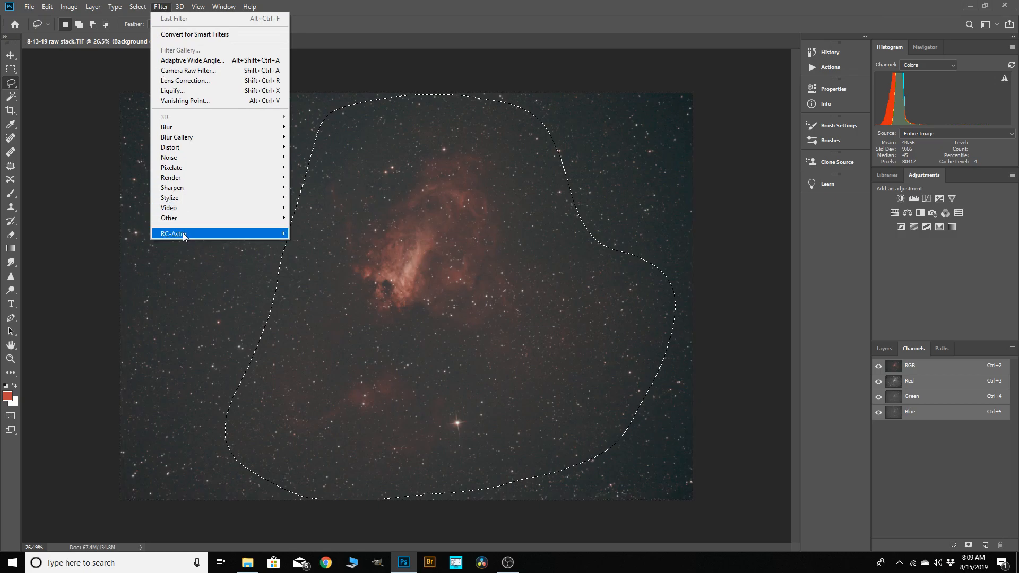
{"action": "mouse_move", "coordinate": [184, 236]}
{"action": "left_click", "coordinate": [297, 234]}
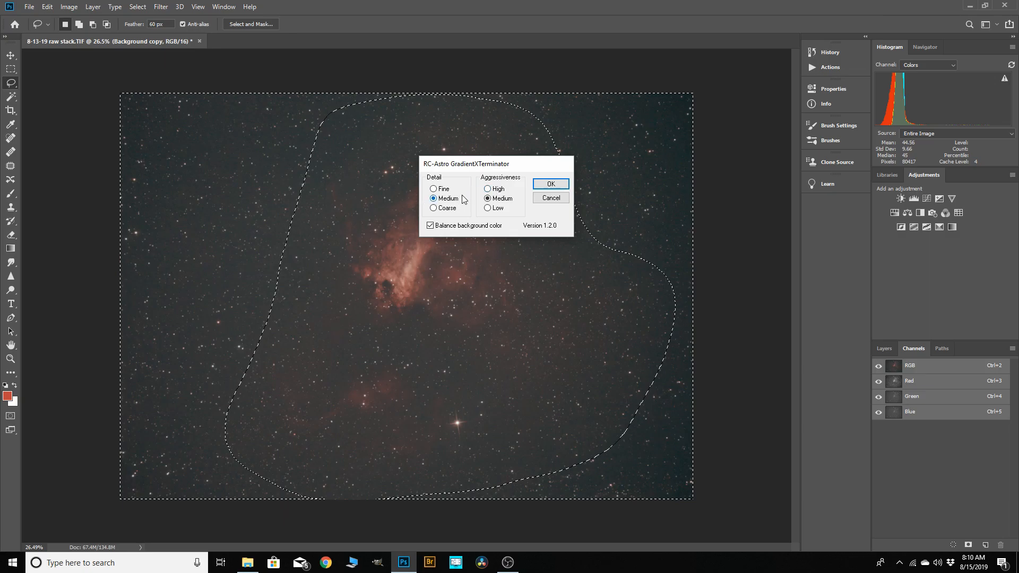
{"action": "left_click", "coordinate": [550, 183]}
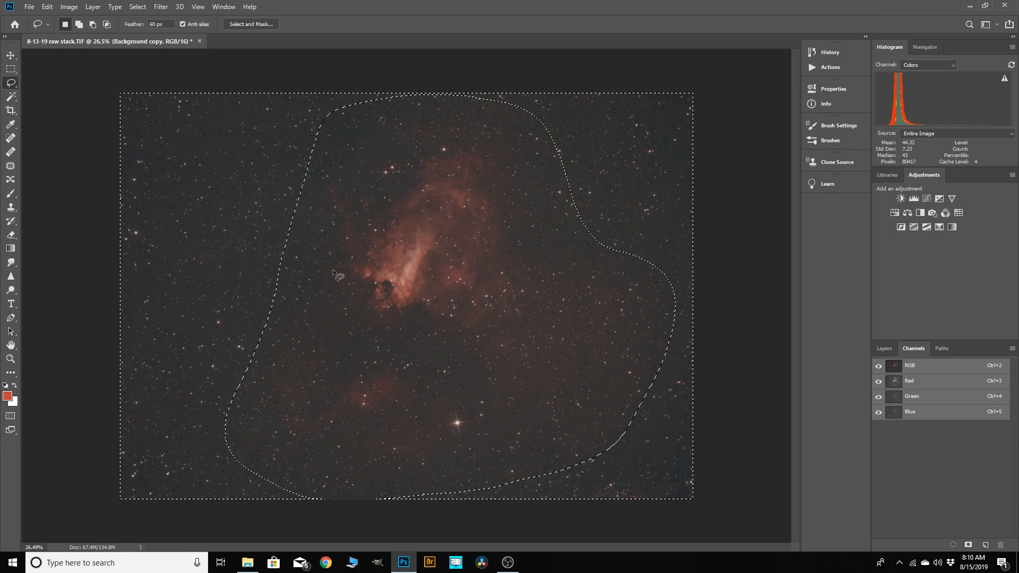
{"action": "left_click", "coordinate": [161, 6]}
{"action": "left_click", "coordinate": [141, 18]}
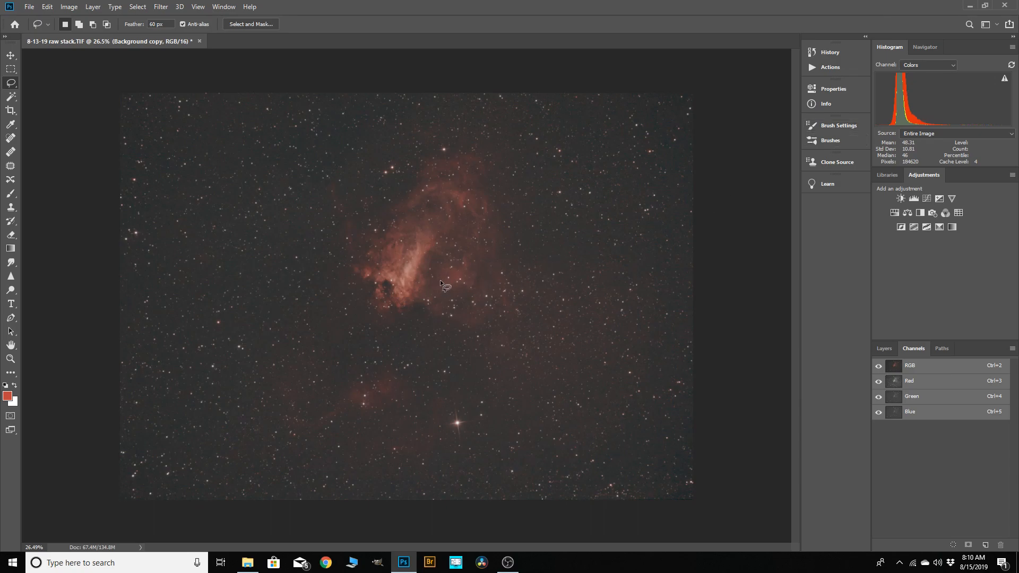
Duplicate the gradient-corrected Background copy layer.
{"action": "scroll", "coordinate": [475, 260], "scroll_direction": "down", "scroll_amount": 3}
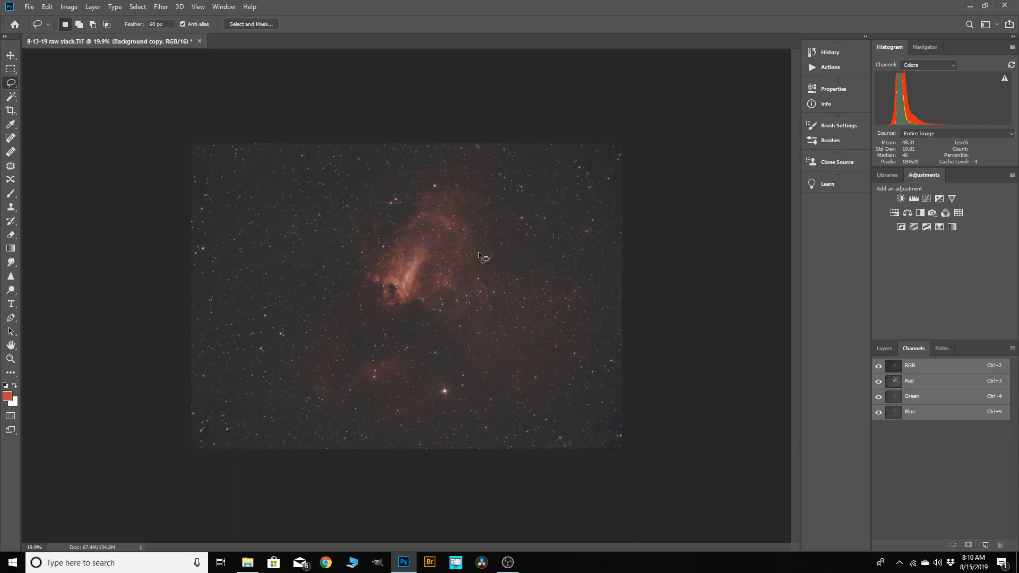
{"action": "scroll", "coordinate": [475, 260], "scroll_direction": "up", "scroll_amount": 1}
{"action": "left_click", "coordinate": [890, 349]}
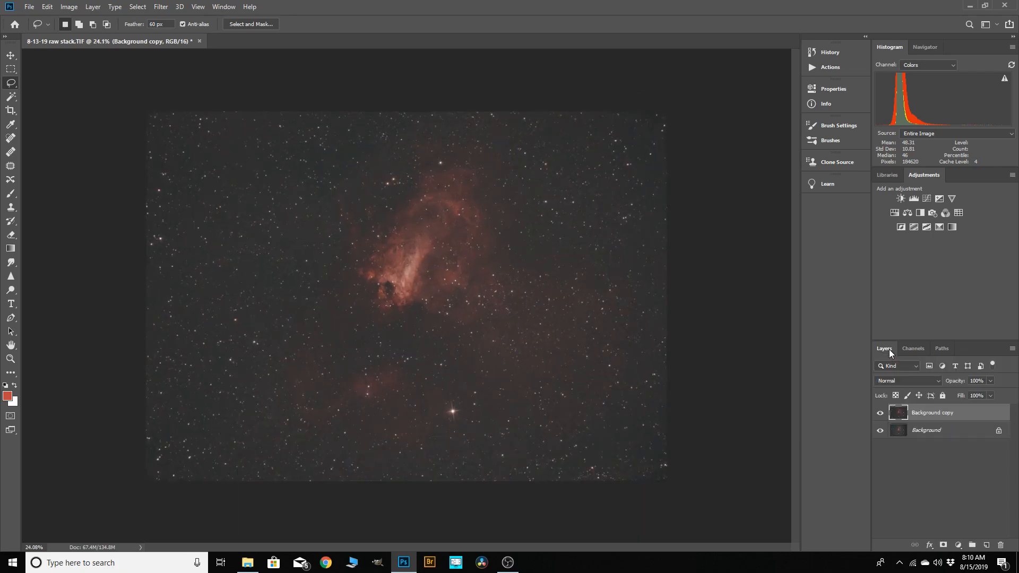
{"action": "left_click_drag", "start_coordinate": [932, 416], "coordinate": [985, 545]}
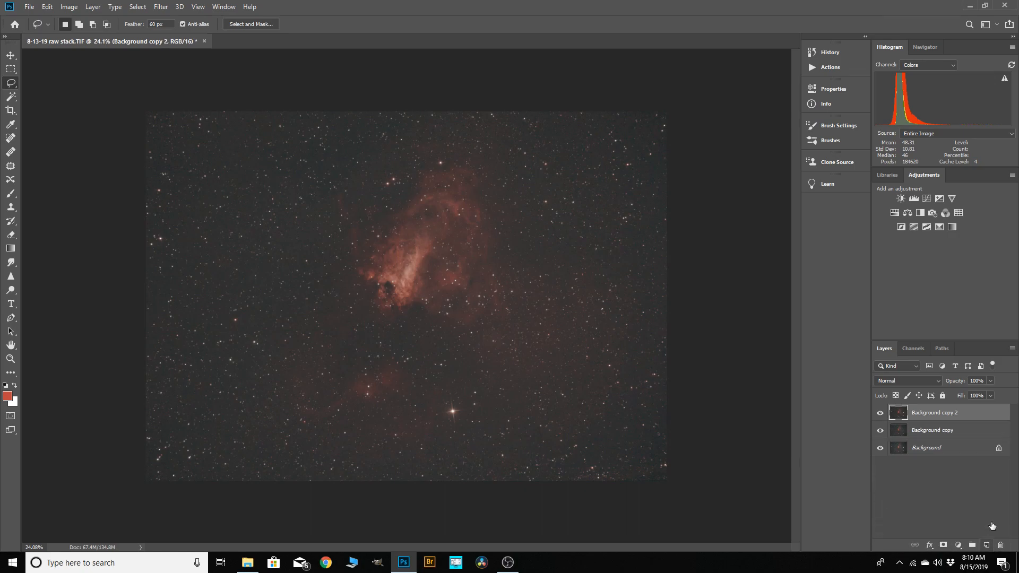
Rename the Background copy layer as gradient and the Background copy 2 layer as back ground.
{"action": "double_click", "coordinate": [929, 431]}
{"action": "type", "text": "c"}
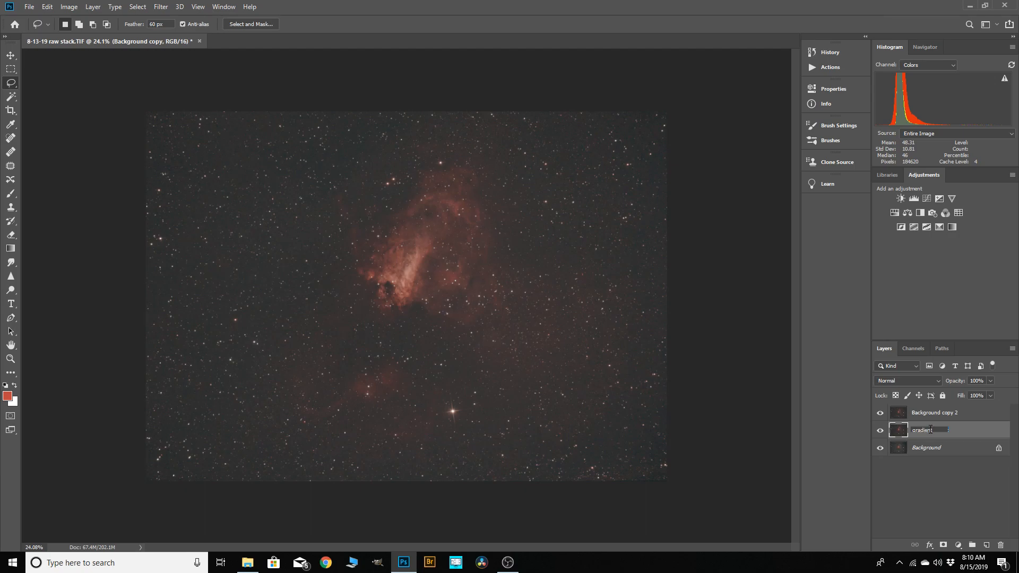
{"action": "key", "text": "Return"}
{"action": "double_click", "coordinate": [934, 413]}
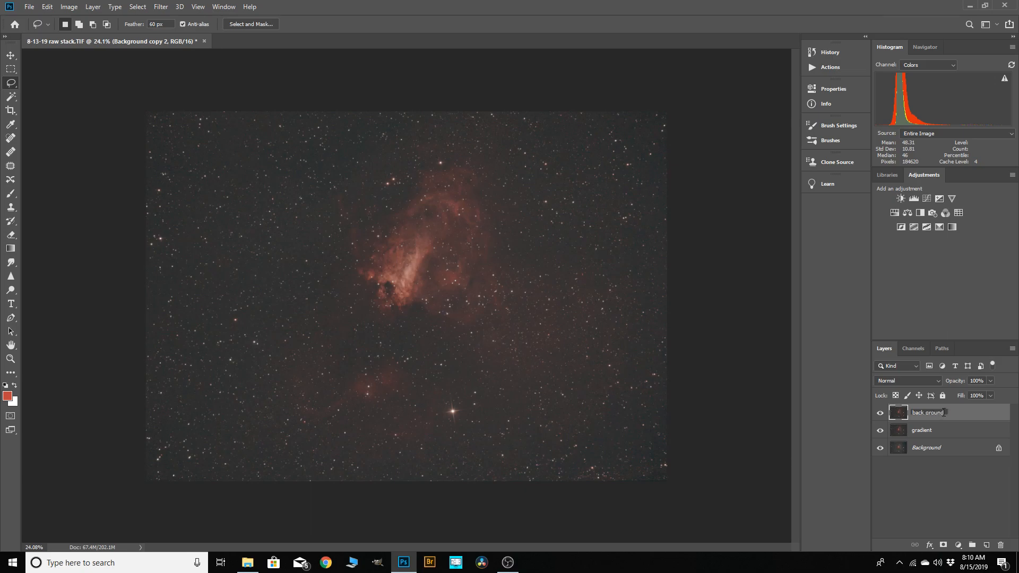
{"action": "key", "text": "Return"}
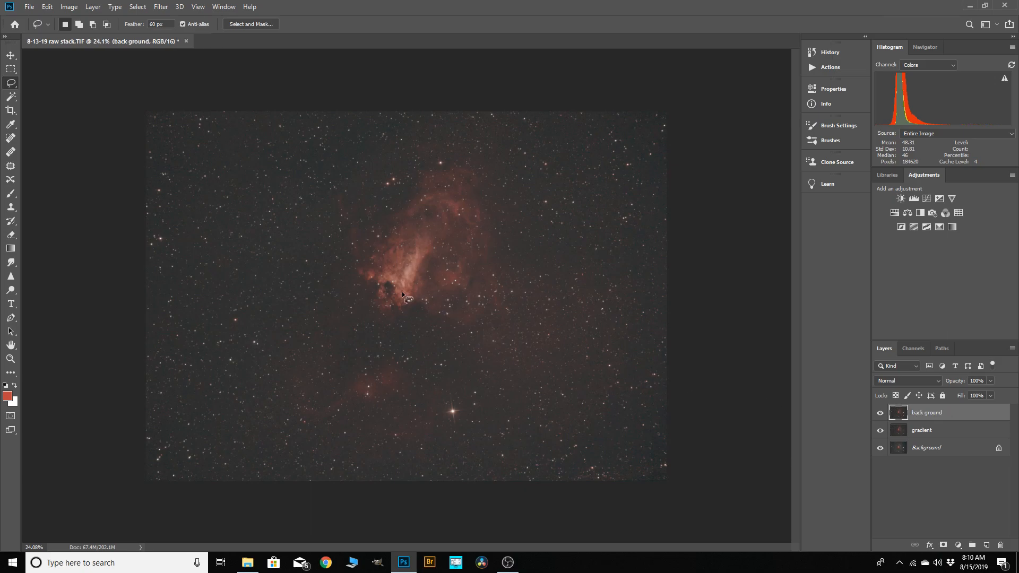
Darken the sky on the back ground layer with Levels by raising the RGB black point towards the start of the histogram peak.
{"action": "scroll", "coordinate": [481, 221], "scroll_direction": "up", "scroll_amount": 3}
{"action": "scroll", "coordinate": [414, 129], "scroll_direction": "down", "scroll_amount": 2}
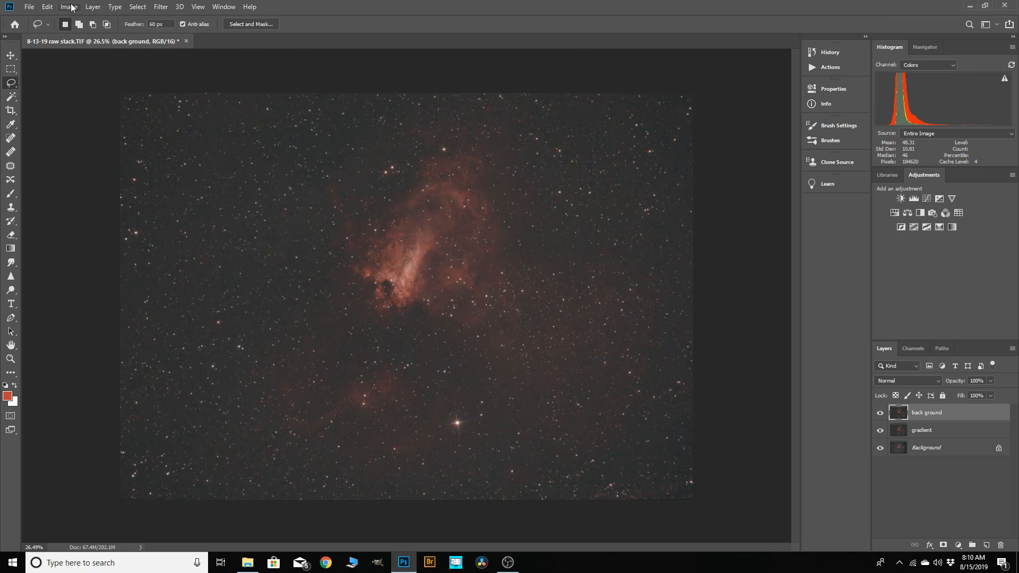
{"action": "left_click", "coordinate": [93, 7]}
{"action": "mouse_move", "coordinate": [69, 7]}
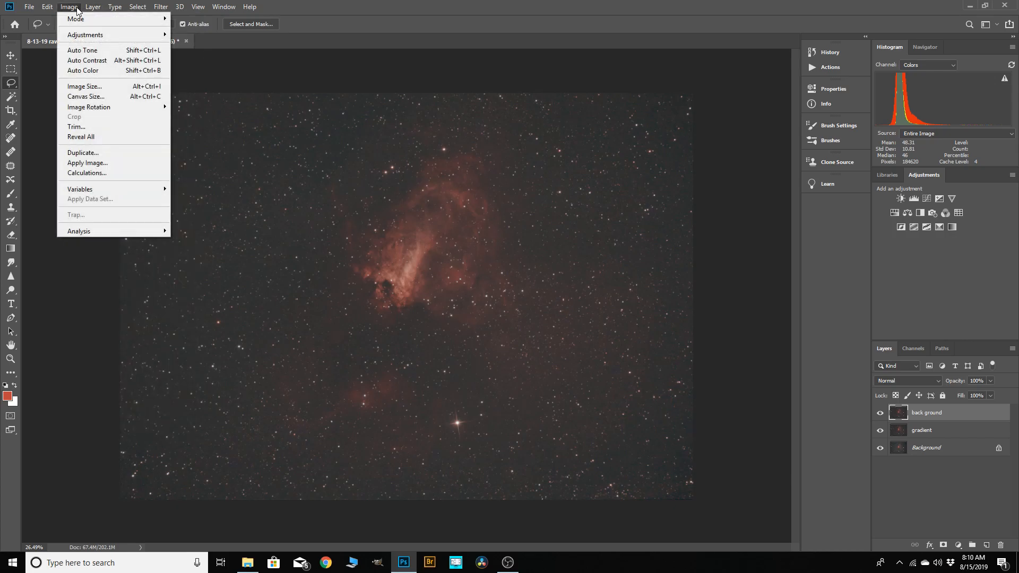
{"action": "mouse_move", "coordinate": [82, 35]}
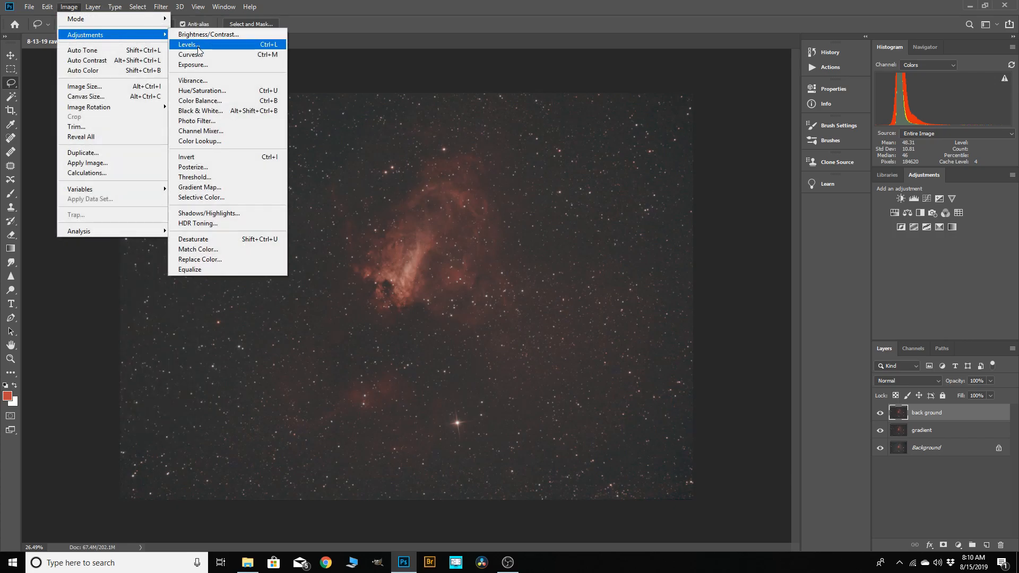
{"action": "left_click", "coordinate": [197, 46]}
{"action": "left_click_drag", "start_coordinate": [648, 404], "coordinate": [662, 403]}
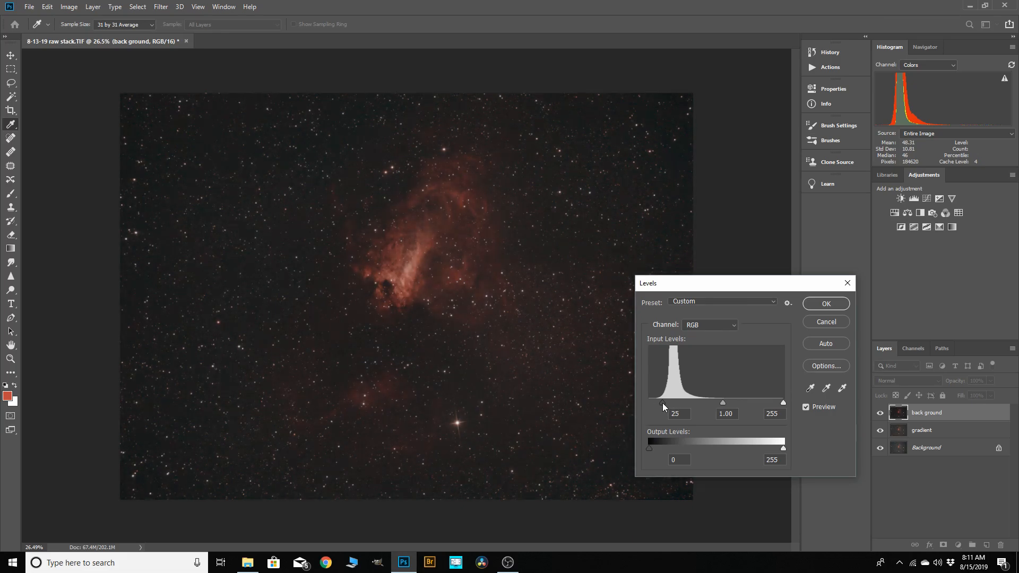
{"action": "left_click_drag", "start_coordinate": [660, 402], "coordinate": [657, 403]}
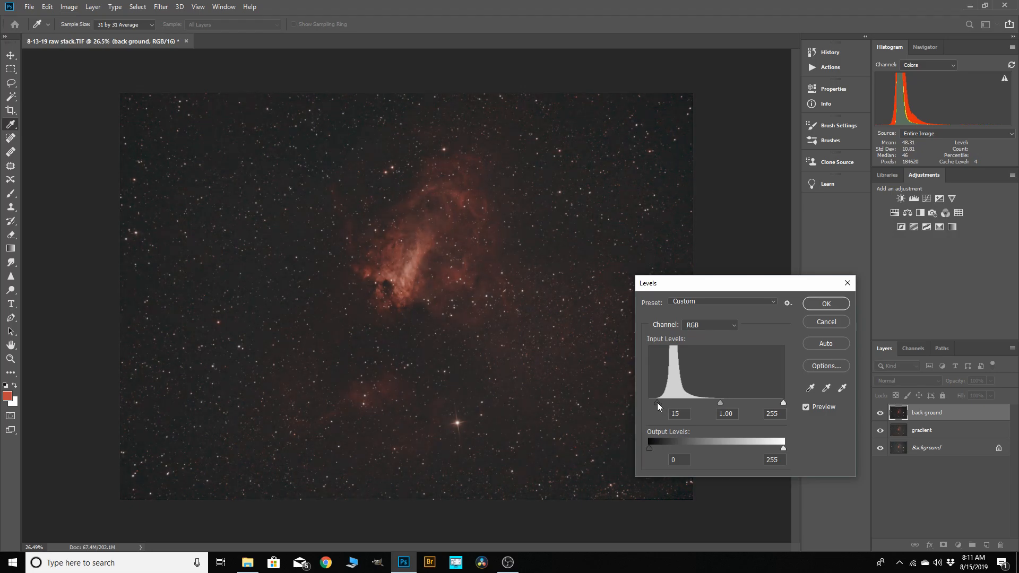
{"action": "left_click_drag", "start_coordinate": [665, 403], "coordinate": [660, 403]}
{"action": "left_click", "coordinate": [826, 306]}
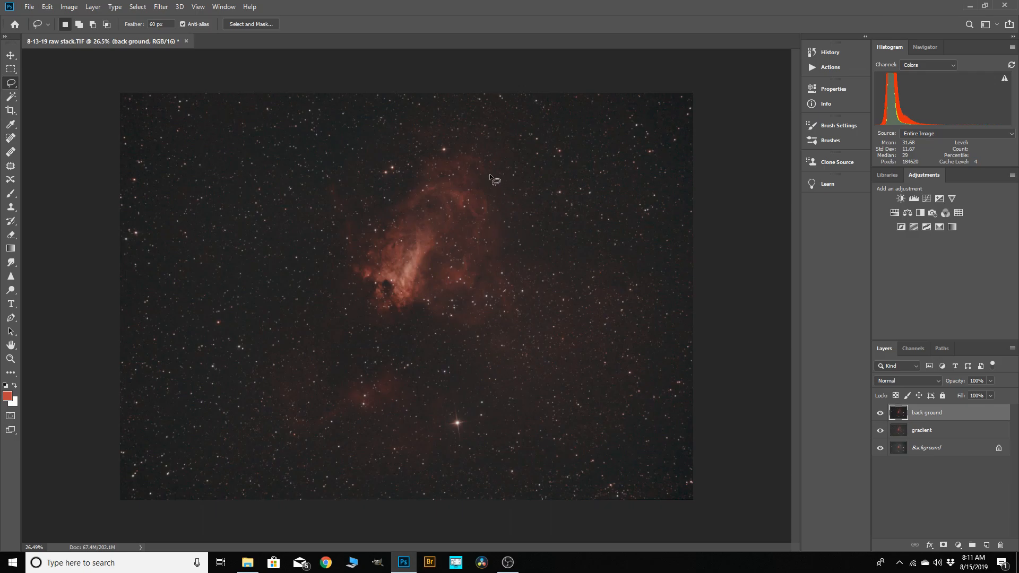
Select the nebula and stars with Color Range set to Highlights, Fuzziness 20% and Range 46.
{"action": "scroll", "coordinate": [479, 164], "scroll_direction": "up", "scroll_amount": 5}
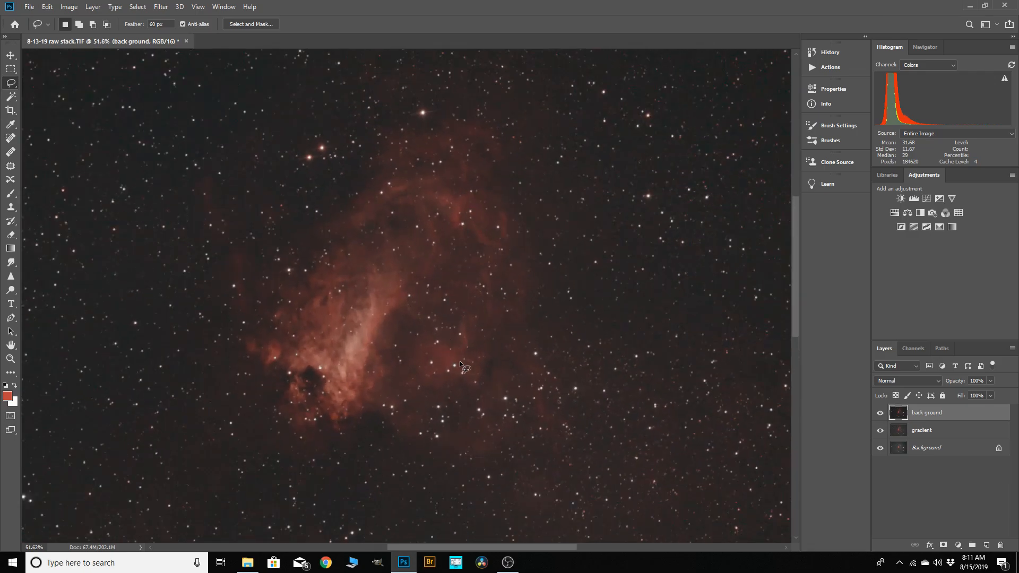
{"action": "scroll", "coordinate": [463, 190], "scroll_direction": "up", "scroll_amount": 4}
{"action": "scroll", "coordinate": [435, 204], "scroll_direction": "down", "scroll_amount": 3}
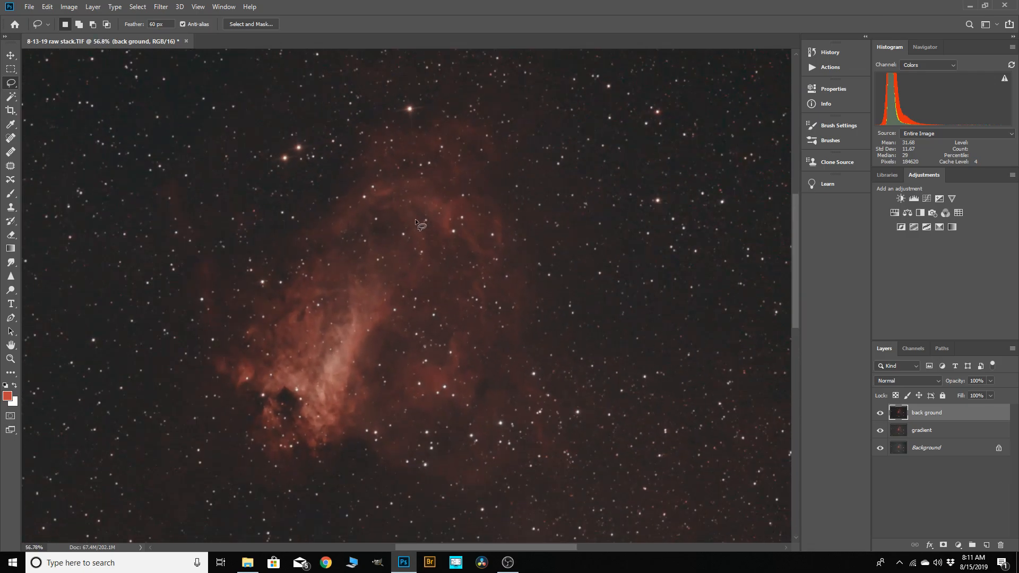
{"action": "scroll", "coordinate": [532, 186], "scroll_direction": "down", "scroll_amount": 4}
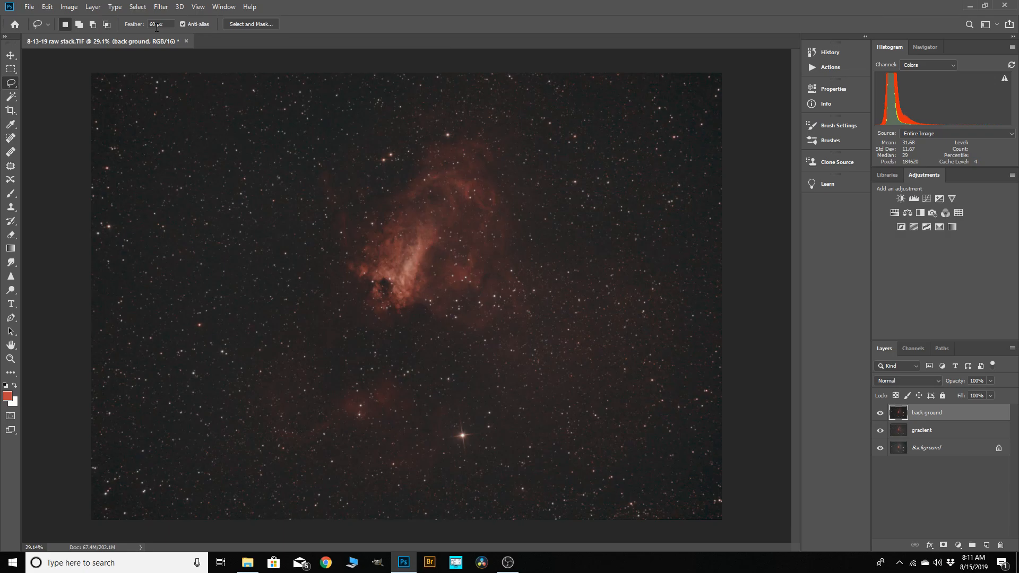
{"action": "left_click", "coordinate": [137, 7]}
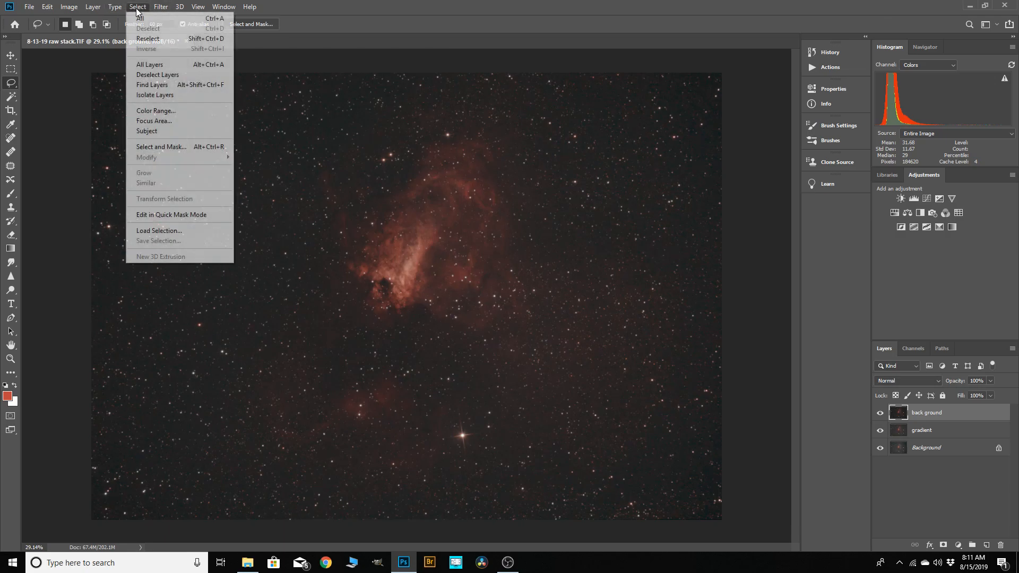
{"action": "left_click", "coordinate": [156, 110]}
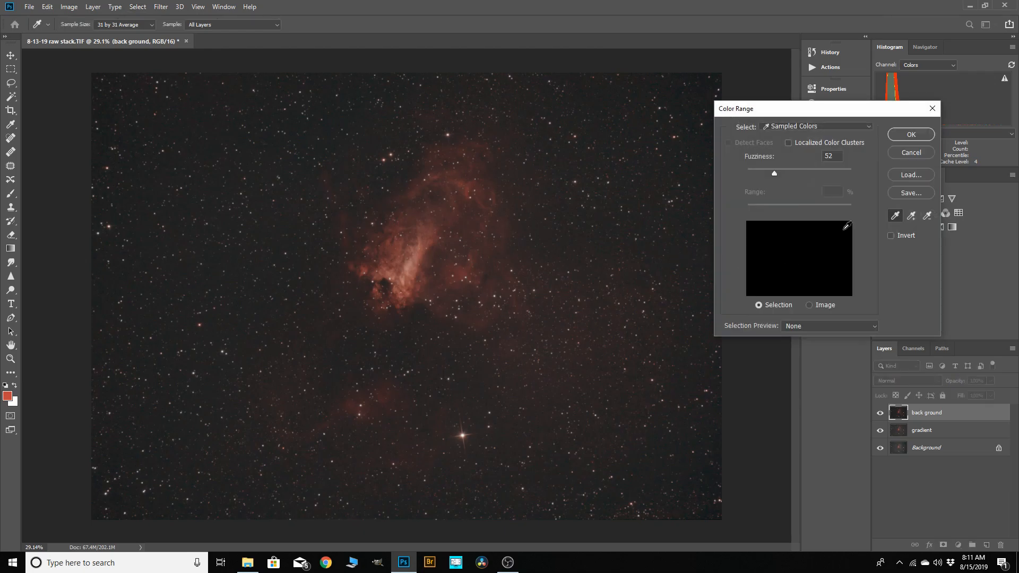
{"action": "left_click", "coordinate": [868, 126]}
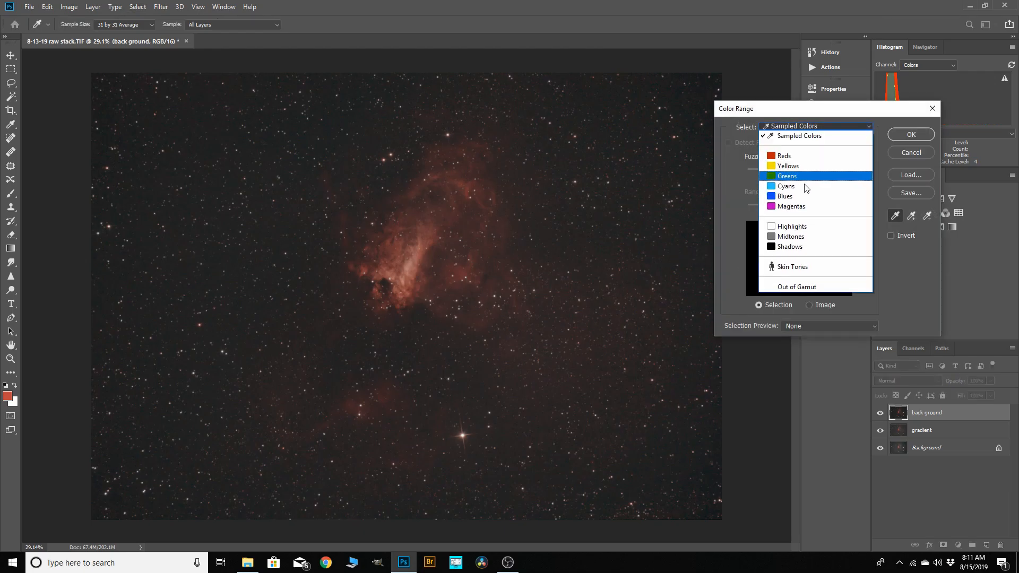
{"action": "left_click", "coordinate": [791, 227]}
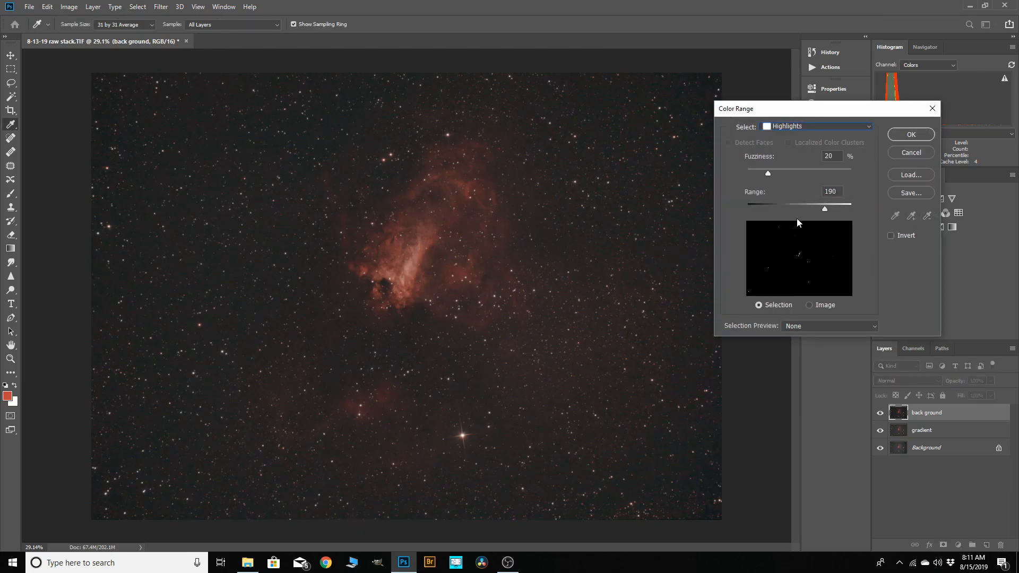
{"action": "left_click_drag", "start_coordinate": [824, 209], "coordinate": [766, 208]}
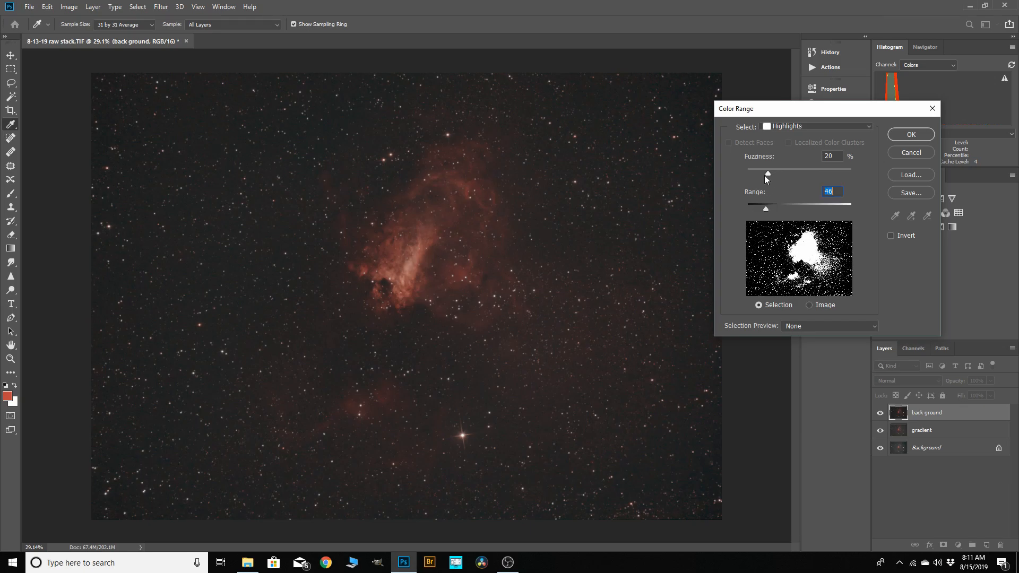
{"action": "left_click", "coordinate": [904, 135]}
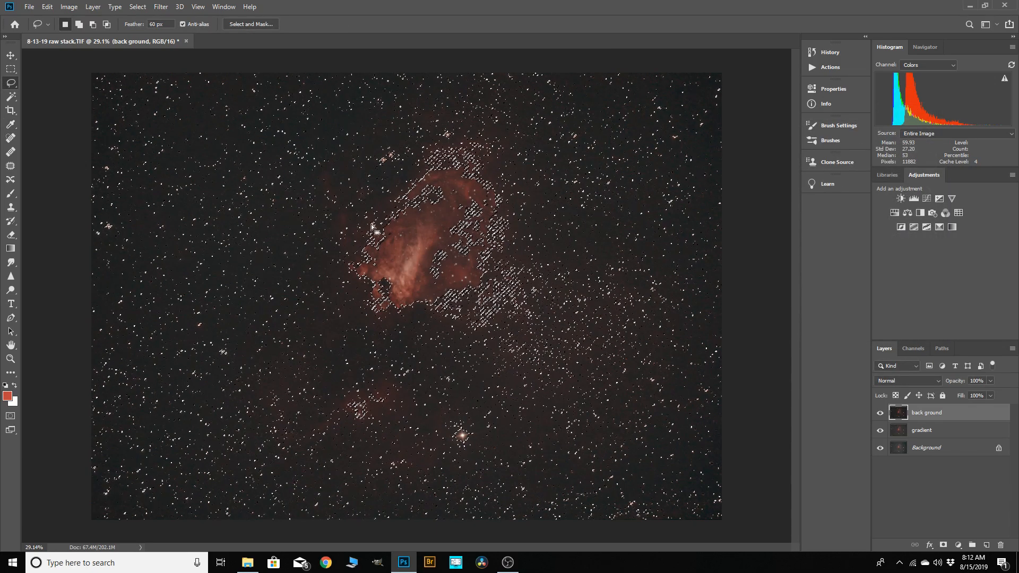
Check the selection edges around the stars up close and feather the selection by 3 pixels.
{"action": "scroll", "coordinate": [227, 146], "scroll_direction": "down", "scroll_amount": 2}
{"action": "scroll", "coordinate": [227, 146], "scroll_direction": "up", "scroll_amount": 7}
{"action": "scroll", "coordinate": [227, 146], "scroll_direction": "up", "scroll_amount": 6}
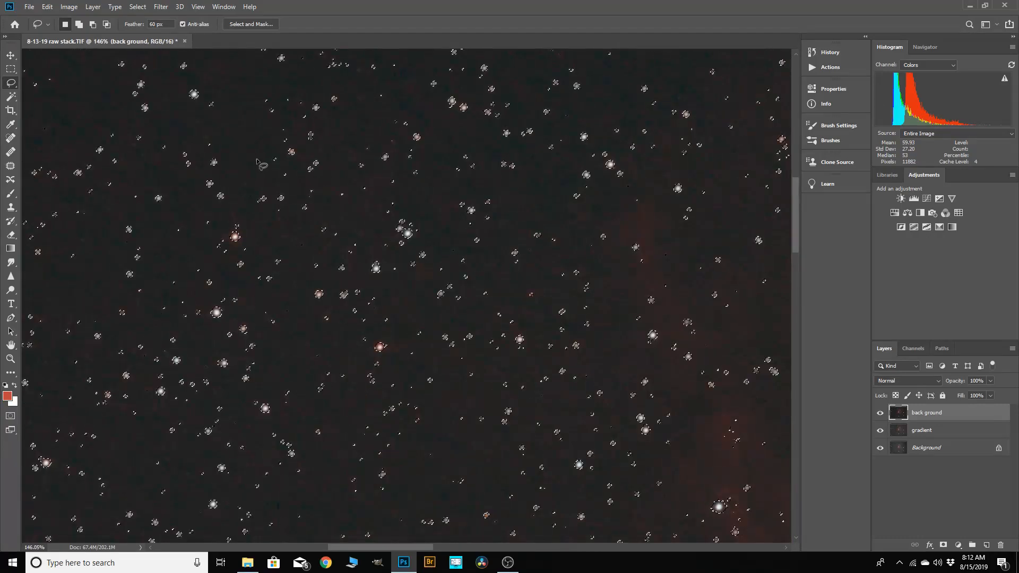
{"action": "scroll", "coordinate": [303, 346], "scroll_direction": "up", "scroll_amount": 2}
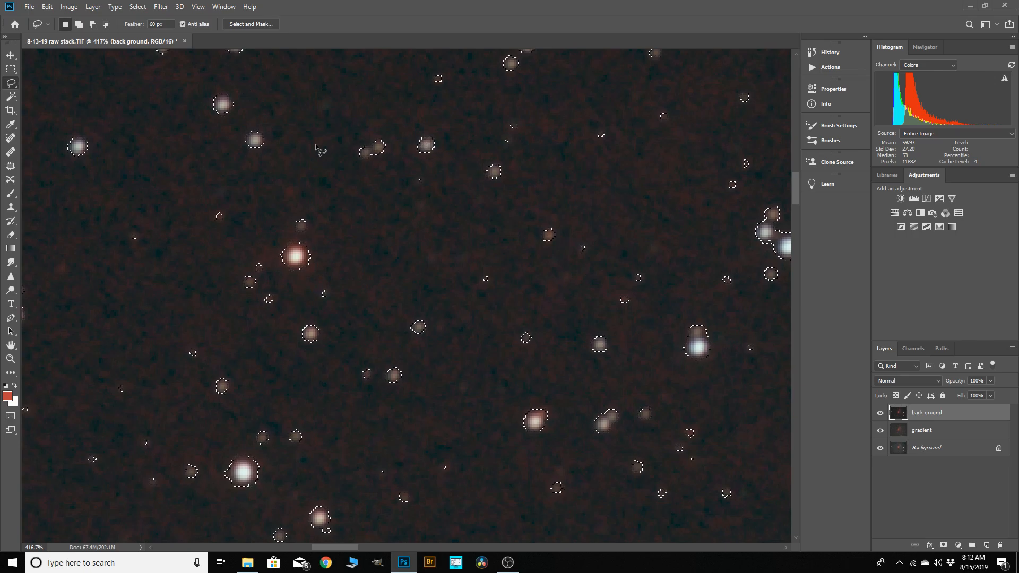
{"action": "scroll", "coordinate": [347, 214], "scroll_direction": "down", "scroll_amount": 2}
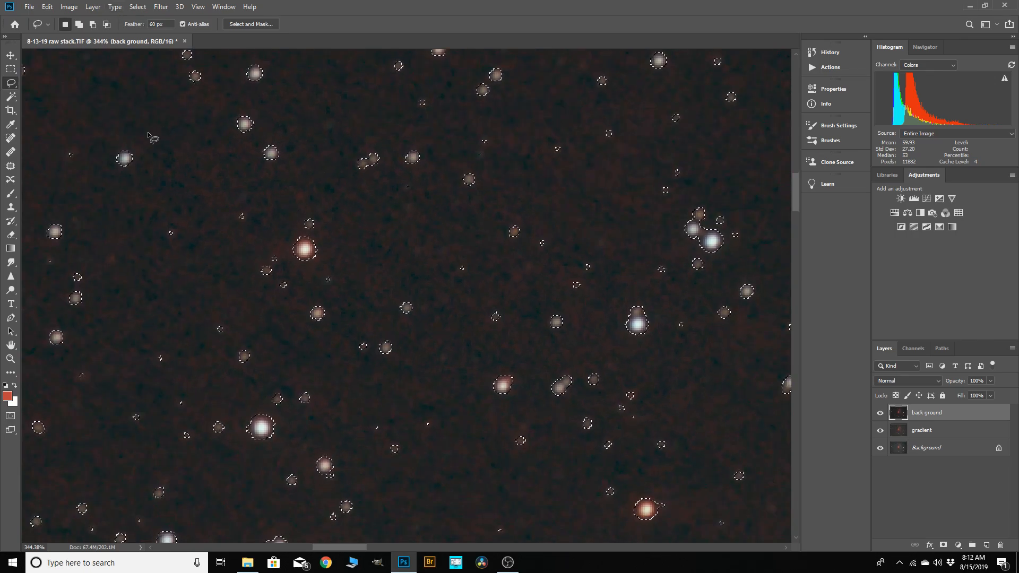
{"action": "left_click", "coordinate": [137, 7]}
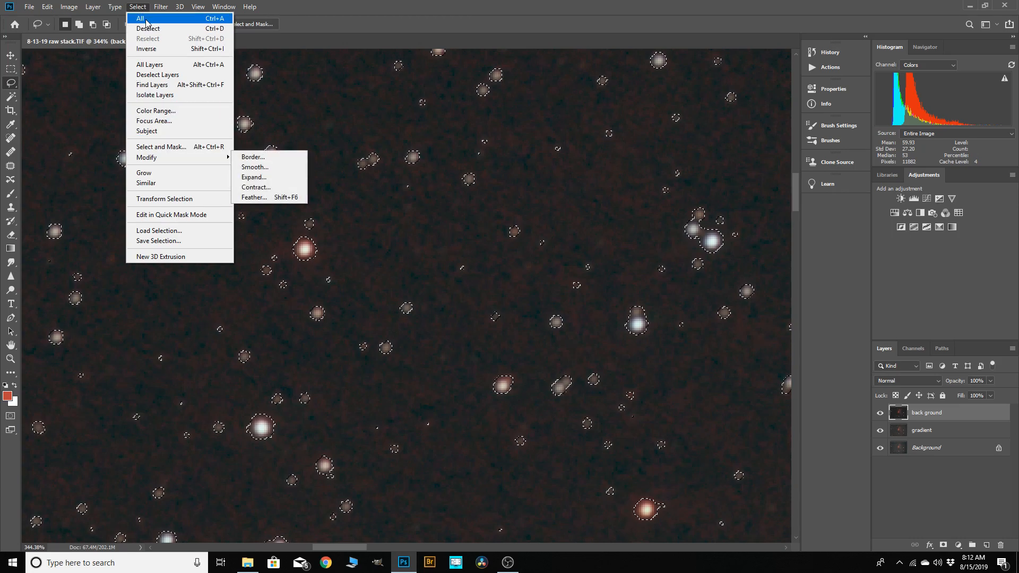
{"action": "mouse_move", "coordinate": [159, 158]}
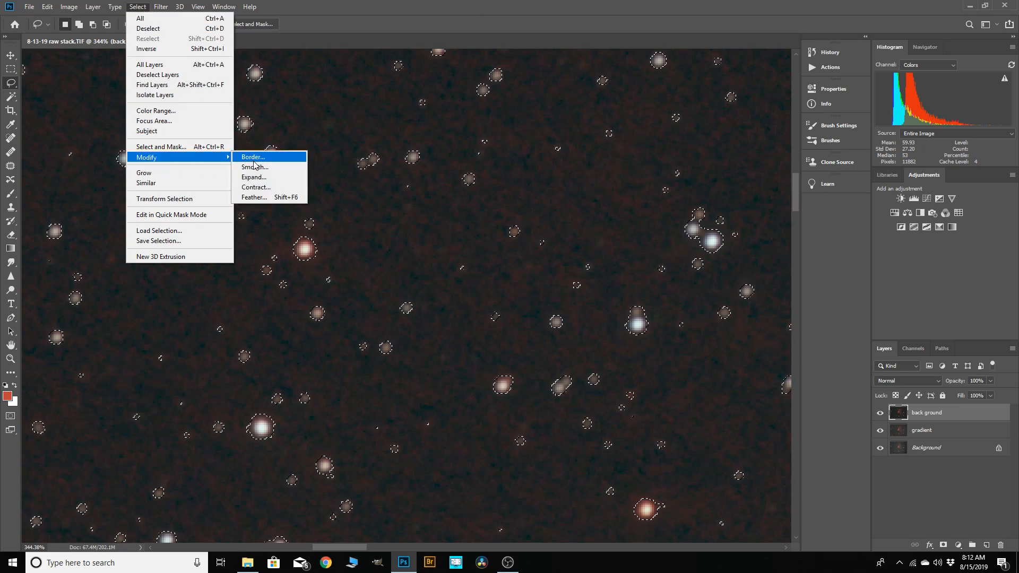
{"action": "left_click", "coordinate": [260, 198]}
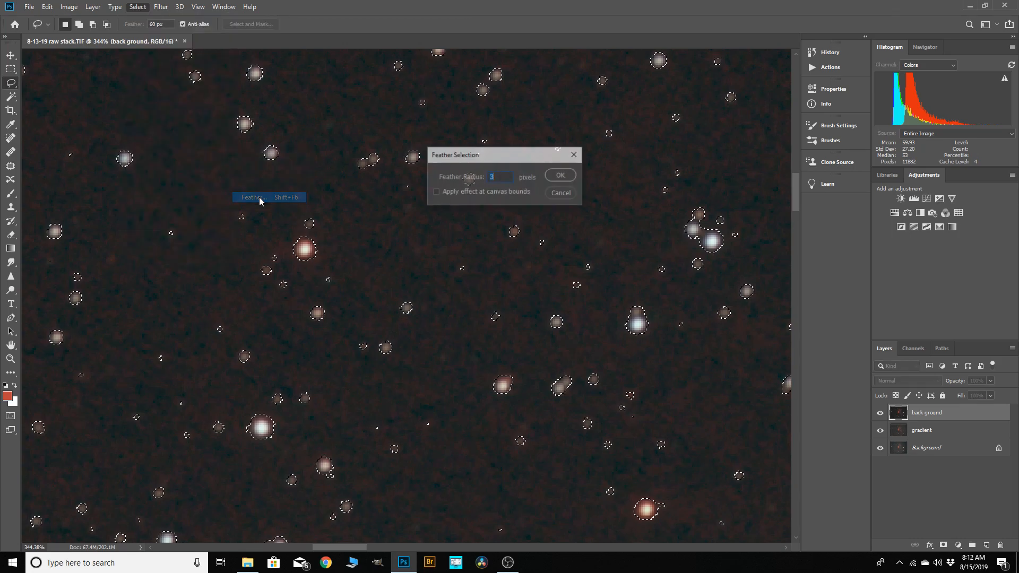
{"action": "left_click", "coordinate": [559, 175]}
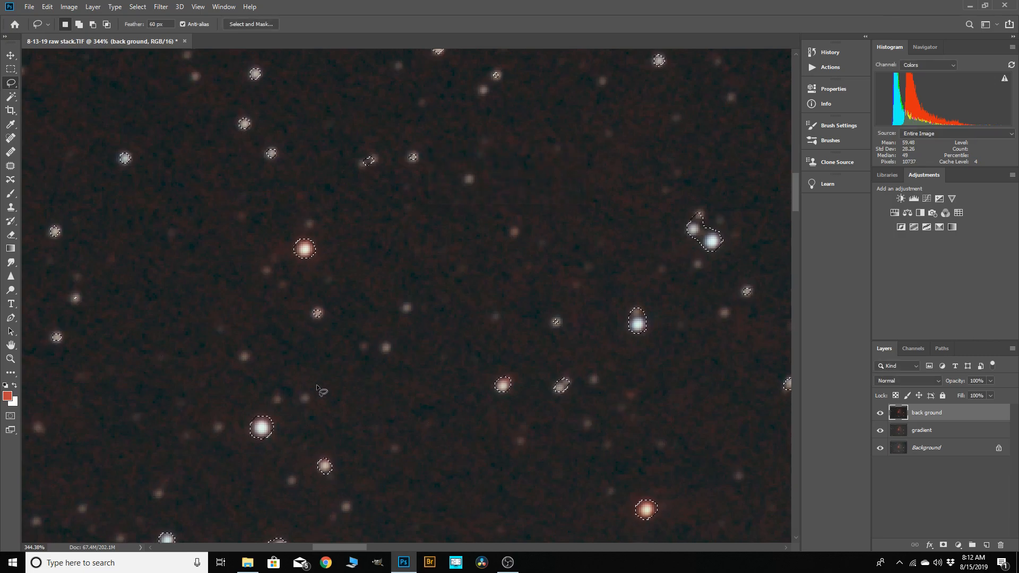
Copy the feathered nebula and star selection to a new layer, and duplicate the back ground layer beneath it.
{"action": "scroll", "coordinate": [340, 271], "scroll_direction": "down", "scroll_amount": 3}
{"action": "scroll", "coordinate": [340, 271], "scroll_direction": "down", "scroll_amount": 5}
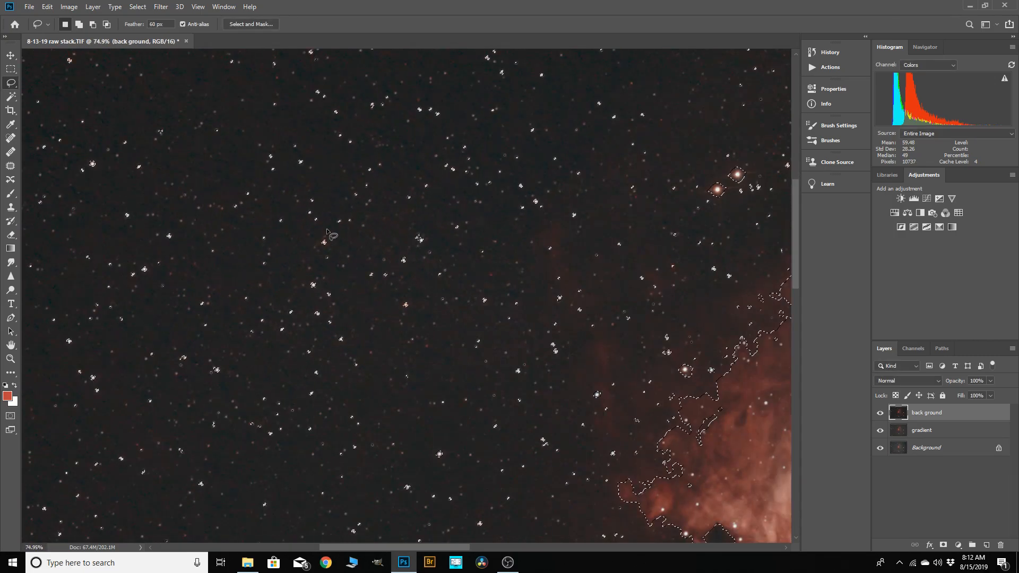
{"action": "scroll", "coordinate": [327, 232], "scroll_direction": "down", "scroll_amount": 3}
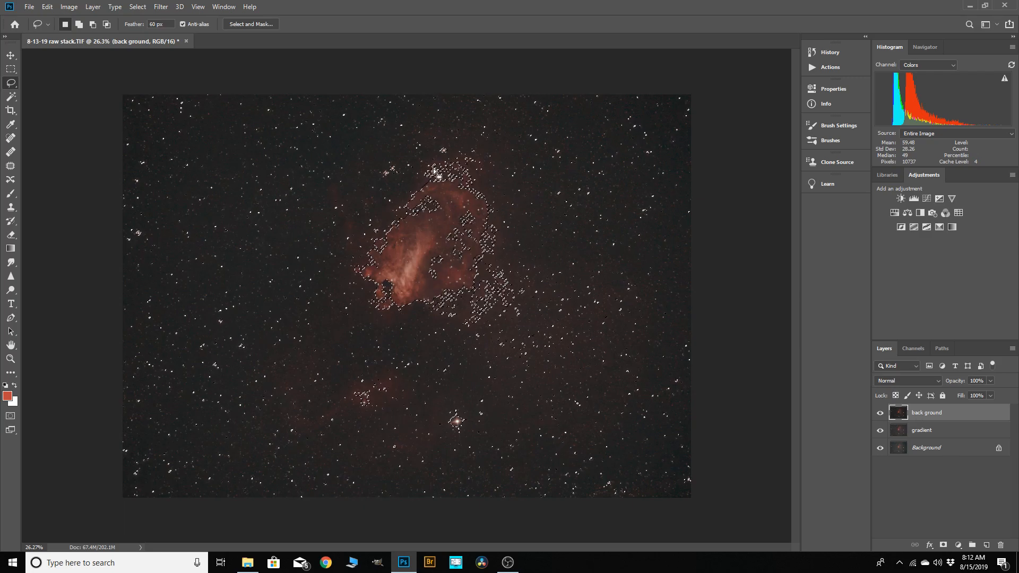
{"action": "scroll", "coordinate": [386, 199], "scroll_direction": "up", "scroll_amount": 1}
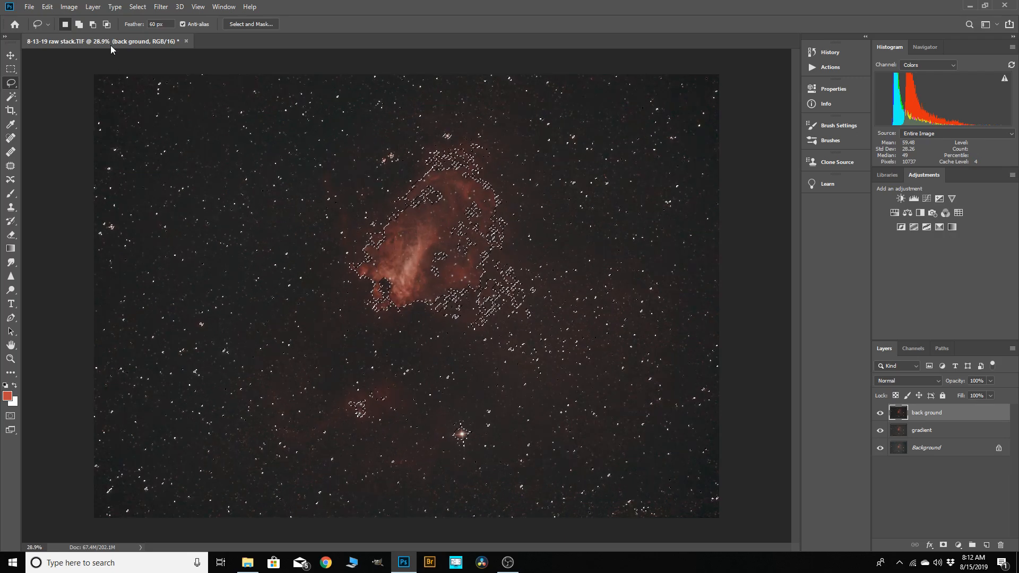
{"action": "left_click", "coordinate": [93, 8]}
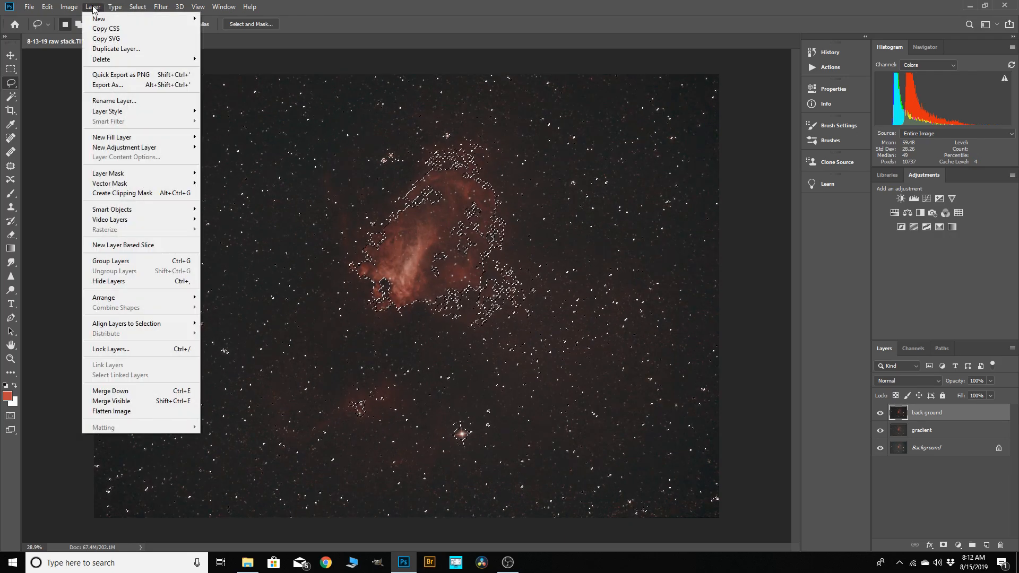
{"action": "mouse_move", "coordinate": [100, 19]}
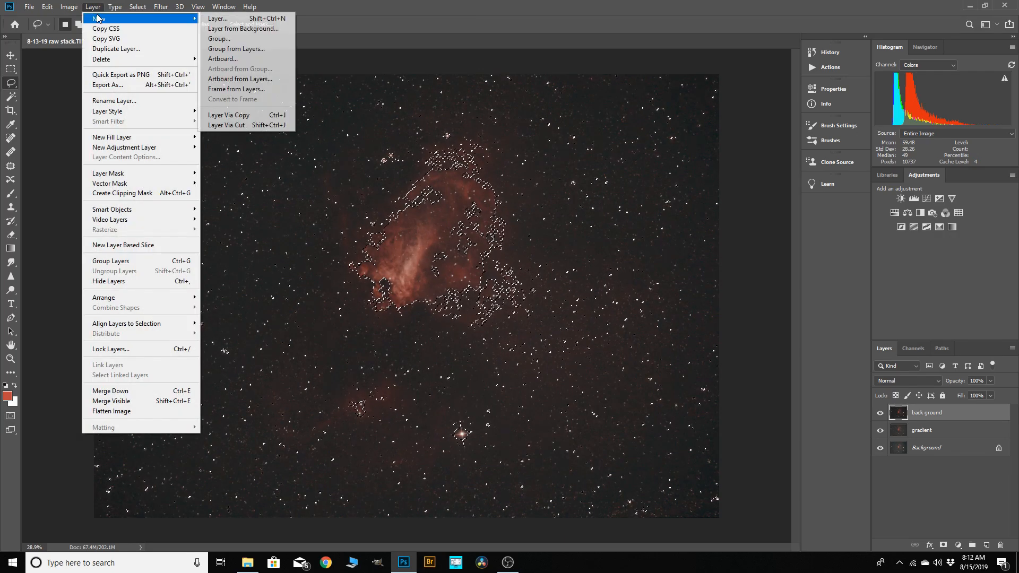
{"action": "left_click", "coordinate": [234, 115]}
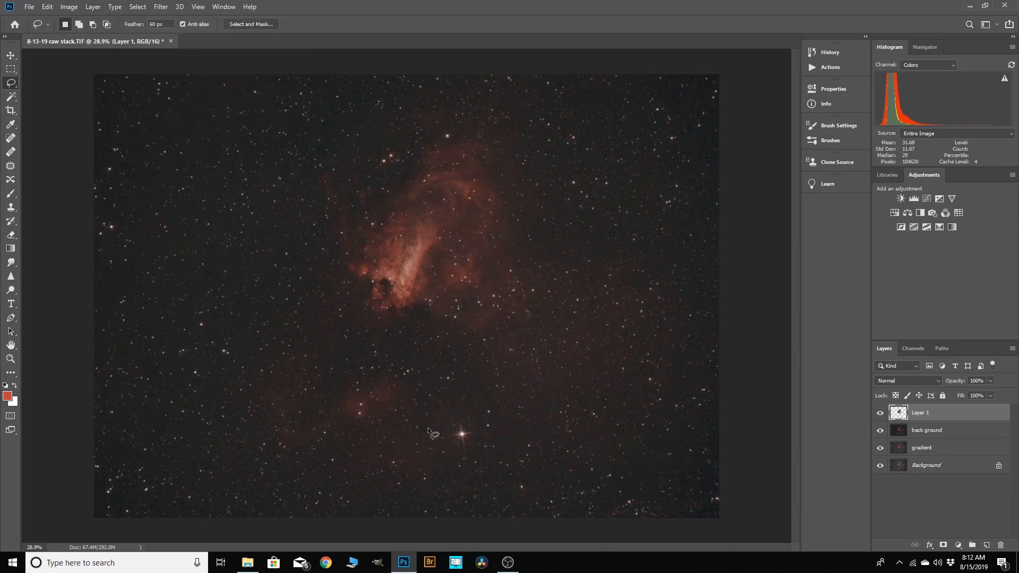
{"action": "scroll", "coordinate": [433, 427], "scroll_direction": "down", "scroll_amount": 1}
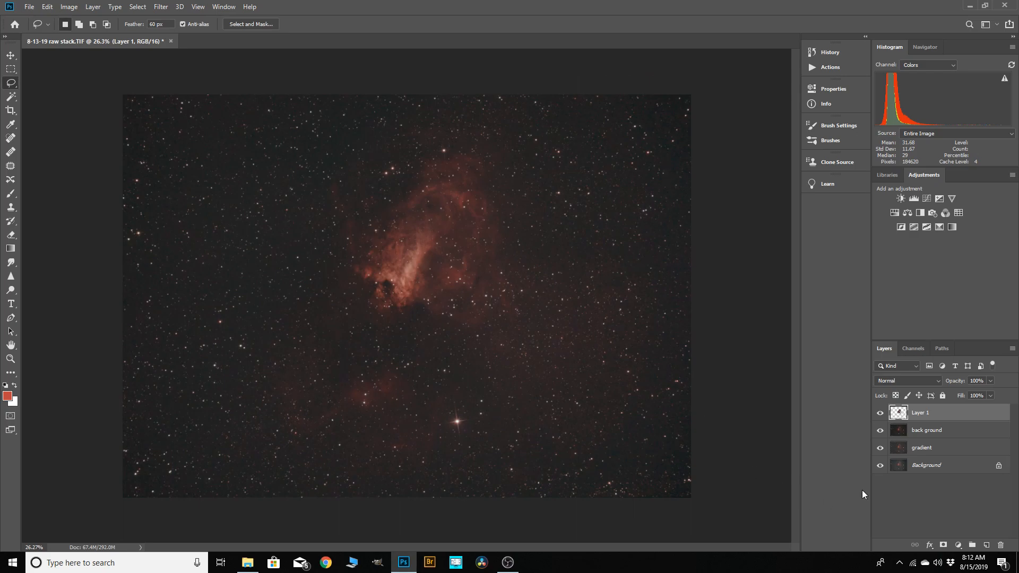
{"action": "left_click_drag", "start_coordinate": [927, 432], "coordinate": [986, 543]}
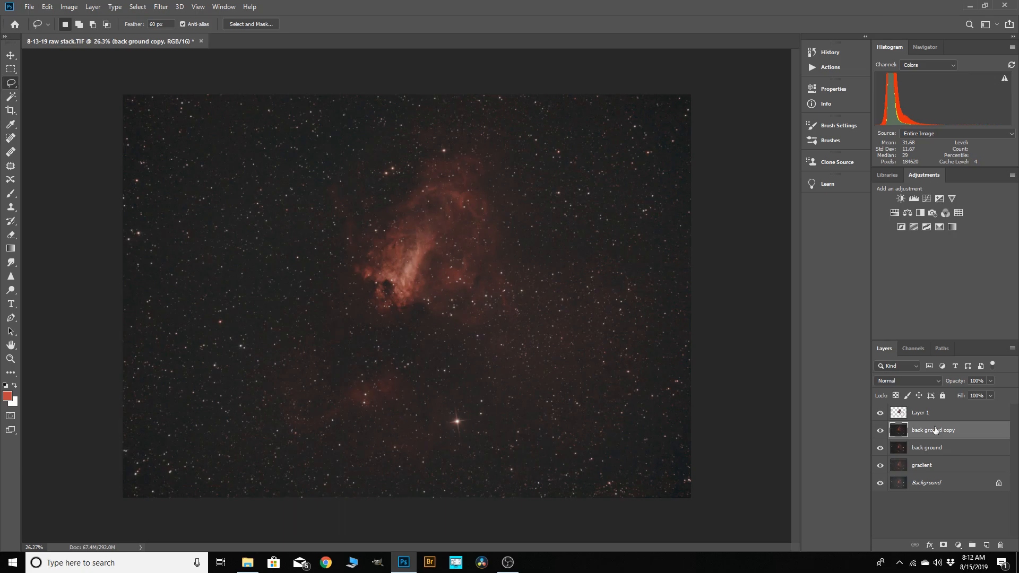
Examine the sky background and small stars beside the nebula up close on the back ground copy layer.
{"action": "scroll", "coordinate": [418, 393], "scroll_direction": "down", "scroll_amount": 2}
{"action": "scroll", "coordinate": [657, 161], "scroll_direction": "up", "scroll_amount": 3}
{"action": "scroll", "coordinate": [642, 170], "scroll_direction": "down", "scroll_amount": 1}
{"action": "scroll", "coordinate": [632, 171], "scroll_direction": "up", "scroll_amount": 3}
{"action": "scroll", "coordinate": [355, 343], "scroll_direction": "down", "scroll_amount": 2}
{"action": "scroll", "coordinate": [270, 371], "scroll_direction": "down", "scroll_amount": 2}
{"action": "scroll", "coordinate": [654, 176], "scroll_direction": "up", "scroll_amount": 6}
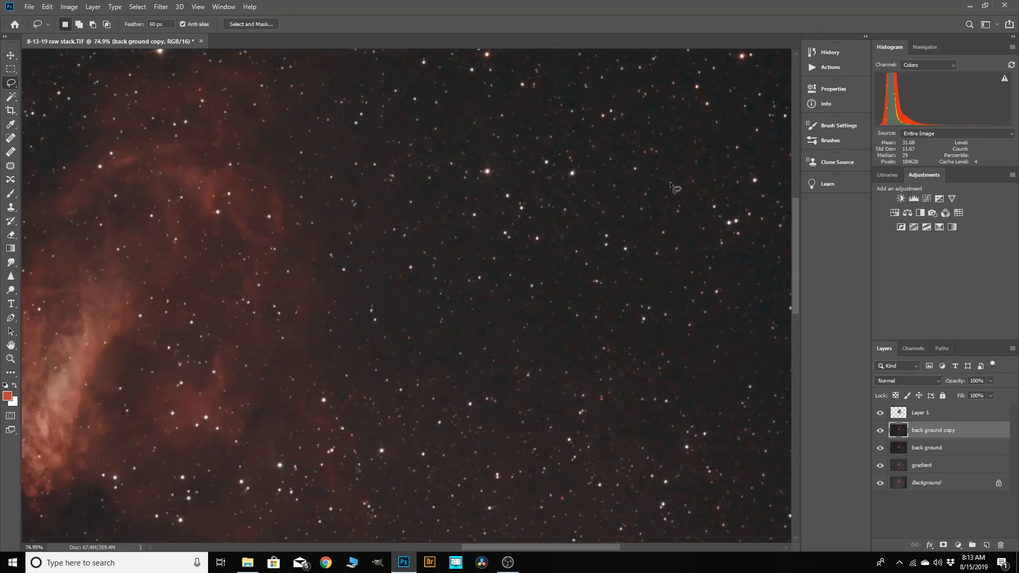
{"action": "scroll", "coordinate": [736, 148], "scroll_direction": "up", "scroll_amount": 5}
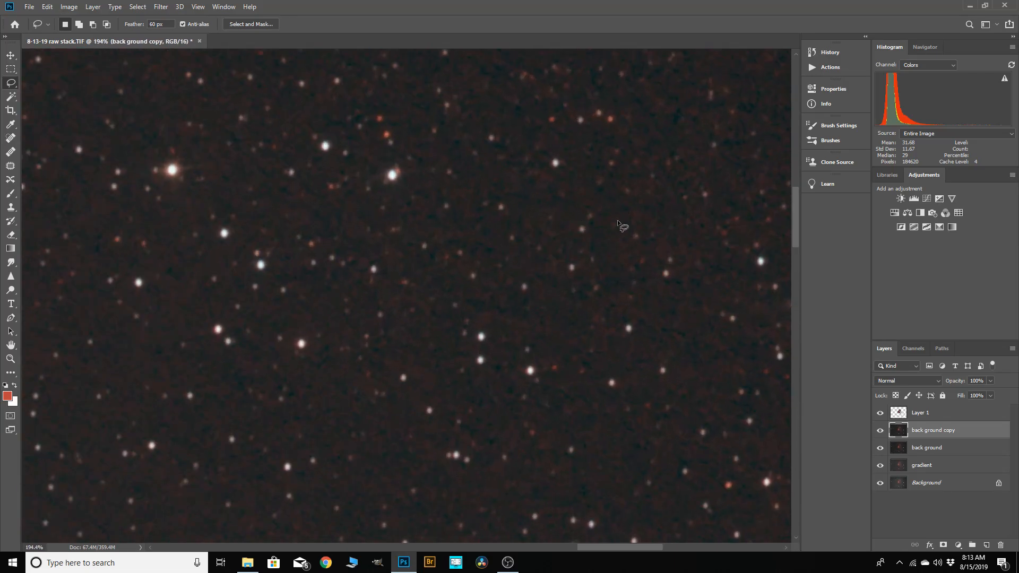
Run the Deep Space Noise Reduction action on the back ground copy layer and compare the sky with the layer hidden and shown.
{"action": "left_click", "coordinate": [817, 67]}
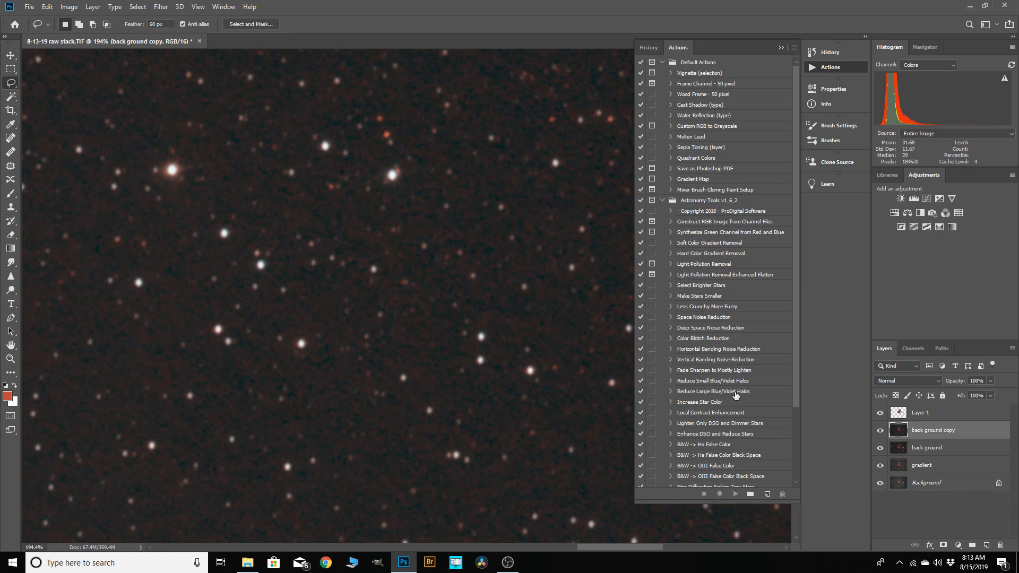
{"action": "left_click", "coordinate": [693, 331]}
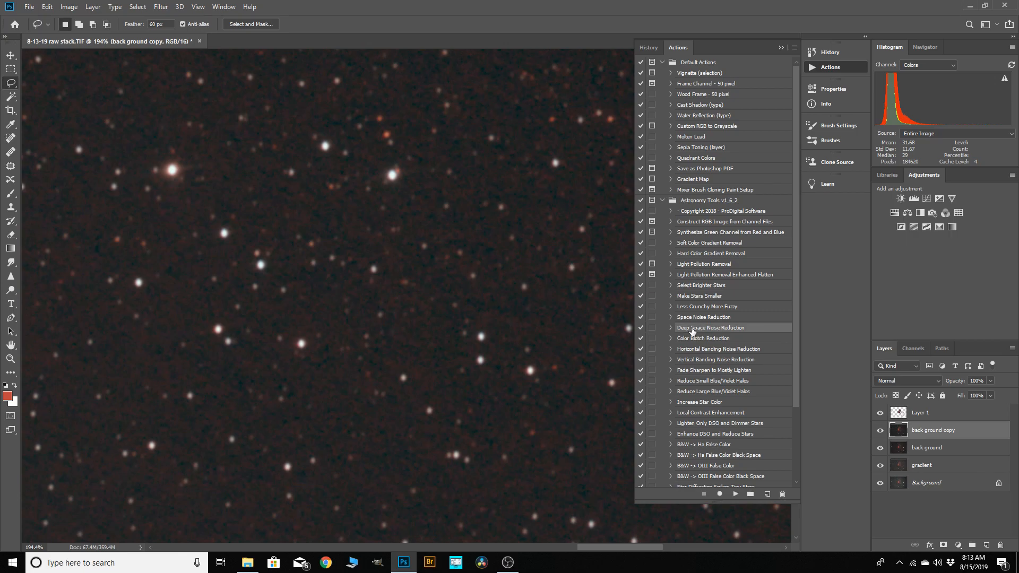
{"action": "left_click", "coordinate": [734, 495]}
{"action": "left_click", "coordinate": [880, 430]}
{"action": "left_click", "coordinate": [880, 431]}
{"action": "left_click", "coordinate": [880, 431]}
{"action": "left_click", "coordinate": [880, 431]}
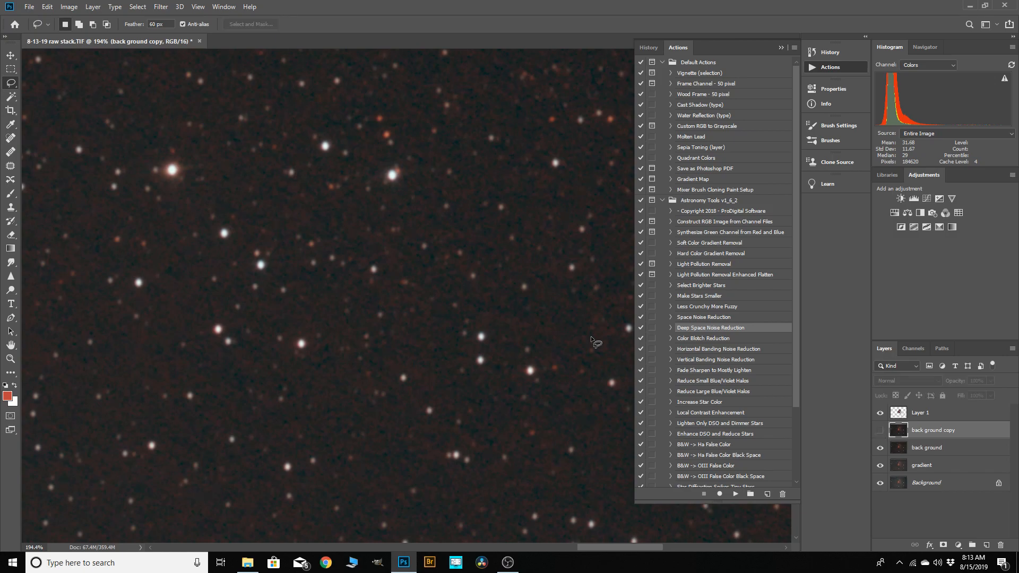
{"action": "left_click", "coordinate": [880, 432]}
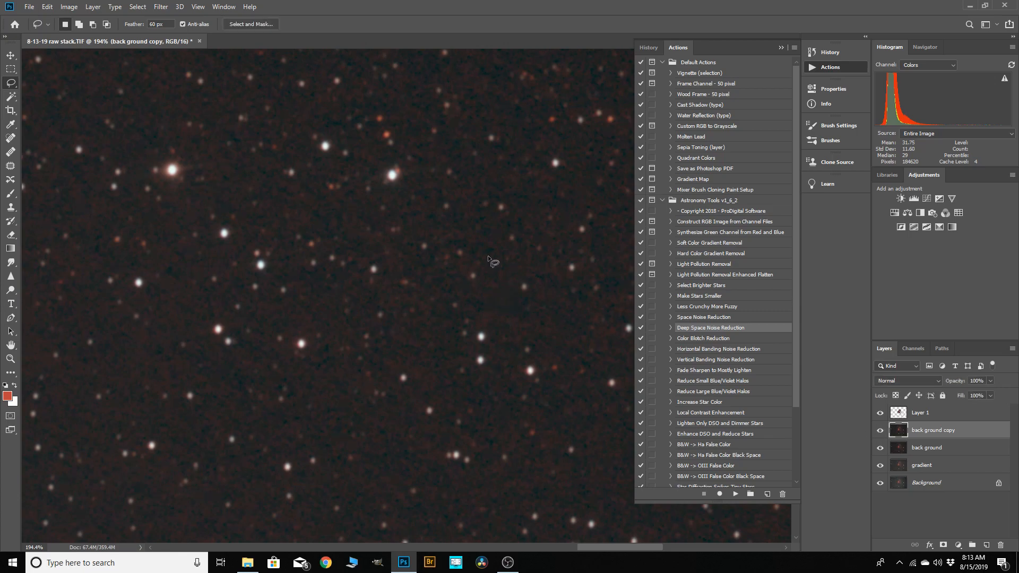
Run the Space Noise Reduction action on the back ground copy layer and compare the sky with the layer hidden and shown.
{"action": "left_click", "coordinate": [696, 317]}
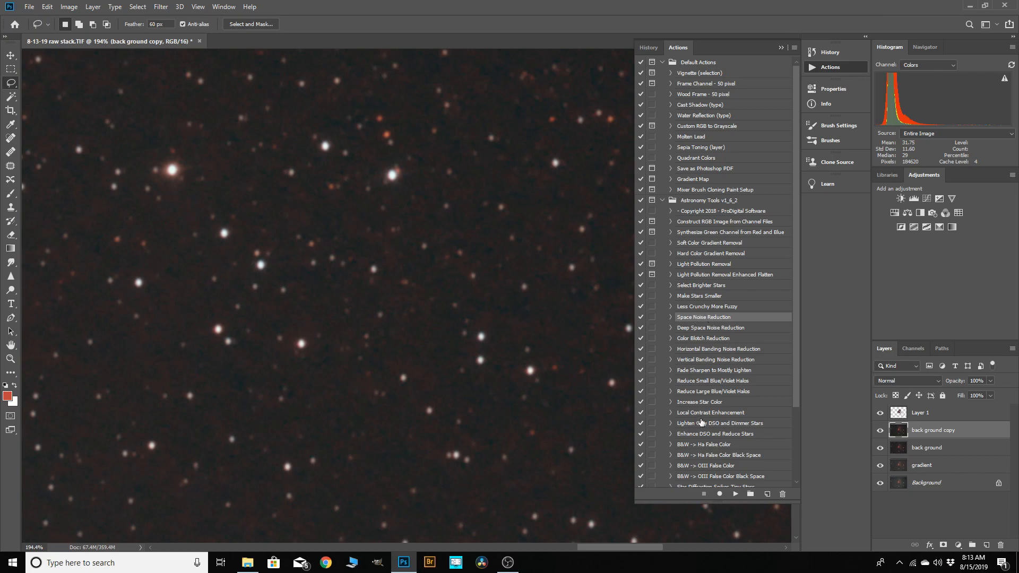
{"action": "left_click", "coordinate": [734, 494]}
{"action": "left_click", "coordinate": [880, 431]}
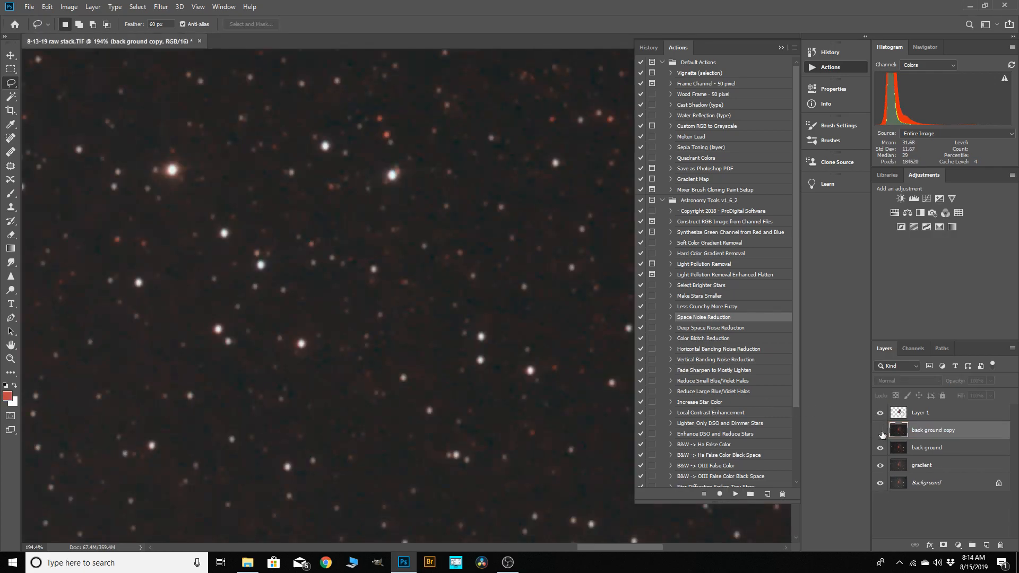
{"action": "left_click", "coordinate": [880, 431]}
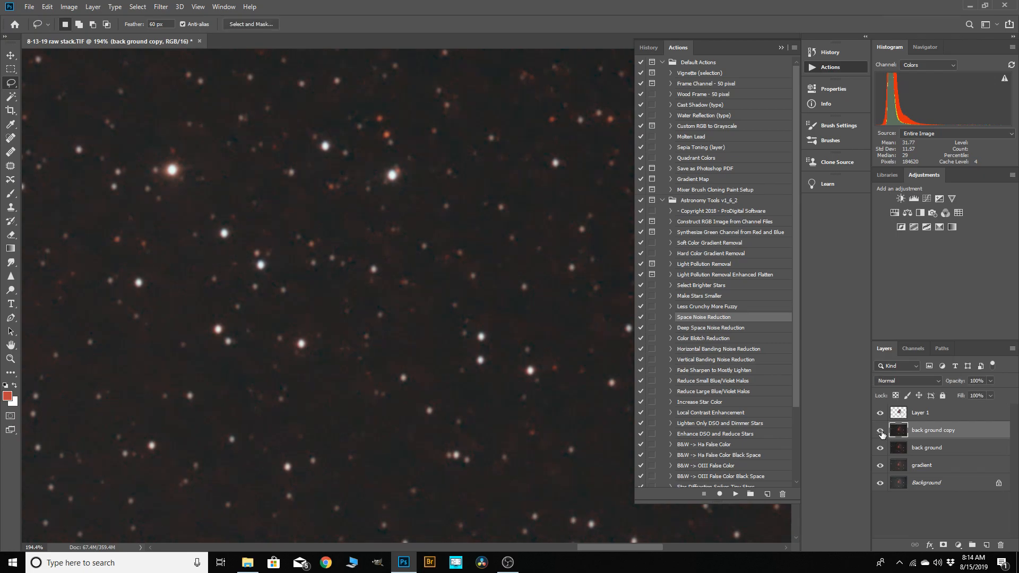
{"action": "left_click", "coordinate": [881, 430]}
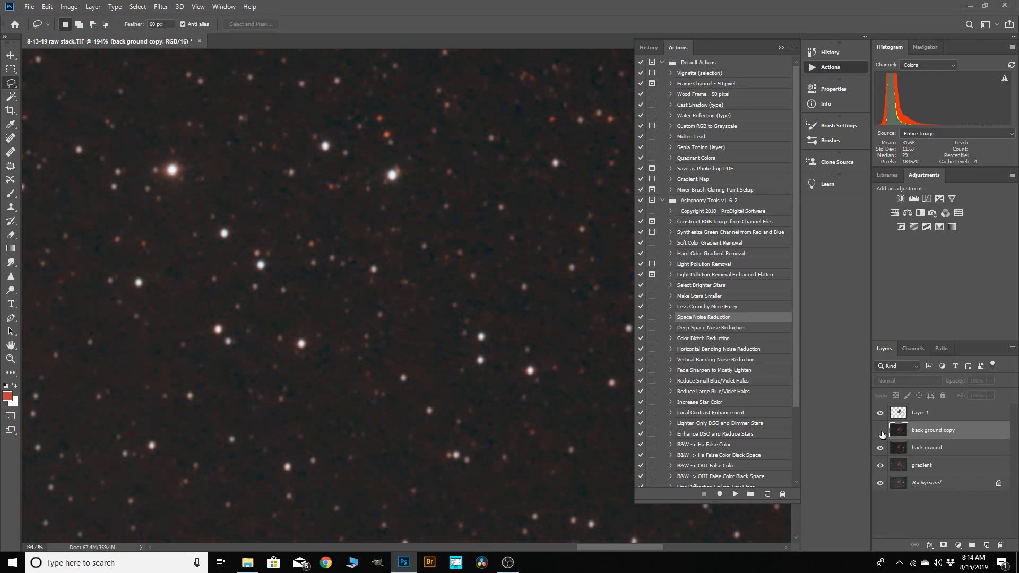
{"action": "left_click", "coordinate": [880, 430]}
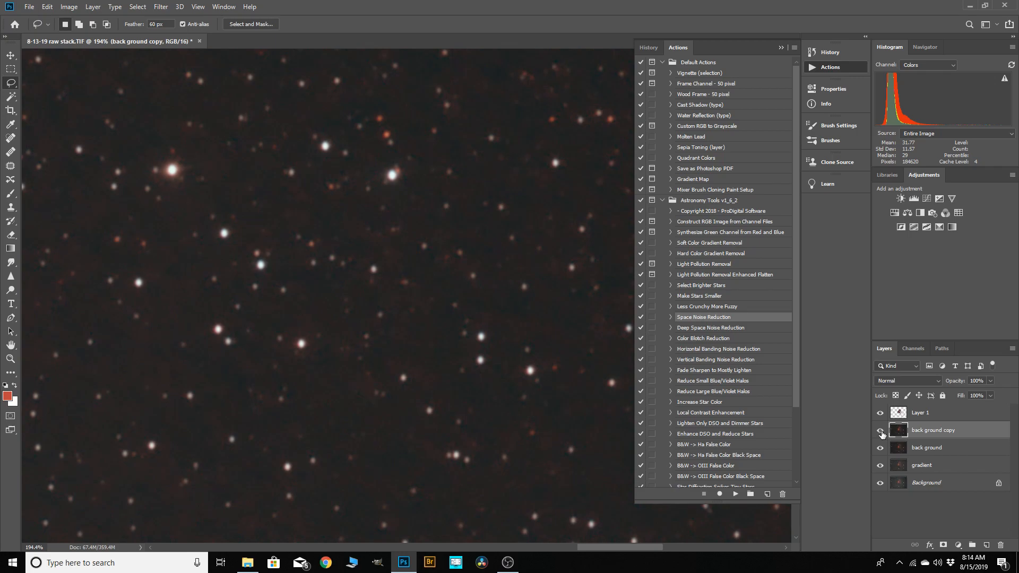
{"action": "left_click", "coordinate": [779, 45]}
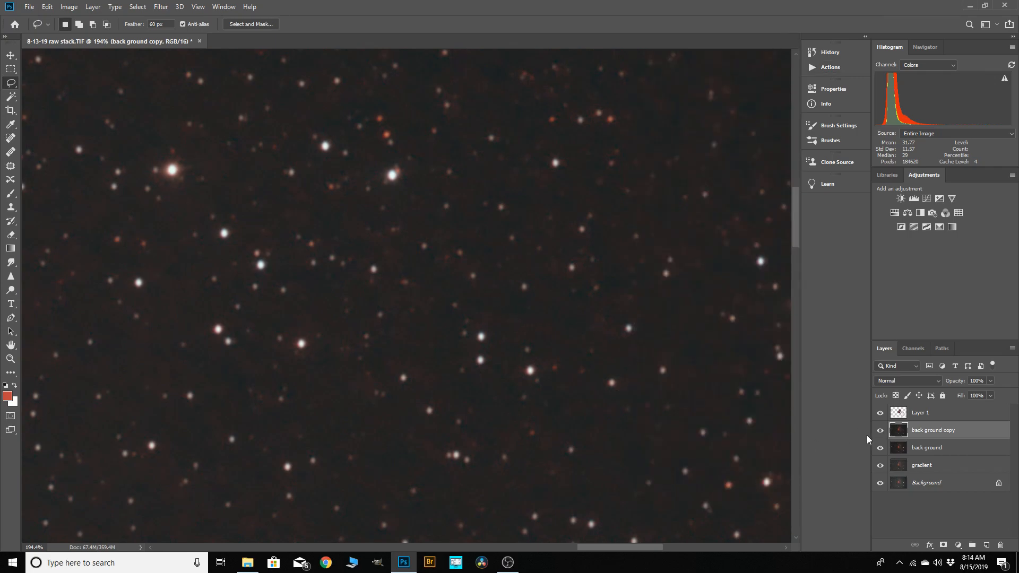
Open the back ground copy layer in the Camera Raw Filter, set Luminance noise reduction to 31 and raise Color noise reduction slightly.
{"action": "scroll", "coordinate": [693, 269], "scroll_direction": "down", "scroll_amount": 5}
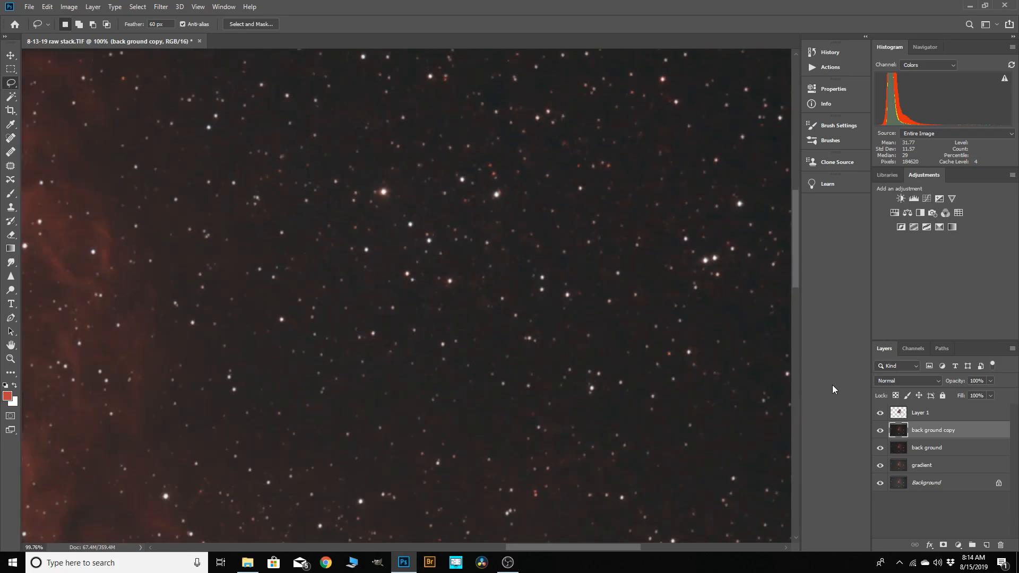
{"action": "scroll", "coordinate": [559, 152], "scroll_direction": "down", "scroll_amount": 4}
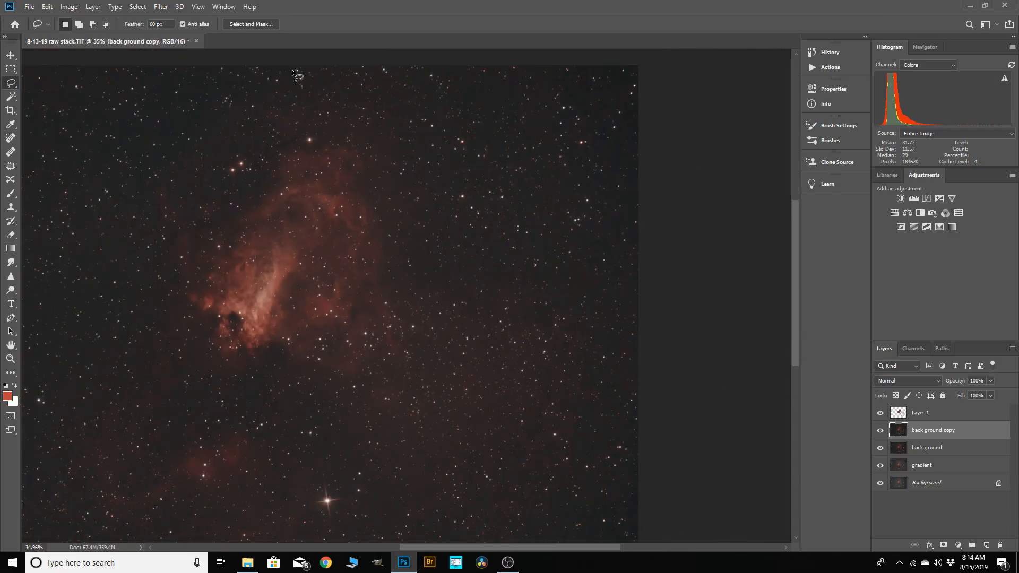
{"action": "left_click", "coordinate": [164, 7]}
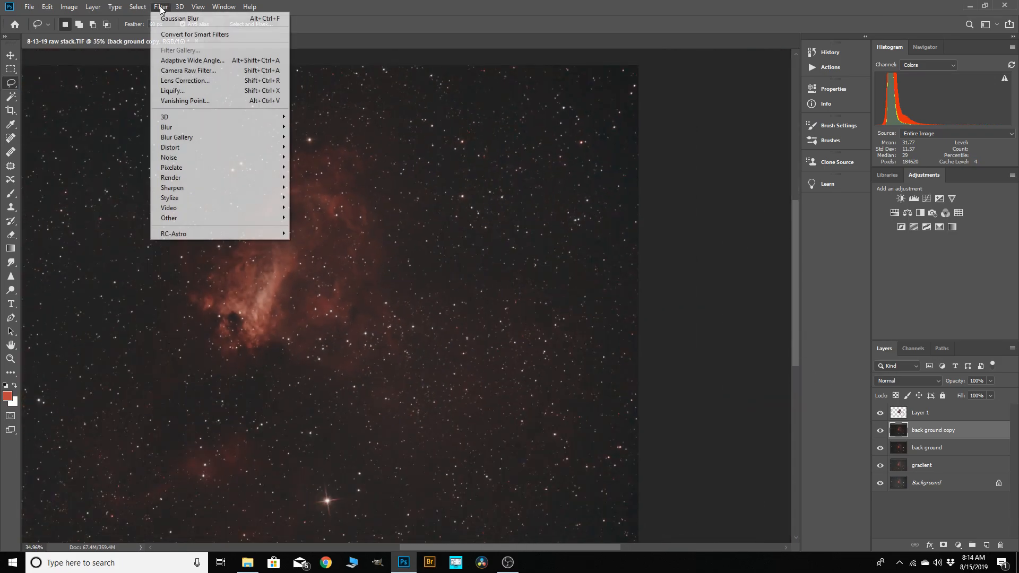
{"action": "left_click", "coordinate": [179, 67]}
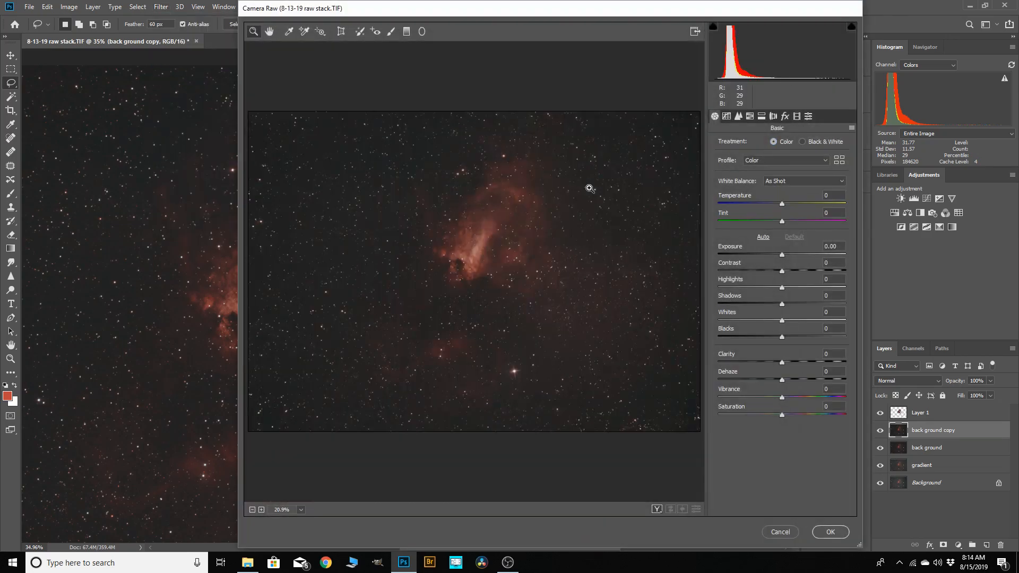
{"action": "left_click", "coordinate": [738, 116]}
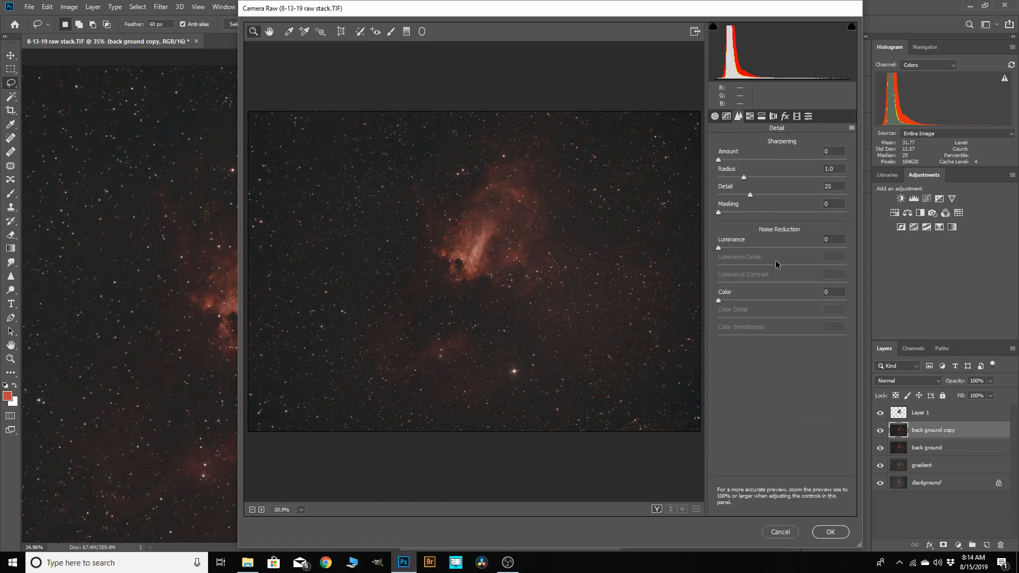
{"action": "left_click_drag", "start_coordinate": [718, 247], "coordinate": [756, 246]}
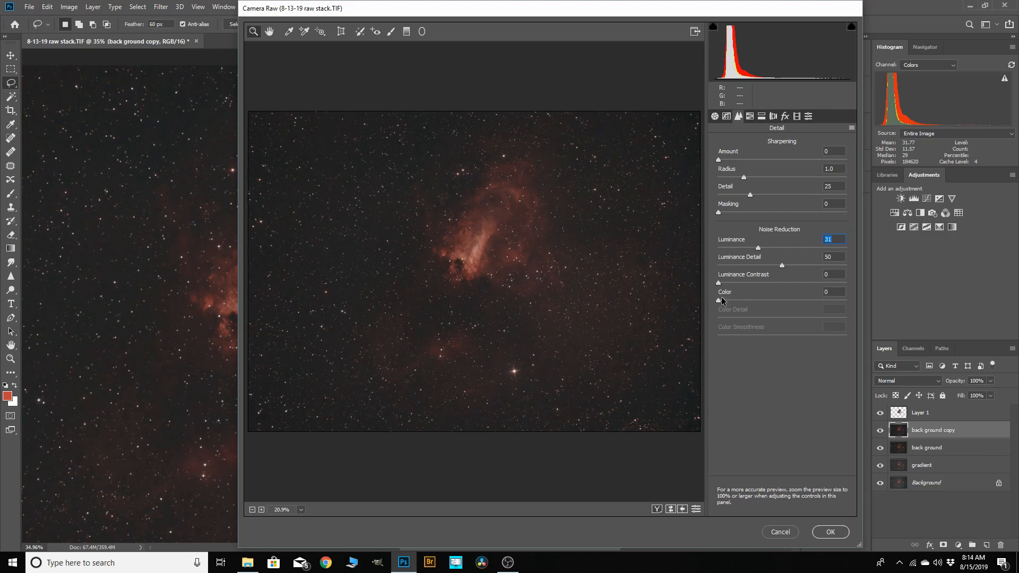
{"action": "left_click_drag", "start_coordinate": [718, 301], "coordinate": [741, 304]}
Darken the layer with Exposure -0.15 and Blacks -5, and apply the Camera Raw Filter.
{"action": "left_click", "coordinate": [716, 121]}
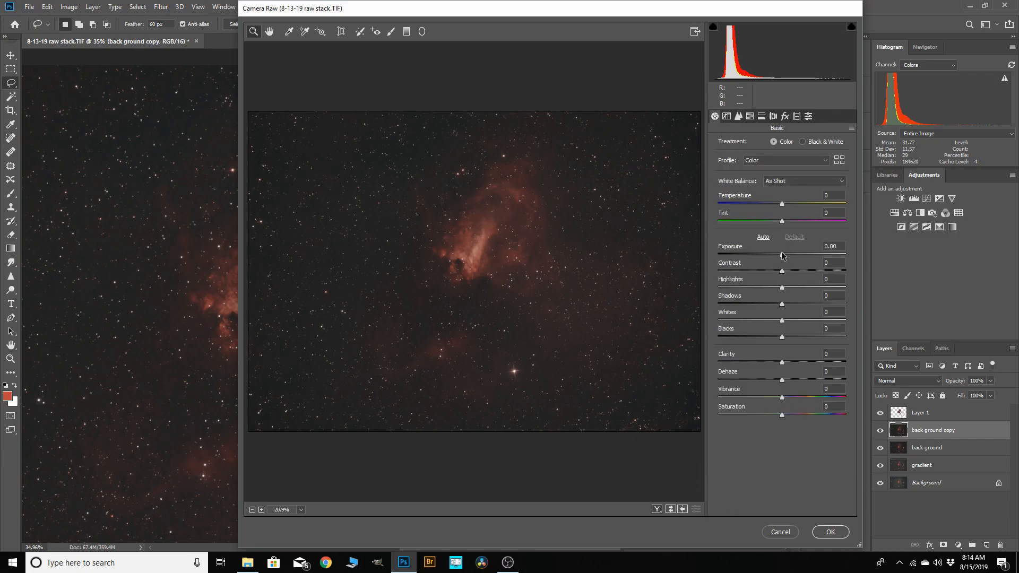
{"action": "left_click_drag", "start_coordinate": [783, 257], "coordinate": [781, 256]}
{"action": "left_click_drag", "start_coordinate": [781, 338], "coordinate": [778, 339]}
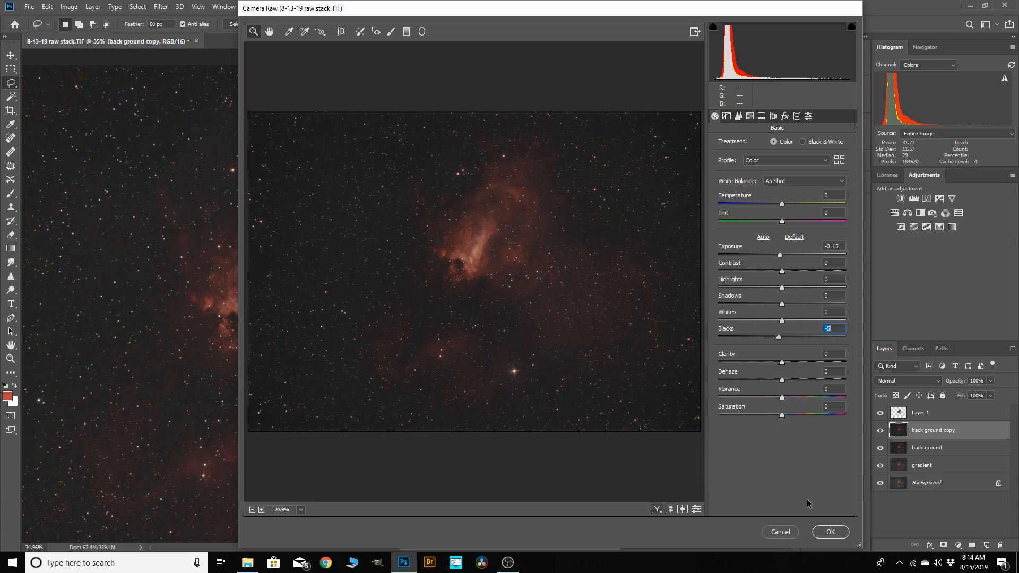
{"action": "left_click", "coordinate": [830, 532]}
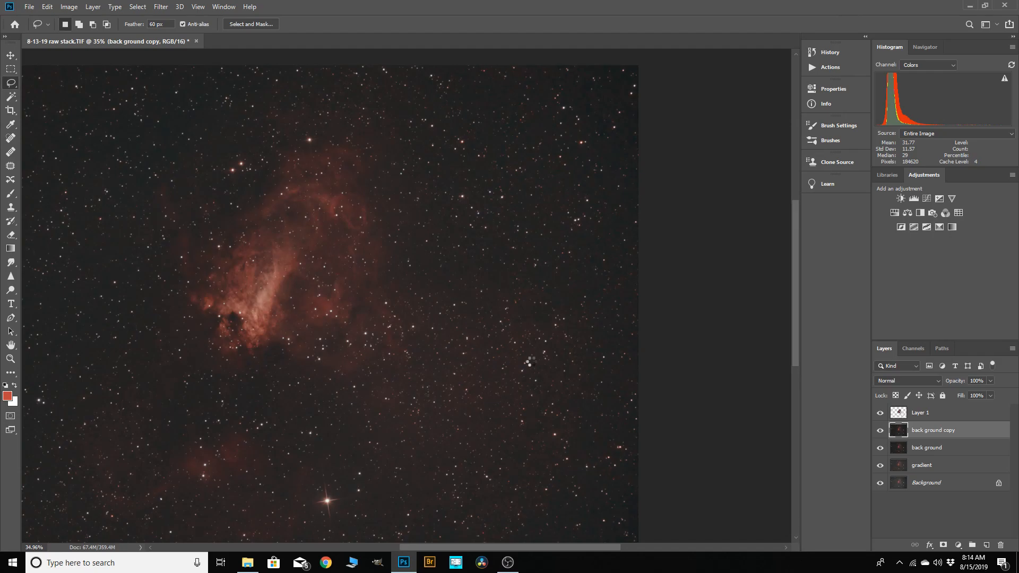
Examine the filtered sky background up close, comparing it with the back ground copy layer hidden and shown.
{"action": "scroll", "coordinate": [499, 310], "scroll_direction": "down", "scroll_amount": 2}
{"action": "scroll", "coordinate": [640, 132], "scroll_direction": "up", "scroll_amount": 10}
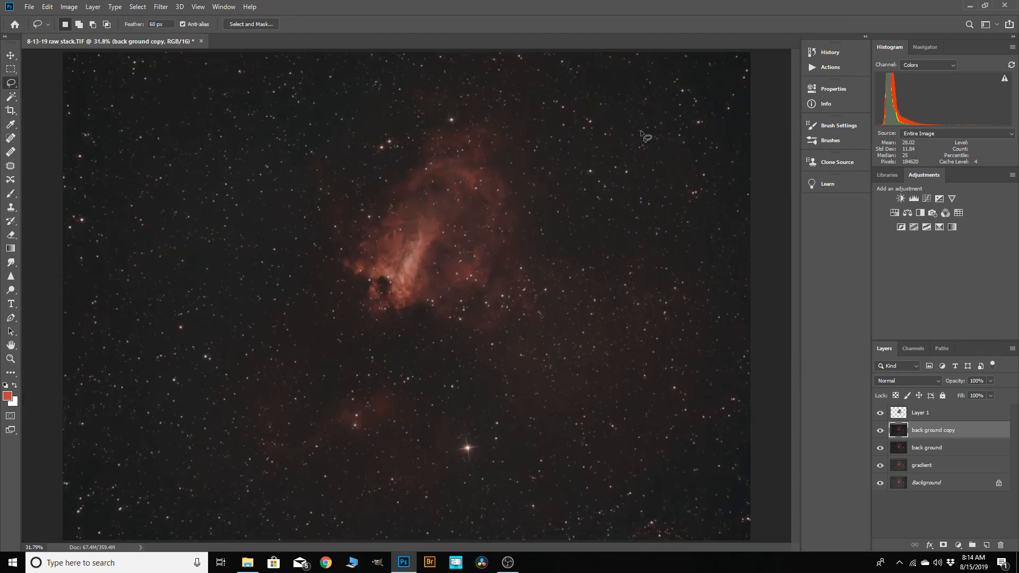
{"action": "scroll", "coordinate": [662, 150], "scroll_direction": "up", "scroll_amount": 5}
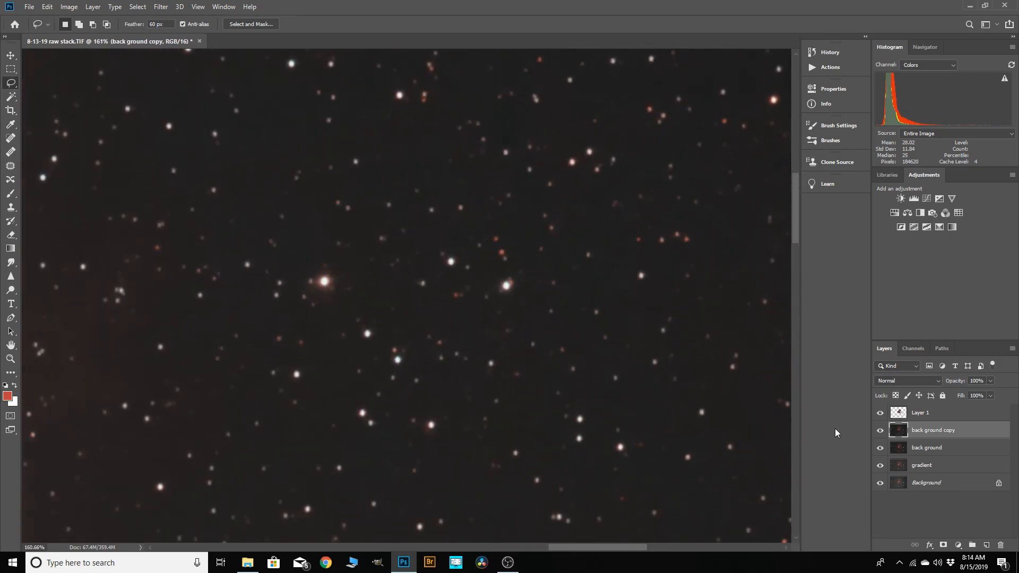
{"action": "left_click", "coordinate": [880, 430]}
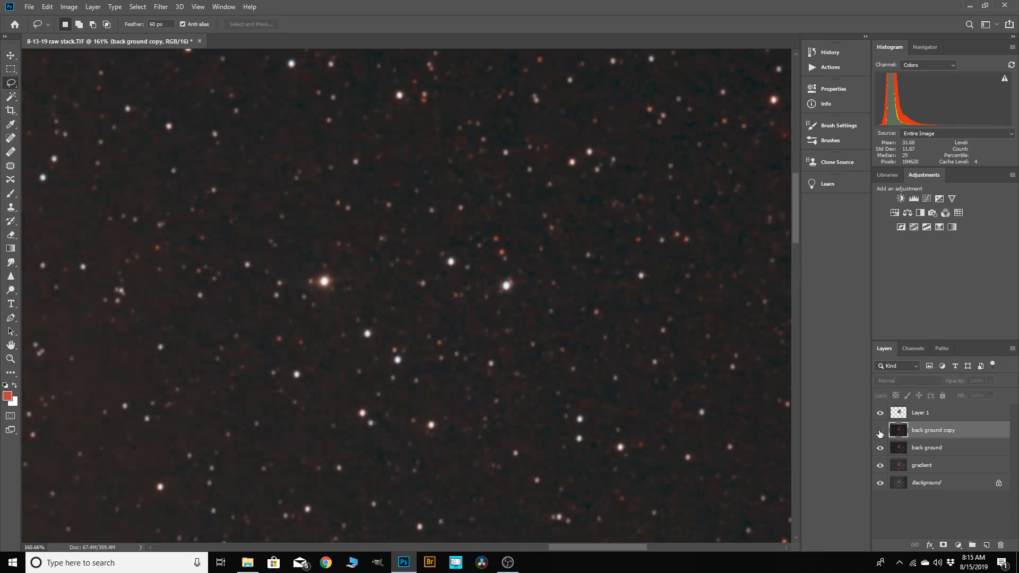
{"action": "scroll", "coordinate": [673, 333], "scroll_direction": "up", "scroll_amount": 2}
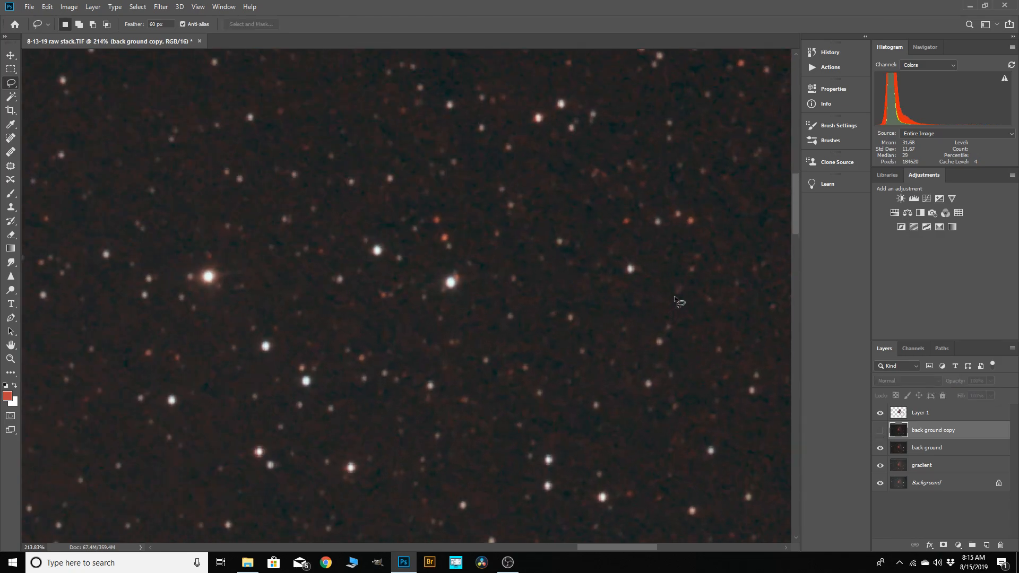
{"action": "left_click", "coordinate": [879, 431]}
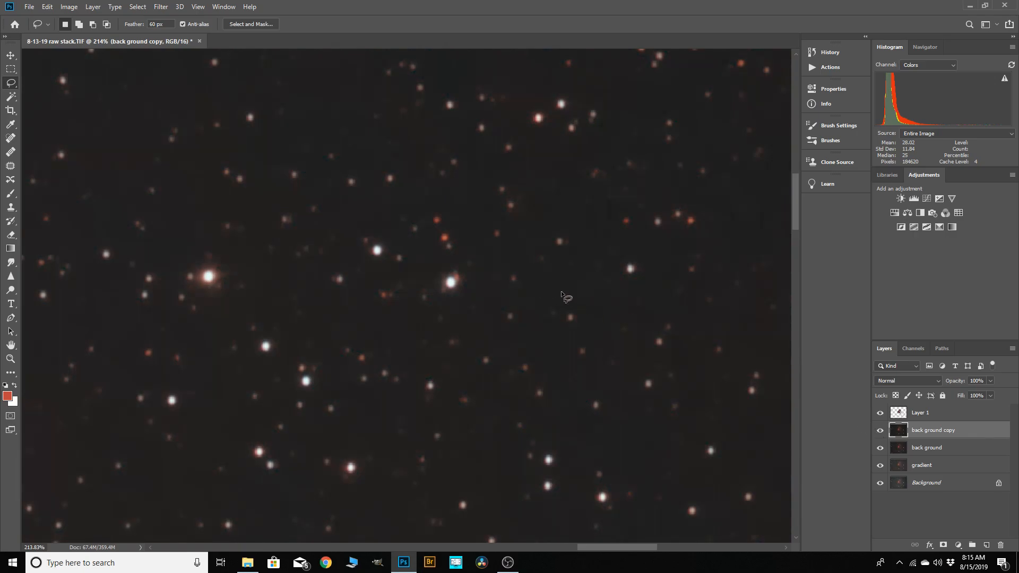
{"action": "scroll", "coordinate": [561, 291], "scroll_direction": "down", "scroll_amount": 8}
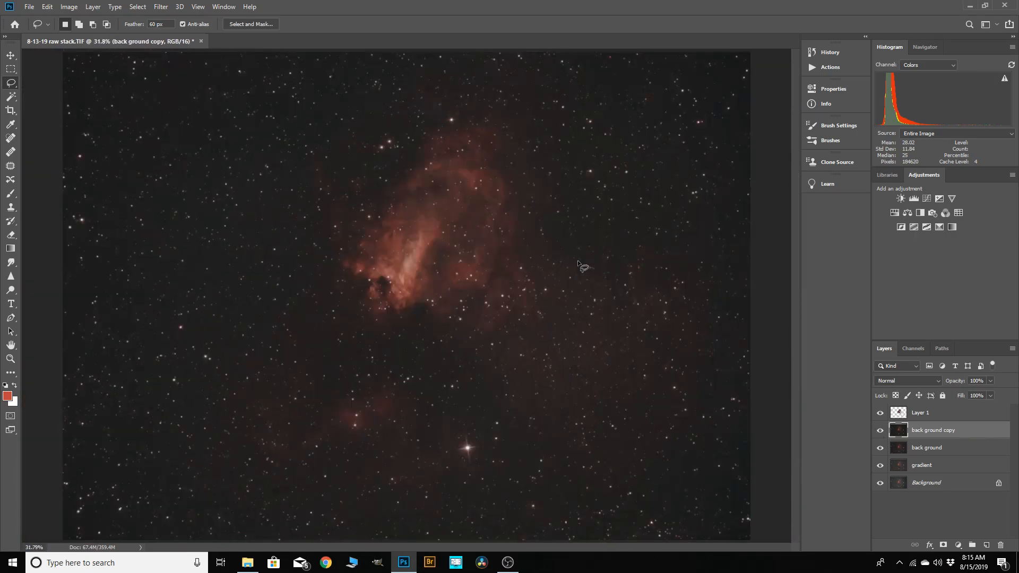
Merge the nebula and star layer, Layer 1, down into the back ground copy layer.
{"action": "left_click", "coordinate": [926, 414]}
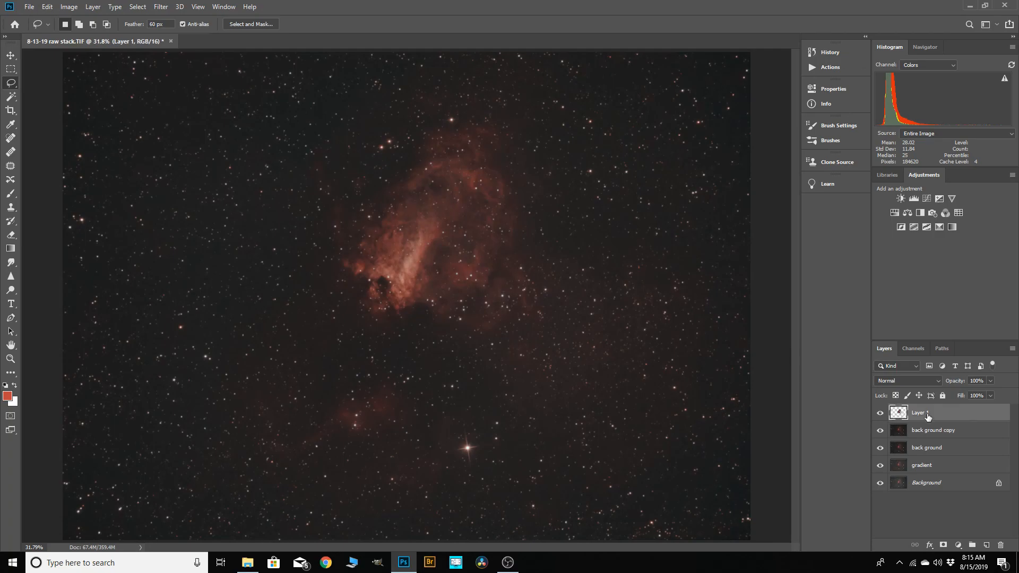
{"action": "right_click", "coordinate": [921, 413]}
{"action": "left_click", "coordinate": [803, 417]}
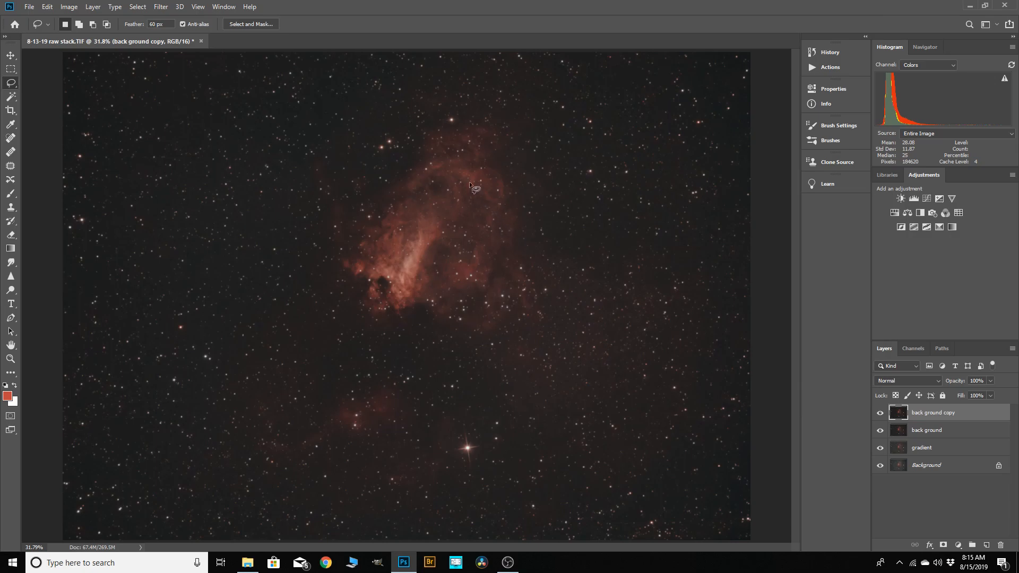
Check the merged nebula up close and run the Space Noise Reduction action on the back ground copy layer.
{"action": "scroll", "coordinate": [447, 168], "scroll_direction": "up", "scroll_amount": 10}
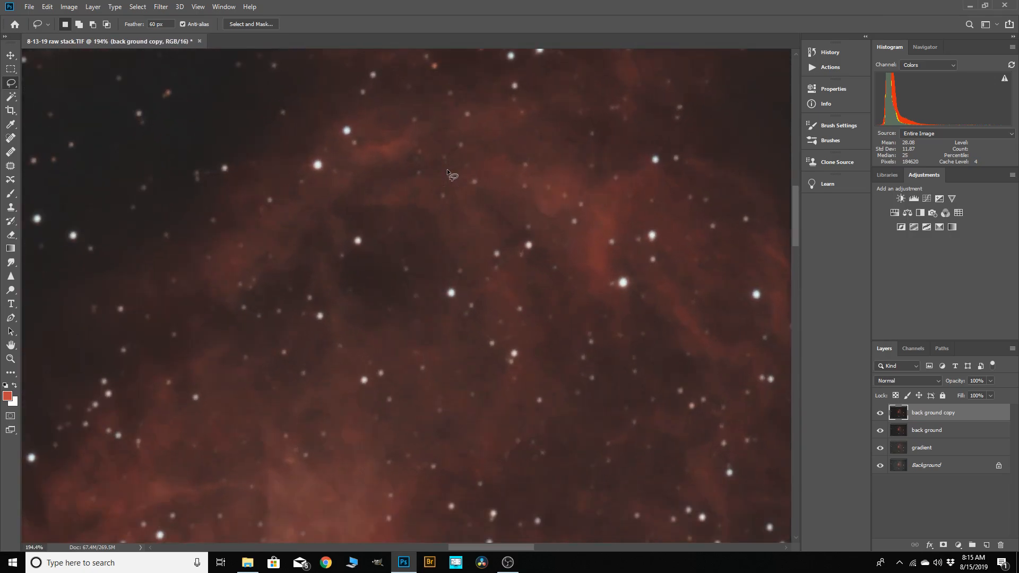
{"action": "scroll", "coordinate": [397, 175], "scroll_direction": "down", "scroll_amount": 7}
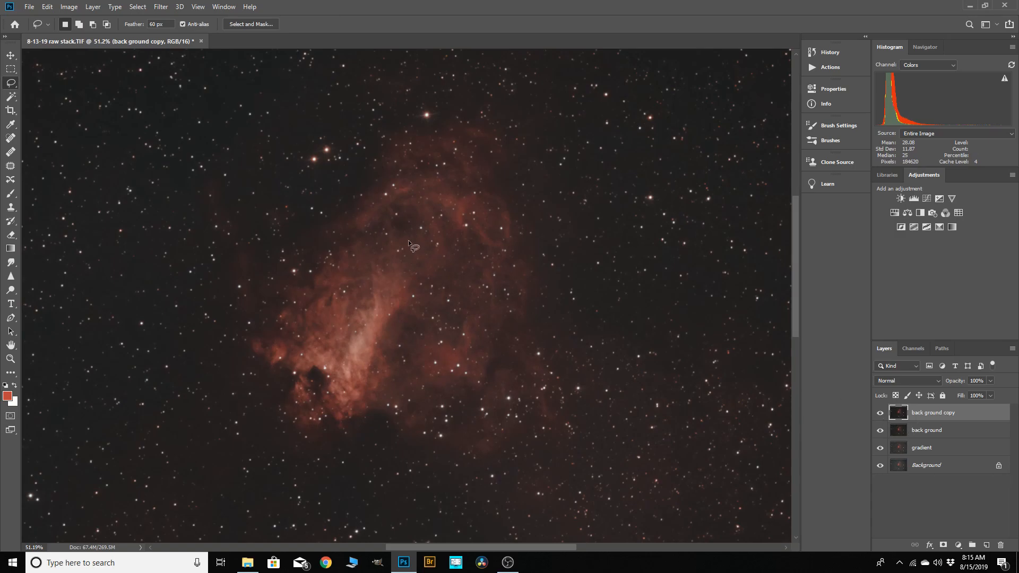
{"action": "scroll", "coordinate": [409, 239], "scroll_direction": "down", "scroll_amount": 2}
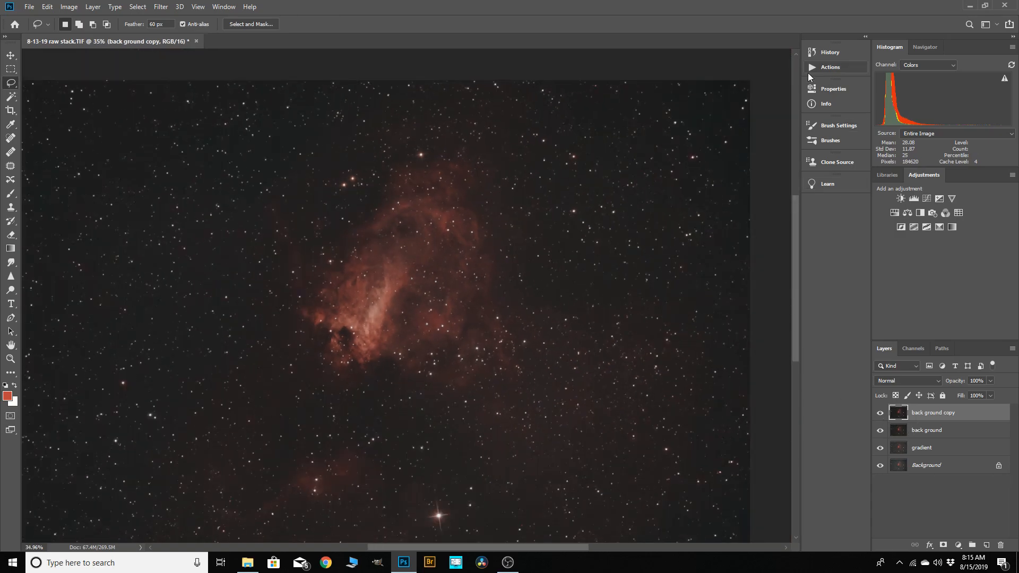
{"action": "left_click", "coordinate": [829, 67]}
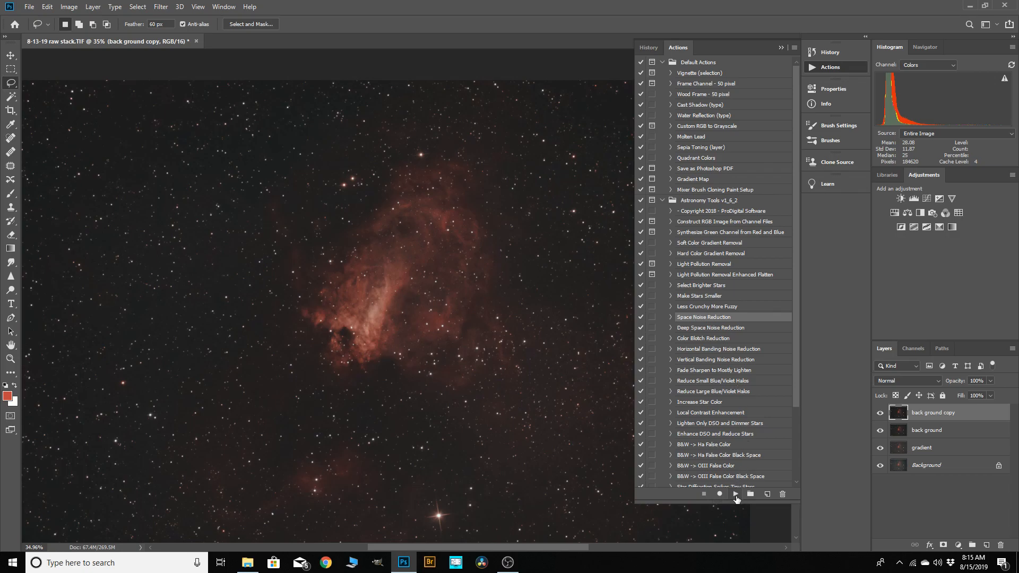
{"action": "left_click", "coordinate": [735, 495]}
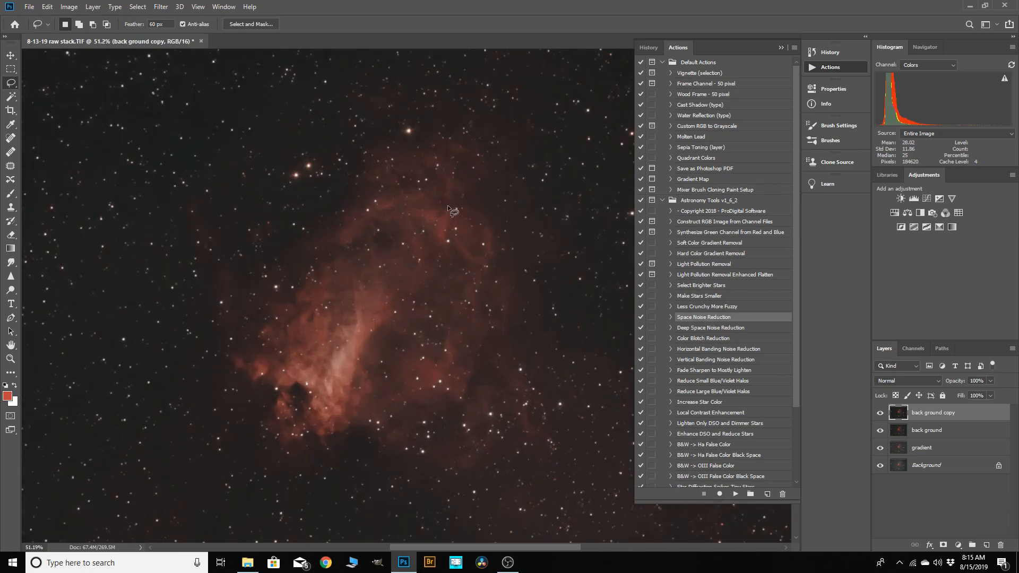
Examine the noise-reduced nebula up close, comparing it with the back ground copy layer hidden and shown.
{"action": "scroll", "coordinate": [447, 204], "scroll_direction": "up", "scroll_amount": 6}
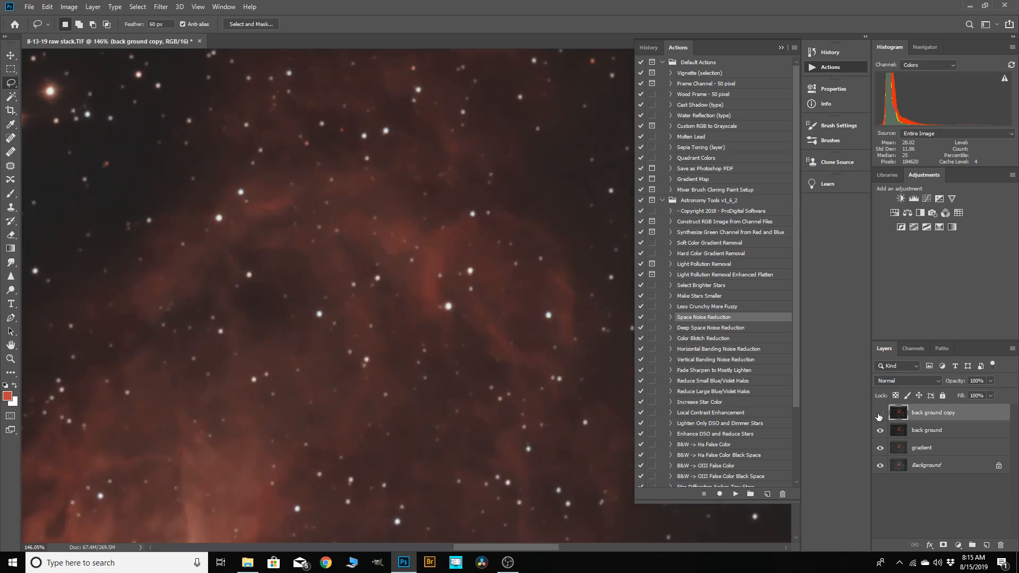
{"action": "left_click", "coordinate": [880, 412]}
{"action": "scroll", "coordinate": [555, 316], "scroll_direction": "down", "scroll_amount": 2}
{"action": "scroll", "coordinate": [454, 304], "scroll_direction": "up", "scroll_amount": 2}
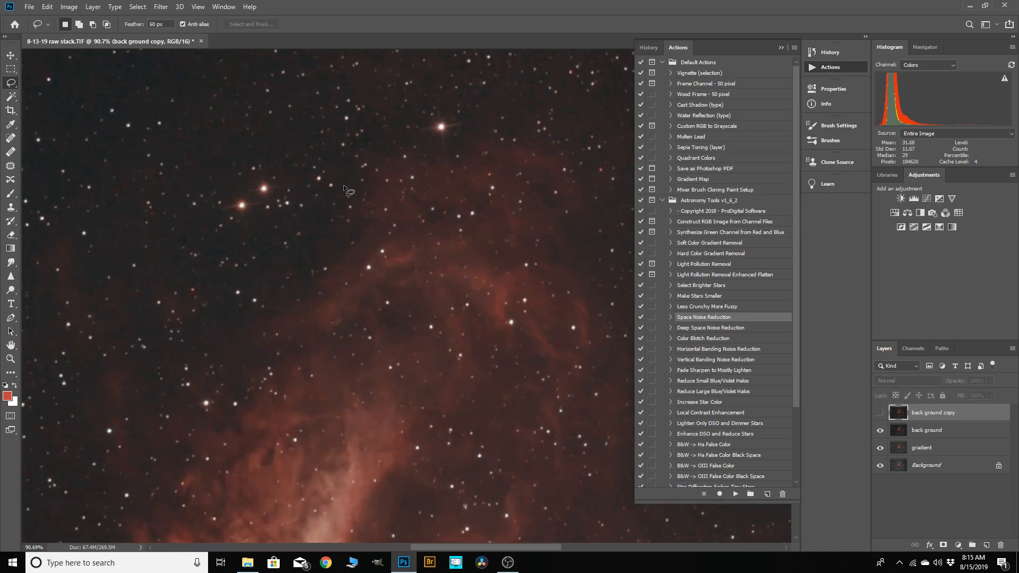
{"action": "left_click", "coordinate": [779, 47]}
{"action": "scroll", "coordinate": [735, 170], "scroll_direction": "up", "scroll_amount": 2}
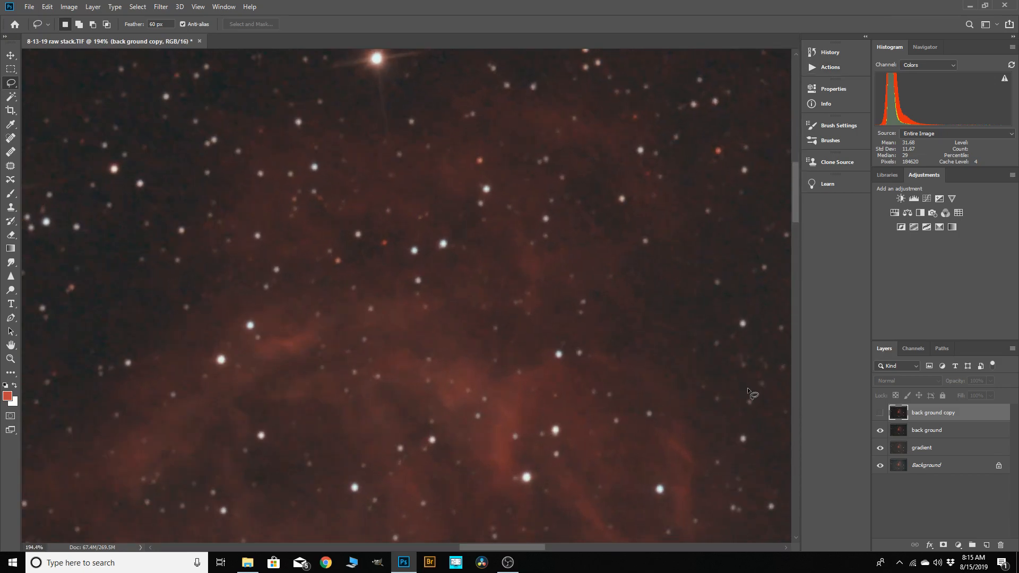
{"action": "left_click", "coordinate": [880, 414]}
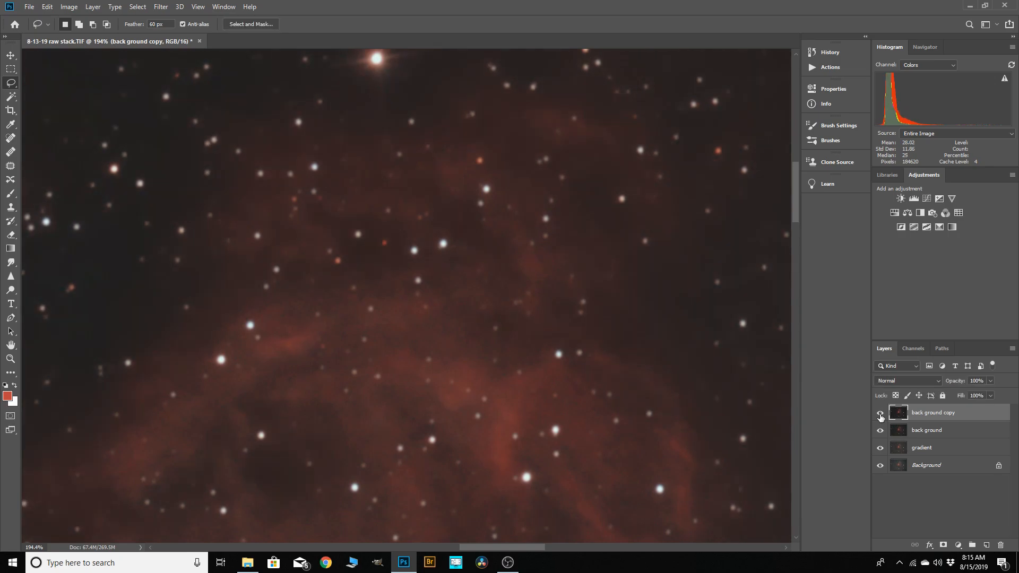
{"action": "scroll", "coordinate": [459, 225], "scroll_direction": "down", "scroll_amount": 5}
{"action": "scroll", "coordinate": [460, 223], "scroll_direction": "down", "scroll_amount": 4}
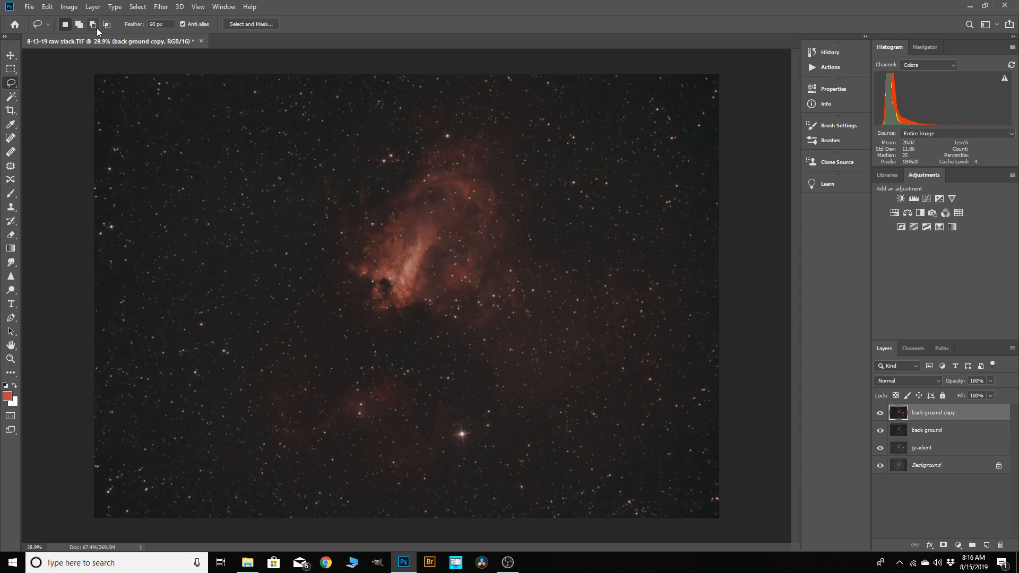
Save the layered image as a new TIFF file named 8-15-19 process 1, with no image compression.
{"action": "left_click", "coordinate": [31, 8]}
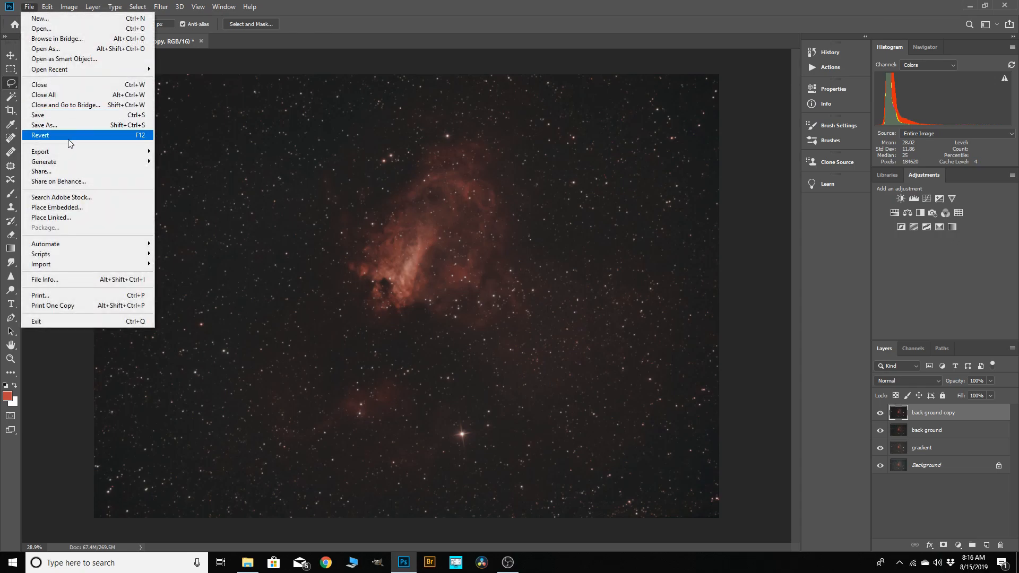
{"action": "left_click", "coordinate": [53, 125]}
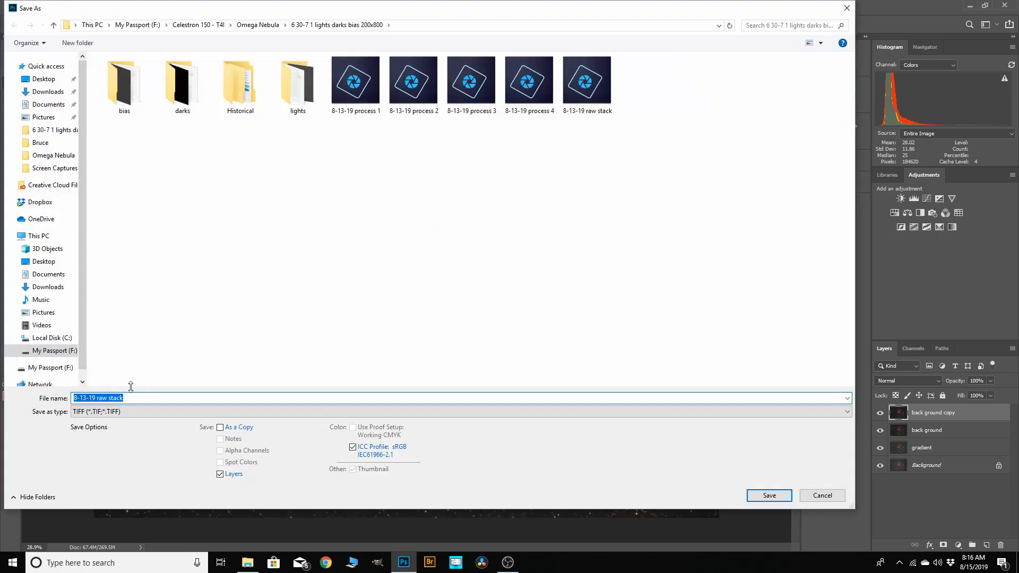
{"action": "left_click", "coordinate": [135, 398]}
{"action": "key", "text": "BackSpace"}
{"action": "key", "text": "BackSpace"}
{"action": "key", "text": "BackSpace"}
{"action": "key", "text": "BackSpace"}
{"action": "key", "text": "BackSpace"}
{"action": "key", "text": "BackSpace"}
{"action": "key", "text": "BackSpace"}
{"action": "key", "text": "BackSpace"}
{"action": "key", "text": "BackSpace"}
{"action": "key", "text": "BackSpace"}
{"action": "key", "text": "BackSpace"}
{"action": "key", "text": "BackSpace"}
{"action": "key", "text": "BackSpace"}
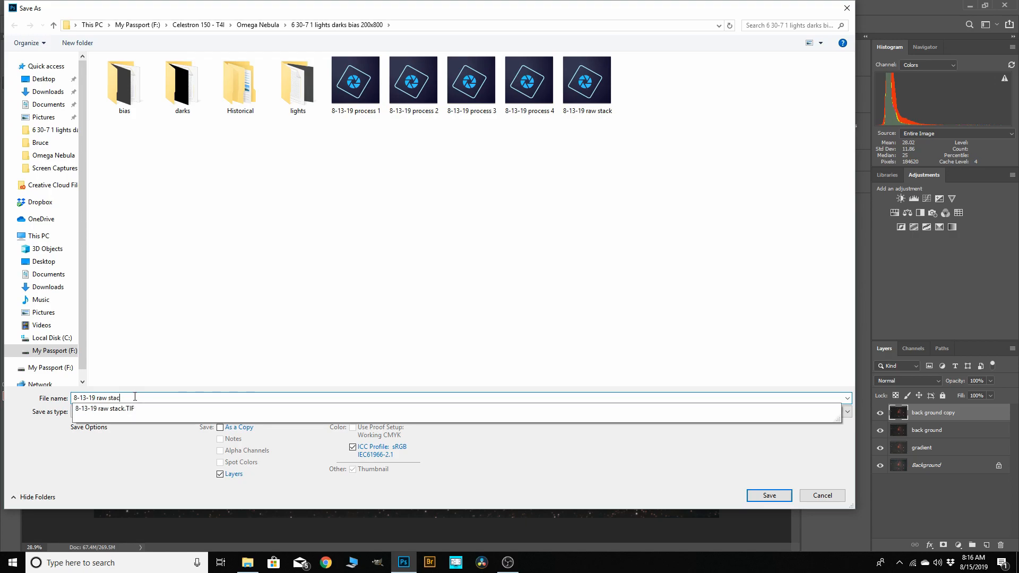
{"action": "key", "text": "BackSpace"}
{"action": "key", "text": "BackSpace"}
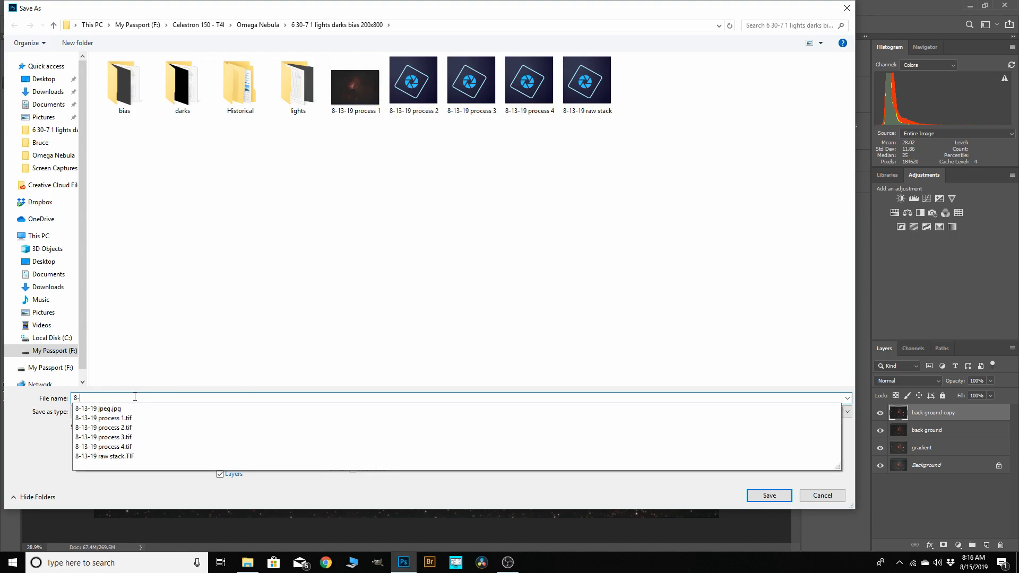
{"action": "type", "text": "15"}
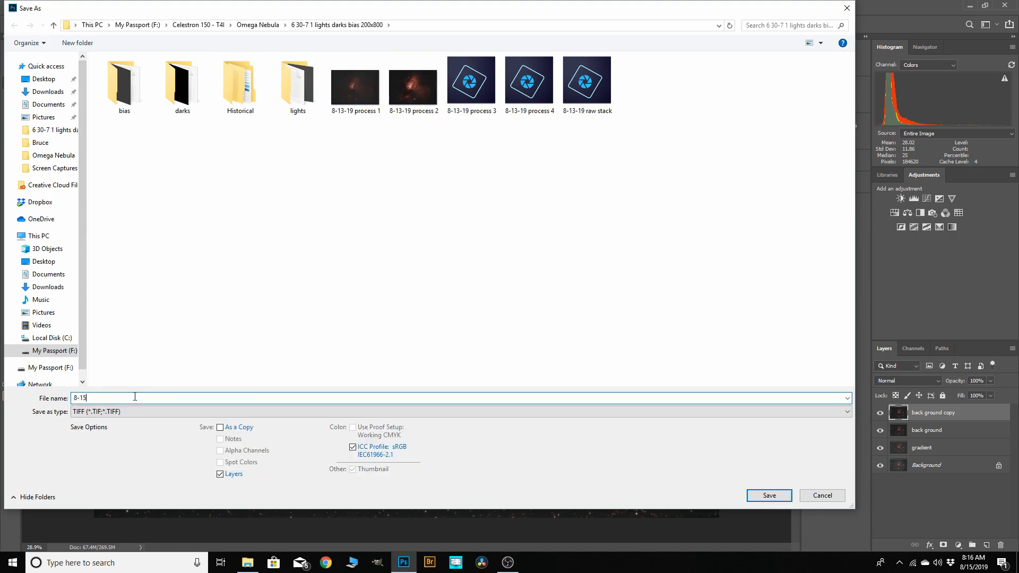
{"action": "type", "text": "-19"}
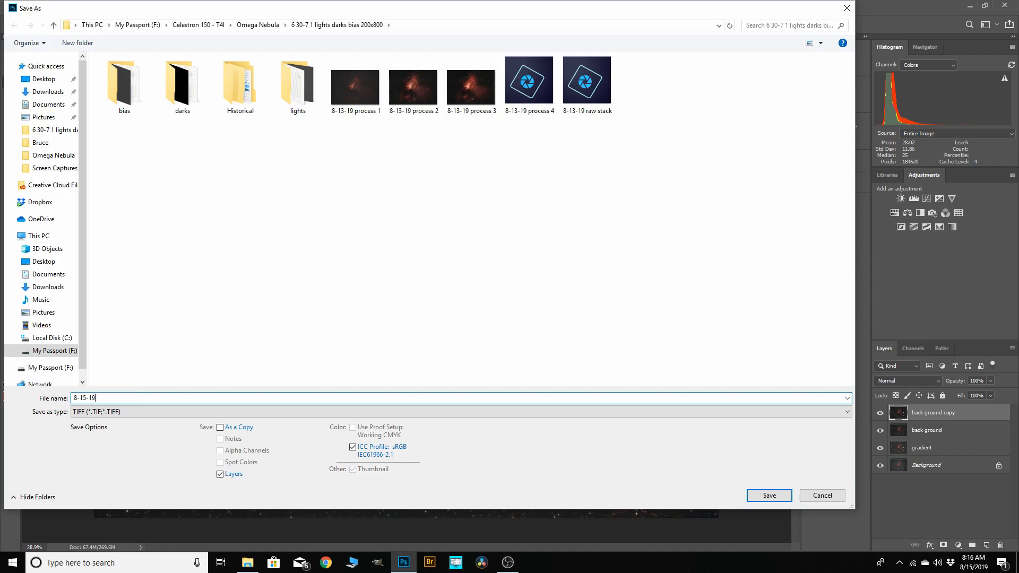
{"action": "type", "text": " process"}
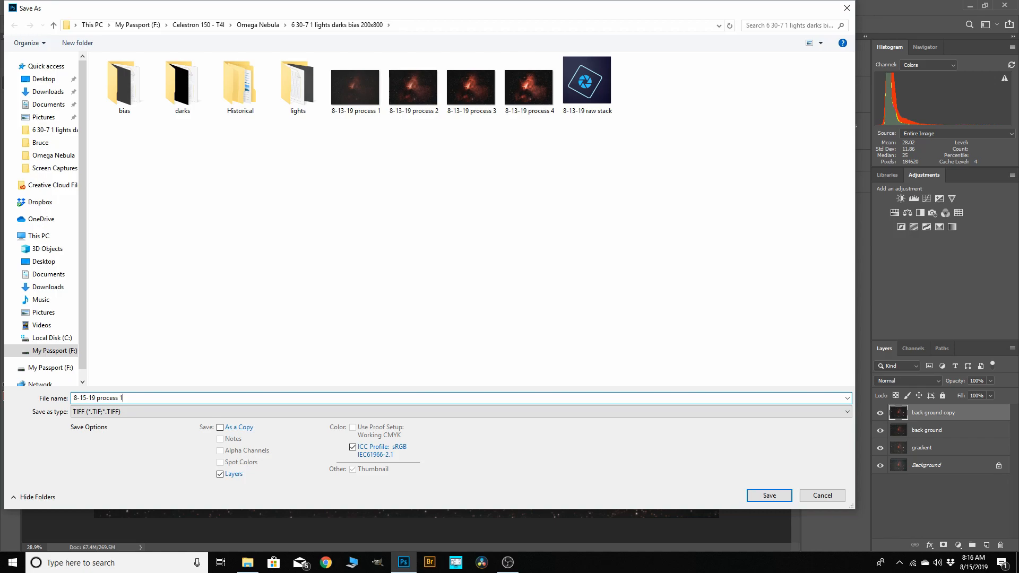
{"action": "type", "text": " 1"}
{"action": "left_click", "coordinate": [768, 495]}
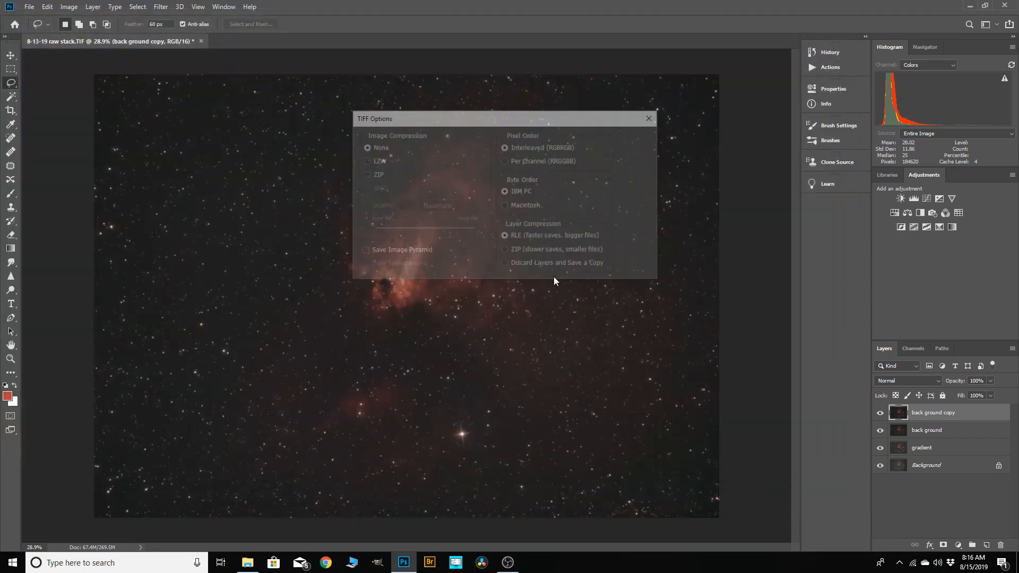
{"action": "left_click", "coordinate": [634, 141]}
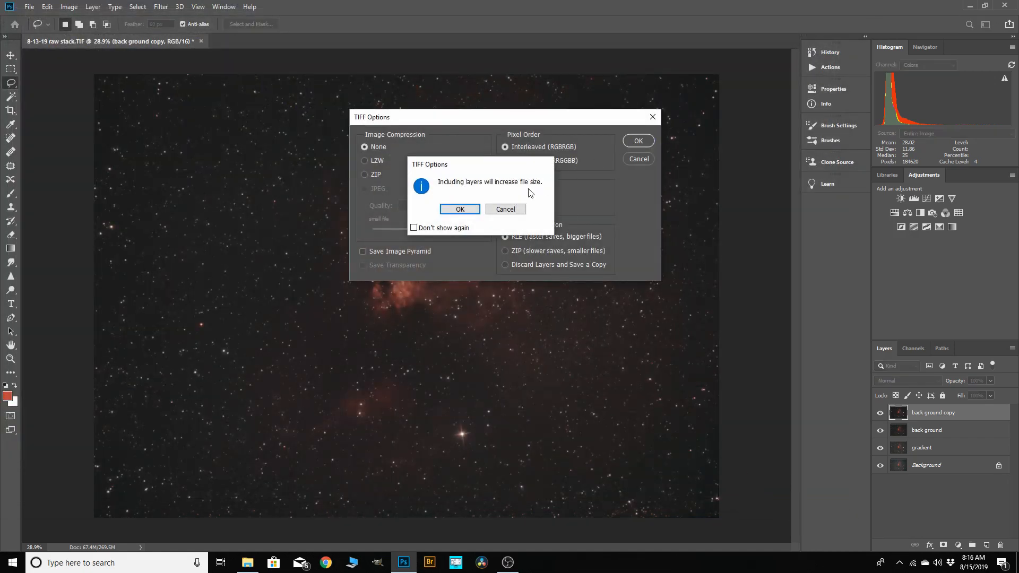
{"action": "left_click", "coordinate": [461, 209]}
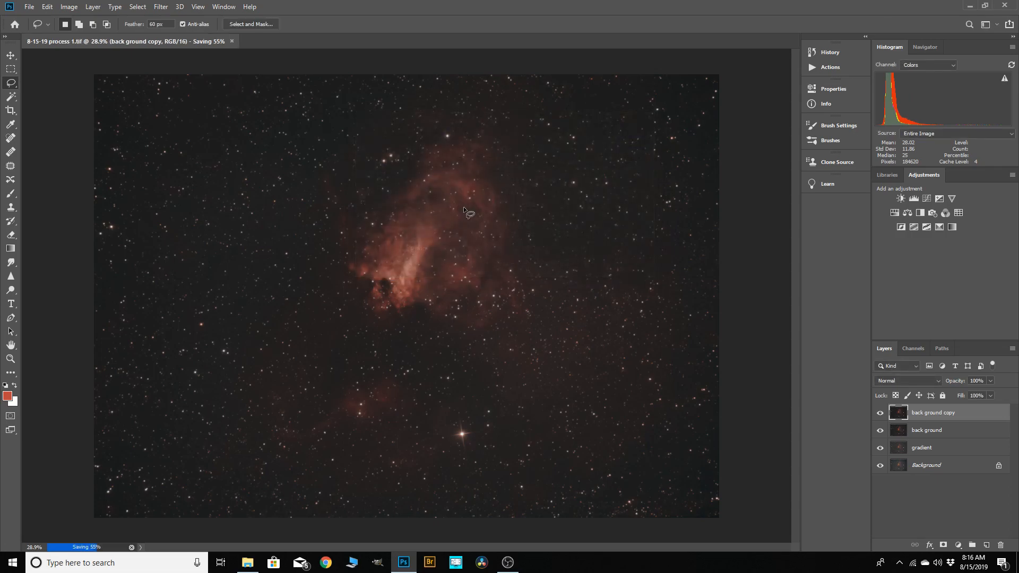
Flatten the image into a single Background layer and duplicate that layer.
{"action": "key", "text": "ctrl+minus"}
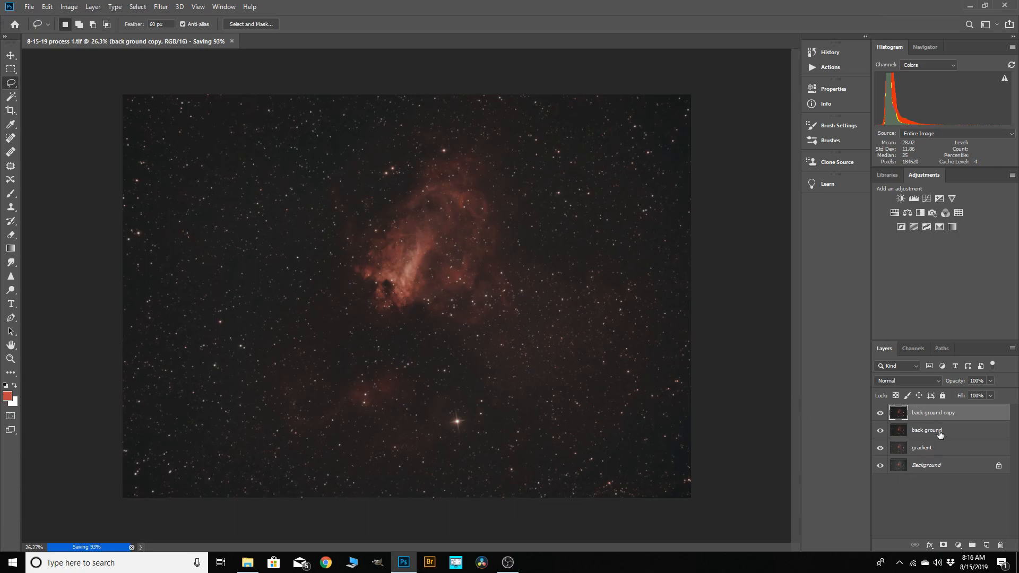
{"action": "left_click", "coordinate": [94, 8]}
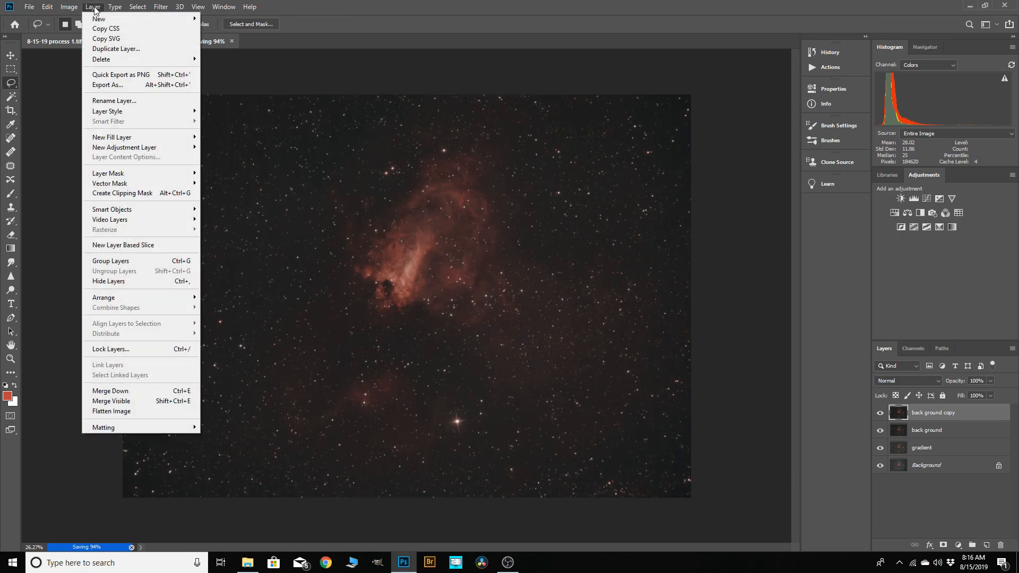
{"action": "left_click", "coordinate": [112, 411]}
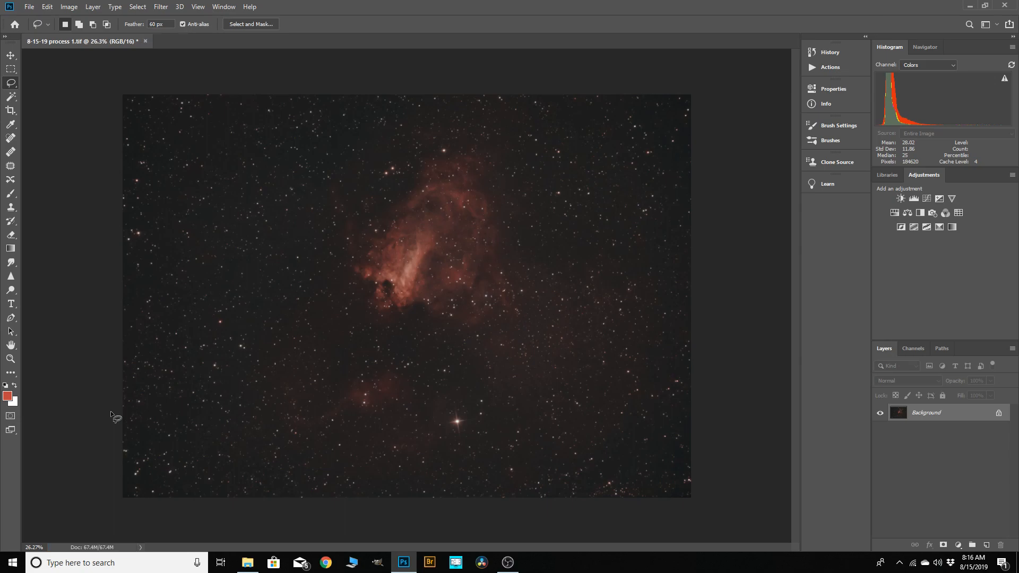
{"action": "left_click_drag", "start_coordinate": [925, 412], "coordinate": [985, 547]}
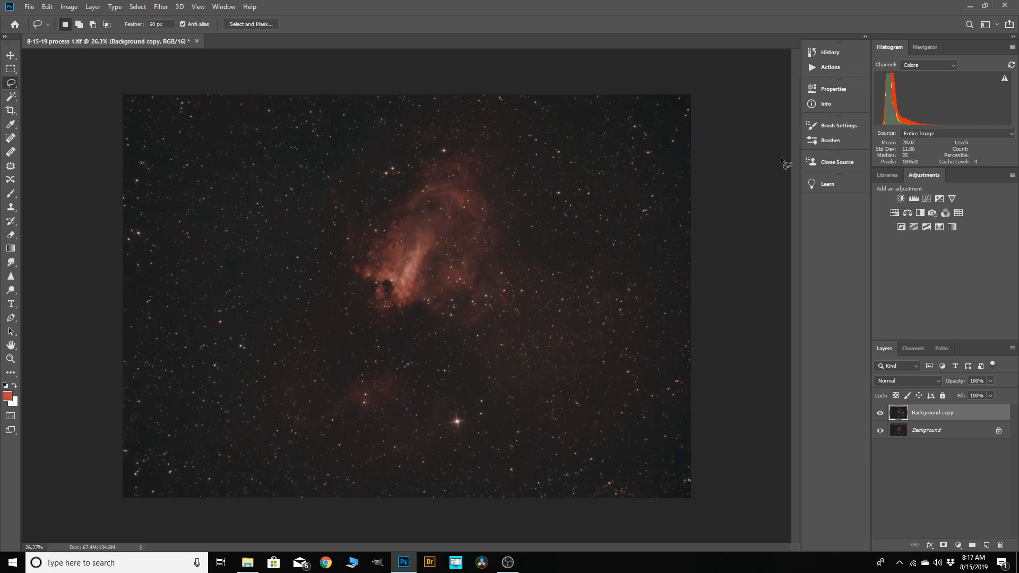
Darken the Background copy layer with a Levels adjustment, raising the RGB black input level to 6.
{"action": "scroll", "coordinate": [350, 189], "scroll_direction": "up", "scroll_amount": 4}
{"action": "scroll", "coordinate": [350, 189], "scroll_direction": "down", "scroll_amount": 4}
{"action": "left_click", "coordinate": [52, 8]}
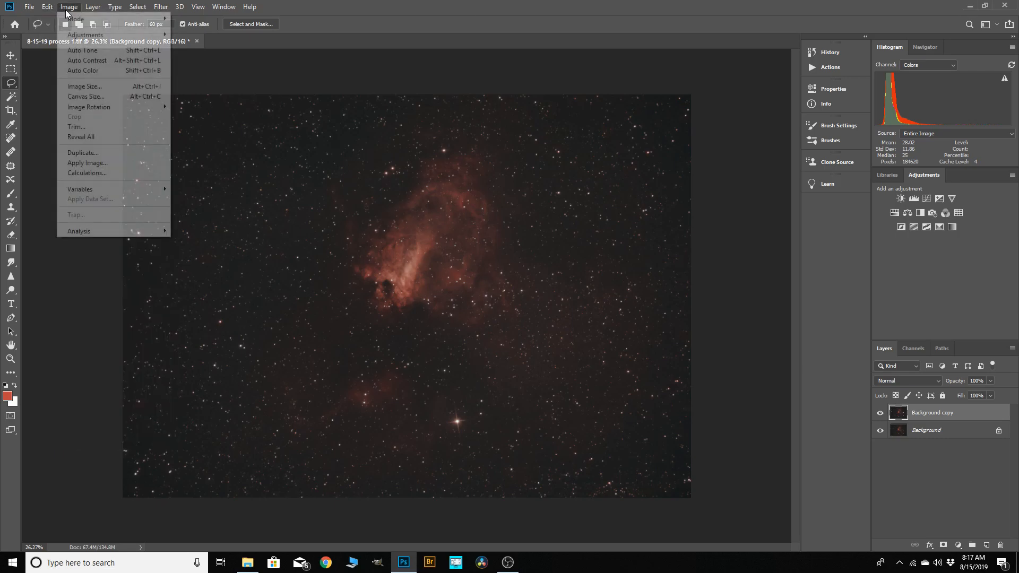
{"action": "mouse_move", "coordinate": [79, 36]}
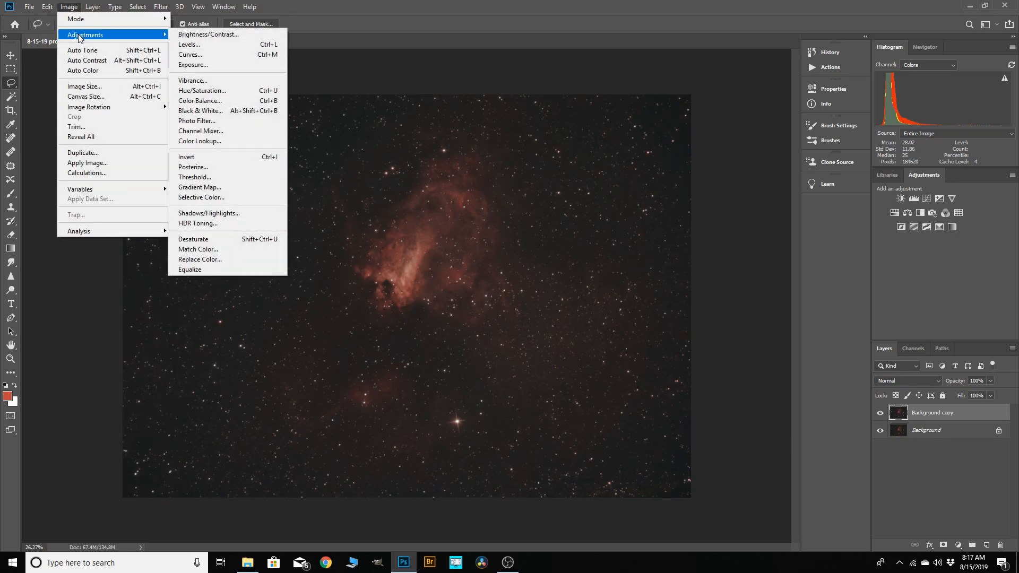
{"action": "left_click", "coordinate": [190, 44]}
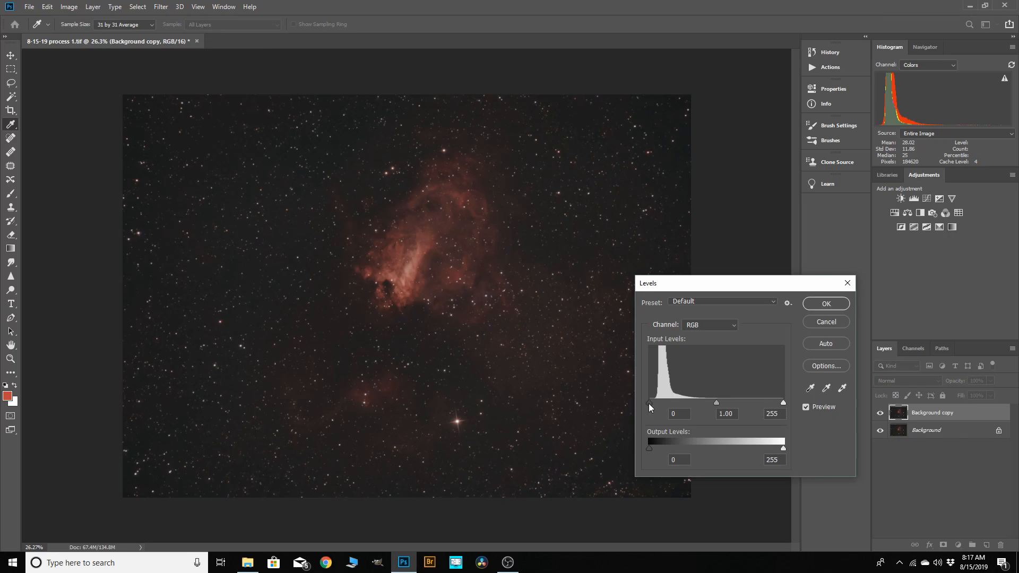
{"action": "left_click_drag", "start_coordinate": [649, 403], "coordinate": [652, 402]}
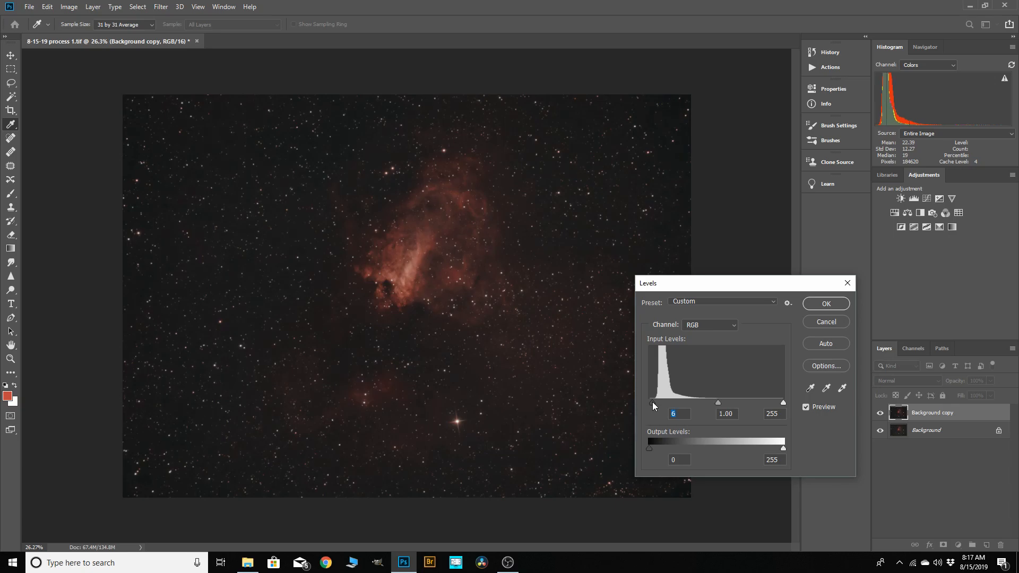
{"action": "left_click", "coordinate": [828, 304]}
Draw a loose freehand Lasso selection around the nebula, its faint surrounding clouds and the bright star below, with a 60 px feather.
{"action": "key", "text": "l"}
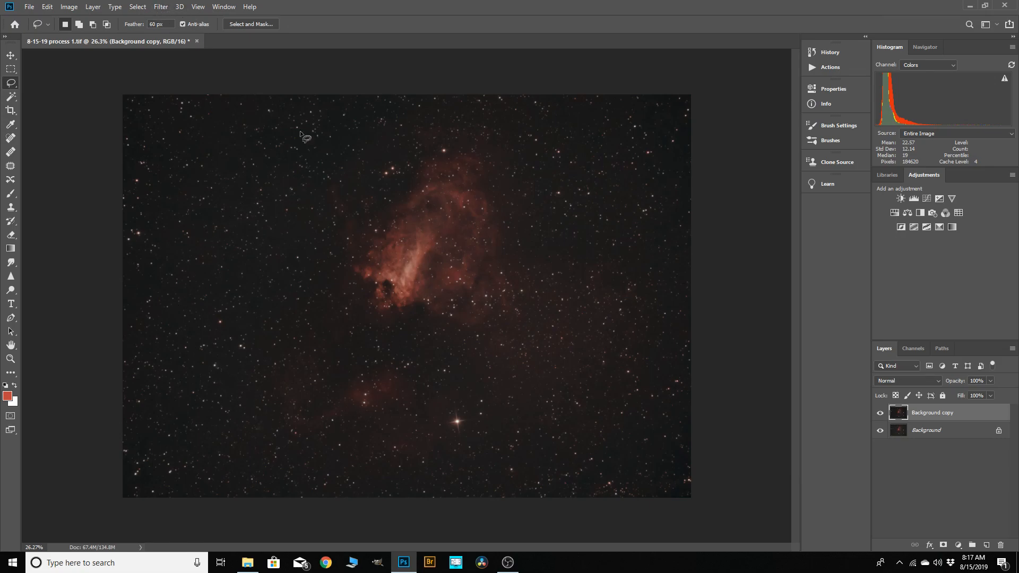
{"action": "right_click", "coordinate": [10, 83]}
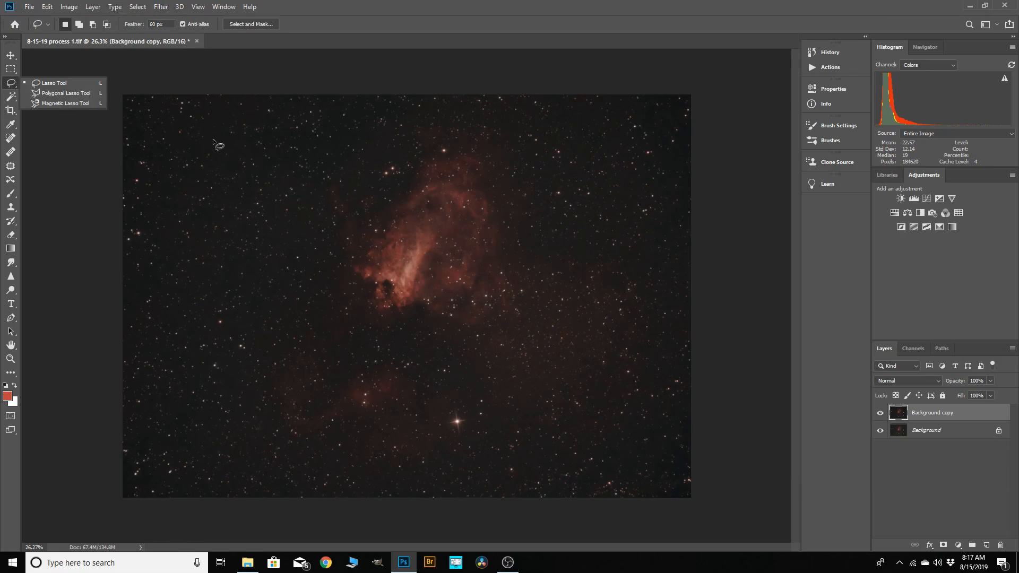
{"action": "left_click", "coordinate": [53, 84]}
{"action": "mouse_move", "coordinate": [352, 124]}
{"action": "left_mouse_down"}
{"action": "mouse_move", "coordinate": [312, 266]}
{"action": "mouse_move", "coordinate": [238, 398]}
{"action": "mouse_move", "coordinate": [331, 461]}
{"action": "mouse_move", "coordinate": [408, 485]}
{"action": "mouse_move", "coordinate": [546, 475]}
{"action": "mouse_move", "coordinate": [650, 405]}
{"action": "mouse_move", "coordinate": [680, 348]}
{"action": "mouse_move", "coordinate": [677, 362]}
{"action": "mouse_move", "coordinate": [673, 277]}
{"action": "mouse_move", "coordinate": [619, 239]}
{"action": "mouse_move", "coordinate": [582, 231]}
{"action": "mouse_move", "coordinate": [512, 122]}
{"action": "mouse_move", "coordinate": [433, 98]}
{"action": "left_mouse_up"}
{"action": "left_click_drag", "start_coordinate": [375, 113], "coordinate": [352, 124]}
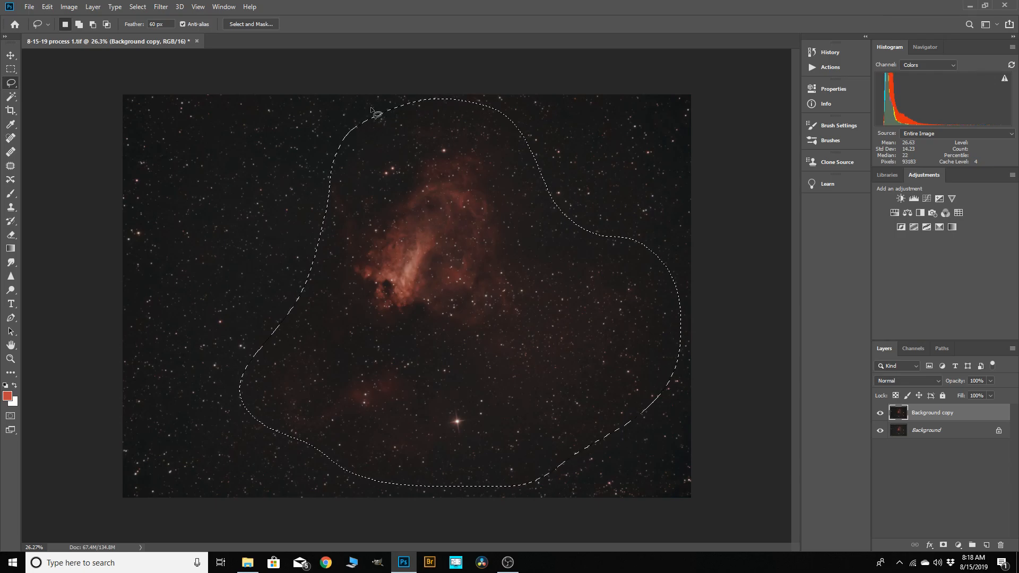
Try GradientXTerminator with Fine detail, Medium aggressiveness and balanced background color on the lassoed nebula area, and undo it.
{"action": "left_click", "coordinate": [161, 7]}
{"action": "mouse_move", "coordinate": [203, 233]}
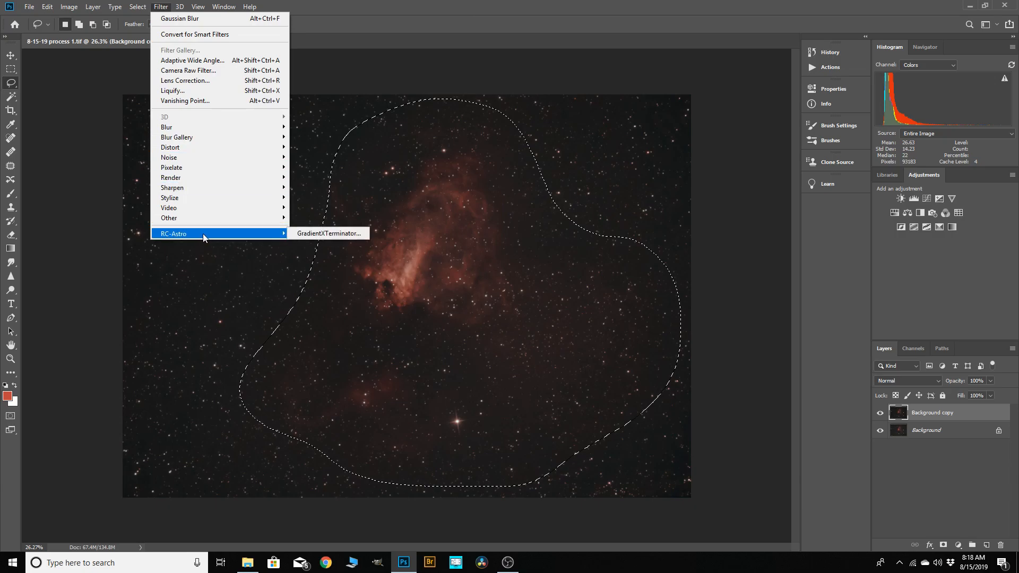
{"action": "left_click", "coordinate": [309, 235]}
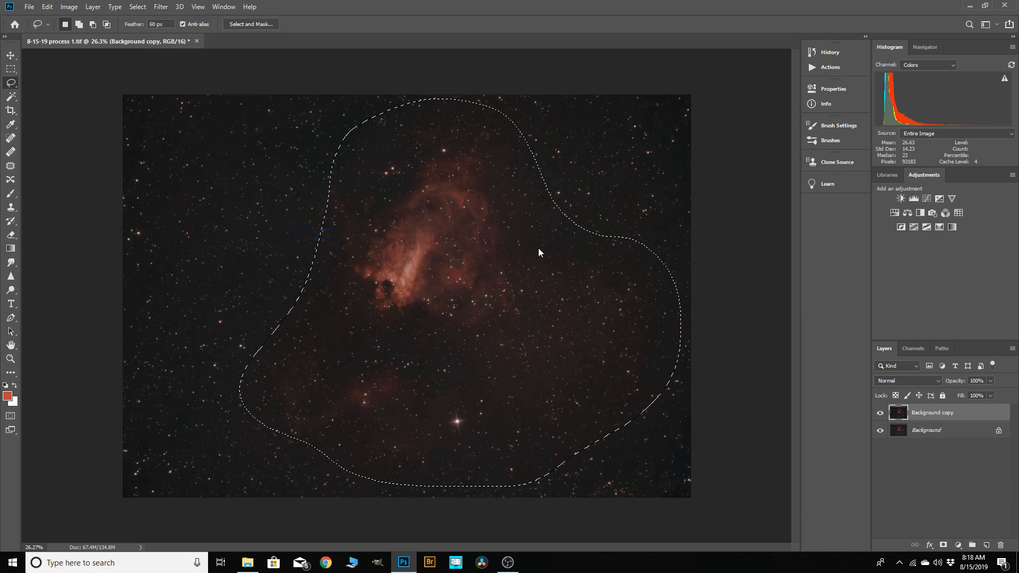
{"action": "left_click", "coordinate": [434, 189]}
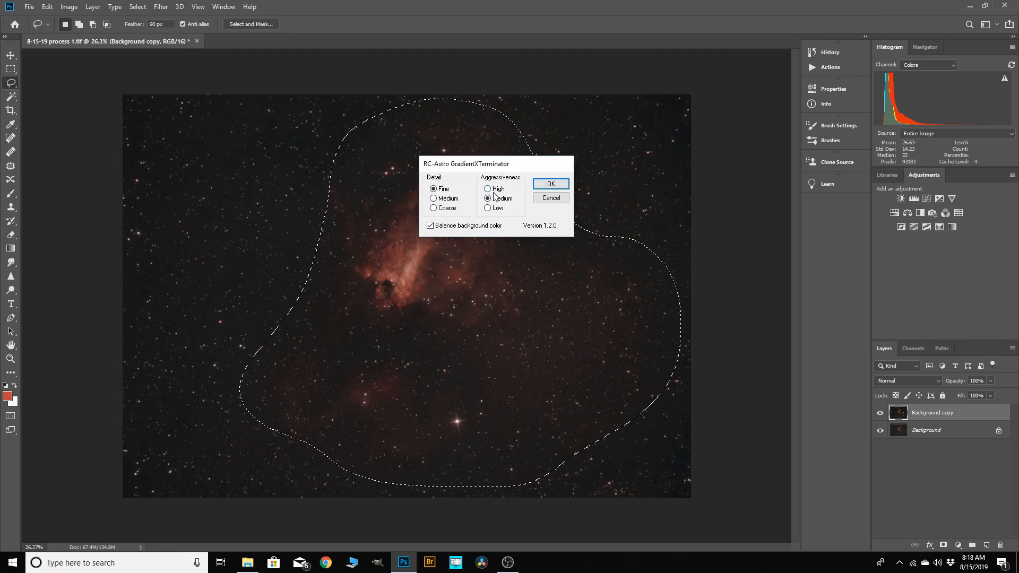
{"action": "left_click", "coordinate": [536, 186]}
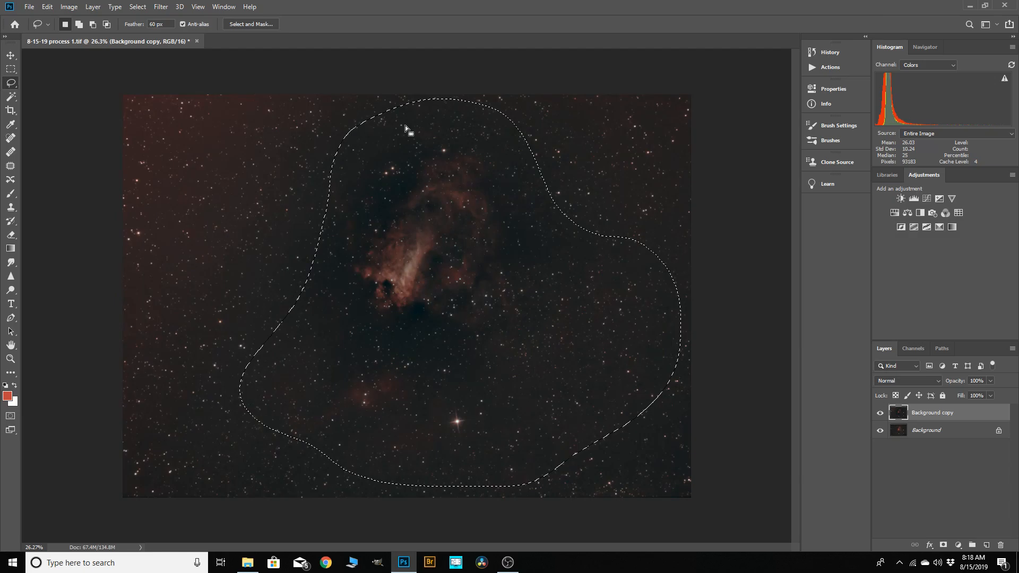
{"action": "left_click", "coordinate": [47, 7]}
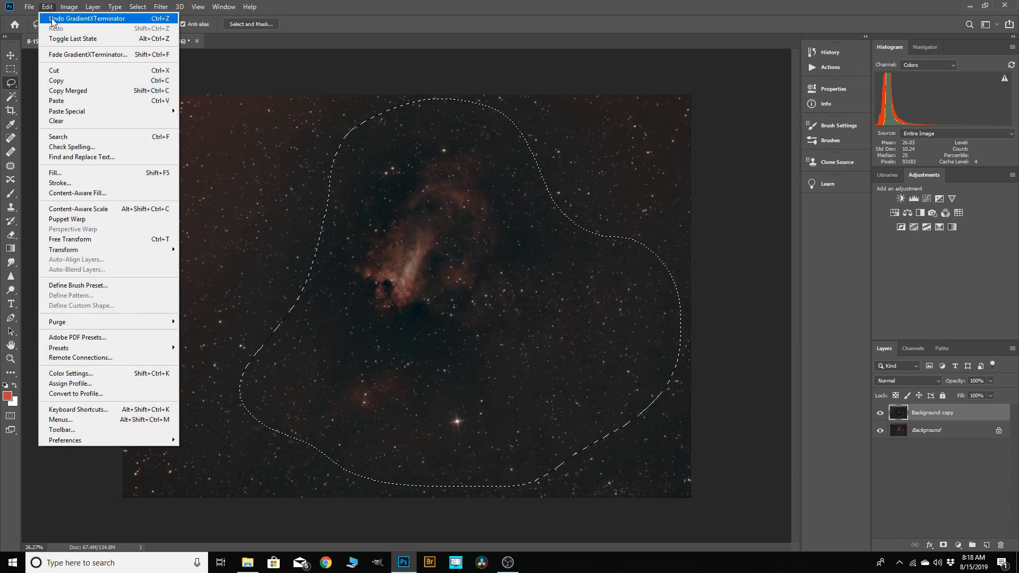
{"action": "left_click", "coordinate": [53, 19]}
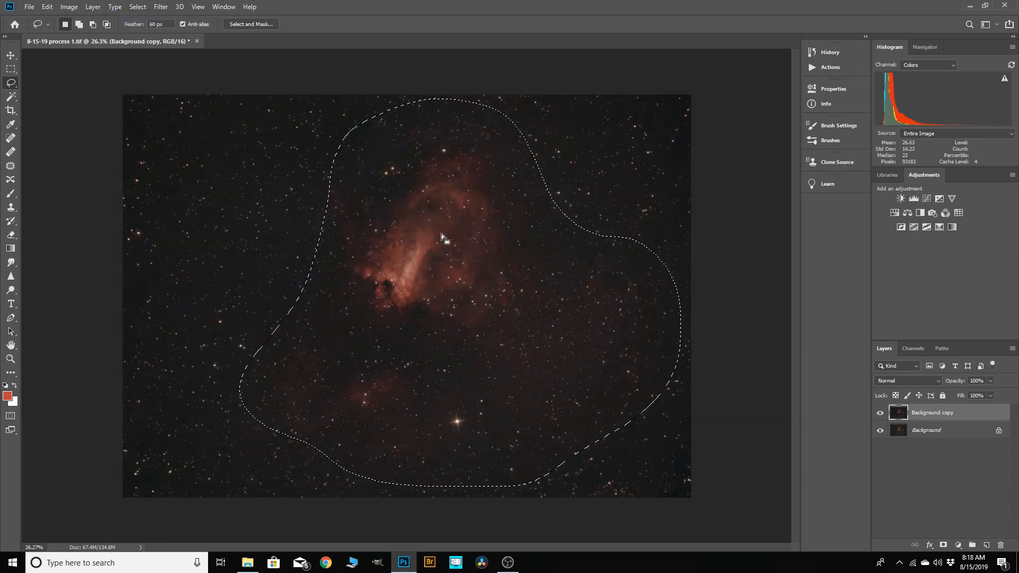
Apply GradientXTerminator to the sky outside the lassoed nebula area by inverting the selection, and deselect everything.
{"action": "left_click", "coordinate": [139, 8]}
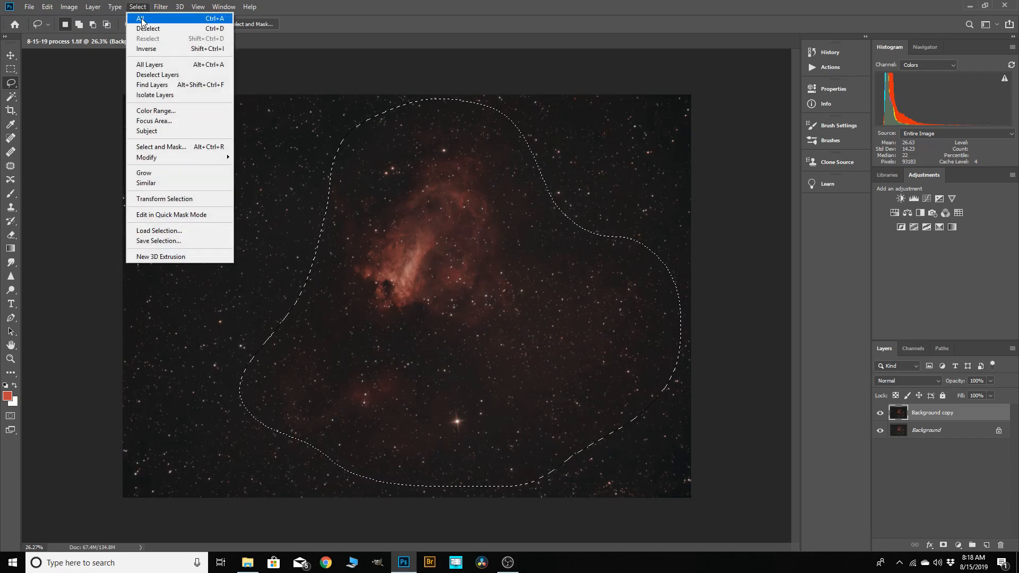
{"action": "left_click", "coordinate": [146, 49]}
{"action": "left_click", "coordinate": [161, 7]}
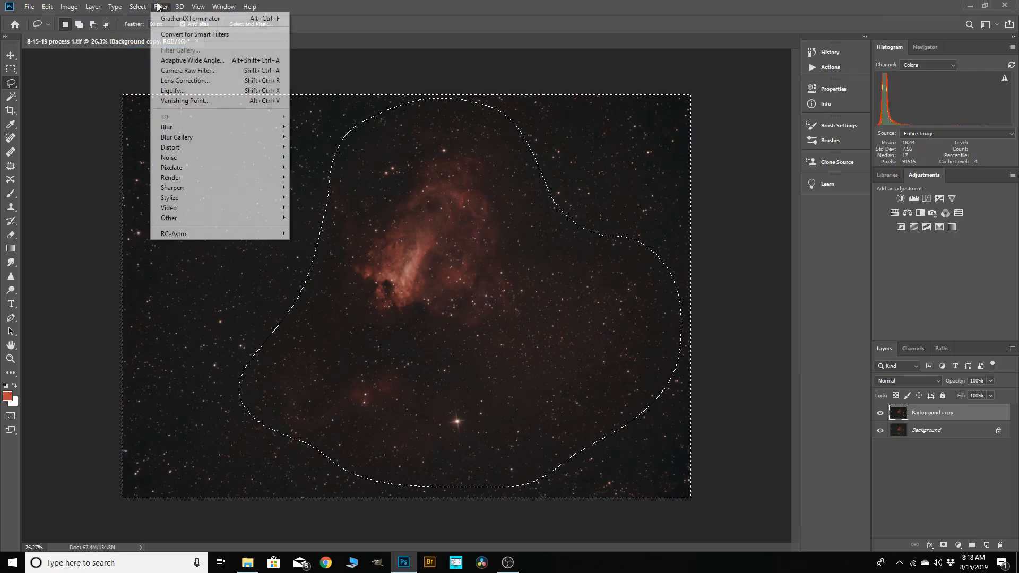
{"action": "mouse_move", "coordinate": [275, 234]}
{"action": "left_click", "coordinate": [318, 234]}
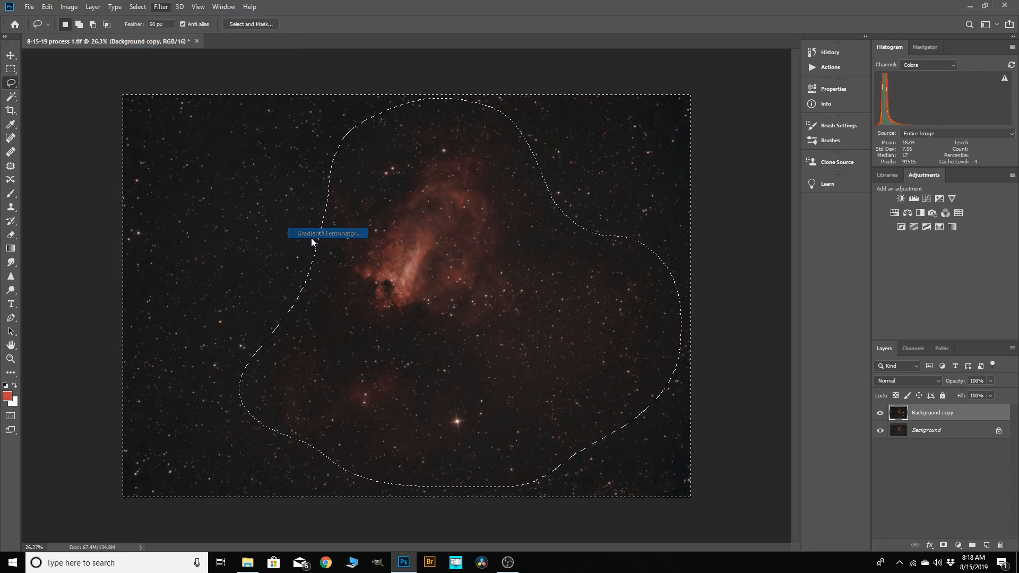
{"action": "left_click", "coordinate": [549, 186]}
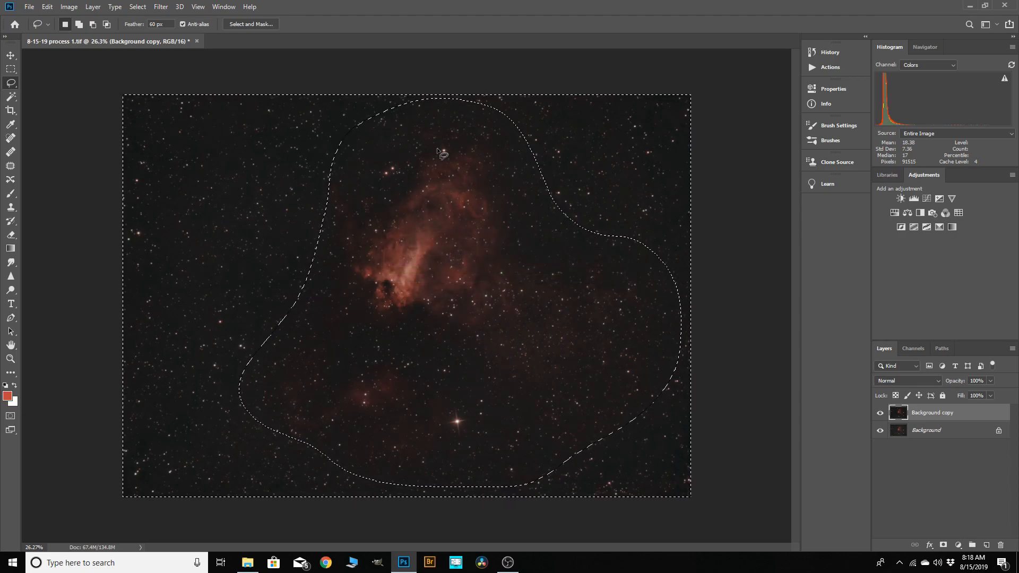
{"action": "left_click", "coordinate": [138, 6]}
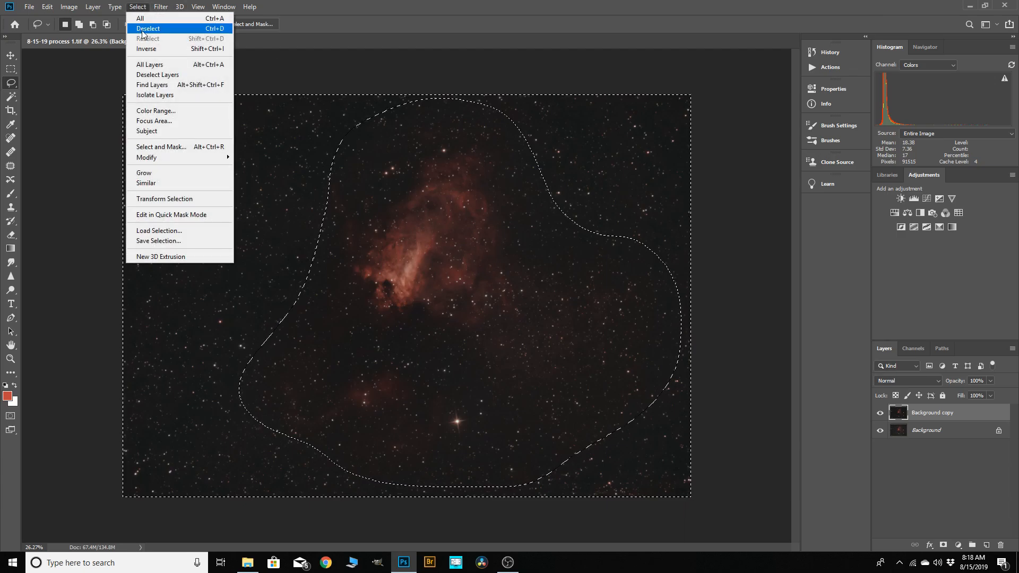
{"action": "left_click", "coordinate": [143, 29]}
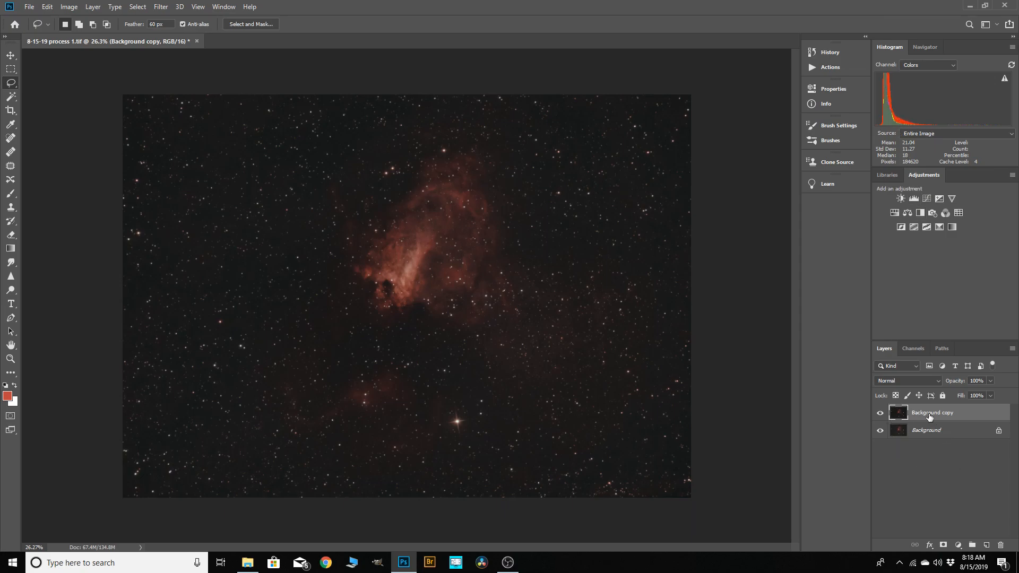
Duplicate the Background copy layer and stretch the duplicate with an RGB curve through input 97/output 156 and input 30/output 33.
{"action": "left_click_drag", "start_coordinate": [929, 417], "coordinate": [986, 544]}
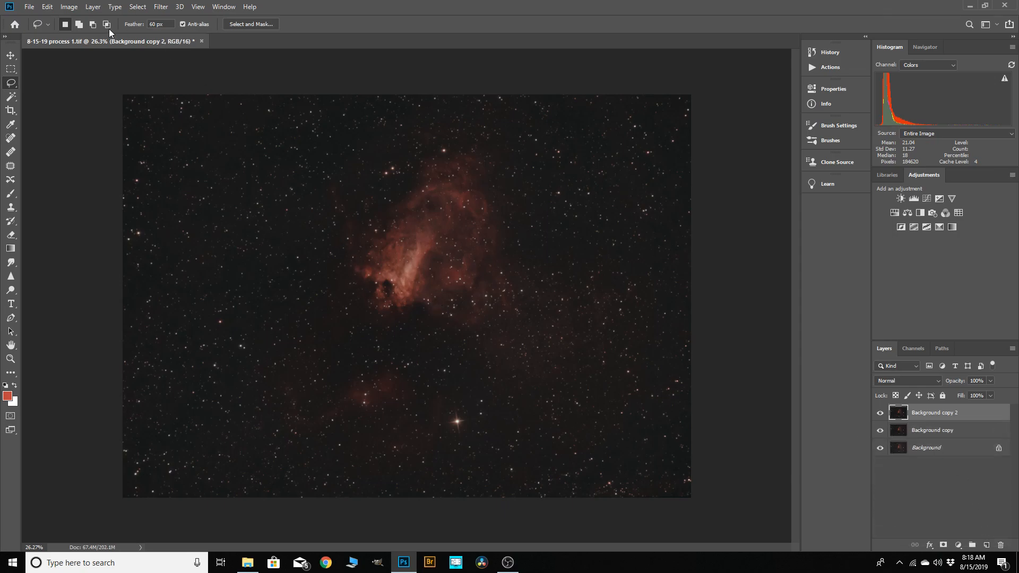
{"action": "left_click", "coordinate": [70, 6]}
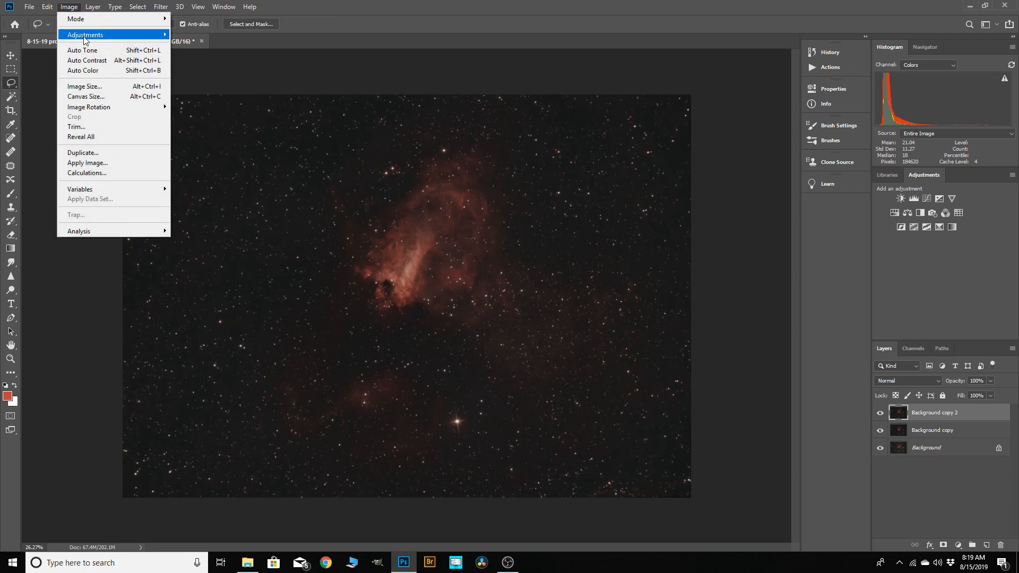
{"action": "mouse_move", "coordinate": [89, 35]}
{"action": "left_click", "coordinate": [190, 57]}
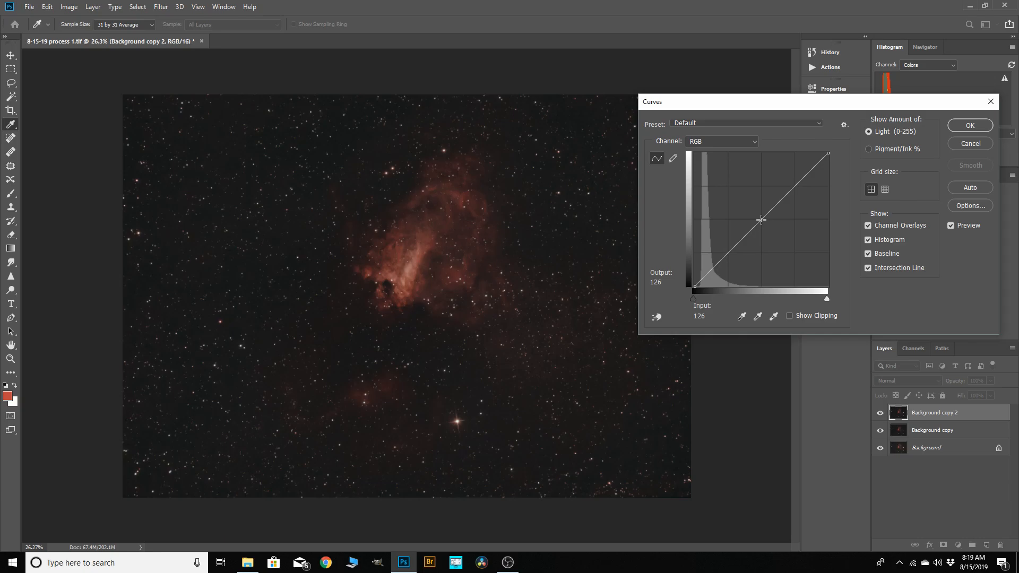
{"action": "left_click_drag", "start_coordinate": [761, 219], "coordinate": [745, 204]}
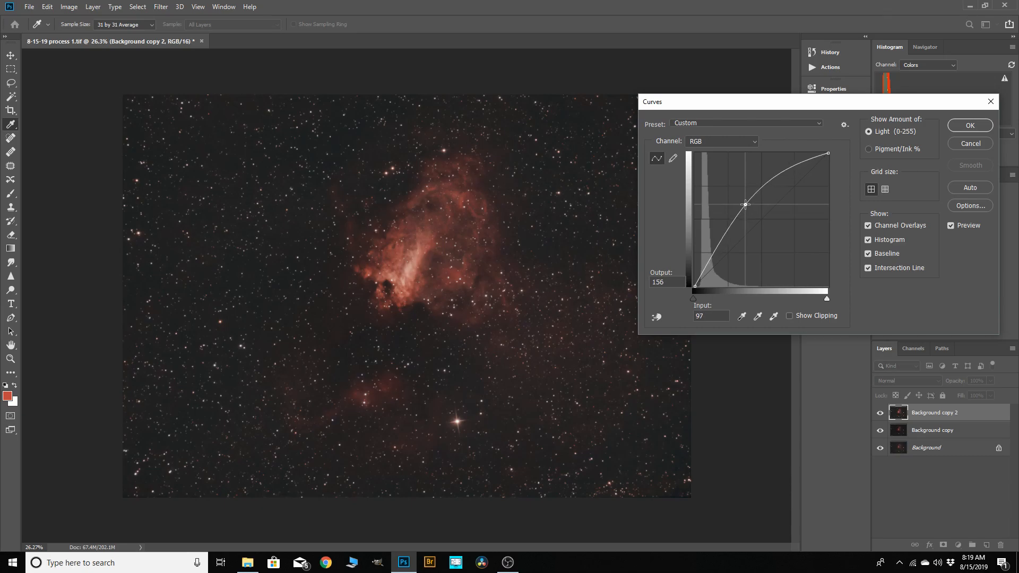
{"action": "left_click_drag", "start_coordinate": [707, 265], "coordinate": [710, 268]}
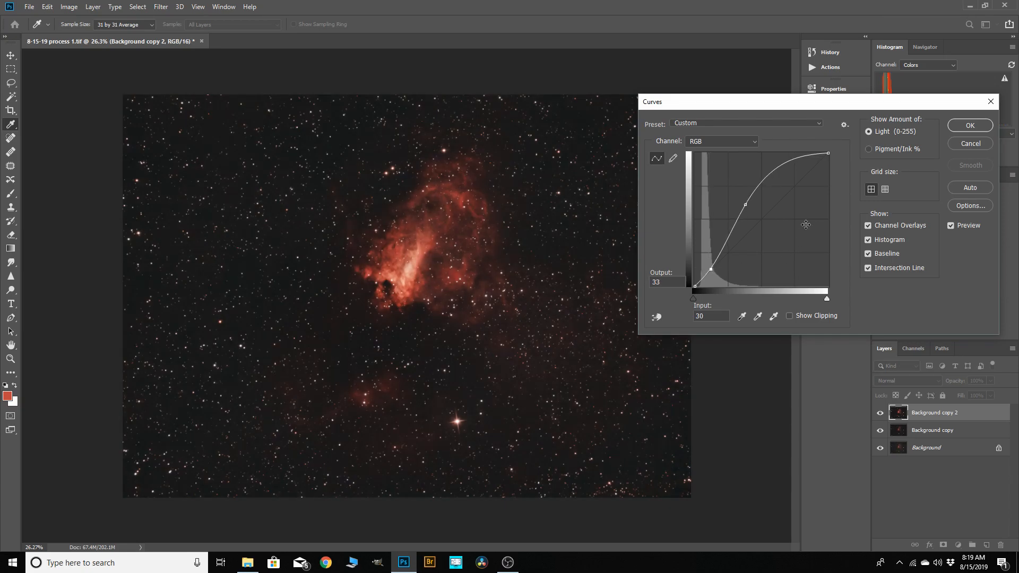
{"action": "left_click", "coordinate": [975, 127]}
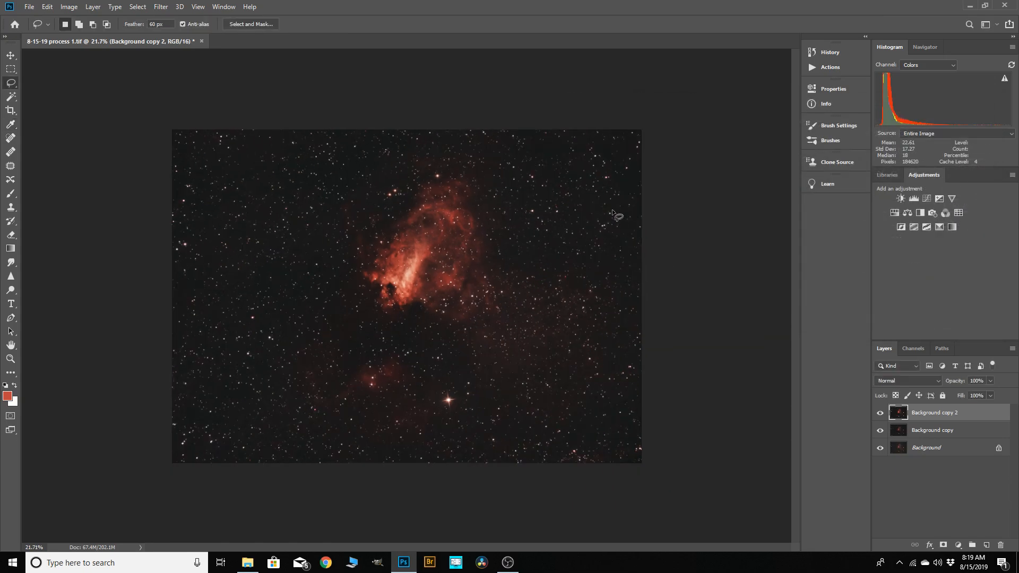
Brighten the nebula with a second Curves adjustment through input 111/output 152, input 37/output 41 and input 201/output 223.
{"action": "scroll", "coordinate": [302, 221], "scroll_direction": "up", "scroll_amount": 3}
{"action": "scroll", "coordinate": [264, 246], "scroll_direction": "up", "scroll_amount": 4}
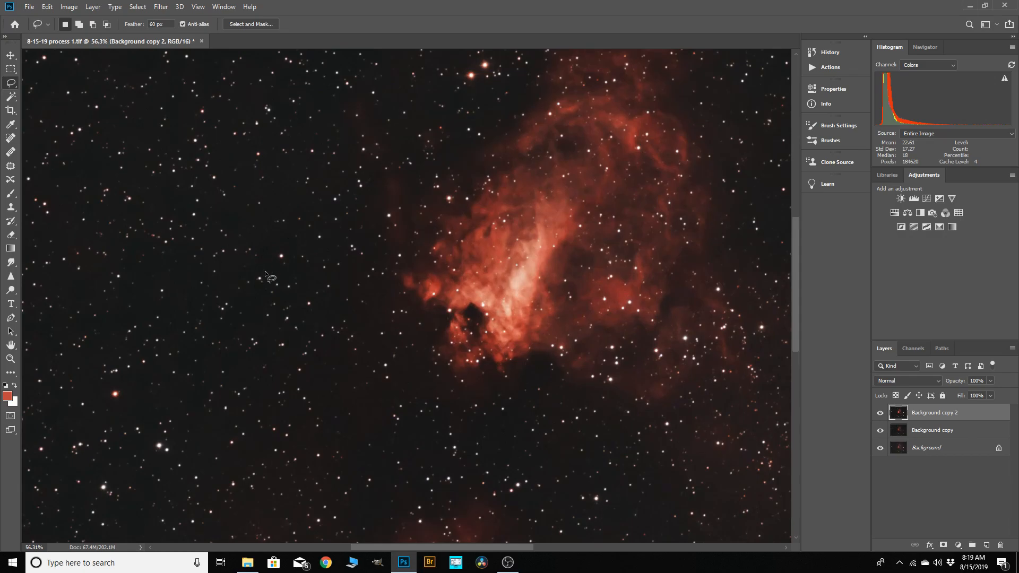
{"action": "scroll", "coordinate": [479, 216], "scroll_direction": "down", "scroll_amount": 4}
{"action": "scroll", "coordinate": [377, 238], "scroll_direction": "down", "scroll_amount": 2}
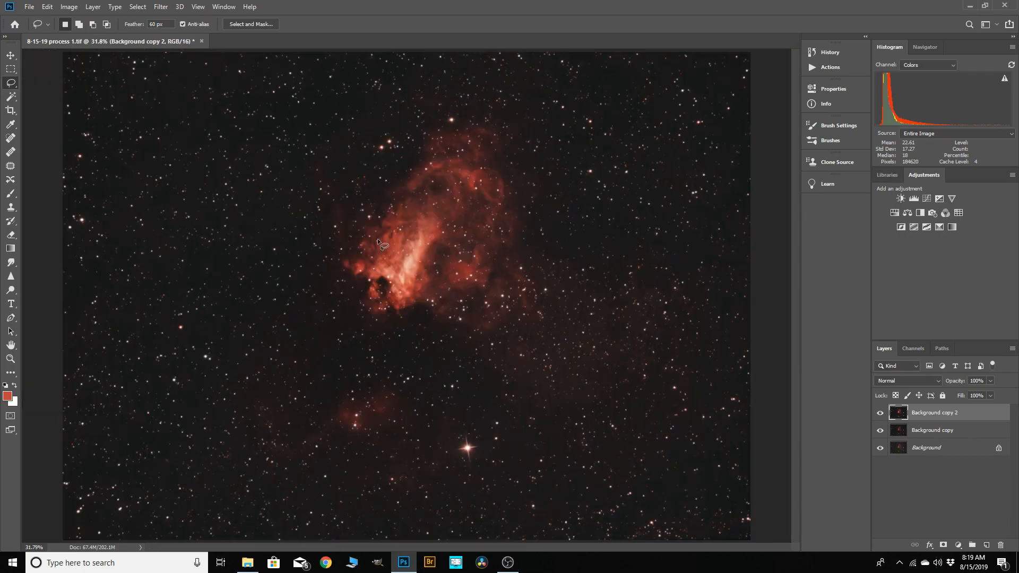
{"action": "scroll", "coordinate": [469, 280], "scroll_direction": "down", "scroll_amount": 1}
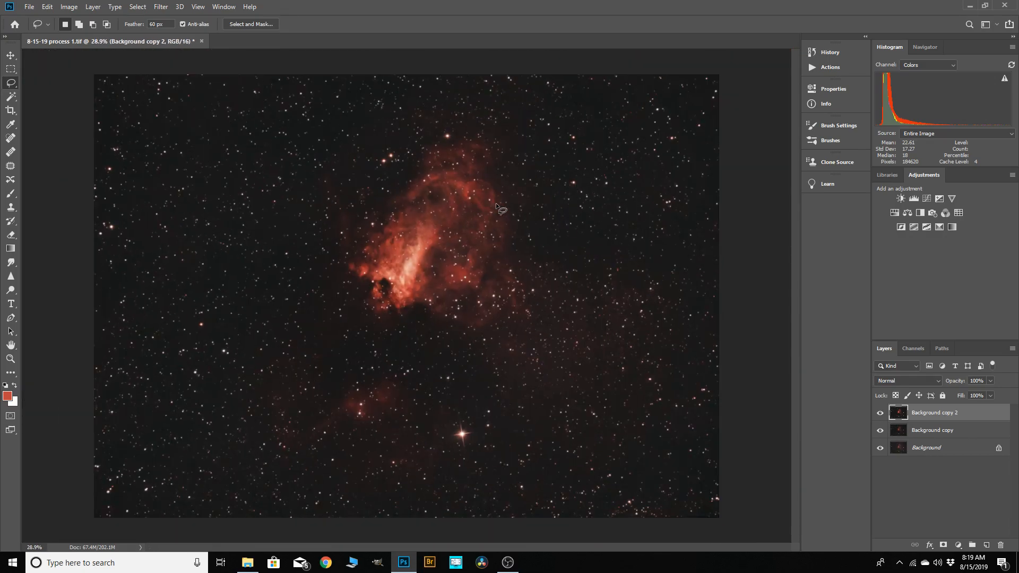
{"action": "left_click", "coordinate": [69, 7]}
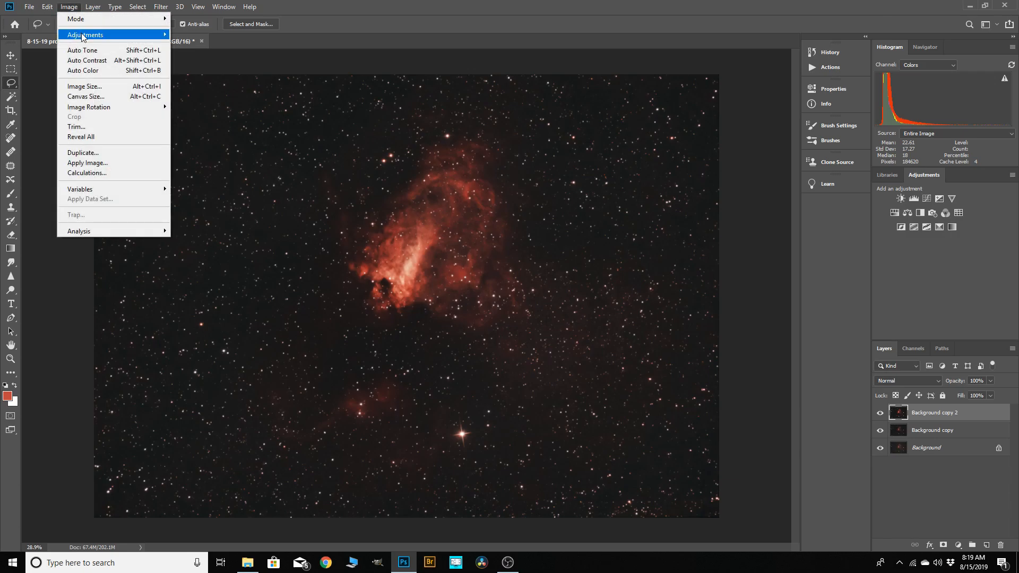
{"action": "mouse_move", "coordinate": [85, 38]}
{"action": "left_click", "coordinate": [190, 54]}
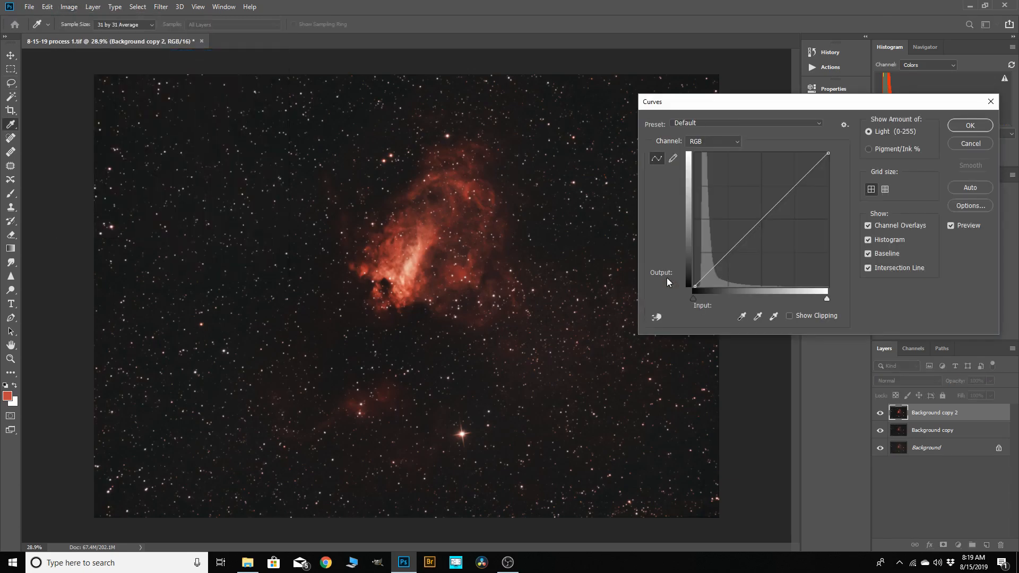
{"action": "left_click_drag", "start_coordinate": [758, 223], "coordinate": [752, 206]}
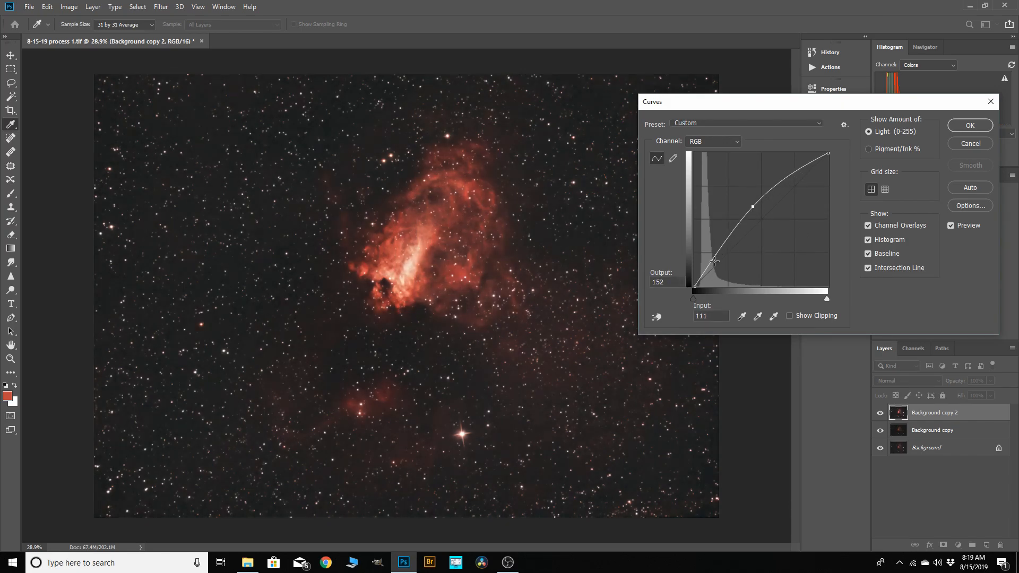
{"action": "left_click_drag", "start_coordinate": [710, 263], "coordinate": [712, 267]}
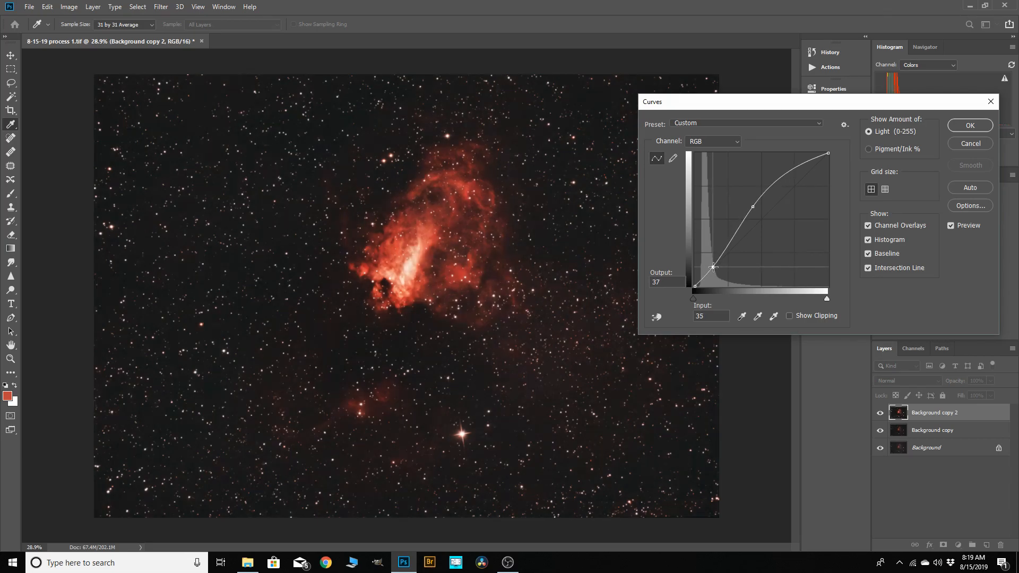
{"action": "left_click_drag", "start_coordinate": [713, 267], "coordinate": [714, 265]}
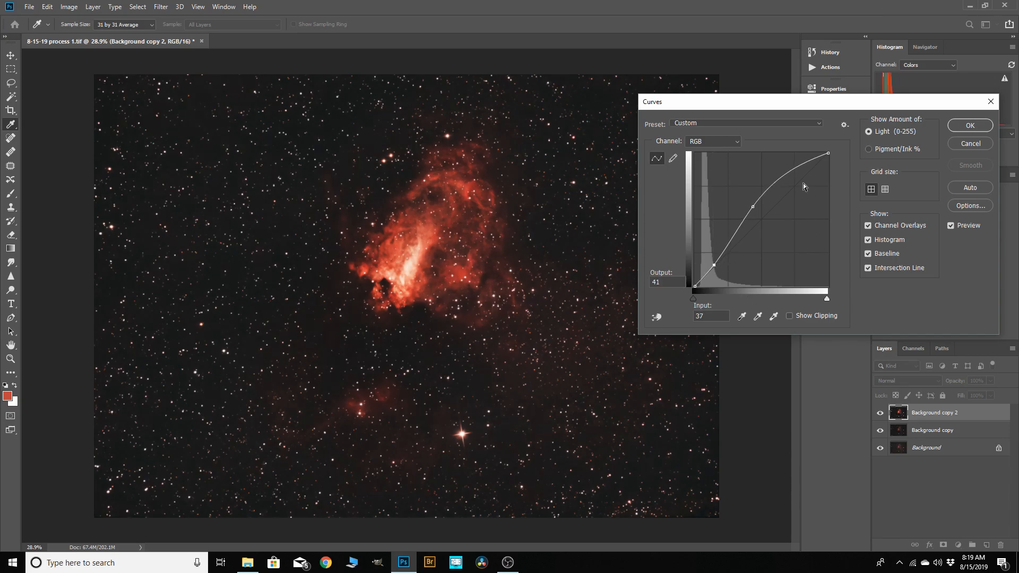
{"action": "left_click_drag", "start_coordinate": [799, 167], "coordinate": [800, 170]}
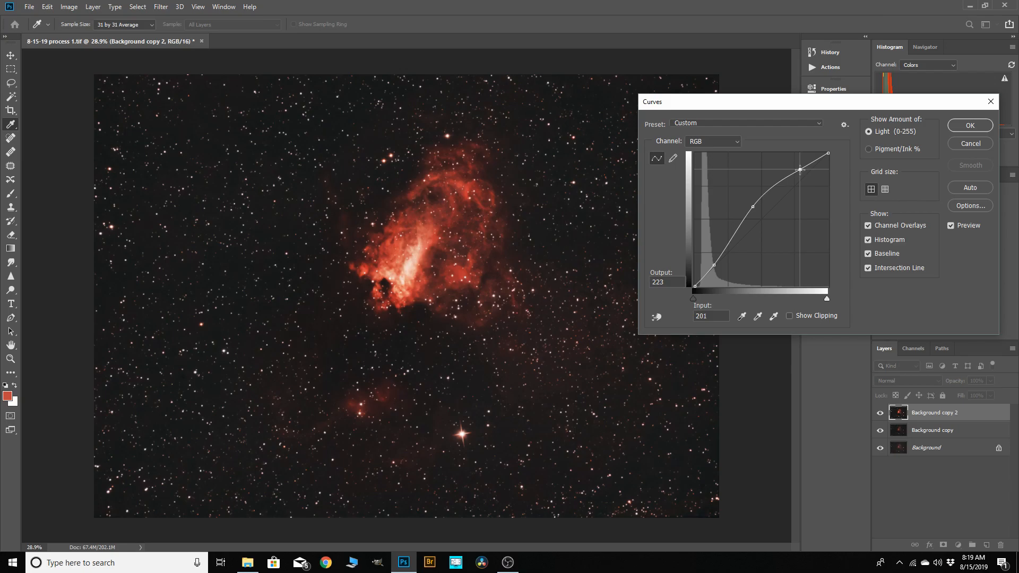
{"action": "left_click", "coordinate": [967, 126]}
Begin another Curves adjustment with on-image sampling and anchor the dark sky background on the RGB curve at input and output 18.
{"action": "scroll", "coordinate": [308, 280], "scroll_direction": "down", "scroll_amount": 2}
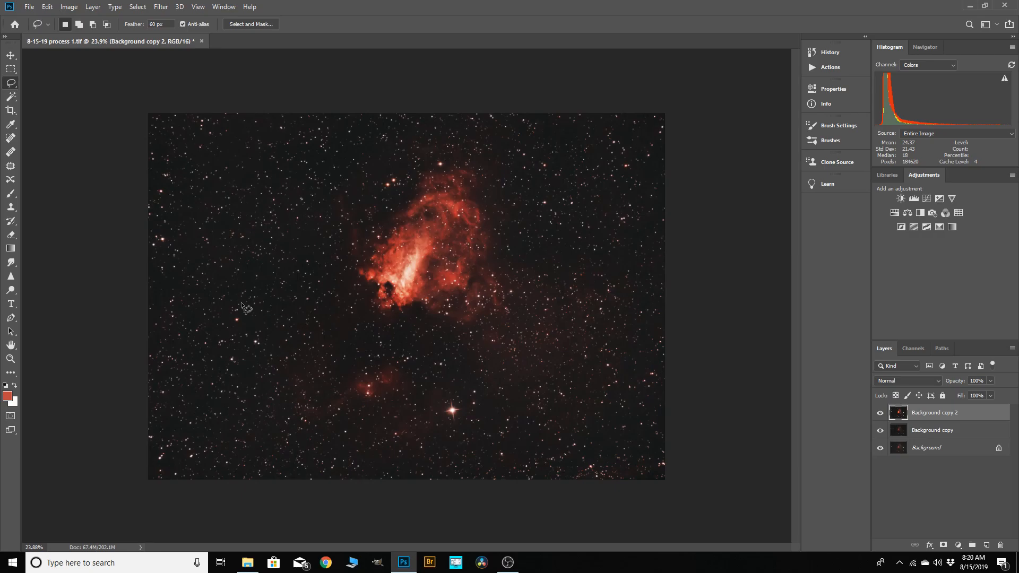
{"action": "scroll", "coordinate": [416, 325], "scroll_direction": "up", "scroll_amount": 3}
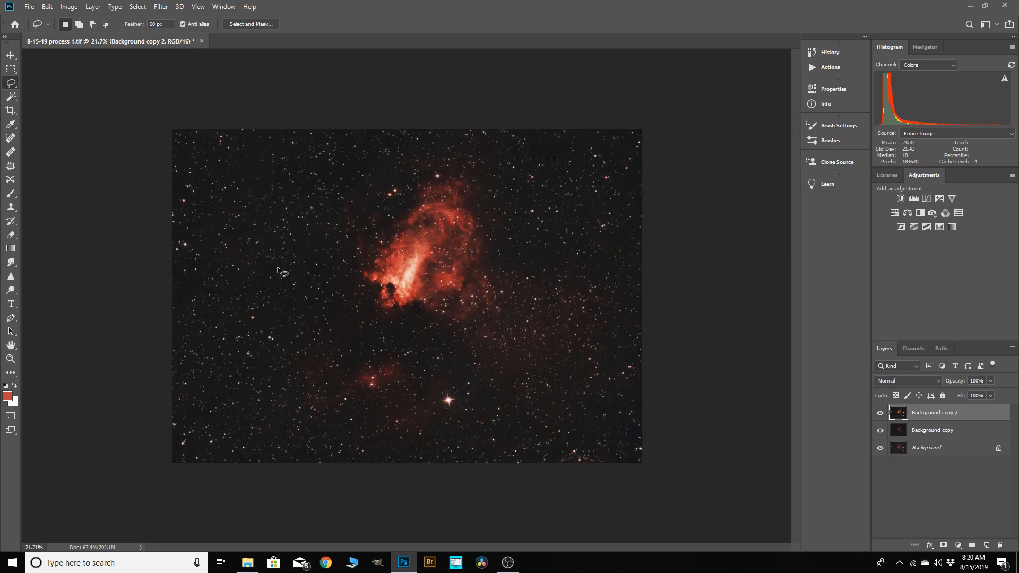
{"action": "scroll", "coordinate": [452, 447], "scroll_direction": "up", "scroll_amount": 5}
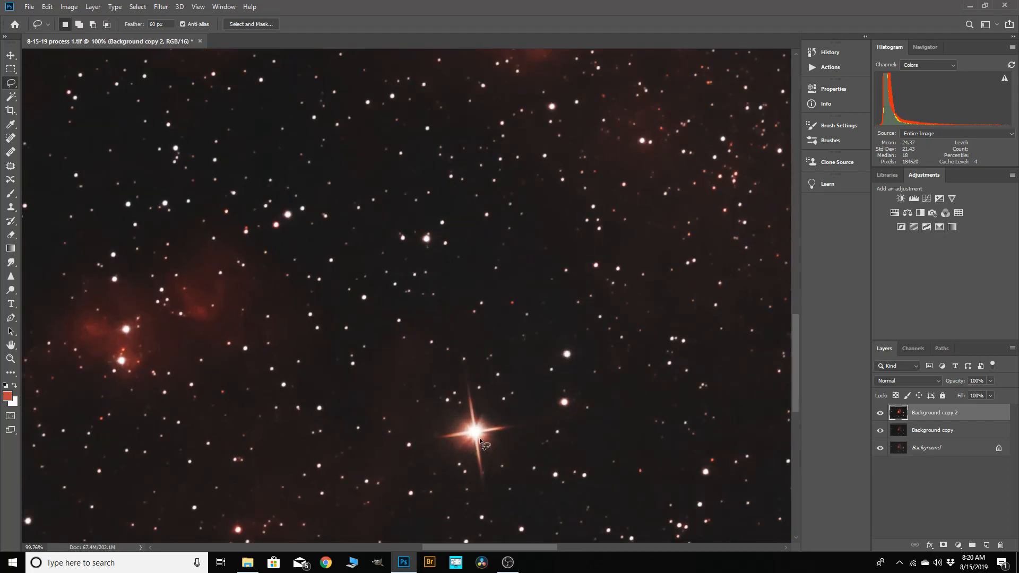
{"action": "scroll", "coordinate": [479, 438], "scroll_direction": "down", "scroll_amount": 4}
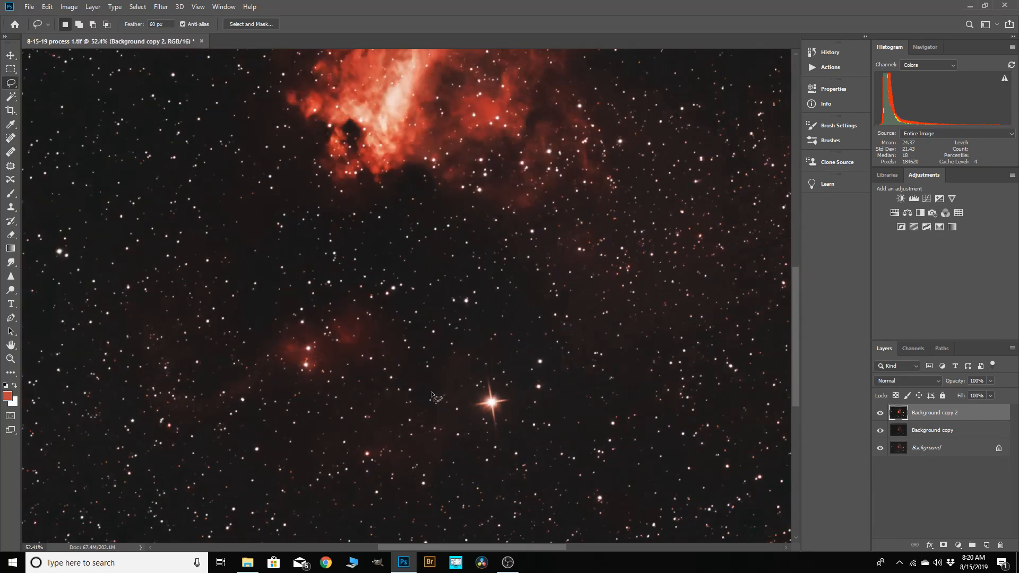
{"action": "scroll", "coordinate": [473, 358], "scroll_direction": "down", "scroll_amount": 3}
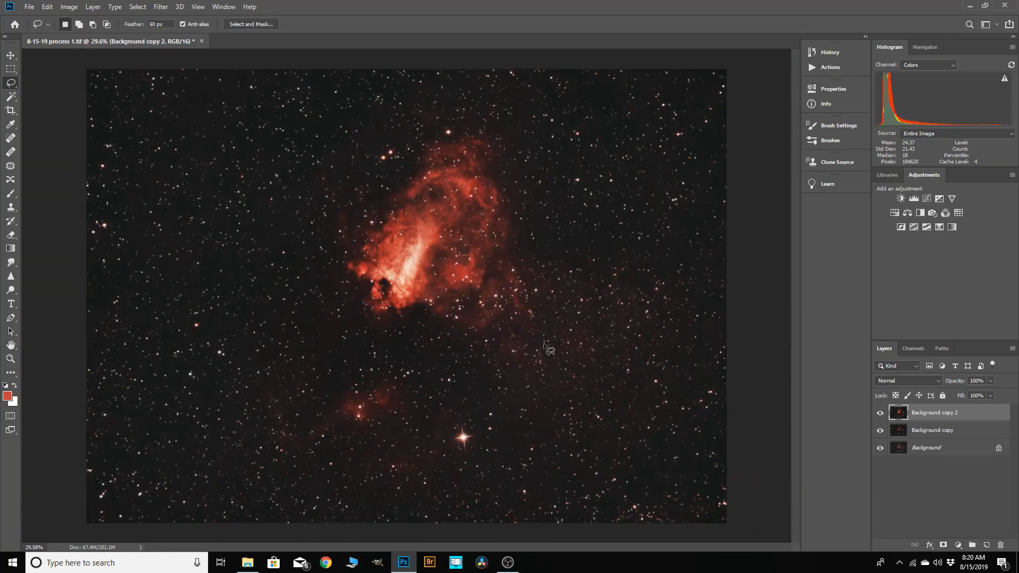
{"action": "left_click", "coordinate": [80, 8]}
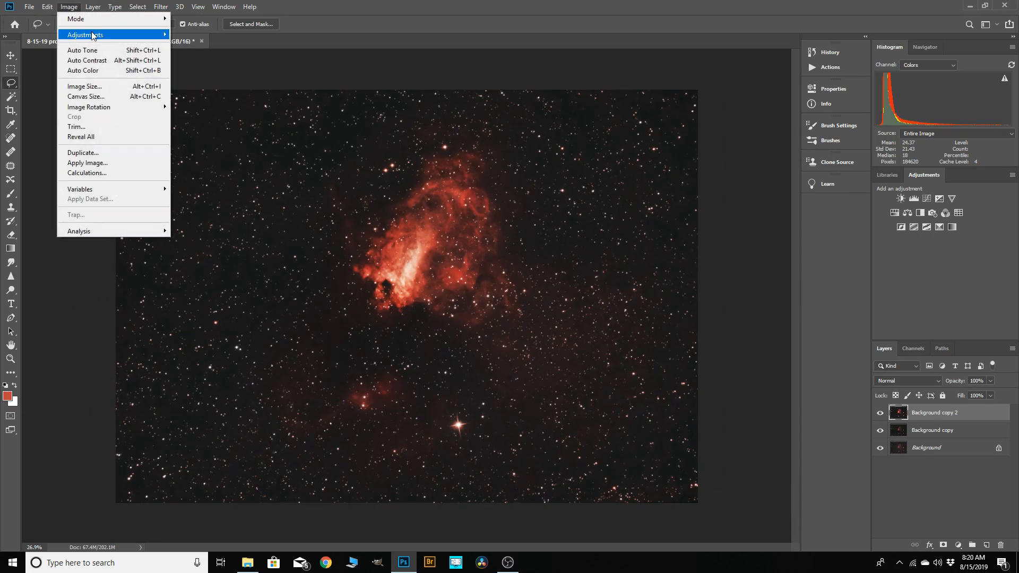
{"action": "mouse_move", "coordinate": [93, 36]}
{"action": "left_click", "coordinate": [190, 54]}
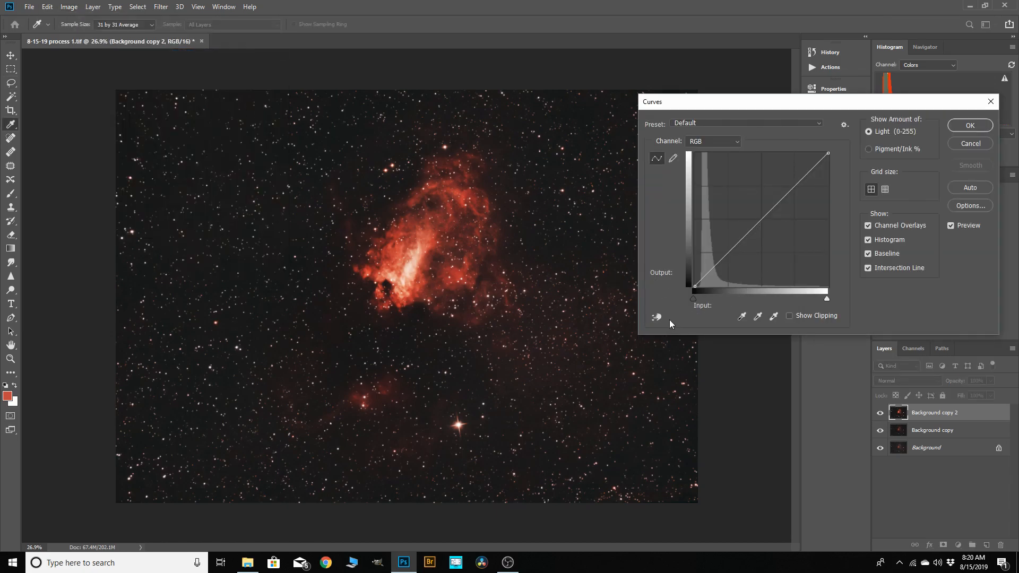
{"action": "left_click", "coordinate": [657, 317]}
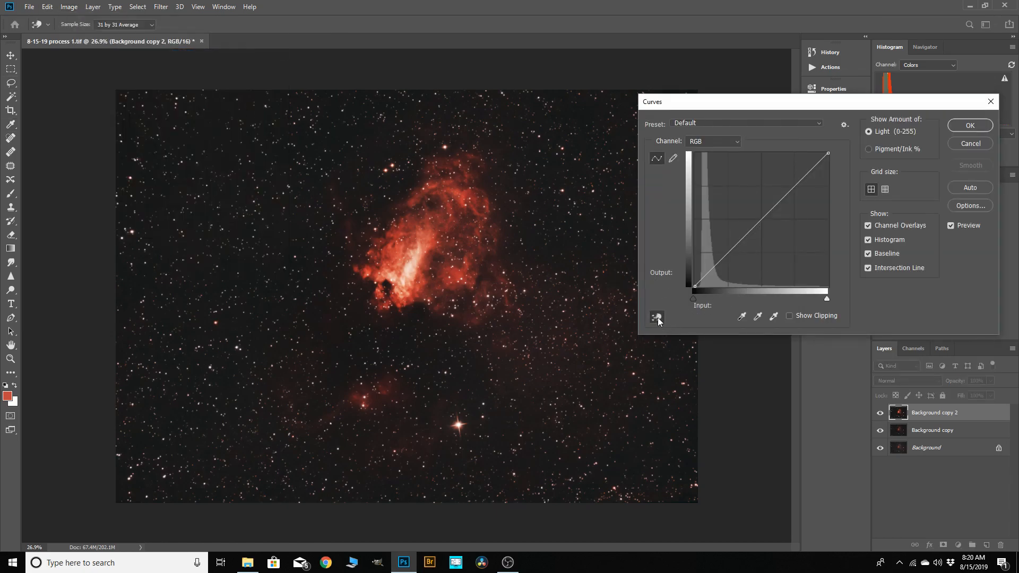
{"action": "scroll", "coordinate": [214, 118], "scroll_direction": "up", "scroll_amount": 3}
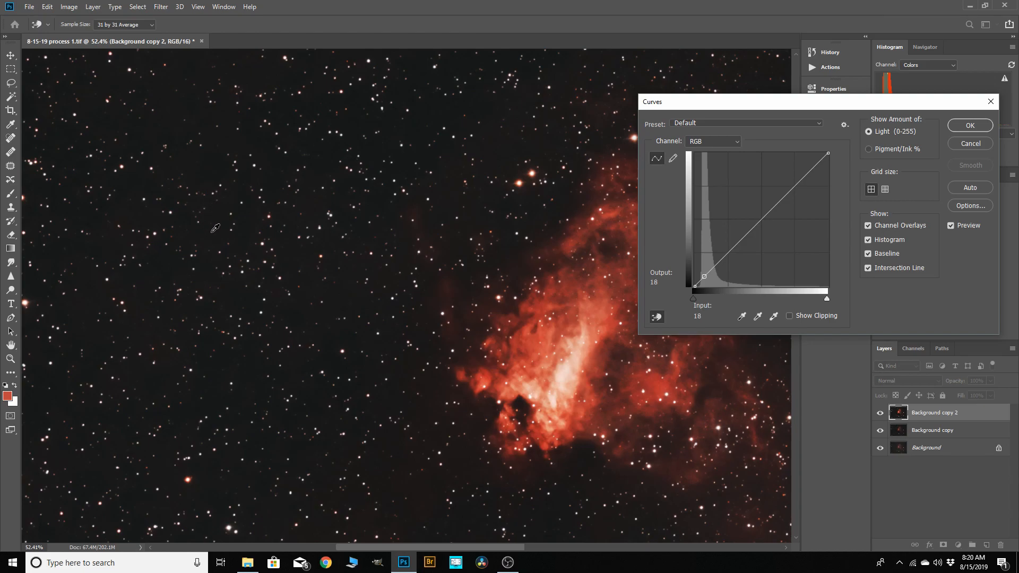
{"action": "left_click", "coordinate": [172, 365], "text": "ctrl"}
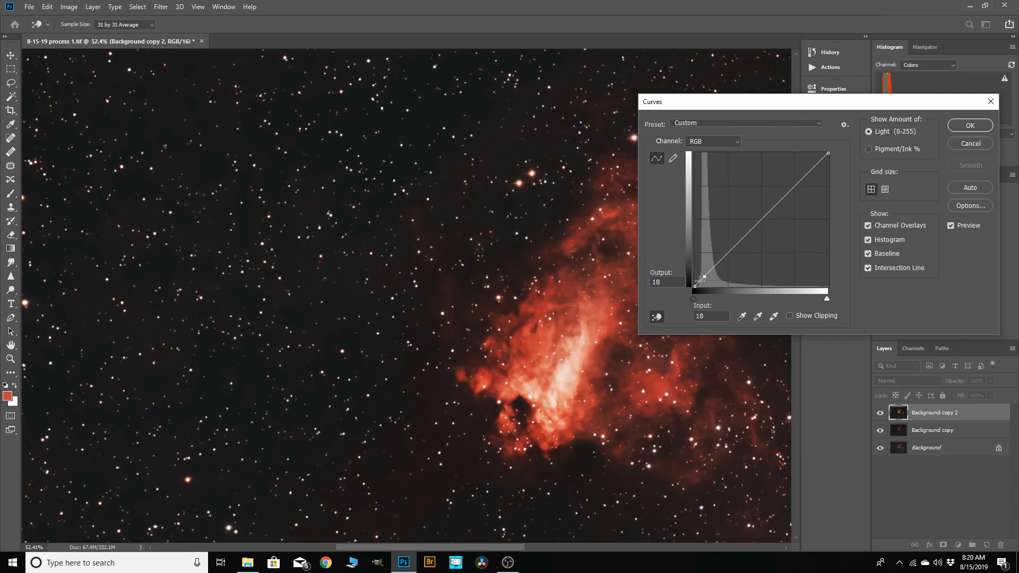
Add a deeper shadow anchor to the RGB curve with input 9 and output 9.
{"action": "left_click", "coordinate": [700, 281]}
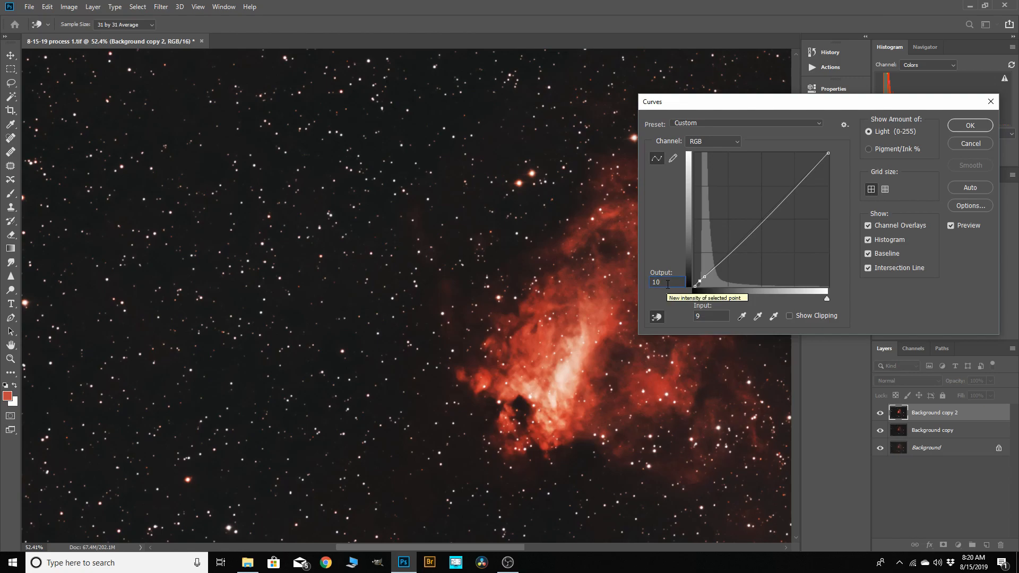
{"action": "key", "text": "BackSpace"}
{"action": "key", "text": "BackSpace"}
{"action": "type", "text": "9"}
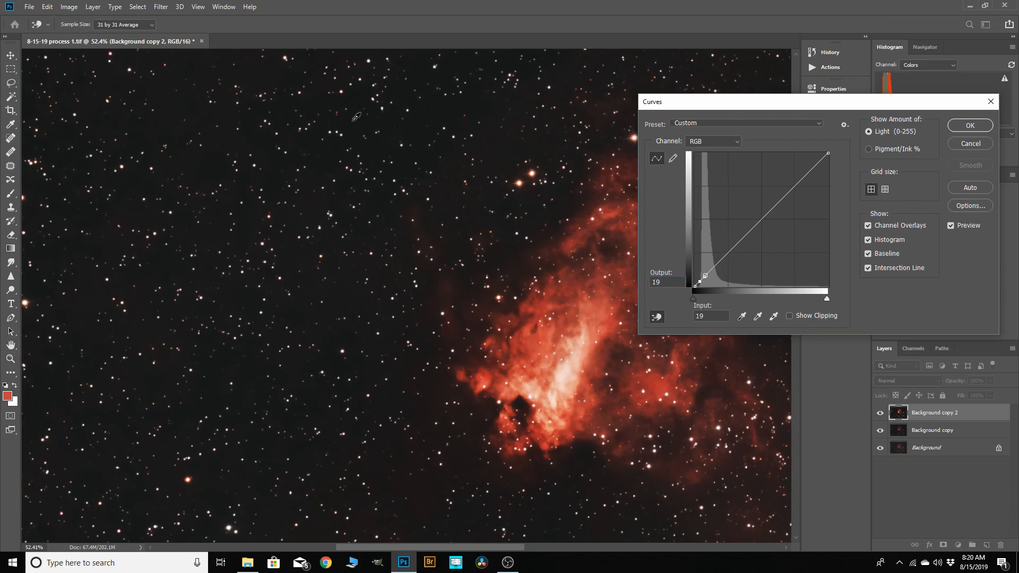
Pin the bright tones on the RGB curve with two anchor points, at input and output 154 and at input and output 164.
{"action": "key", "text": "ctrl+0"}
{"action": "scroll", "coordinate": [475, 451], "scroll_direction": "up", "scroll_amount": 10}
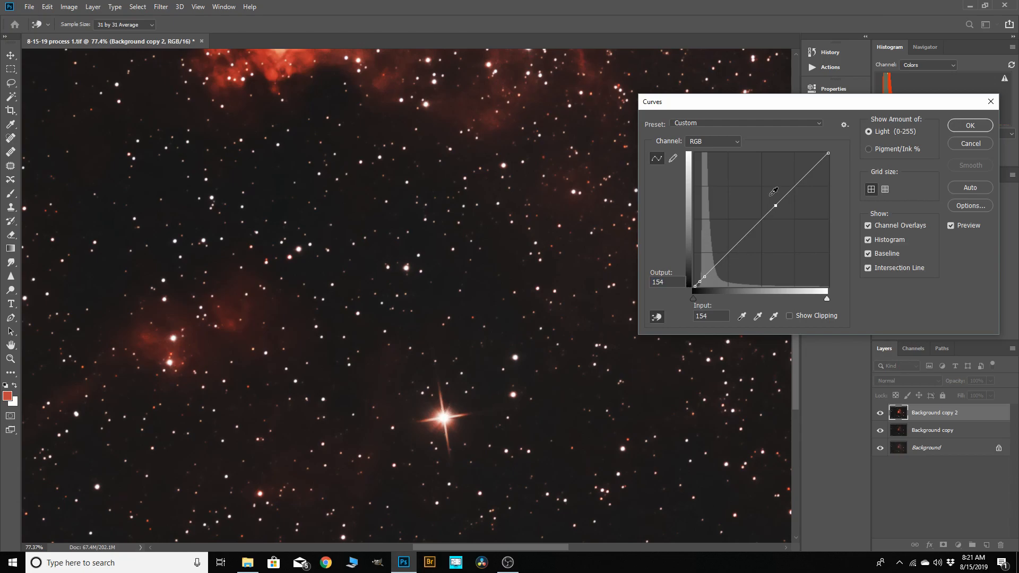
{"action": "left_click", "coordinate": [781, 201]}
{"action": "left_click", "coordinate": [779, 200]}
{"action": "key", "text": "BackSpace"}
{"action": "type", "text": "4"}
{"action": "scroll", "coordinate": [469, 241], "scroll_direction": "down", "scroll_amount": 10}
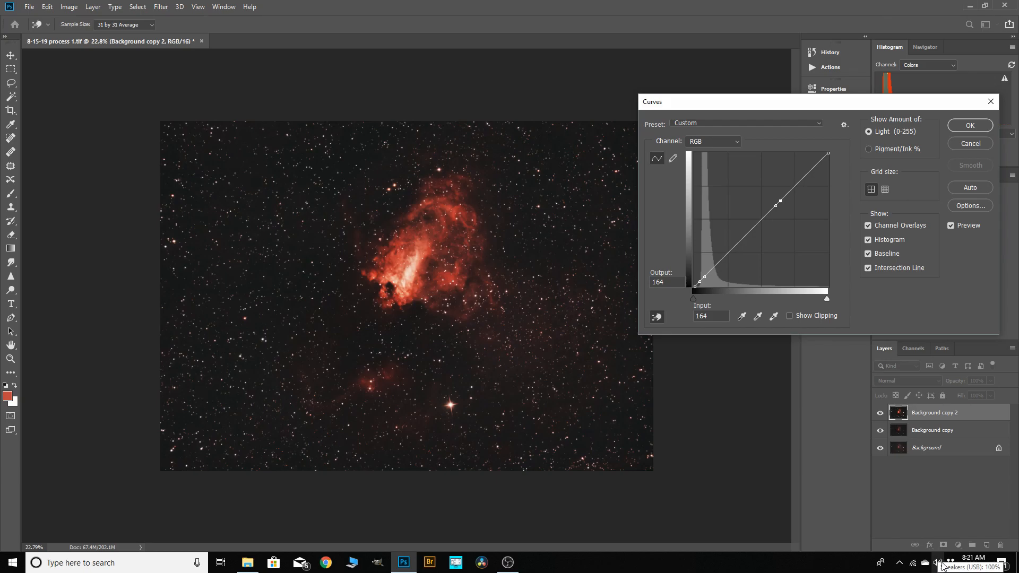
Brighten the faint nebulosity by lifting the RGB curve's lower tones at input 37 and output 51.
{"action": "scroll", "coordinate": [447, 268], "scroll_direction": "up", "scroll_amount": 3}
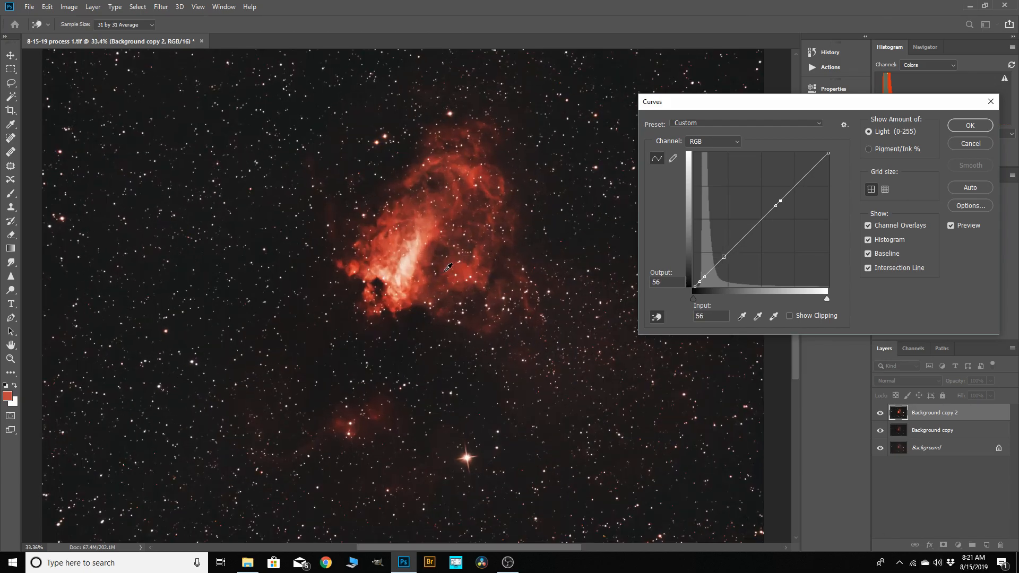
{"action": "scroll", "coordinate": [417, 252], "scroll_direction": "up", "scroll_amount": 3}
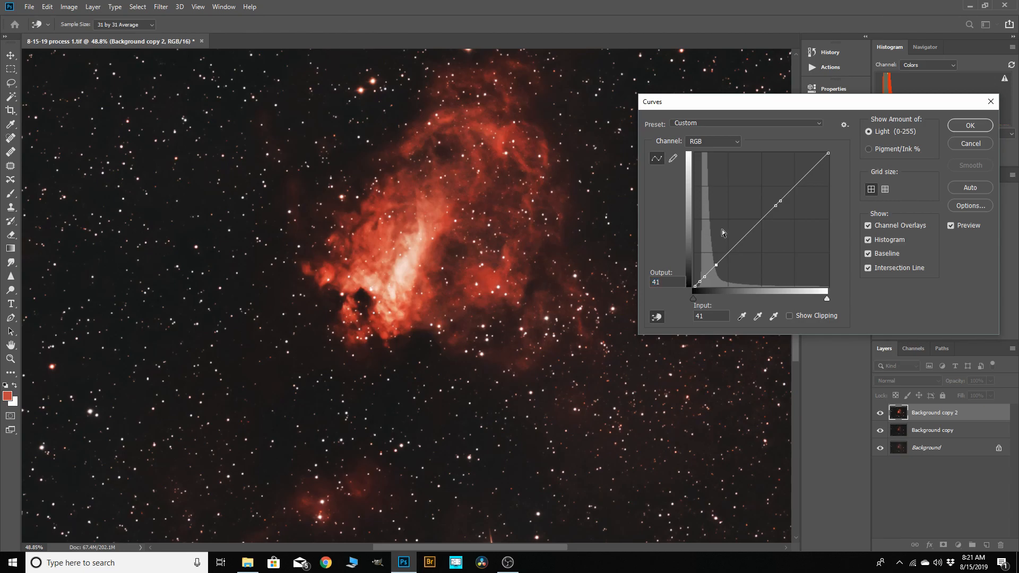
{"action": "left_click", "coordinate": [715, 264]}
{"action": "left_click_drag", "start_coordinate": [716, 264], "coordinate": [714, 259]}
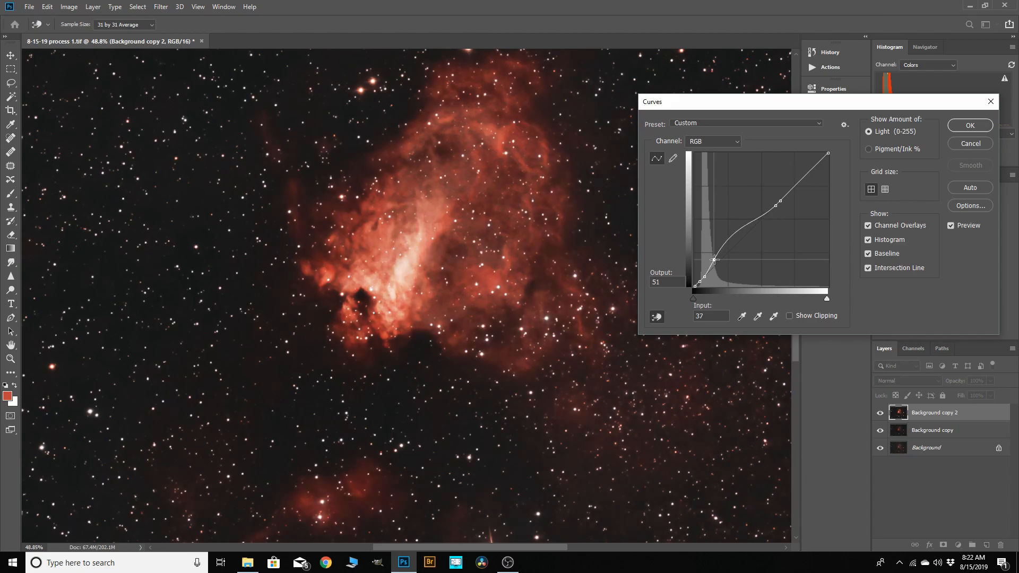
Compare the whole nebula with and without the Curves adjustment several times and apply the adjustment.
{"action": "key", "text": "ctrl+0"}
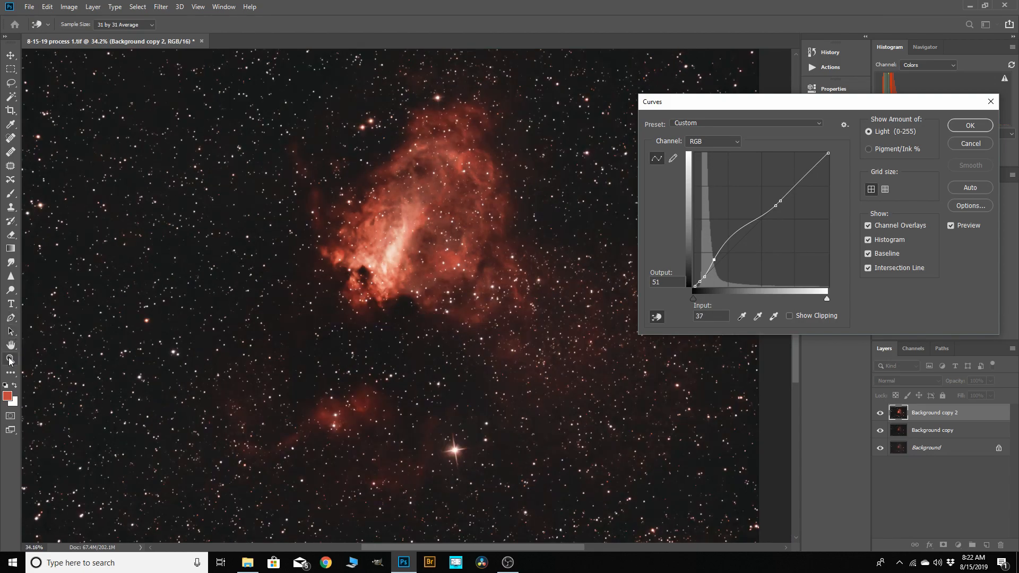
{"action": "scroll", "coordinate": [373, 212], "scroll_direction": "down", "scroll_amount": 1}
{"action": "scroll", "coordinate": [441, 303], "scroll_direction": "up", "scroll_amount": 2}
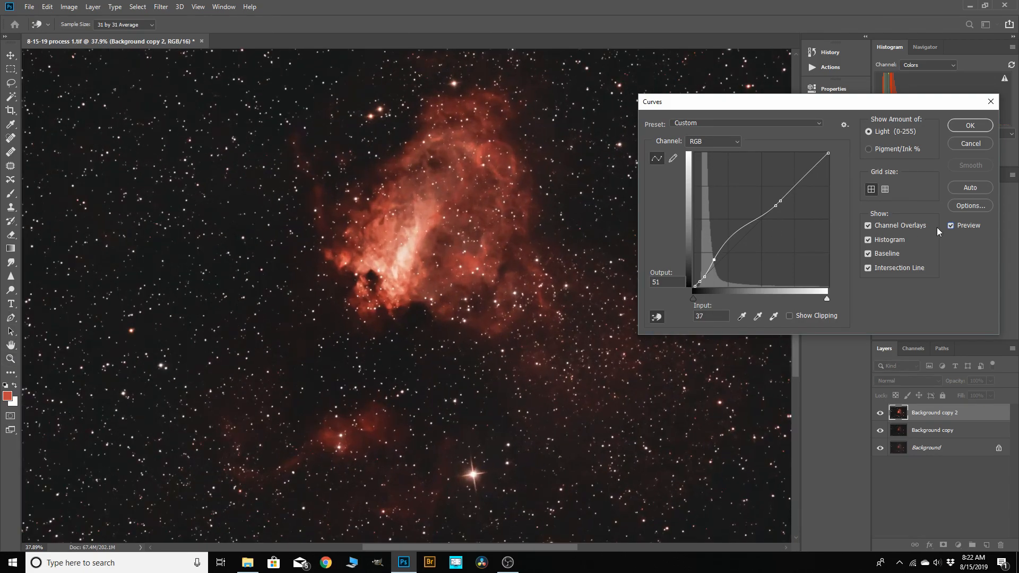
{"action": "left_click", "coordinate": [951, 226]}
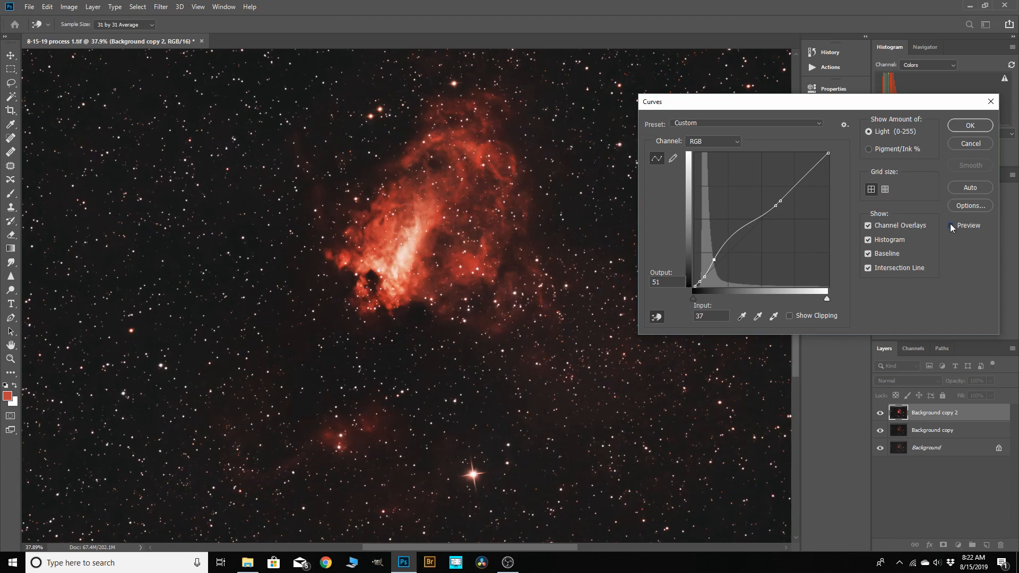
{"action": "left_click", "coordinate": [950, 226]}
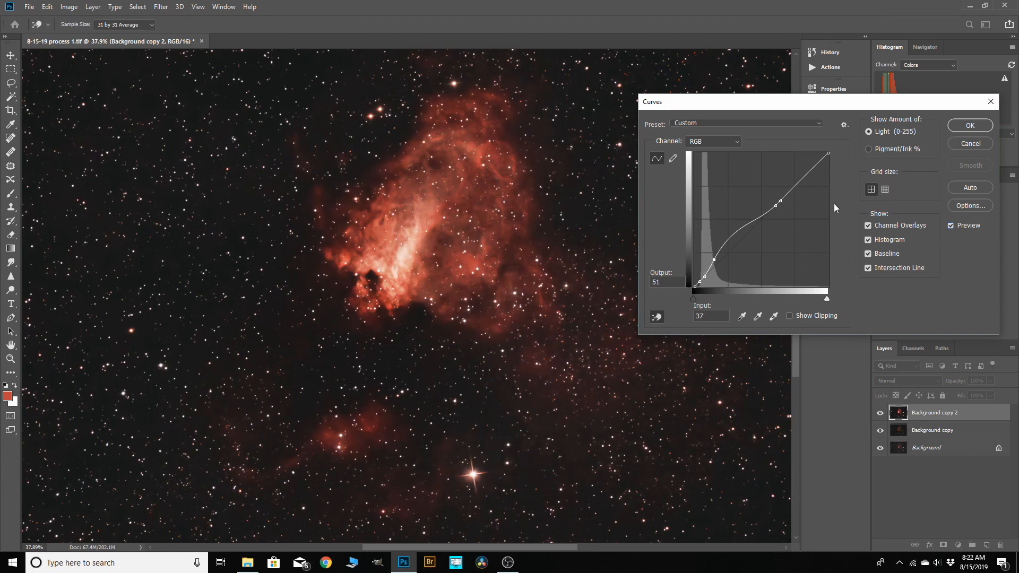
{"action": "left_click", "coordinate": [950, 226]}
{"action": "left_click", "coordinate": [950, 226]}
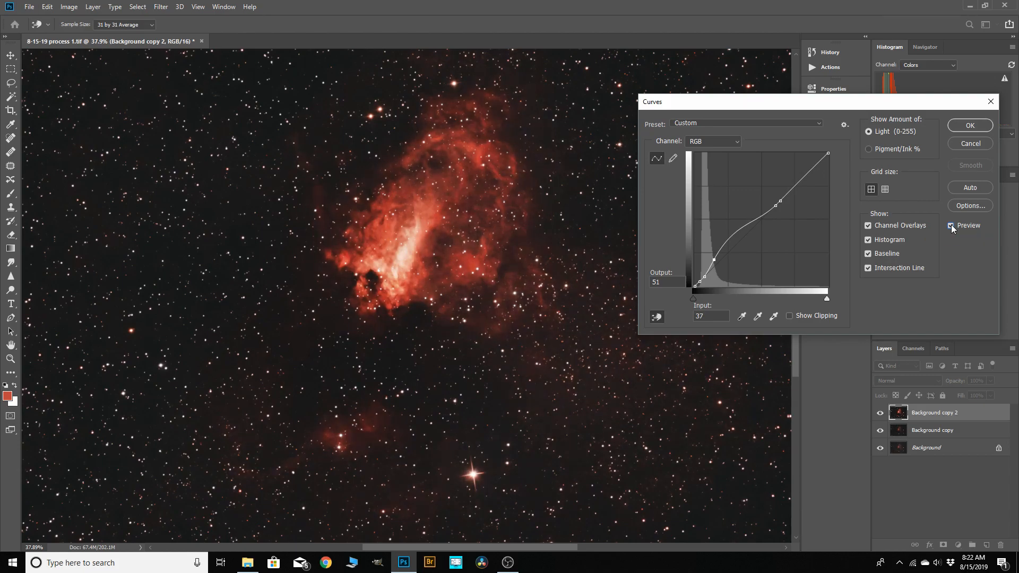
{"action": "left_click", "coordinate": [950, 226]}
{"action": "left_click", "coordinate": [951, 226]}
{"action": "left_click", "coordinate": [950, 226]}
{"action": "left_click", "coordinate": [951, 226]}
{"action": "left_click", "coordinate": [950, 226]}
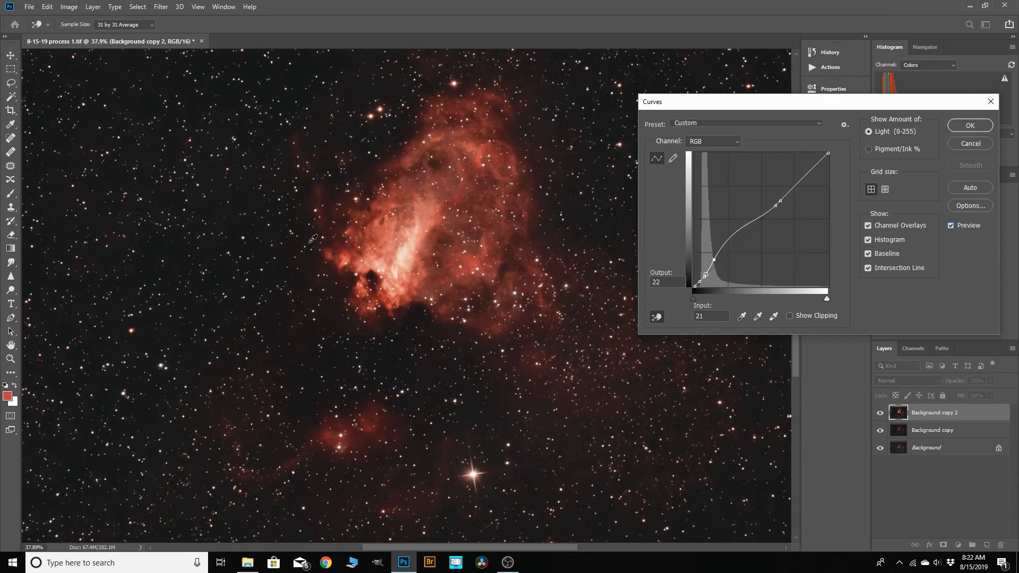
{"action": "left_click", "coordinate": [959, 132]}
Set the histogram to show the combined RGB channel.
{"action": "scroll", "coordinate": [479, 215], "scroll_direction": "down", "scroll_amount": 2}
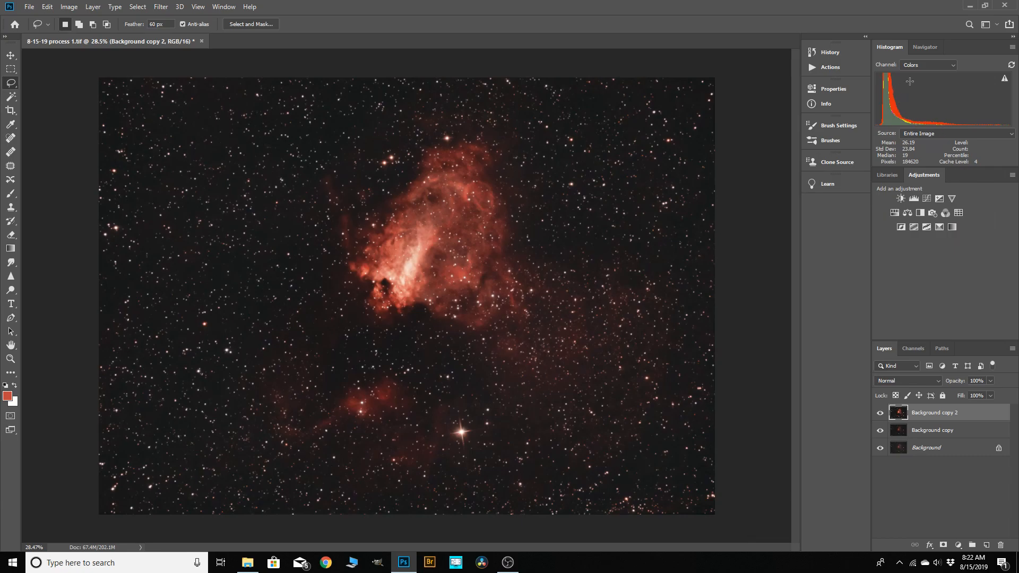
{"action": "left_click", "coordinate": [950, 65]}
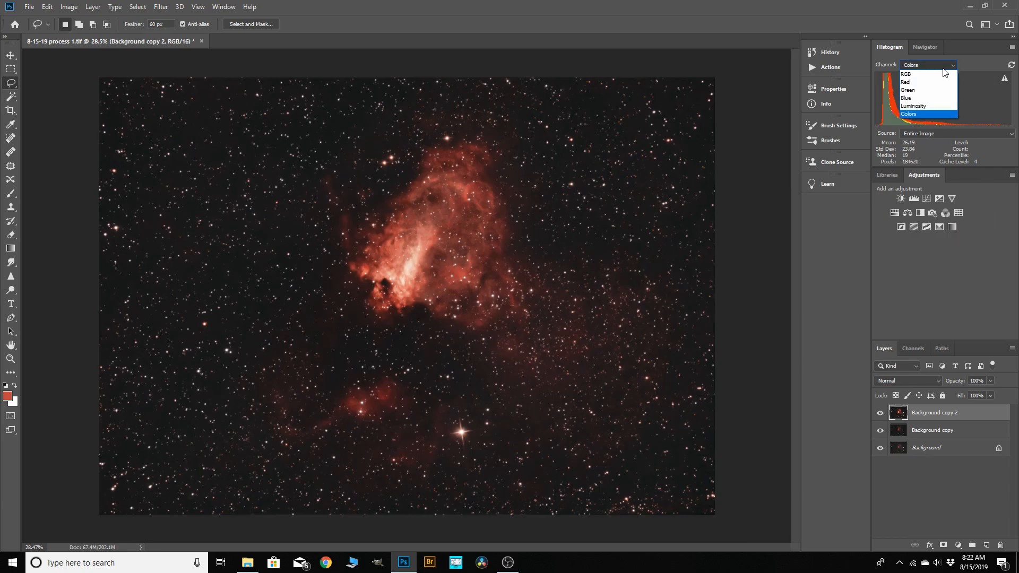
{"action": "left_click", "coordinate": [917, 76]}
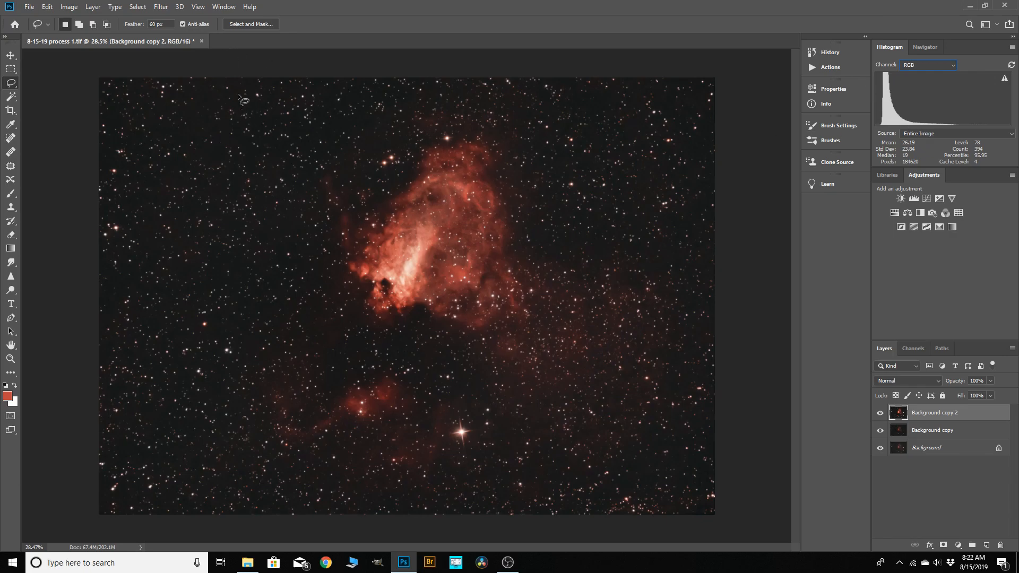
Darken the sky background with a Levels adjustment by raising the RGB black input level up to the start of the histogram data.
{"action": "left_click", "coordinate": [69, 8]}
{"action": "mouse_move", "coordinate": [81, 36]}
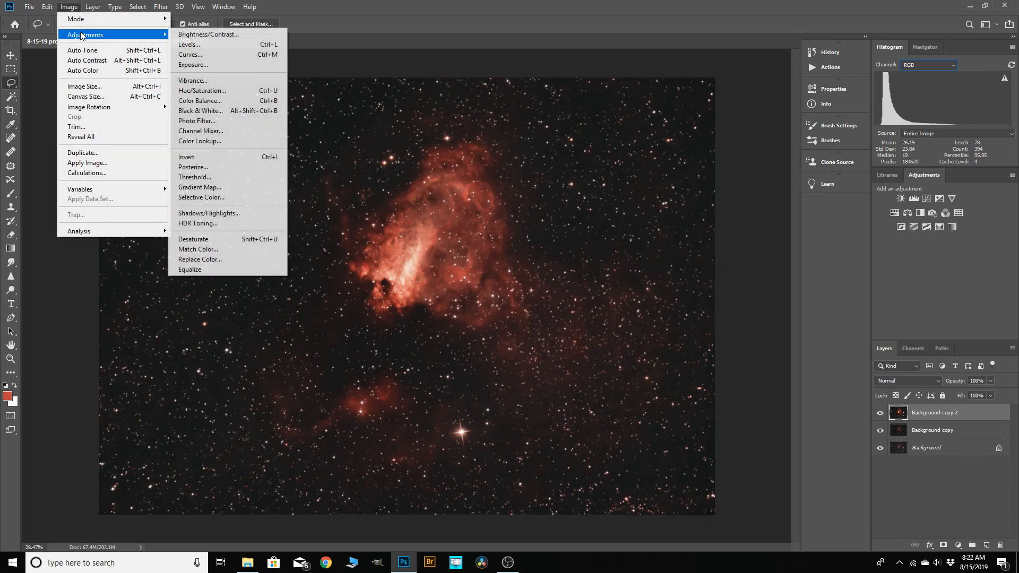
{"action": "left_click", "coordinate": [183, 40]}
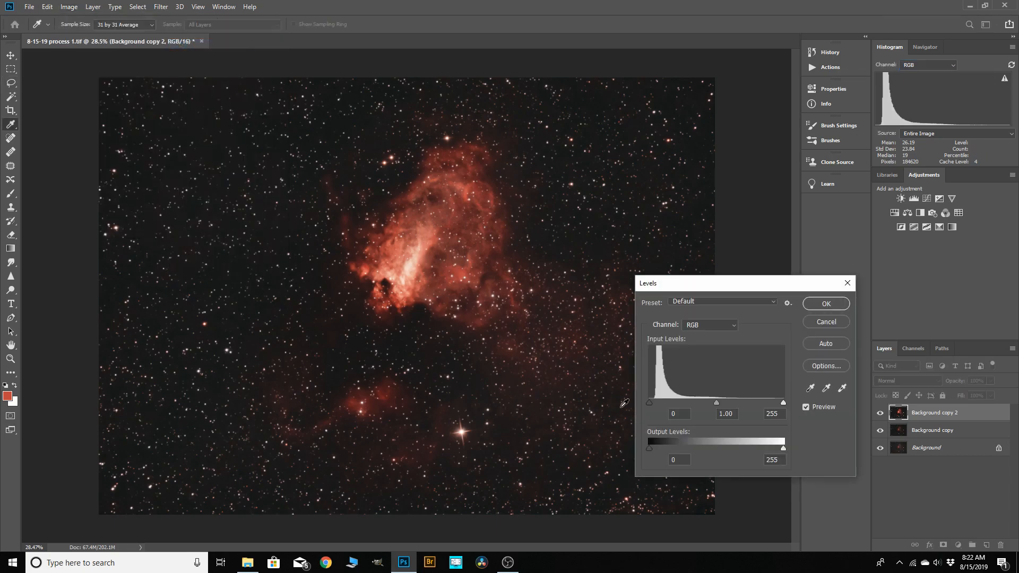
{"action": "left_click_drag", "start_coordinate": [649, 402], "coordinate": [651, 402]}
{"action": "left_click_drag", "start_coordinate": [651, 402], "coordinate": [654, 402]}
{"action": "left_click", "coordinate": [818, 307]}
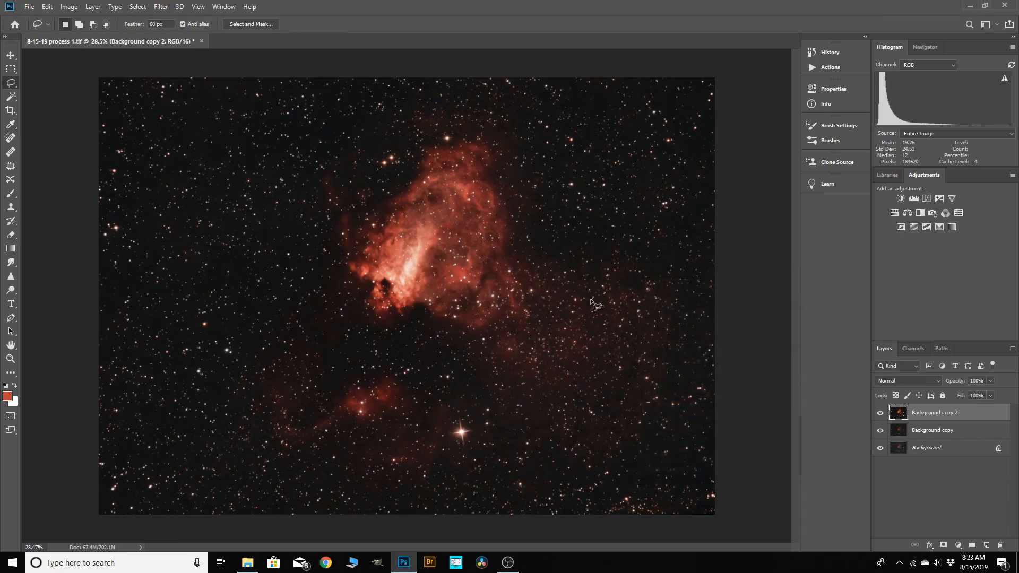
Inspect the darkened sky up close, begin another Curves adjustment with on-image sampling and anchor the dark sky above the nebula.
{"action": "scroll", "coordinate": [126, 374], "scroll_direction": "up", "scroll_amount": 3}
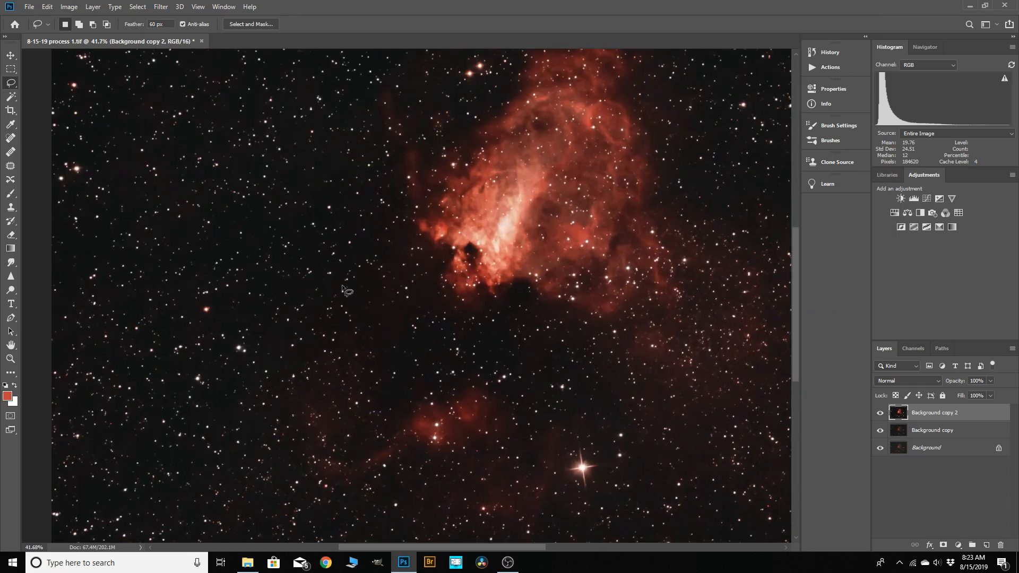
{"action": "scroll", "coordinate": [95, 269], "scroll_direction": "up", "scroll_amount": 4}
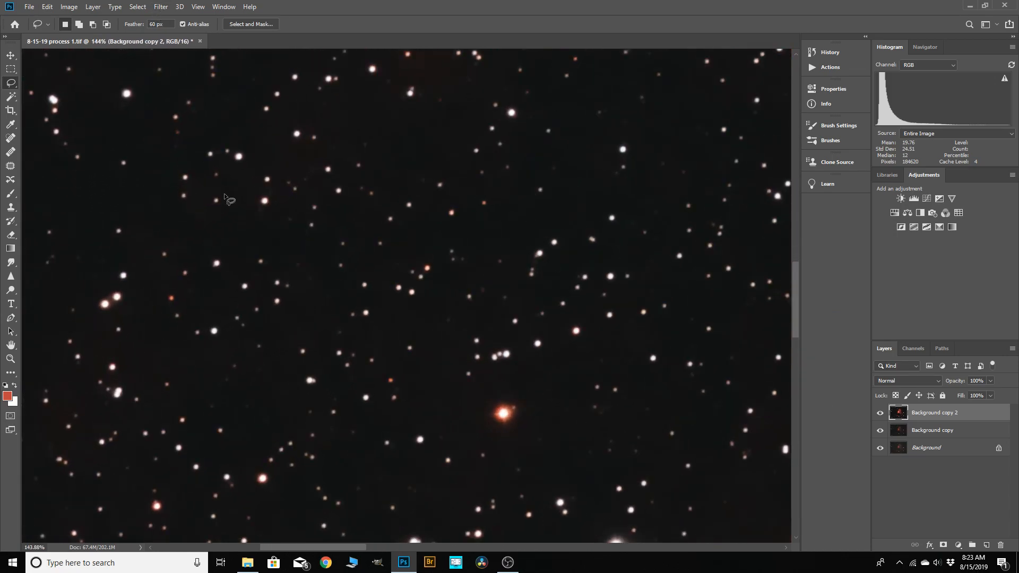
{"action": "scroll", "coordinate": [260, 265], "scroll_direction": "down", "scroll_amount": 2}
{"action": "scroll", "coordinate": [293, 291], "scroll_direction": "down", "scroll_amount": 5}
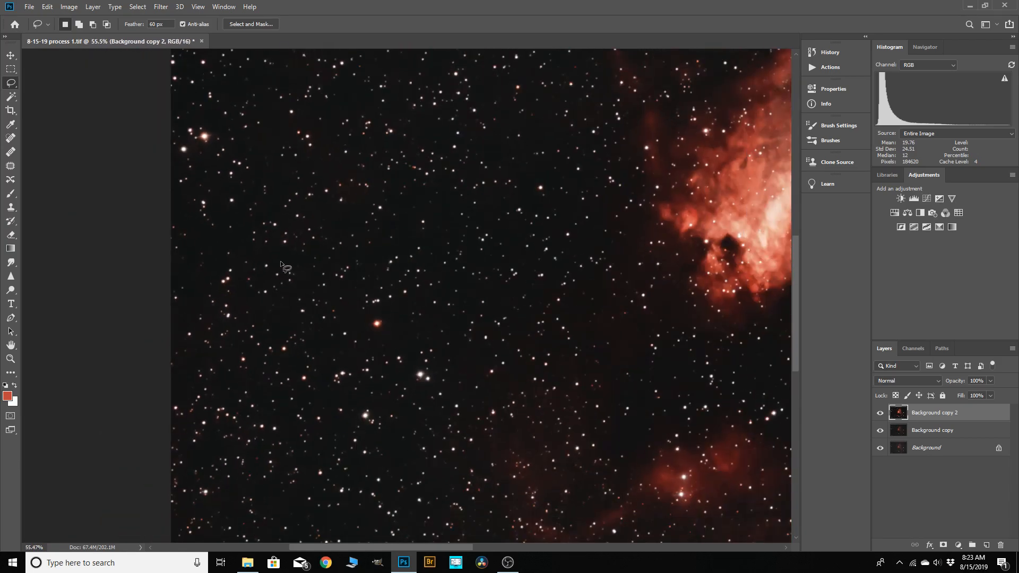
{"action": "scroll", "coordinate": [285, 276], "scroll_direction": "down", "scroll_amount": 2}
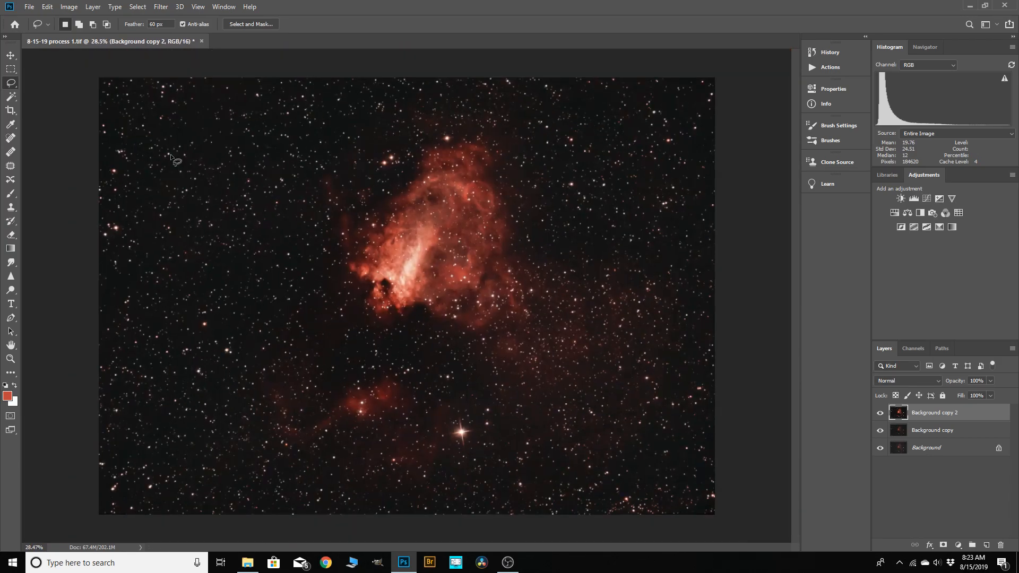
{"action": "left_click", "coordinate": [69, 7]}
{"action": "mouse_move", "coordinate": [149, 34]}
{"action": "left_click", "coordinate": [189, 54]}
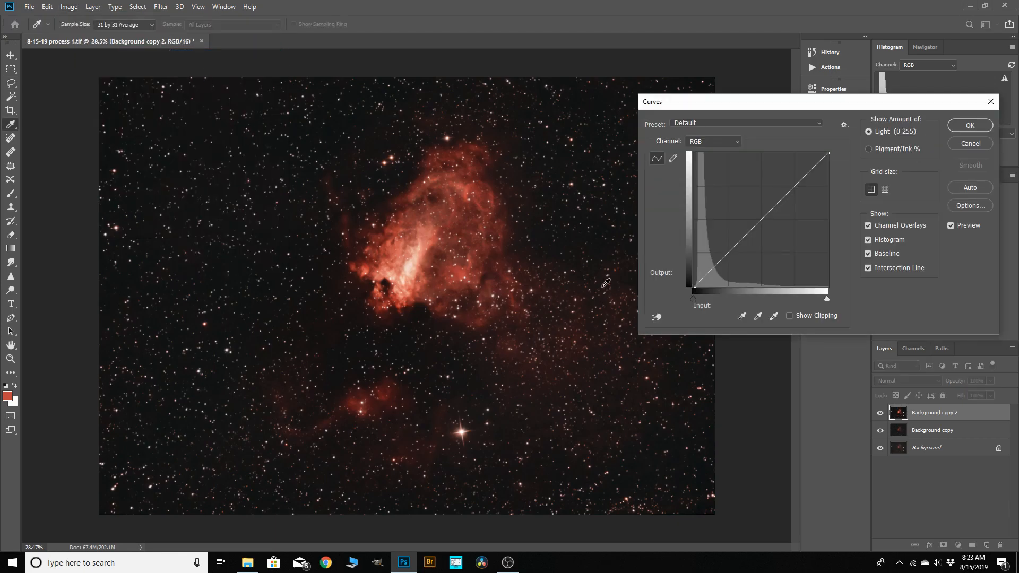
{"action": "left_click", "coordinate": [657, 317]}
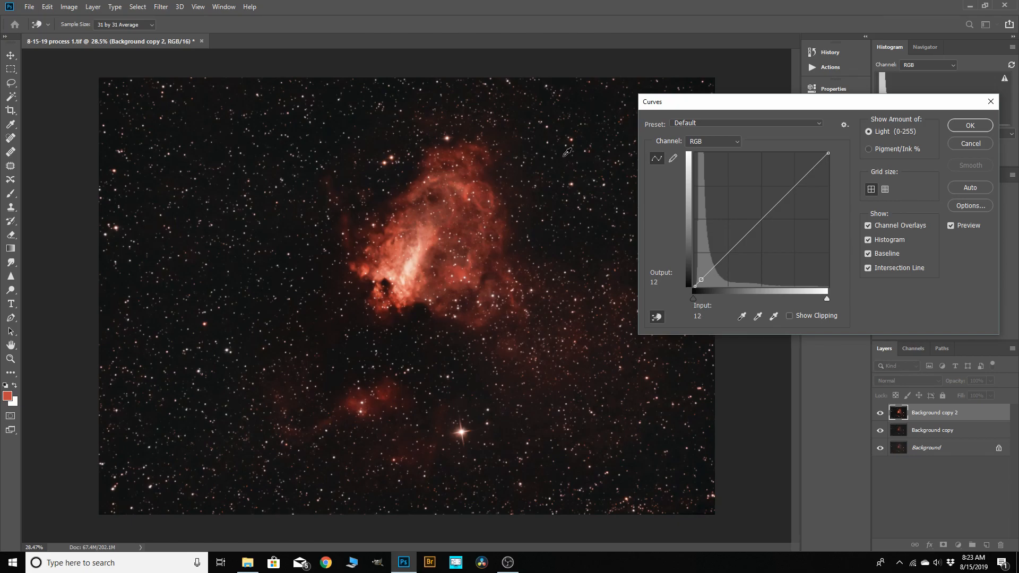
{"action": "left_click", "coordinate": [579, 97]}
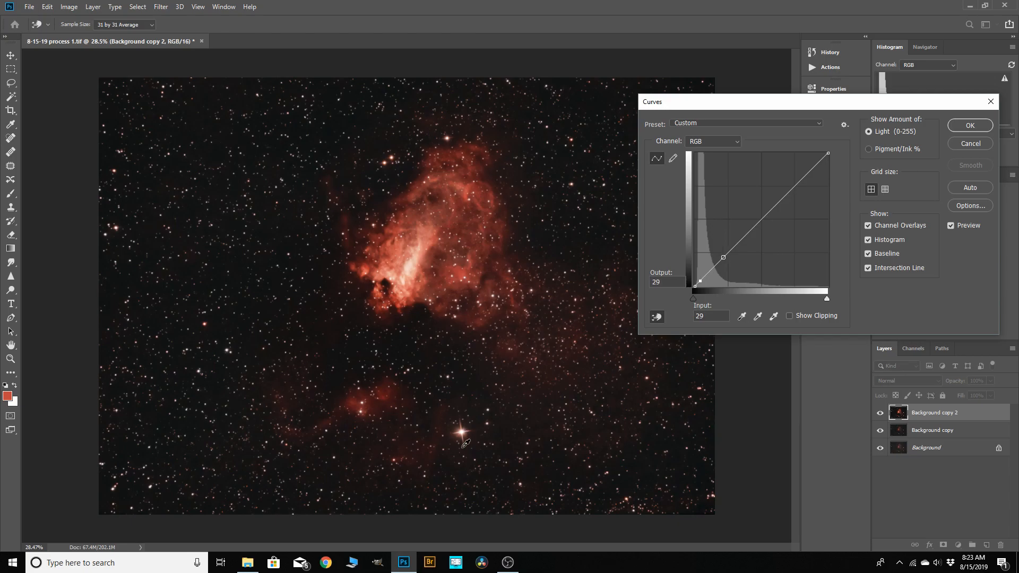
Pin the brighter tones on the RGB curve with anchors at input and output 86 and at input and output 98.
{"action": "scroll", "coordinate": [459, 435], "scroll_direction": "up", "scroll_amount": 5}
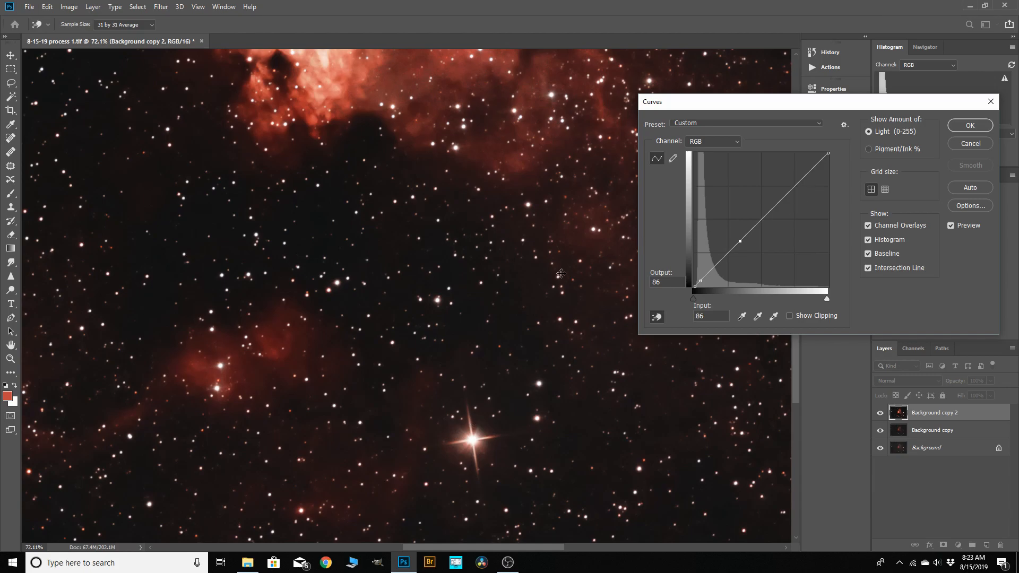
{"action": "left_click_drag", "start_coordinate": [716, 264], "coordinate": [717, 256]}
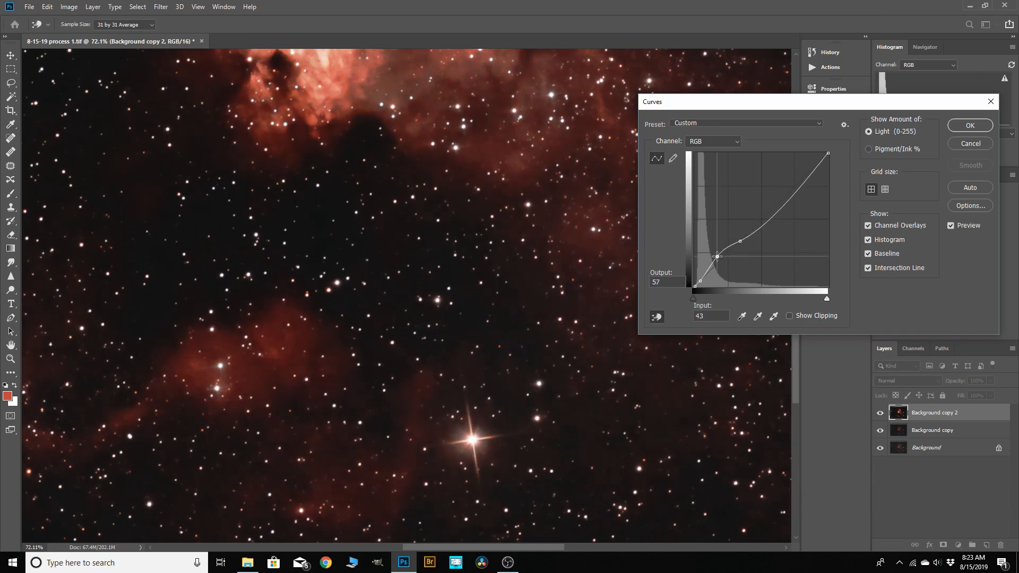
{"action": "left_click_drag", "start_coordinate": [716, 256], "coordinate": [688, 257]}
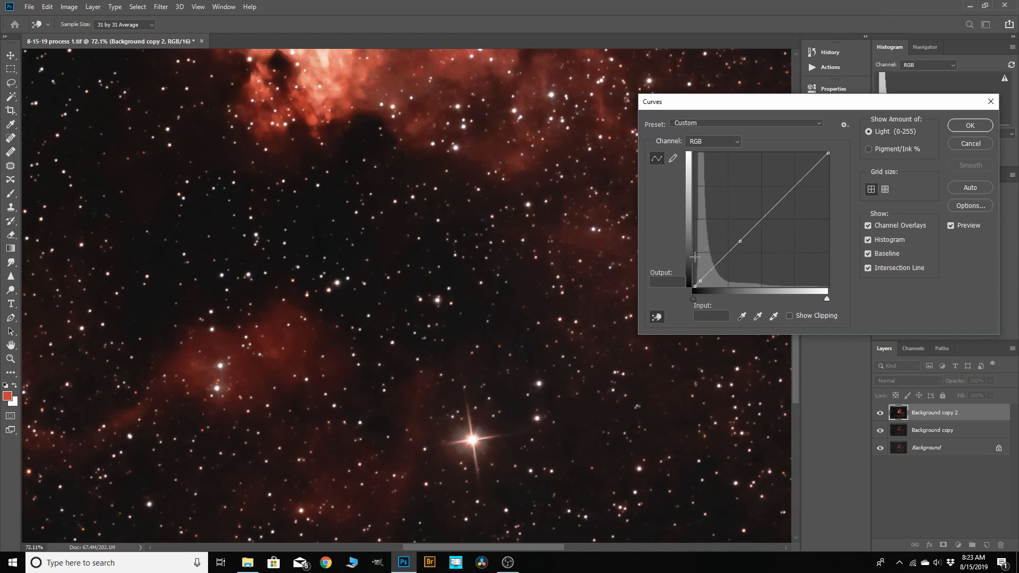
{"action": "left_click", "coordinate": [746, 234]}
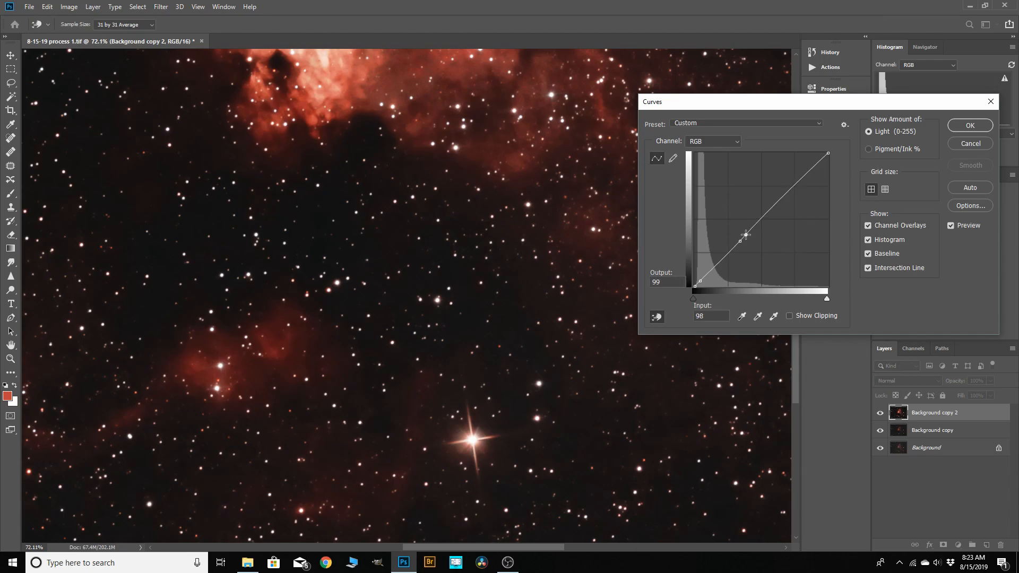
{"action": "double_click", "coordinate": [667, 283]}
{"action": "type", "text": "98"}
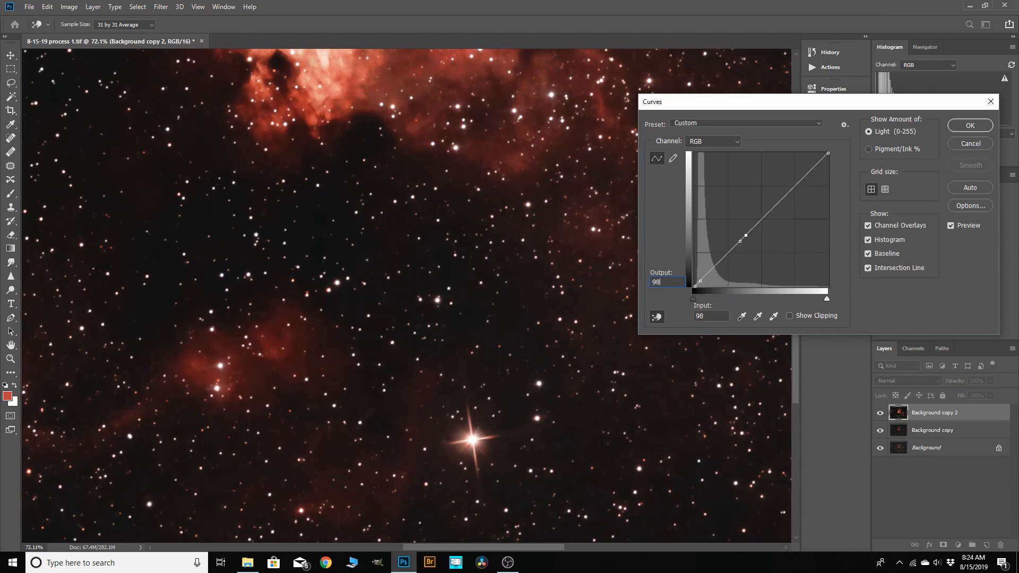
Lift the faint nebulosity with an RGB curve point at input 38 and output 53 and check the whole image.
{"action": "left_click_drag", "start_coordinate": [717, 263], "coordinate": [714, 258]}
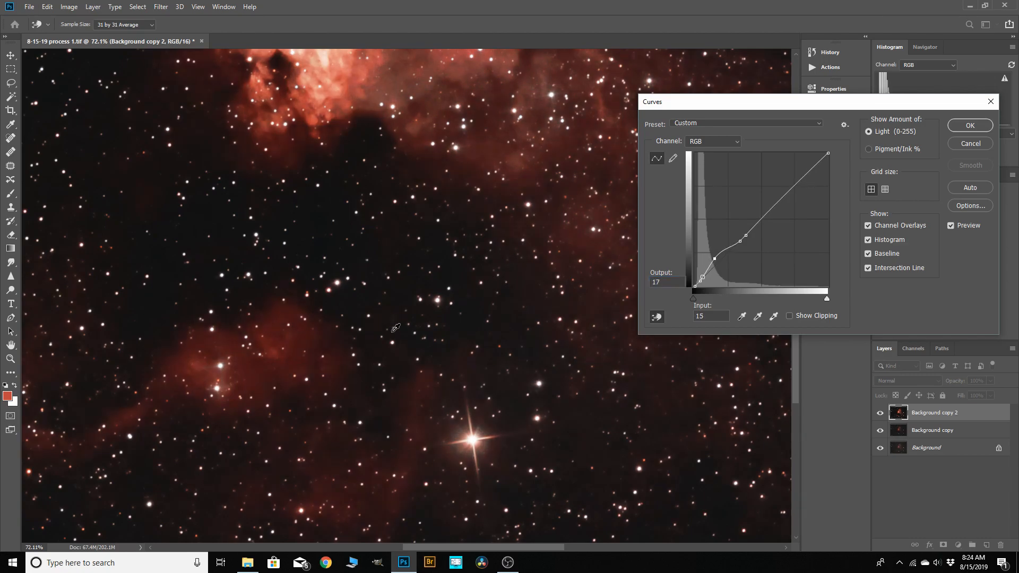
{"action": "scroll", "coordinate": [395, 328], "scroll_direction": "down", "scroll_amount": 4}
{"action": "key", "text": "ctrl+0"}
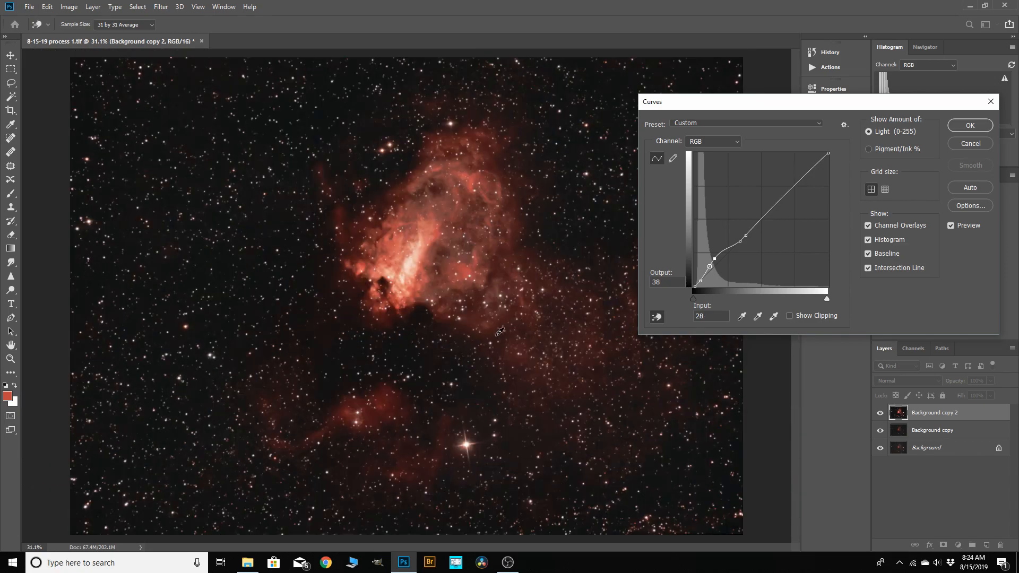
{"action": "scroll", "coordinate": [548, 228], "scroll_direction": "down", "scroll_amount": 2}
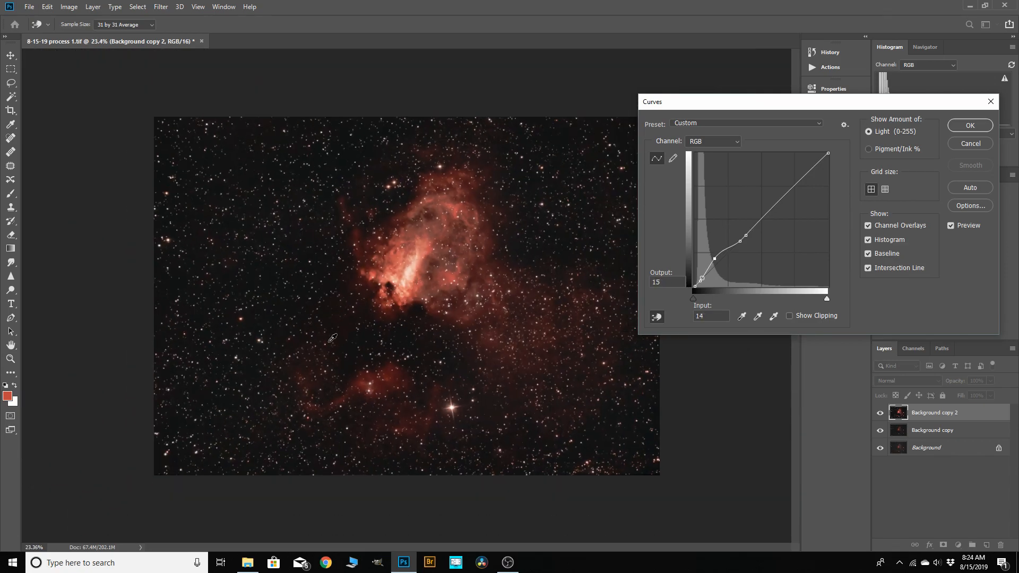
{"action": "scroll", "coordinate": [431, 230], "scroll_direction": "up", "scroll_amount": 1}
{"action": "scroll", "coordinate": [430, 230], "scroll_direction": "up", "scroll_amount": 2}
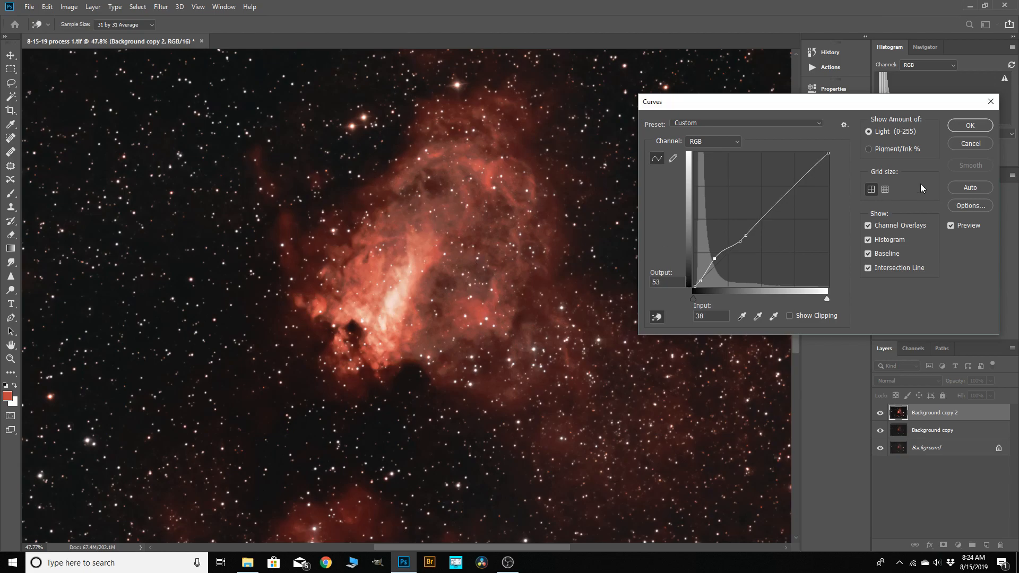
Compare the image with and without the adjustment and soften the lifted curve point to input 48 and output 53.
{"action": "left_click", "coordinate": [951, 226]}
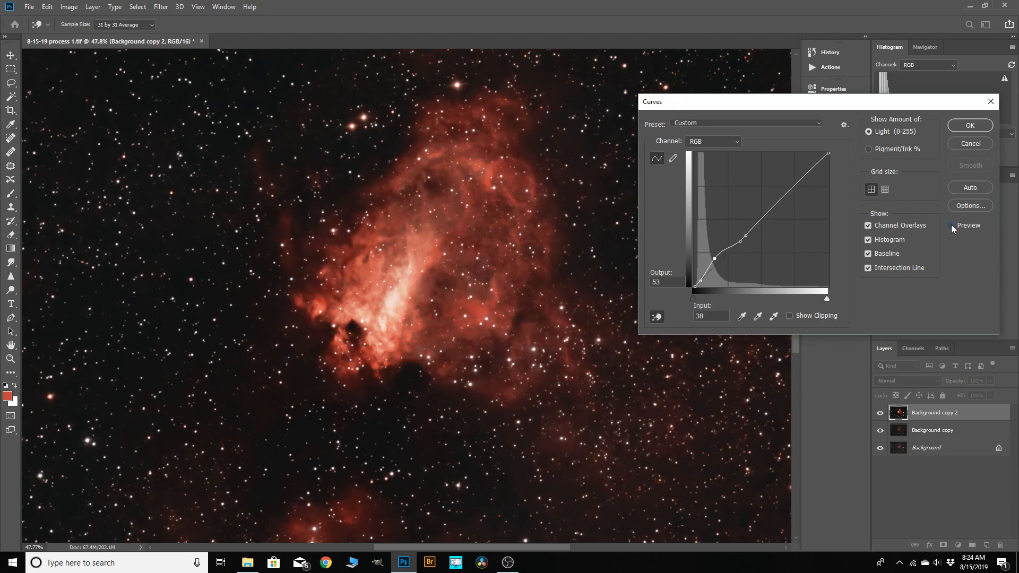
{"action": "left_click", "coordinate": [950, 225]}
{"action": "left_click", "coordinate": [951, 226]}
{"action": "left_click_drag", "start_coordinate": [714, 258], "coordinate": [716, 258]}
{"action": "left_click", "coordinate": [950, 225]}
{"action": "left_click_drag", "start_coordinate": [716, 257], "coordinate": [720, 259]}
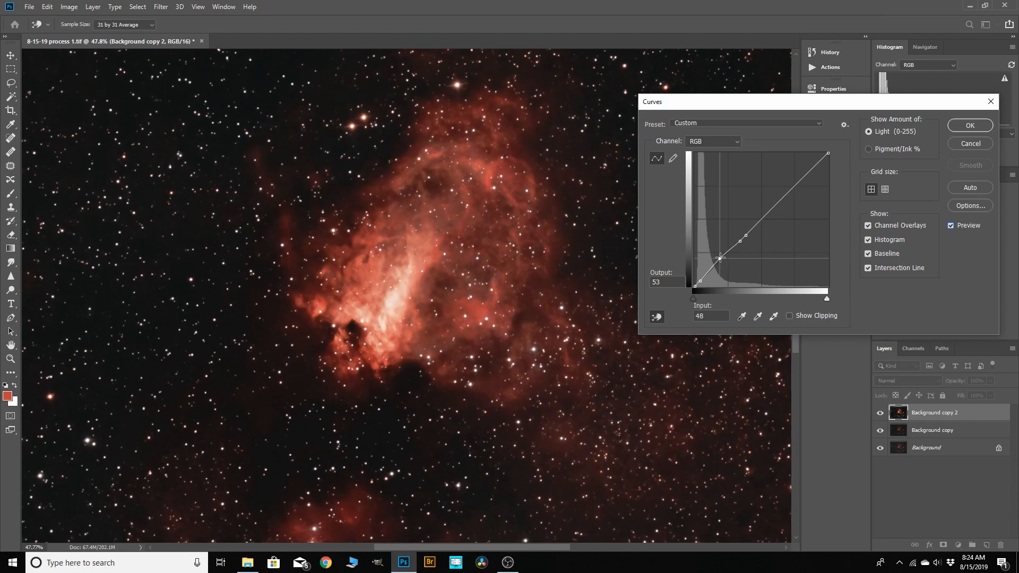
{"action": "scroll", "coordinate": [478, 261], "scroll_direction": "down", "scroll_amount": 2}
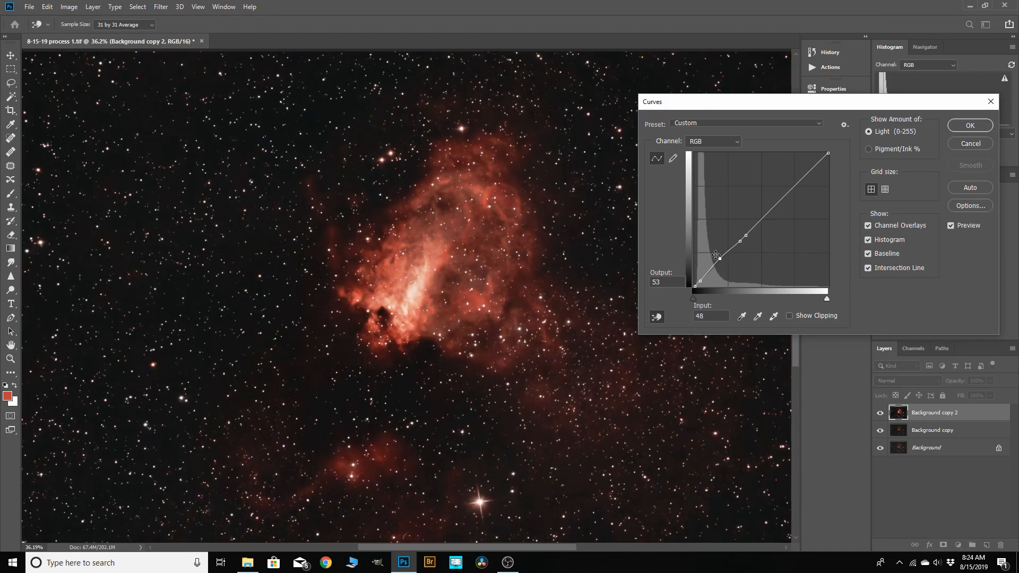
{"action": "scroll", "coordinate": [473, 229], "scroll_direction": "down", "scroll_amount": 1}
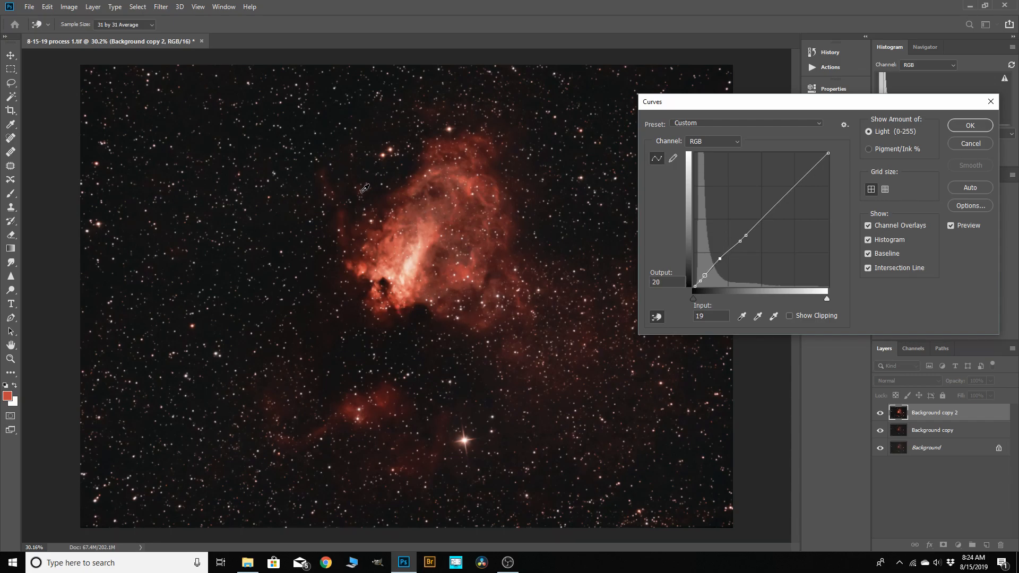
Apply the Curves adjustment, check the nebula up close and duplicate the Background copy 2 layer.
{"action": "scroll", "coordinate": [437, 150], "scroll_direction": "down", "scroll_amount": 1}
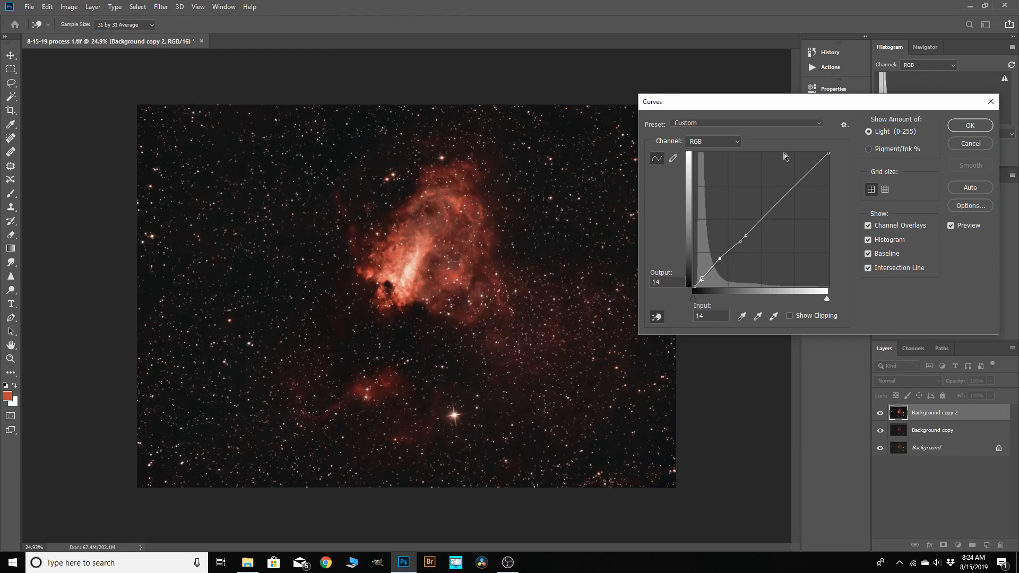
{"action": "left_click", "coordinate": [974, 125]}
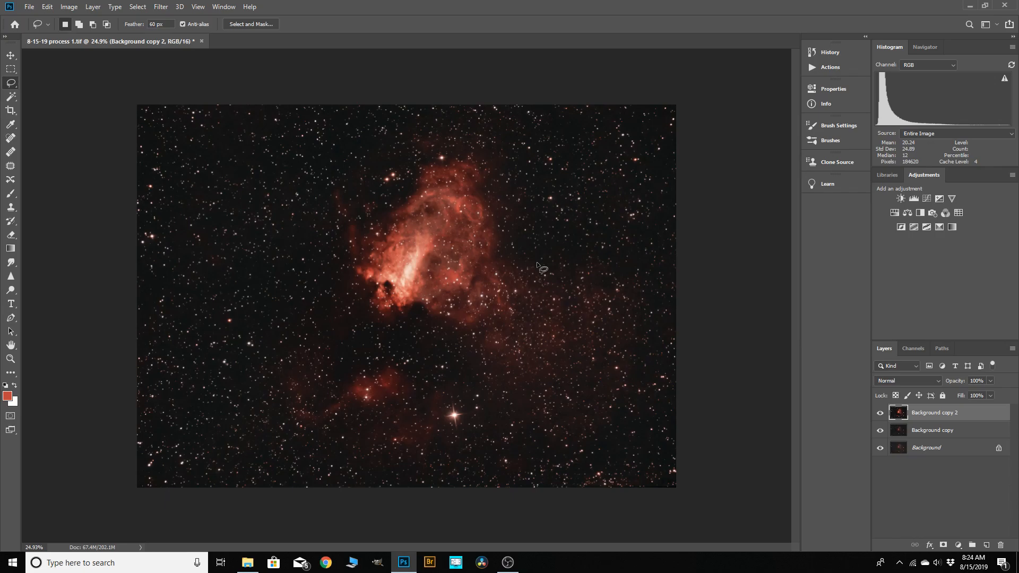
{"action": "scroll", "coordinate": [317, 352], "scroll_direction": "up", "scroll_amount": 2}
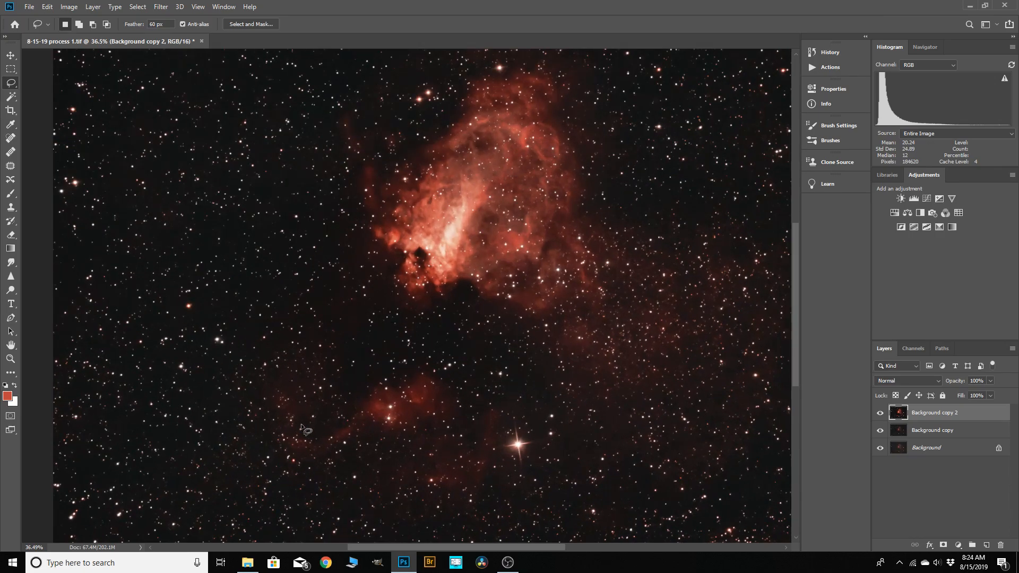
{"action": "scroll", "coordinate": [398, 319], "scroll_direction": "down", "scroll_amount": 1}
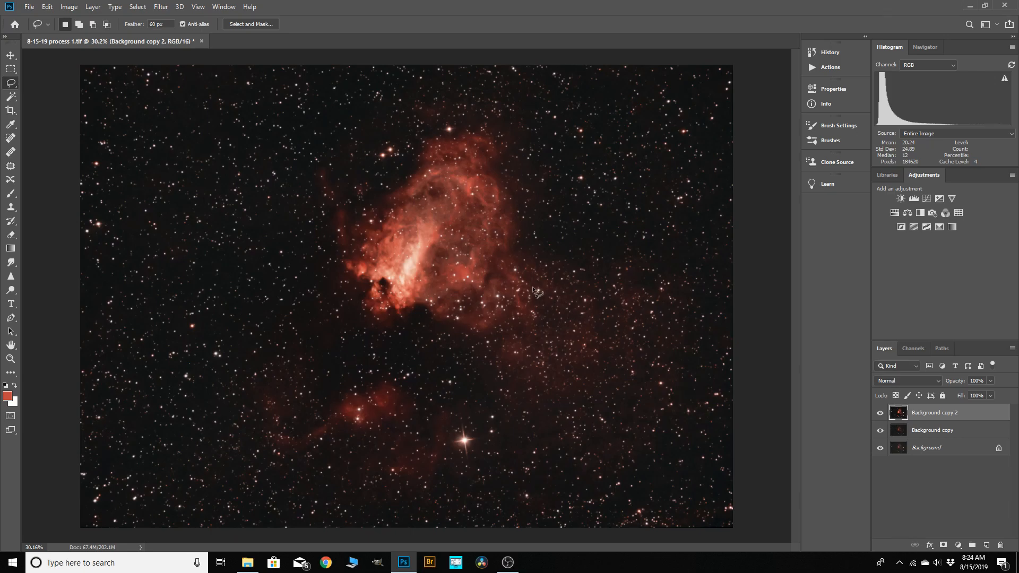
{"action": "scroll", "coordinate": [438, 169], "scroll_direction": "up", "scroll_amount": 2}
{"action": "scroll", "coordinate": [439, 169], "scroll_direction": "up", "scroll_amount": 2}
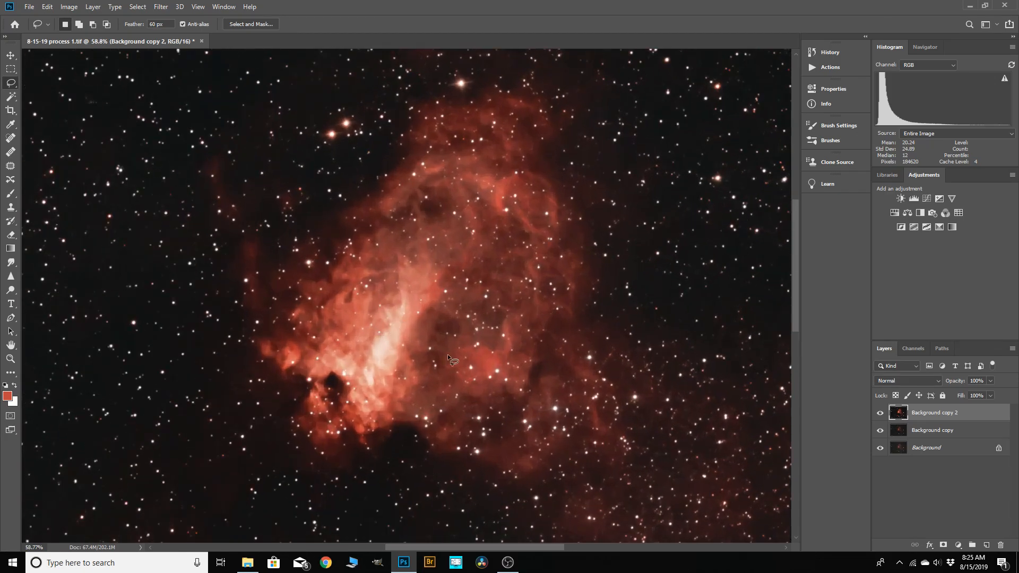
{"action": "left_click_drag", "start_coordinate": [929, 418], "coordinate": [985, 545]}
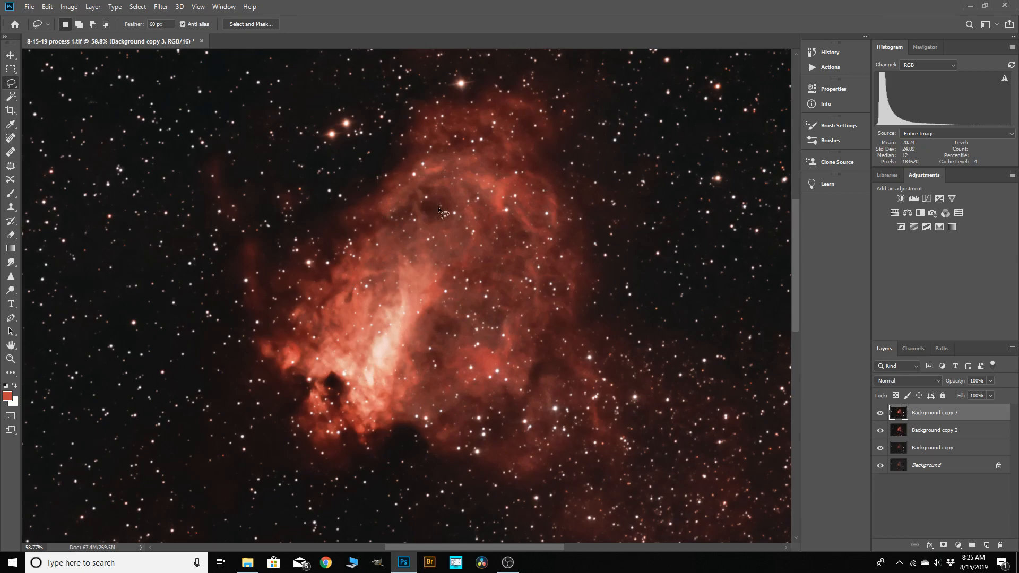
Begin a Color Range selection based on Sampled Colors and sample the dim red glow along the nebula's outer edge.
{"action": "scroll", "coordinate": [448, 203], "scroll_direction": "down", "scroll_amount": 1}
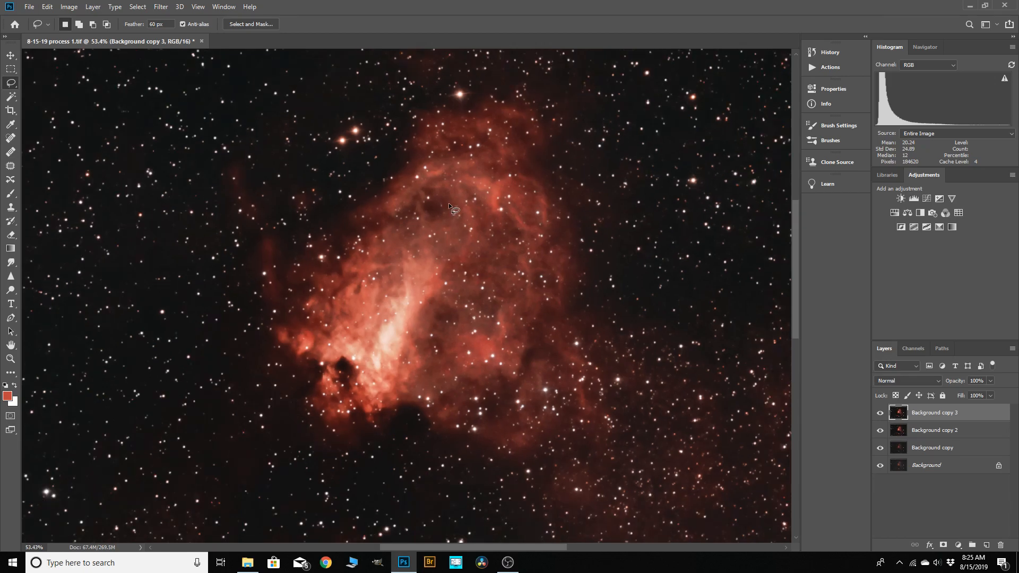
{"action": "left_click", "coordinate": [135, 7]}
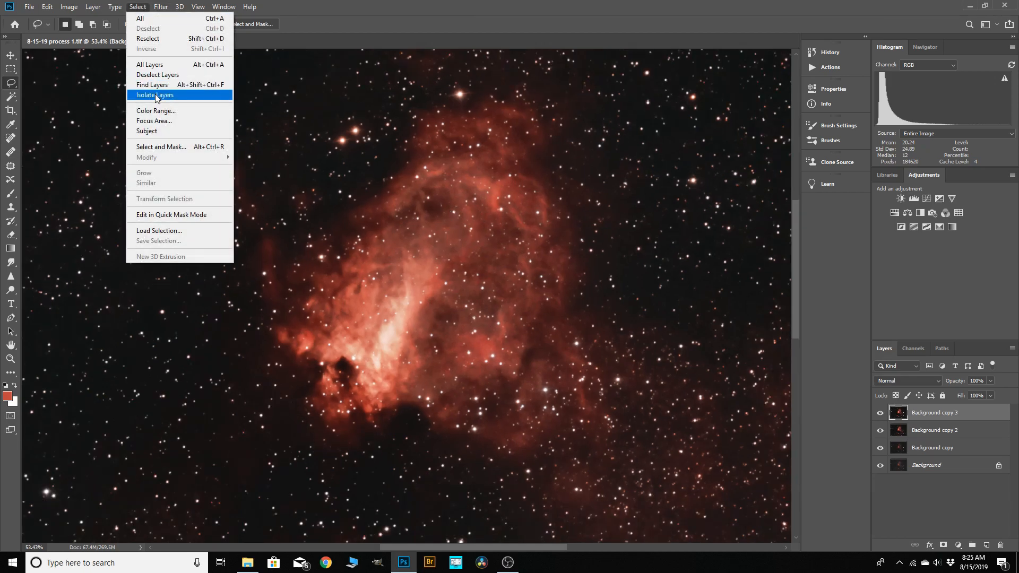
{"action": "left_click", "coordinate": [154, 112]}
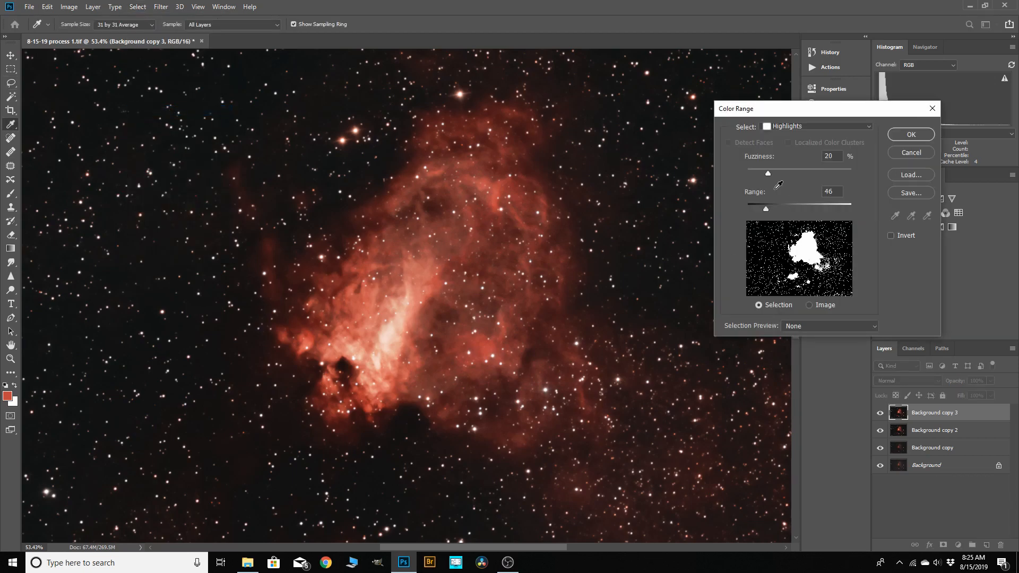
{"action": "left_click", "coordinate": [868, 127]}
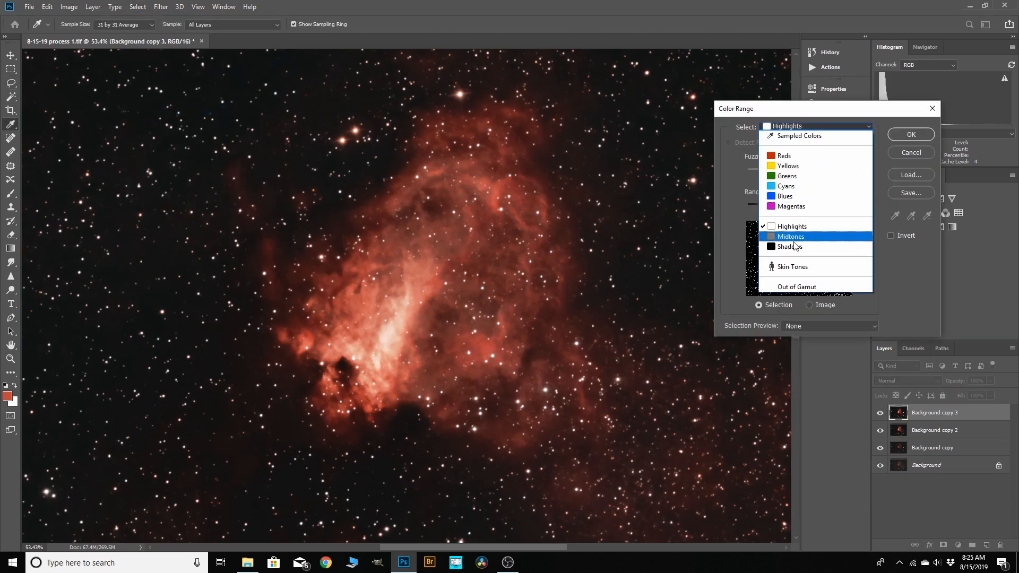
{"action": "left_click", "coordinate": [795, 136]}
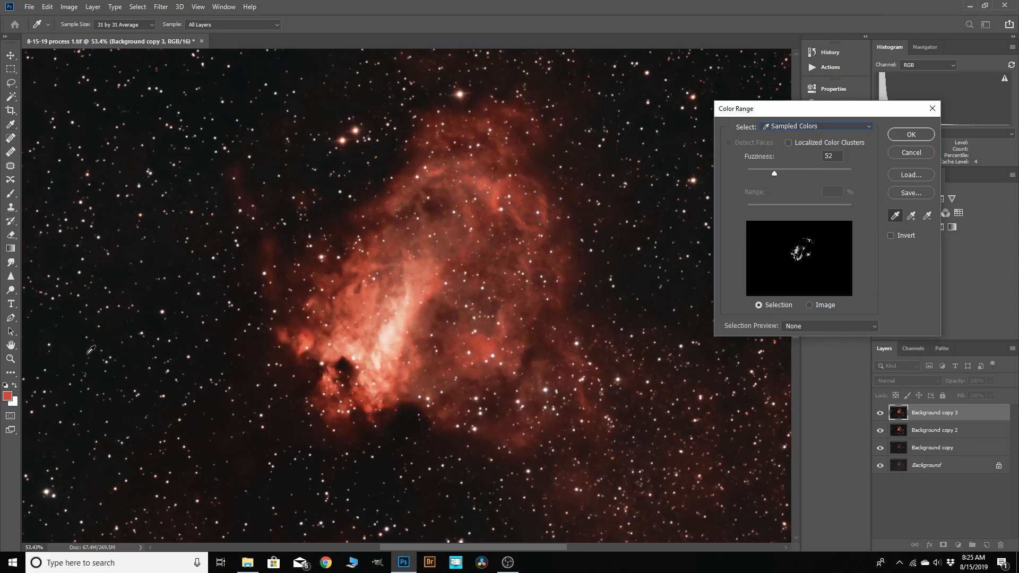
{"action": "scroll", "coordinate": [584, 193], "scroll_direction": "up", "scroll_amount": 3}
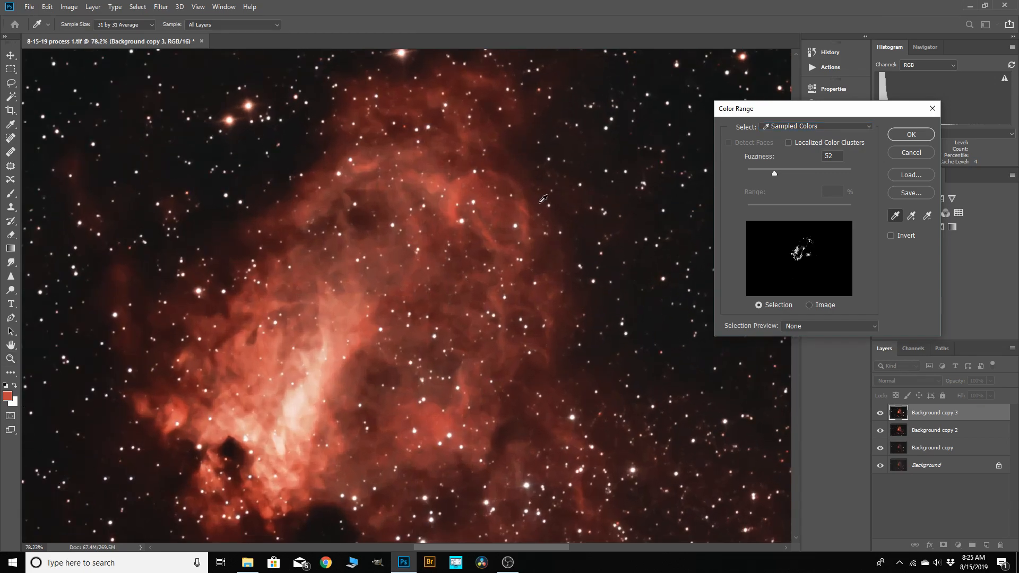
{"action": "scroll", "coordinate": [545, 199], "scroll_direction": "up", "scroll_amount": 3}
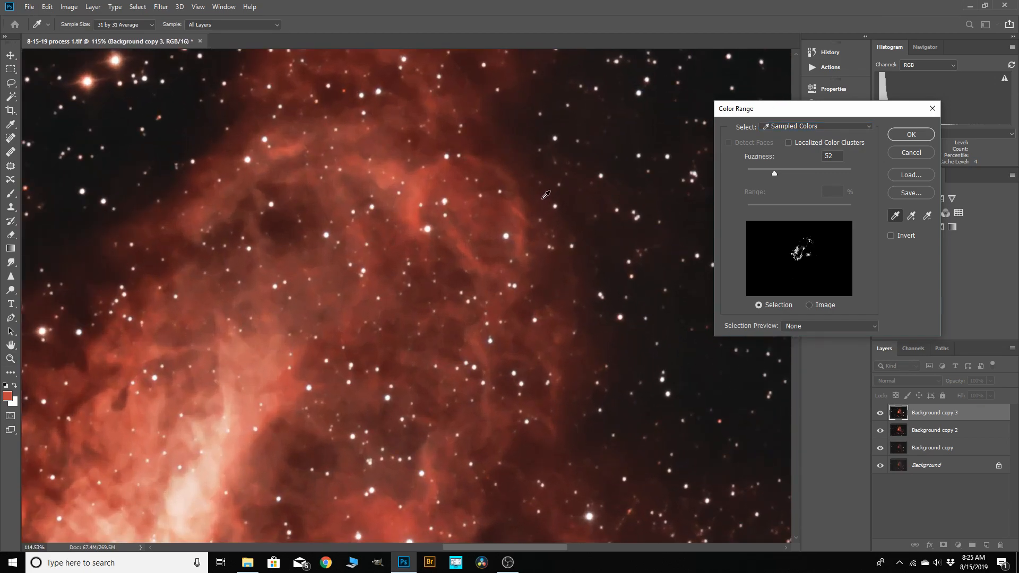
{"action": "left_click", "coordinate": [542, 199]}
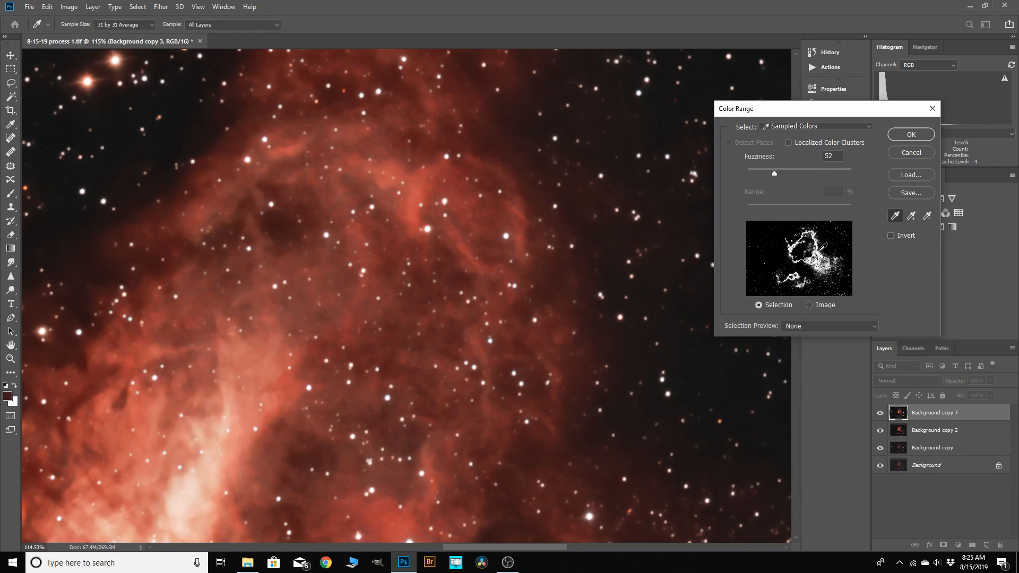
Set the Color Range fuzziness to 53, create the selection and check it over the nebula.
{"action": "left_click_drag", "start_coordinate": [772, 174], "coordinate": [790, 175]}
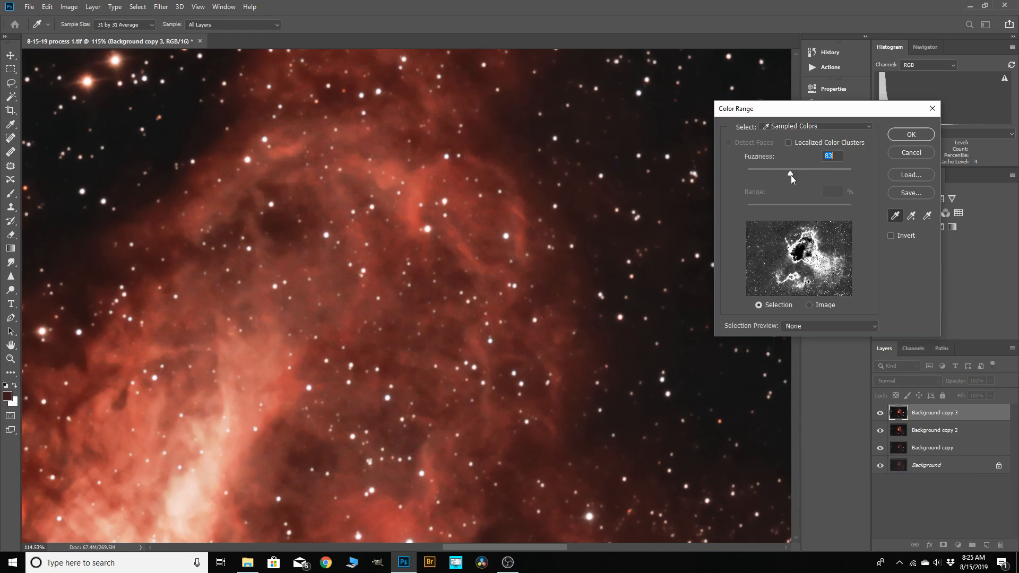
{"action": "left_click_drag", "start_coordinate": [788, 175], "coordinate": [775, 175]}
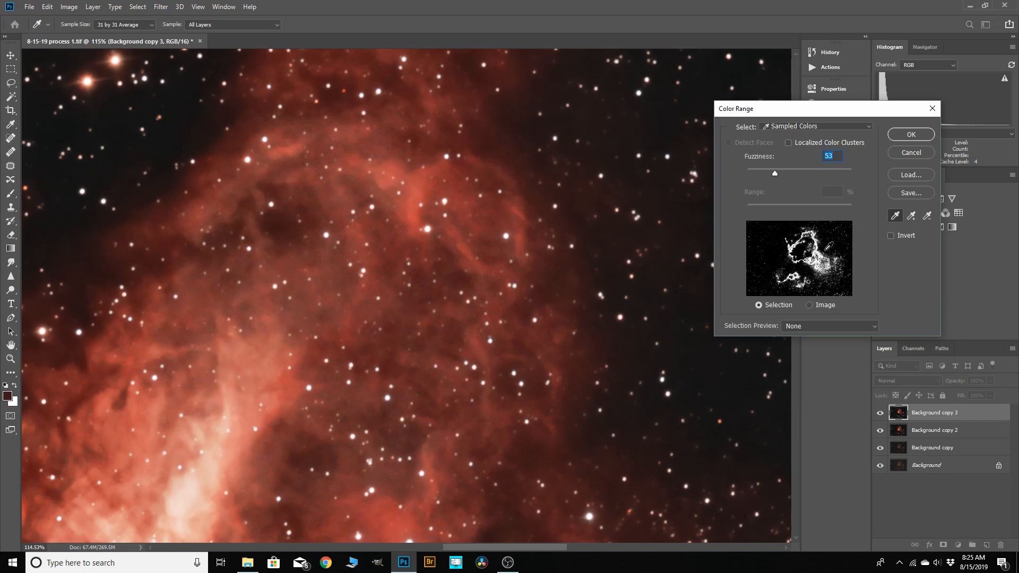
{"action": "left_click", "coordinate": [911, 134]}
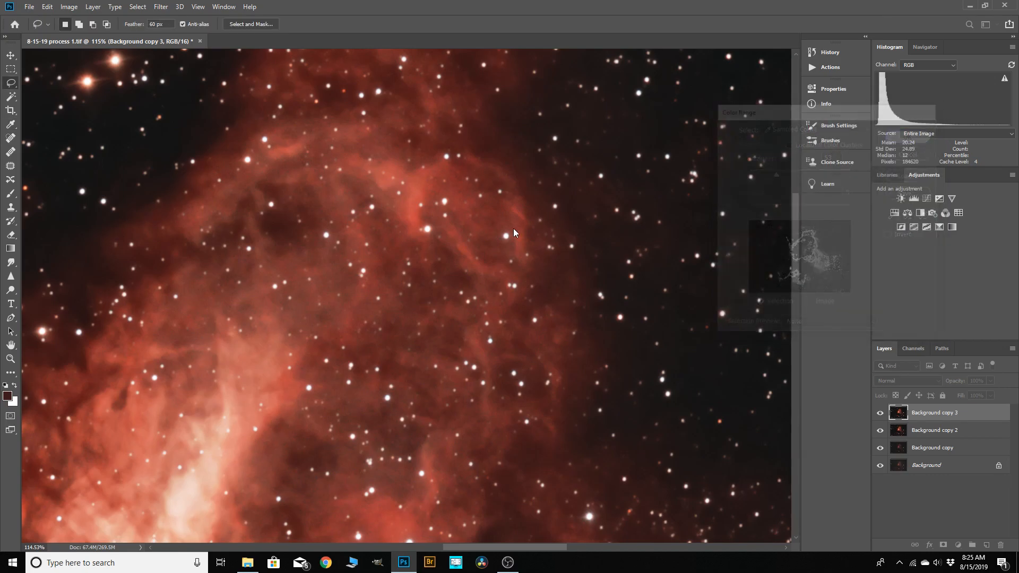
{"action": "key", "text": "l"}
{"action": "scroll", "coordinate": [467, 215], "scroll_direction": "down", "scroll_amount": 5}
{"action": "scroll", "coordinate": [466, 214], "scroll_direction": "down", "scroll_amount": 3}
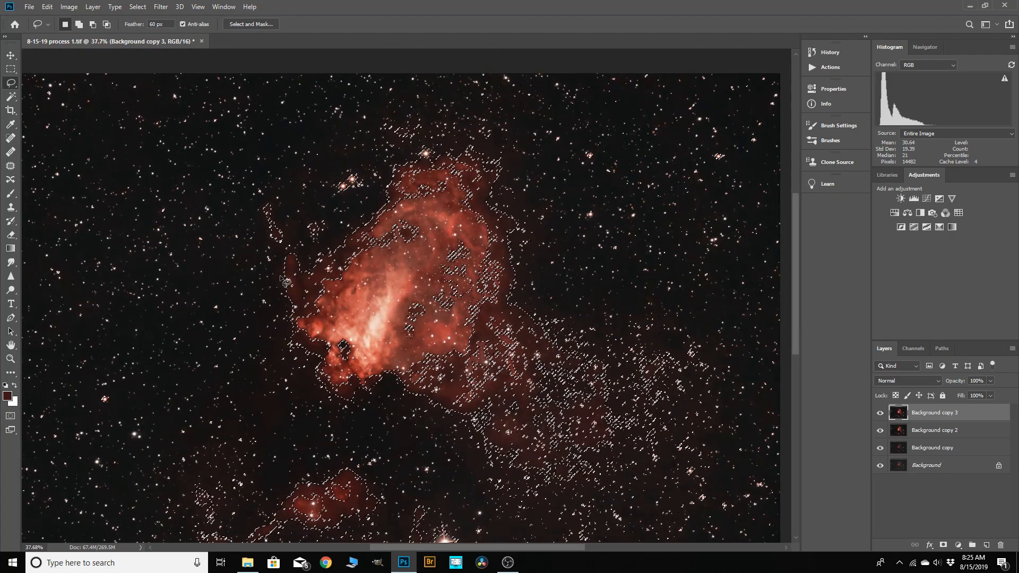
Refine the selection in Select and Mask with a 39.5 px feather and 11% contrast.
{"action": "left_click", "coordinate": [137, 6]}
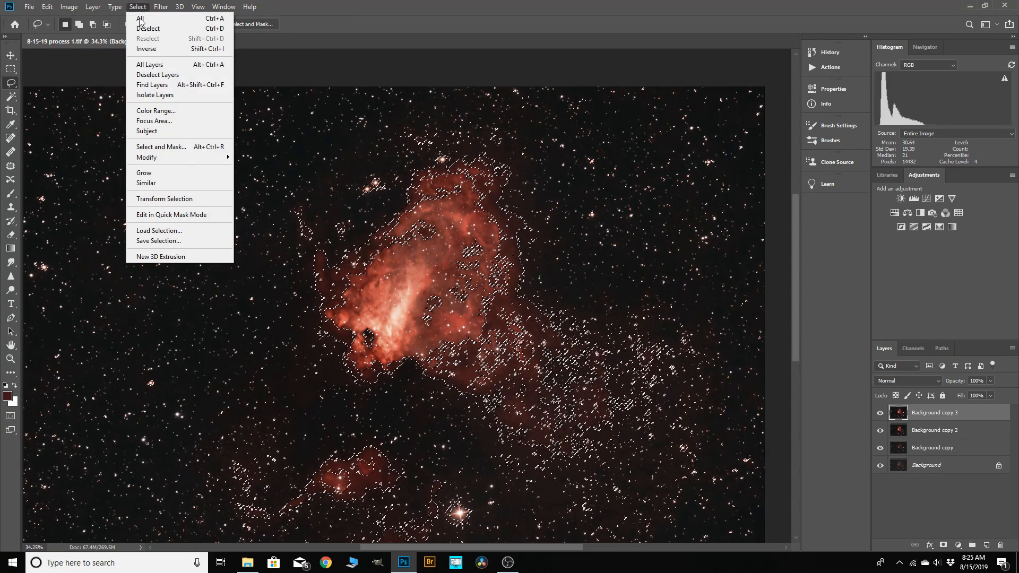
{"action": "left_click", "coordinate": [161, 147]}
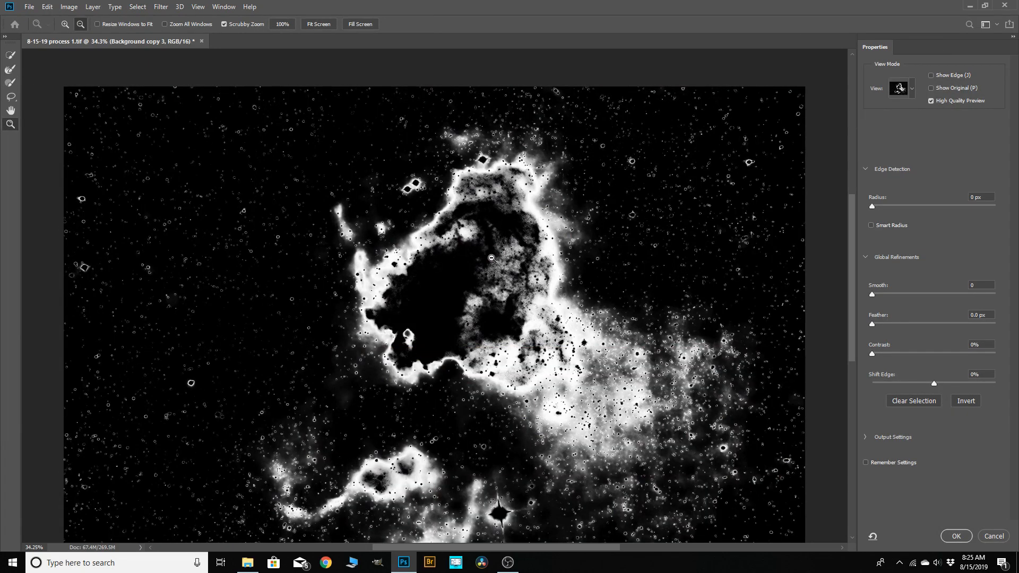
{"action": "left_click_drag", "start_coordinate": [872, 324], "coordinate": [935, 330]}
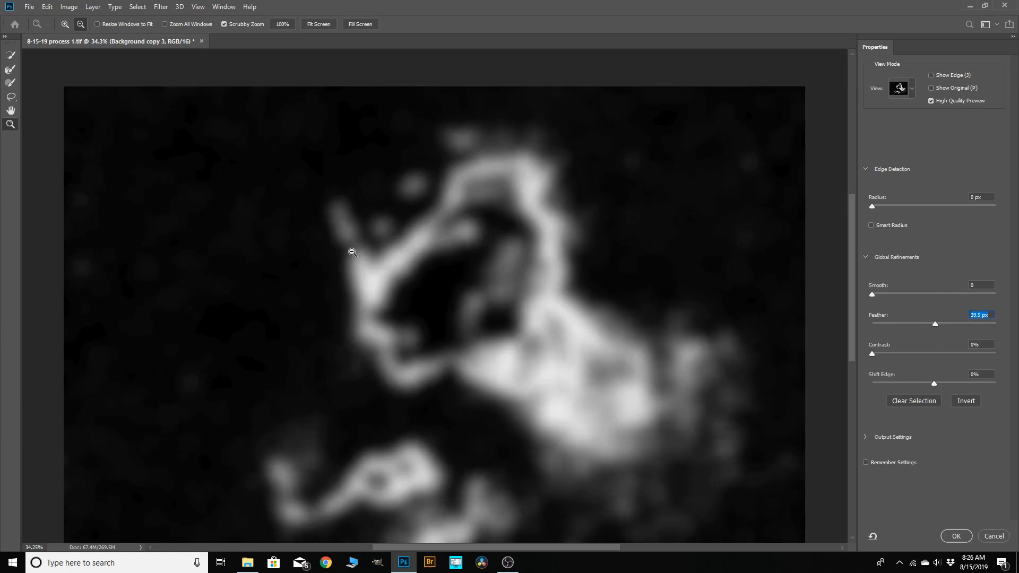
{"action": "left_click", "coordinate": [874, 354]}
{"action": "left_click_drag", "start_coordinate": [885, 354], "coordinate": [886, 354]}
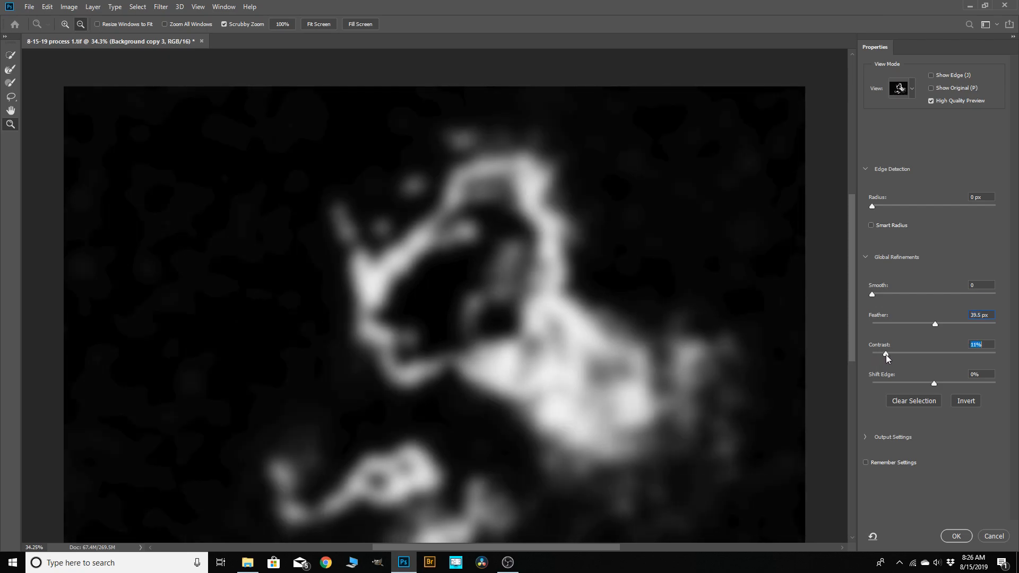
{"action": "left_click", "coordinate": [957, 536]}
{"action": "scroll", "coordinate": [595, 212], "scroll_direction": "down", "scroll_amount": 1}
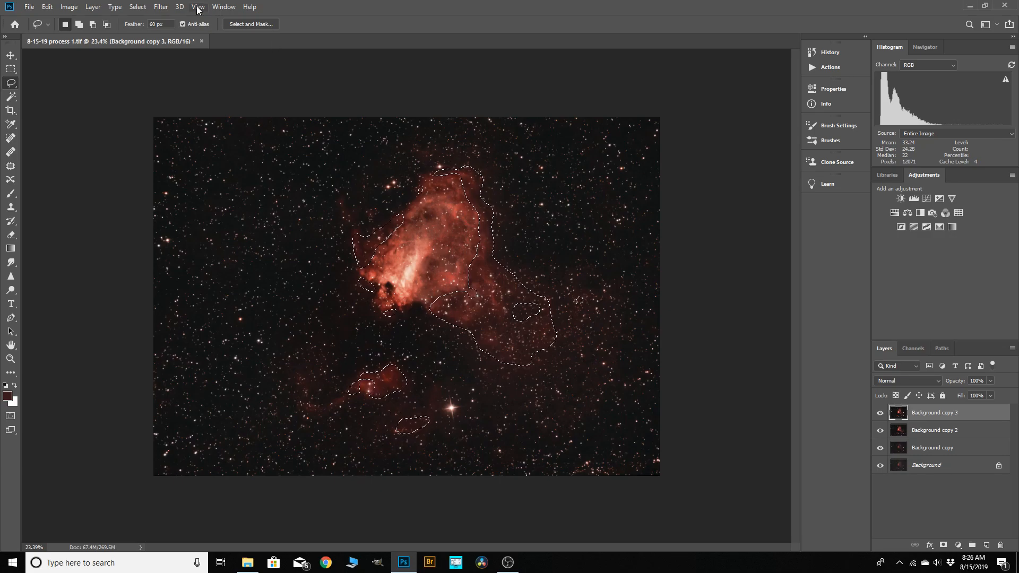
{"action": "scroll", "coordinate": [463, 248], "scroll_direction": "up", "scroll_amount": 1}
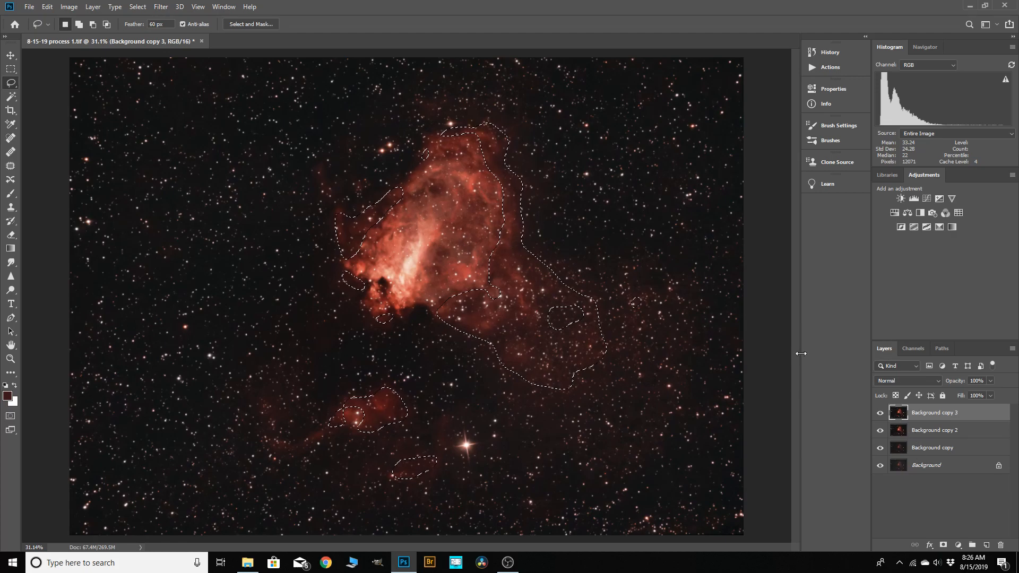
Copy the selected faint nebula areas to a new layer.
{"action": "left_click", "coordinate": [98, 10]}
{"action": "mouse_move", "coordinate": [105, 25]}
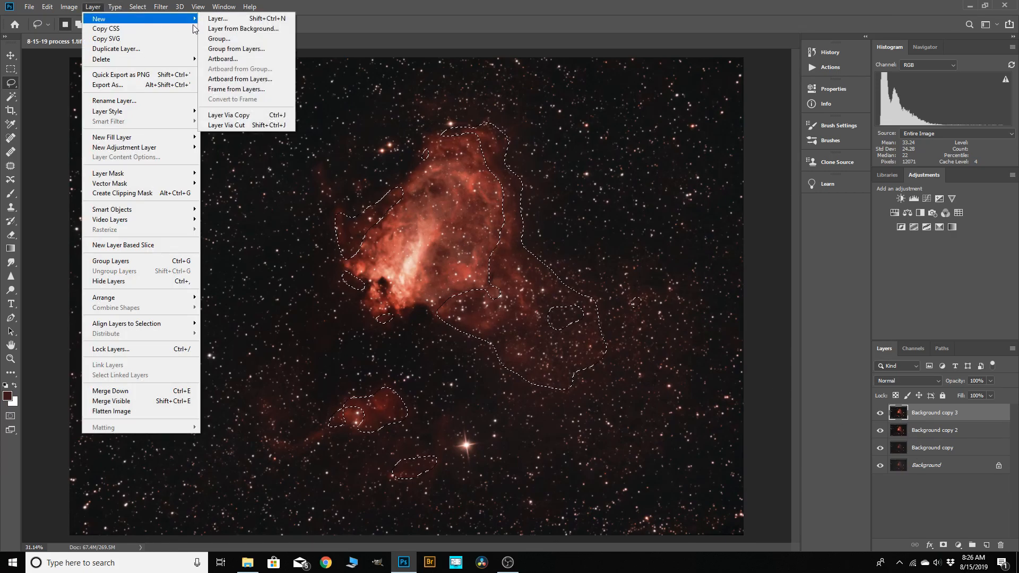
{"action": "left_click", "coordinate": [228, 115]}
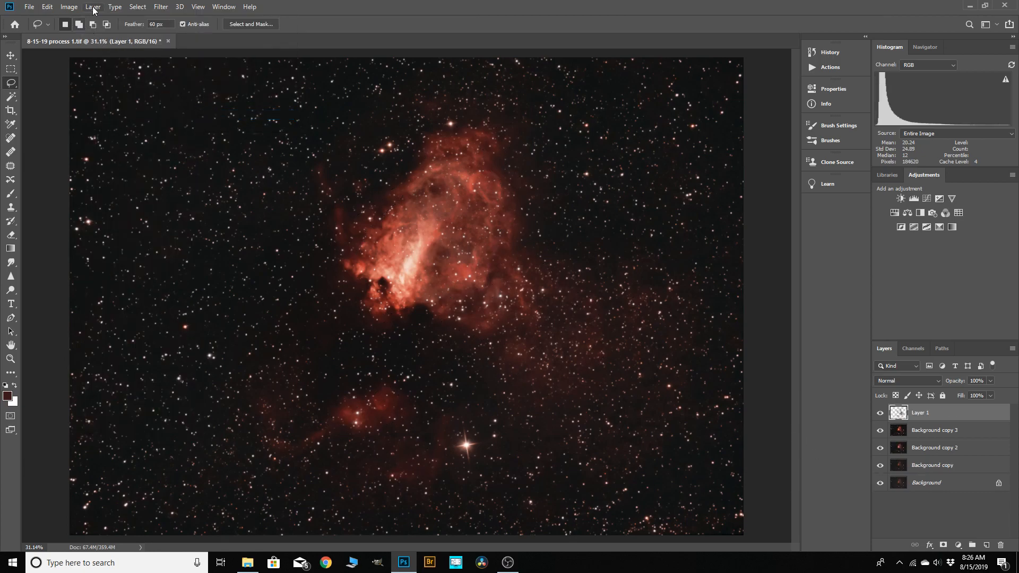
Try to brighten the copied nebula layer with an RGB curve point at input 109 and output 112.
{"action": "left_click", "coordinate": [75, 9]}
{"action": "mouse_move", "coordinate": [88, 36]}
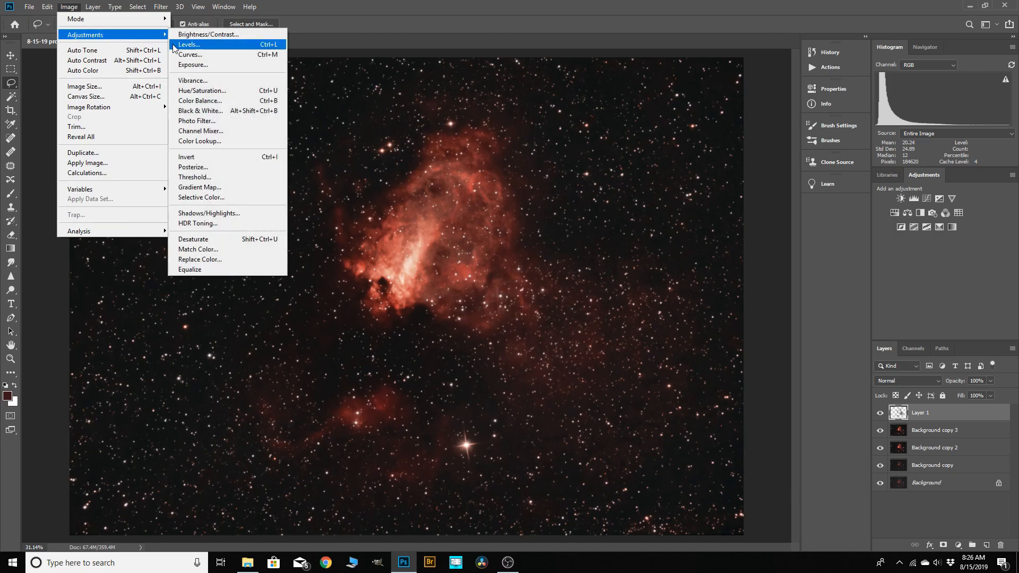
{"action": "left_click", "coordinate": [191, 55]}
{"action": "left_click_drag", "start_coordinate": [750, 229], "coordinate": [751, 228]}
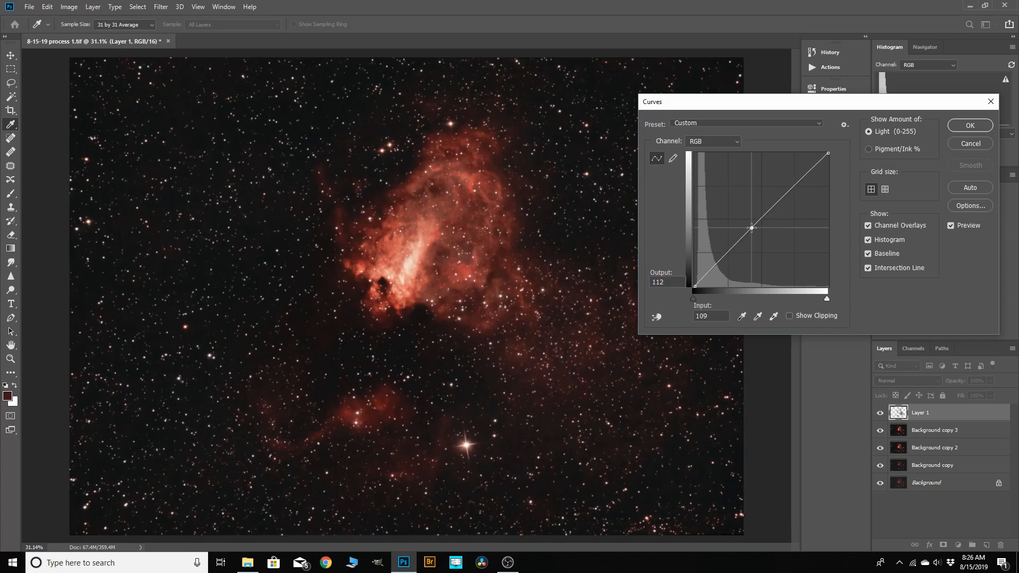
{"action": "key", "text": "Return"}
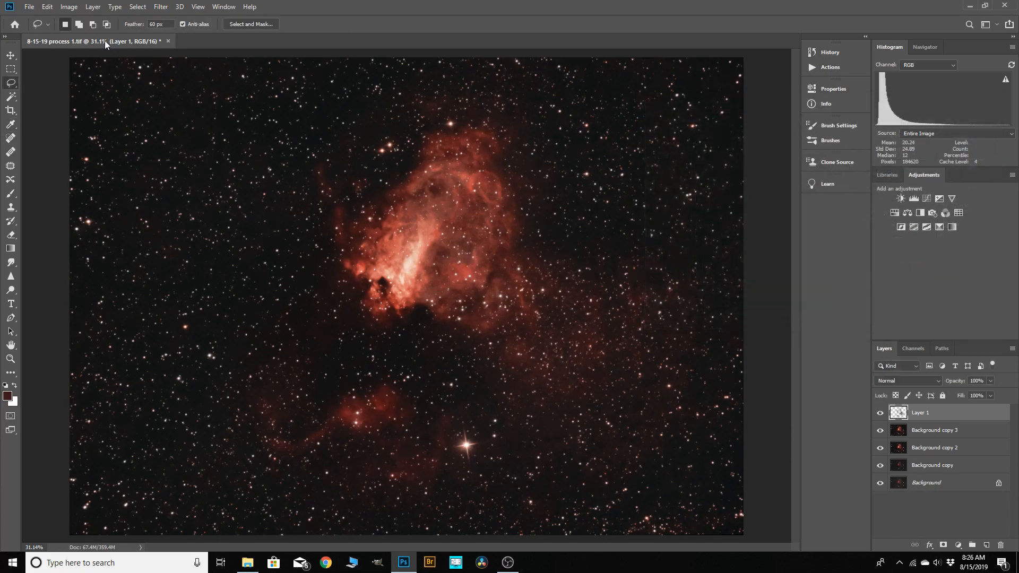
Boost the reds of Layer 1 with a Curves point on the Red channel at input 108 and output 118.
{"action": "left_click", "coordinate": [69, 7]}
{"action": "mouse_move", "coordinate": [154, 35]}
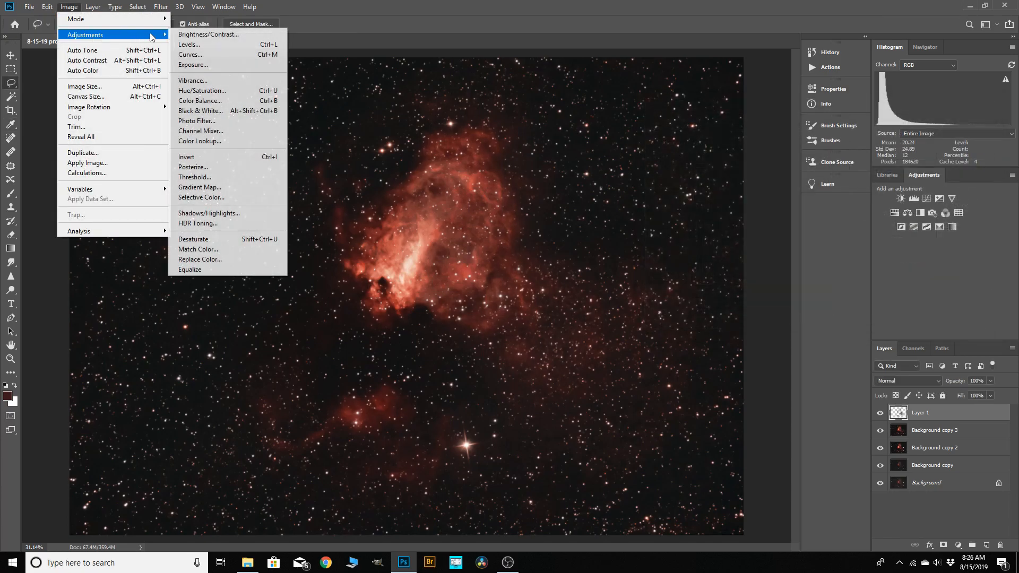
{"action": "left_click", "coordinate": [190, 54]}
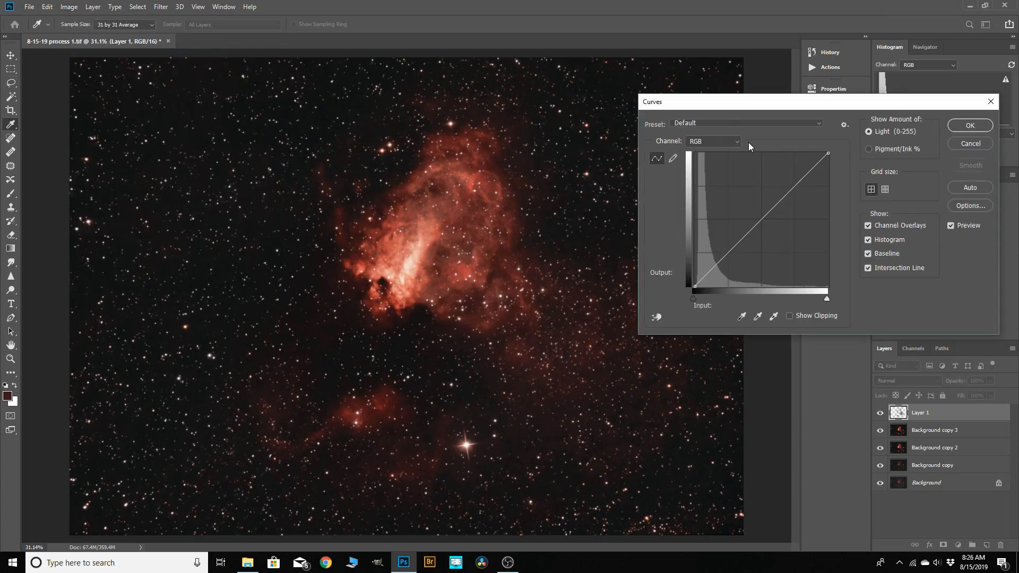
{"action": "left_click", "coordinate": [740, 142]}
{"action": "left_click", "coordinate": [711, 153]}
{"action": "left_click_drag", "start_coordinate": [752, 228], "coordinate": [751, 224]}
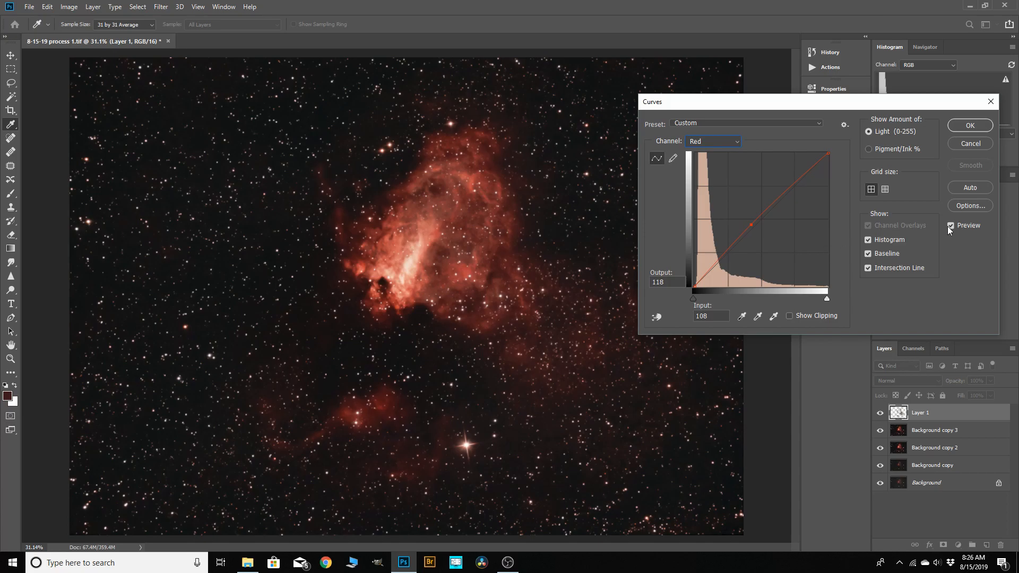
{"action": "left_click", "coordinate": [971, 126]}
Apply a Vibrance adjustment to Layer 1, raising the vibrance slightly and setting the saturation to about +12.
{"action": "left_click", "coordinate": [74, 7]}
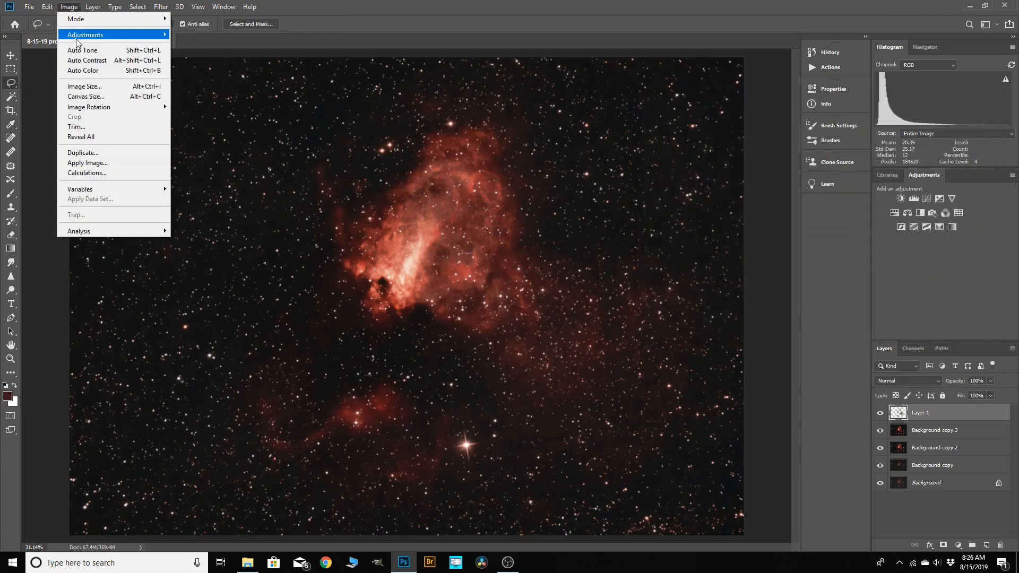
{"action": "mouse_move", "coordinate": [91, 37]}
{"action": "left_click", "coordinate": [196, 81]}
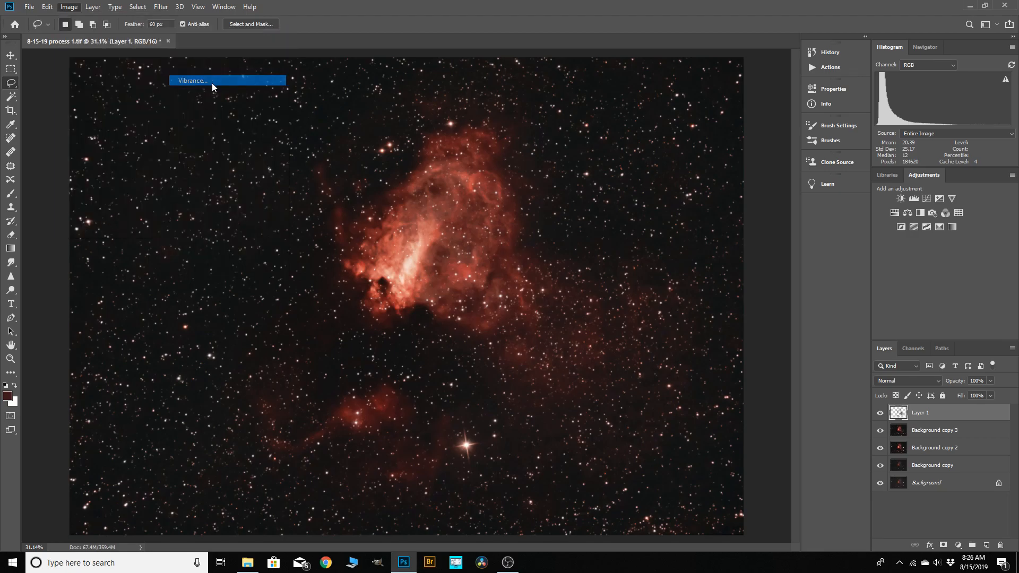
{"action": "left_click_drag", "start_coordinate": [708, 468], "coordinate": [715, 498]}
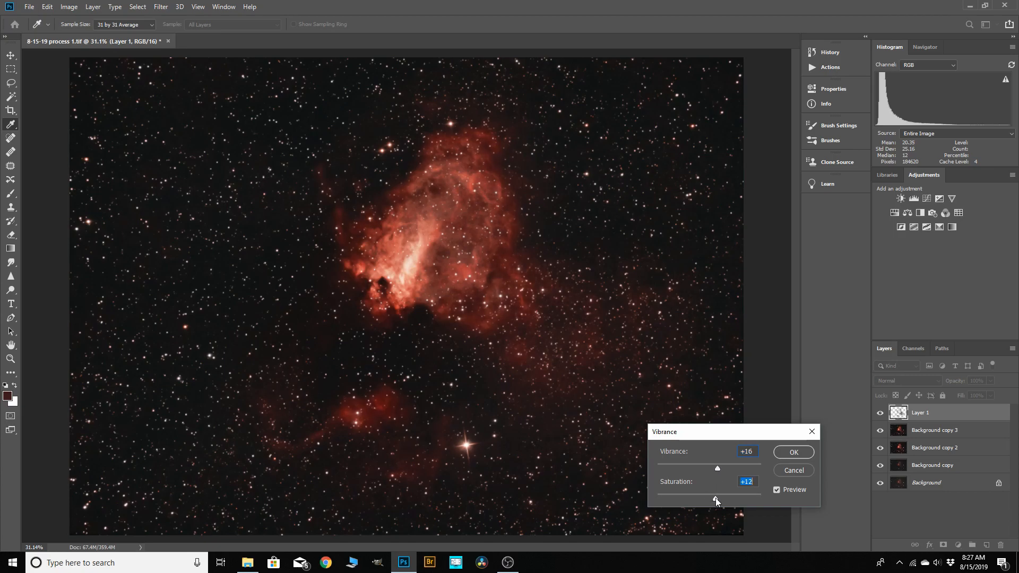
{"action": "left_click", "coordinate": [714, 469]}
{"action": "left_click", "coordinate": [793, 452]}
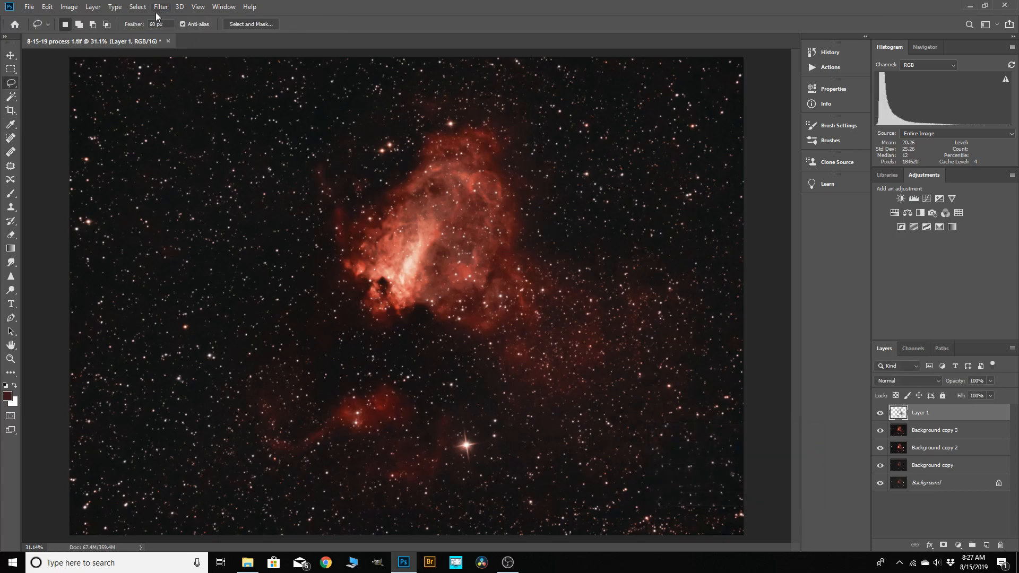
Use the Camera Raw Filter on Layer 1 to set luminance noise reduction to 35 and add colour noise reduction.
{"action": "scroll", "coordinate": [494, 191], "scroll_direction": "up", "scroll_amount": 8}
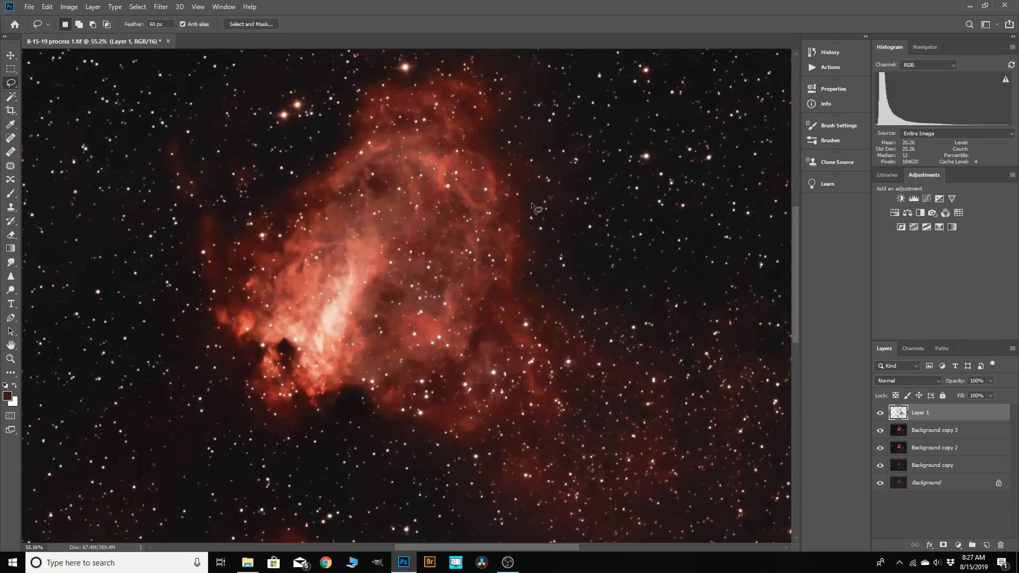
{"action": "scroll", "coordinate": [481, 214], "scroll_direction": "down", "scroll_amount": 5}
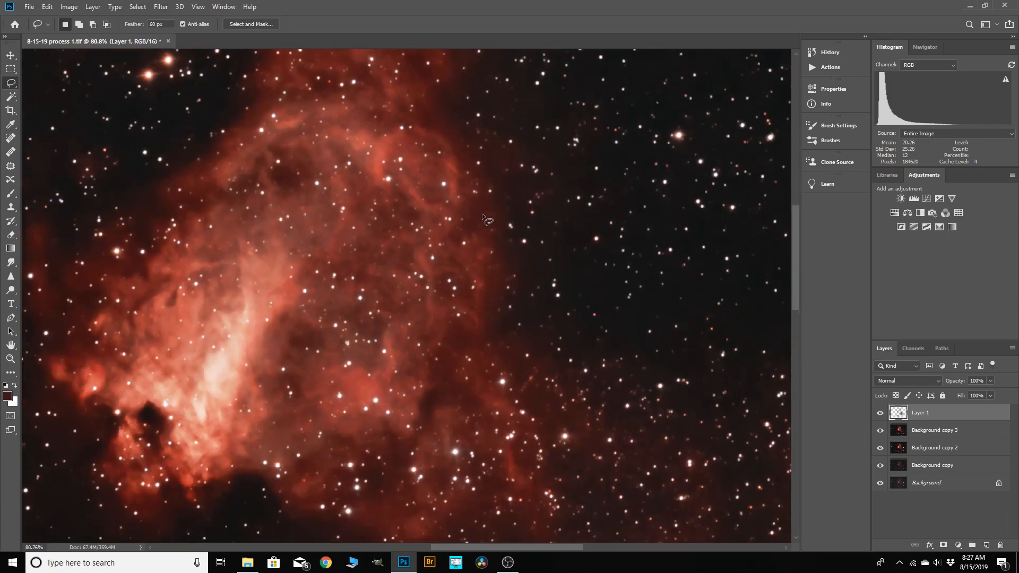
{"action": "left_click", "coordinate": [161, 7]}
{"action": "left_click", "coordinate": [176, 70]}
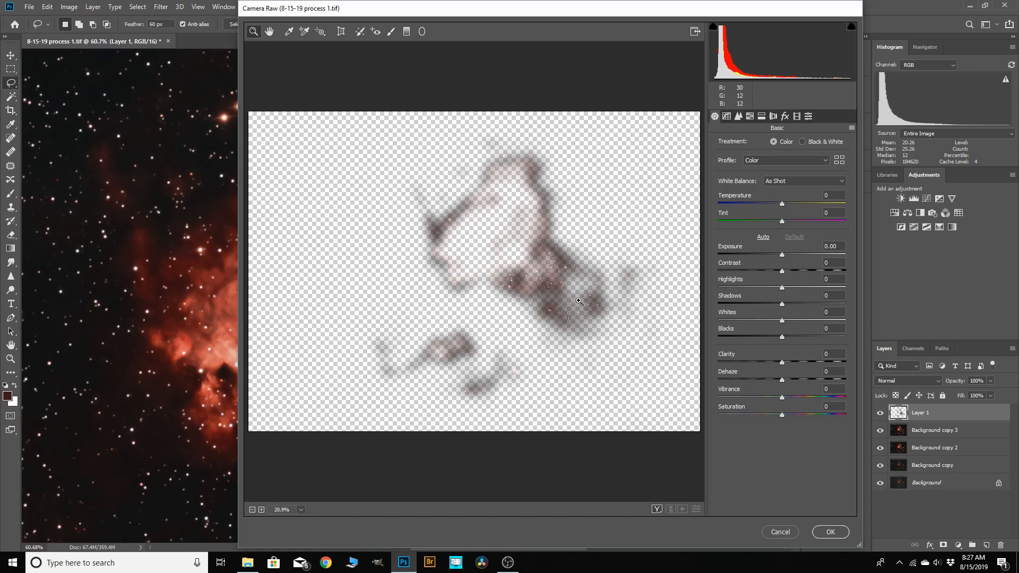
{"action": "left_click", "coordinate": [736, 118]}
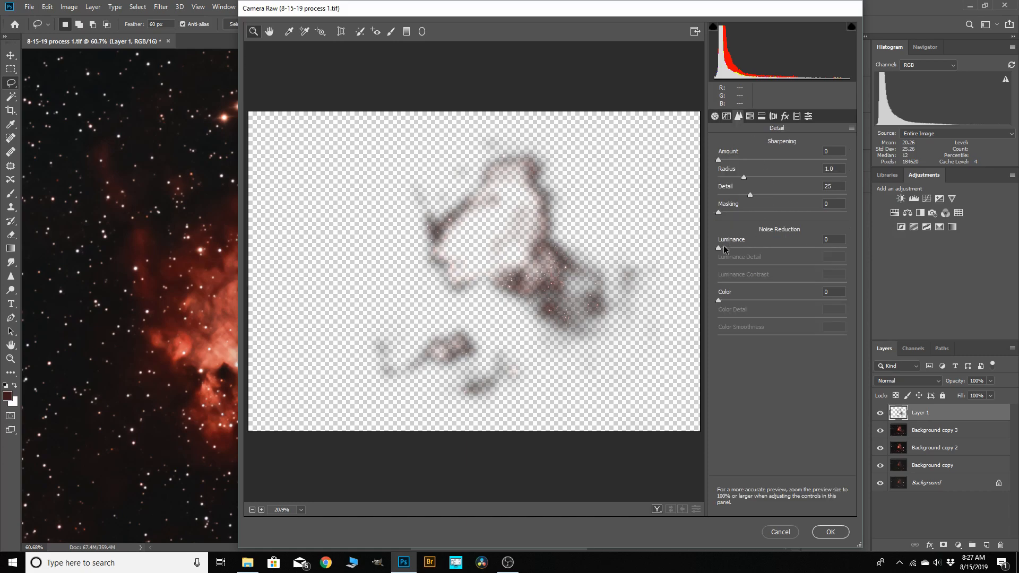
{"action": "left_click_drag", "start_coordinate": [717, 248], "coordinate": [762, 250]}
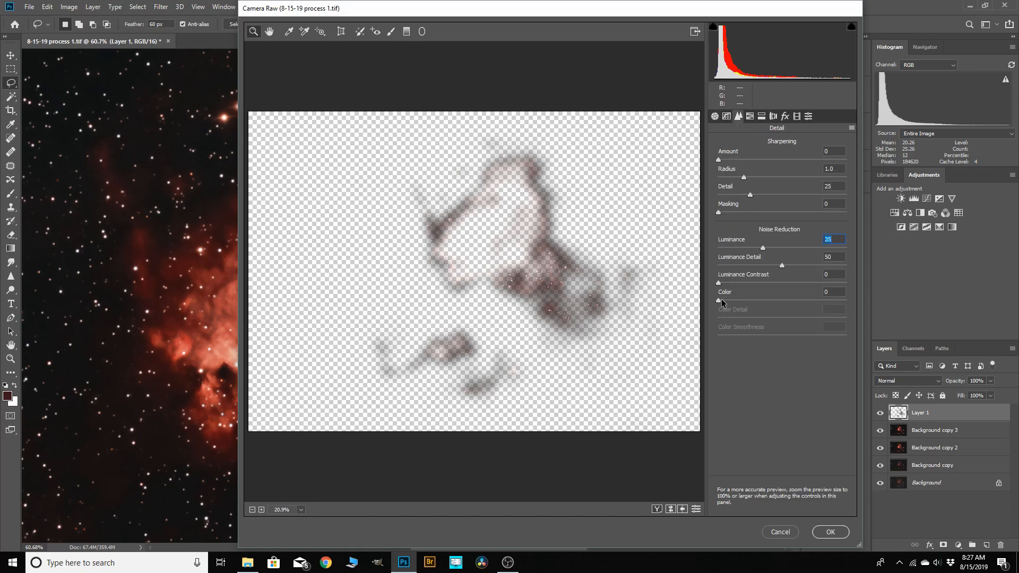
{"action": "left_click_drag", "start_coordinate": [719, 300], "coordinate": [760, 302]}
Raise the clarity of Layer 1 slightly in the Camera Raw Filter and apply the filter.
{"action": "left_click", "coordinate": [715, 116]}
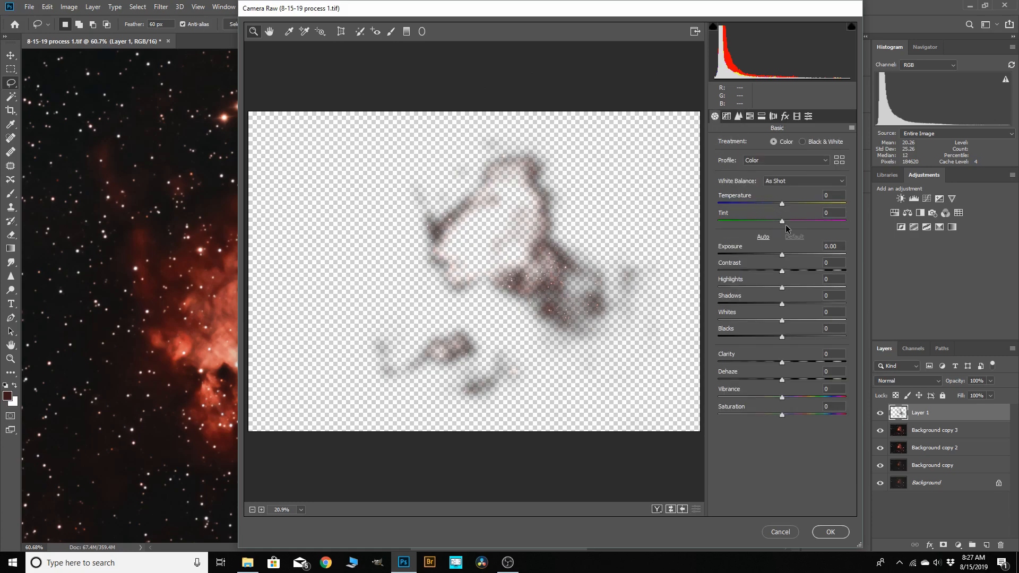
{"action": "key", "text": "Up"}
{"action": "left_click_drag", "start_coordinate": [782, 364], "coordinate": [787, 364]}
{"action": "left_click", "coordinate": [829, 531]}
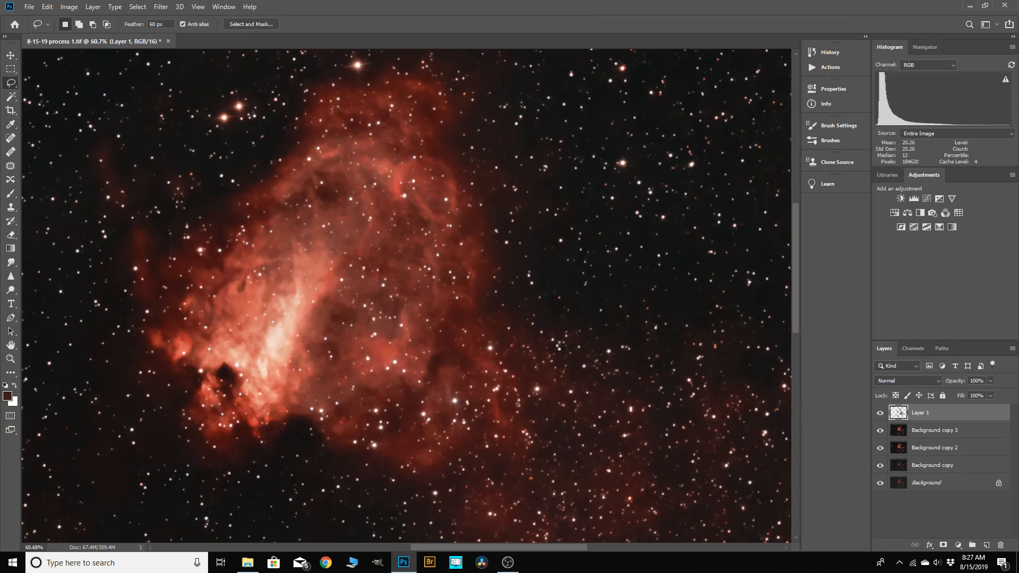
Bring up the layer commands for Layer 1.
{"action": "scroll", "coordinate": [572, 334], "scroll_direction": "down", "scroll_amount": 4}
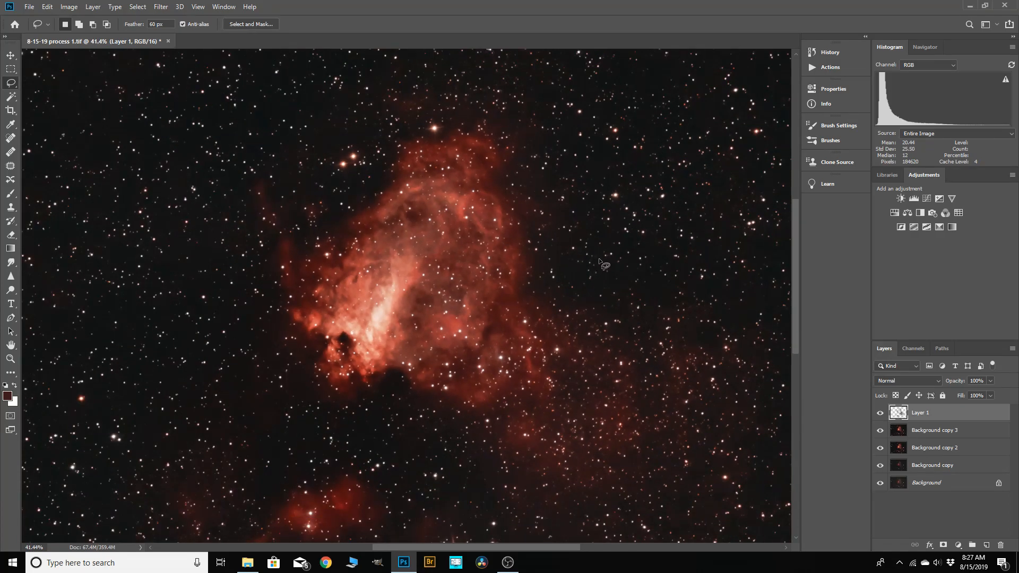
{"action": "scroll", "coordinate": [494, 236], "scroll_direction": "up", "scroll_amount": 4}
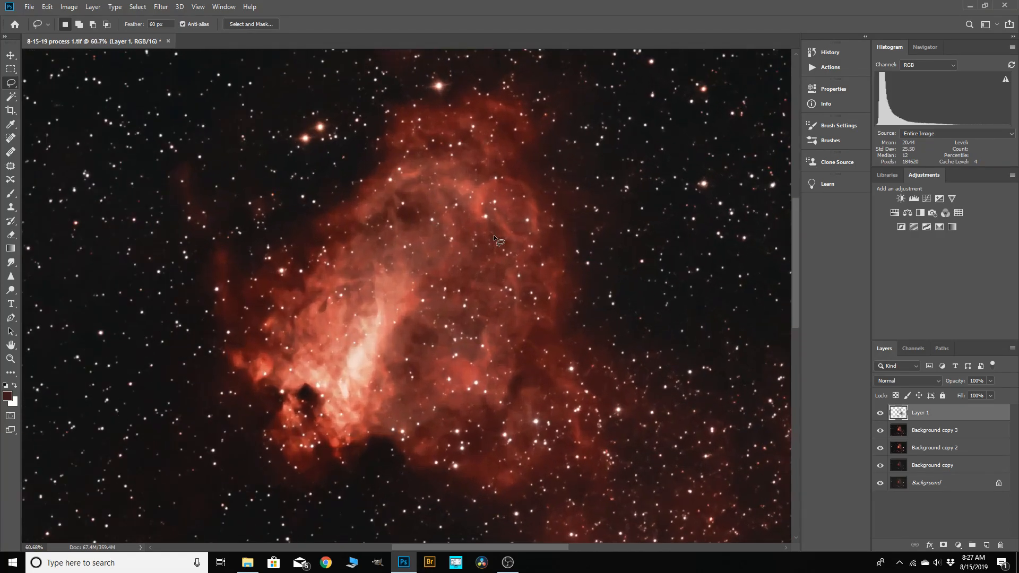
{"action": "right_click", "coordinate": [917, 412]}
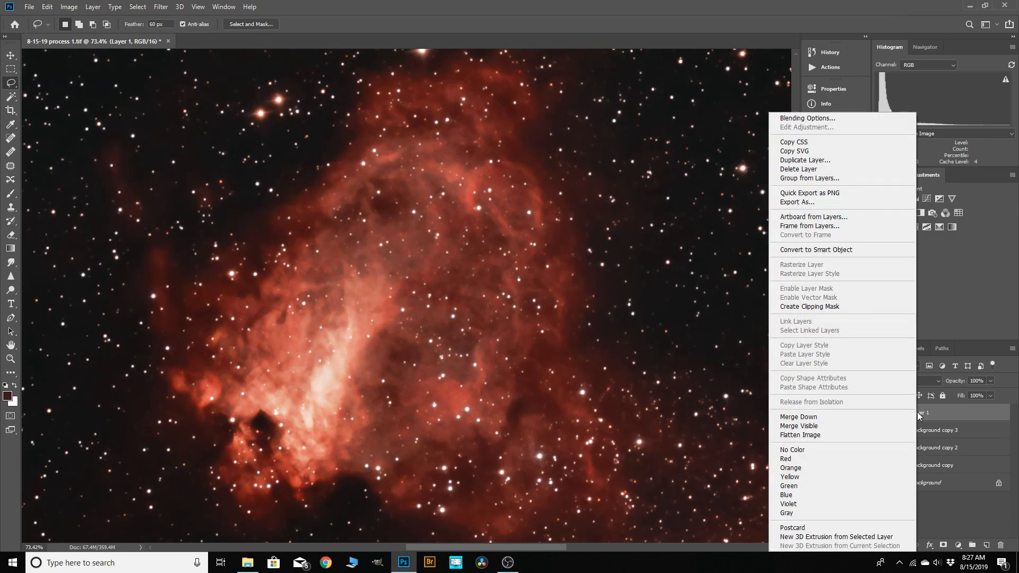
Merge Layer 1 down into Background copy 3 and select the nebula's red tones with Color Range, sampling several areas and adjusting fuzziness.
{"action": "left_click", "coordinate": [821, 419]}
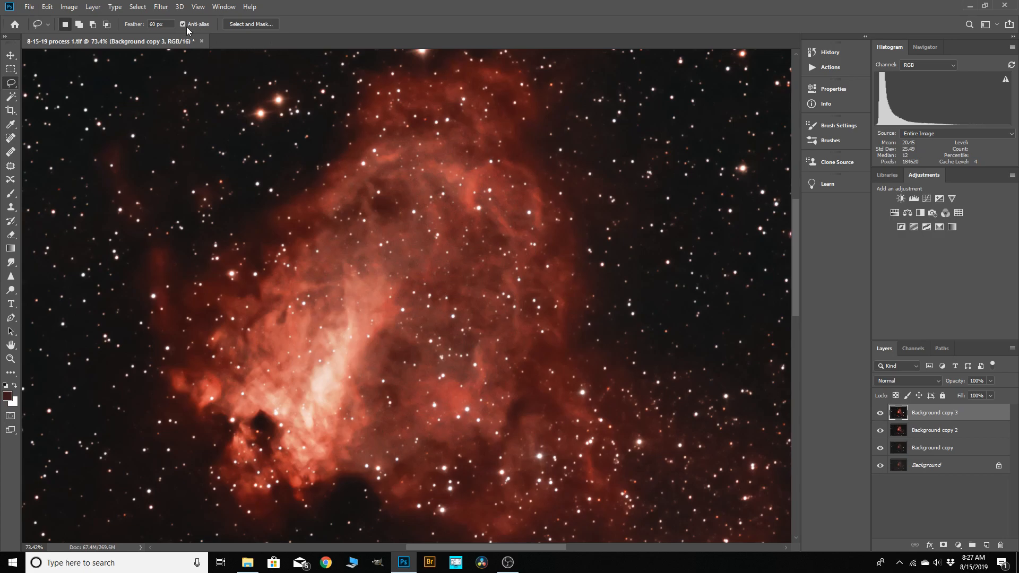
{"action": "left_click", "coordinate": [138, 7]}
{"action": "left_click", "coordinate": [155, 110]}
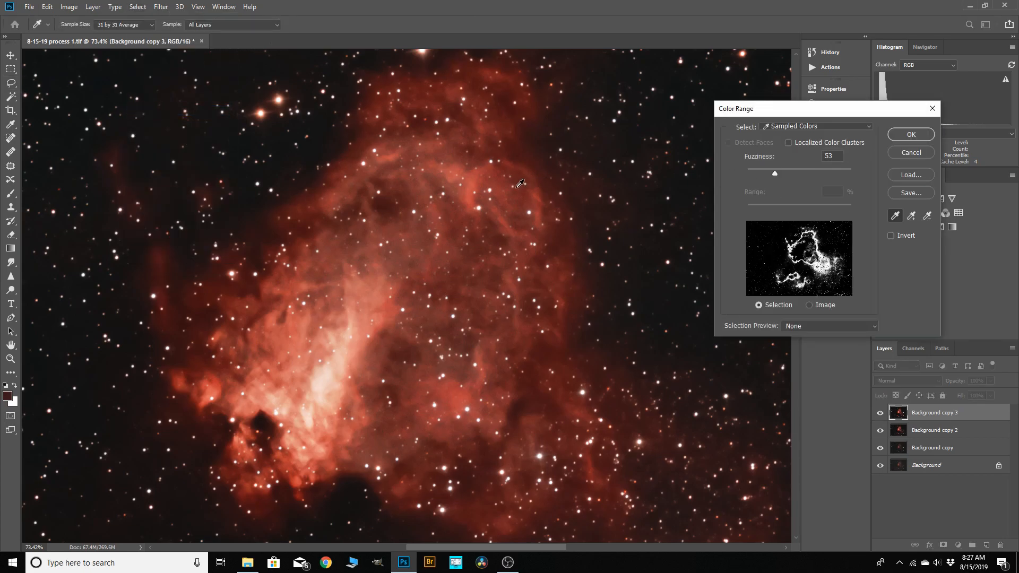
{"action": "left_click", "coordinate": [475, 181]}
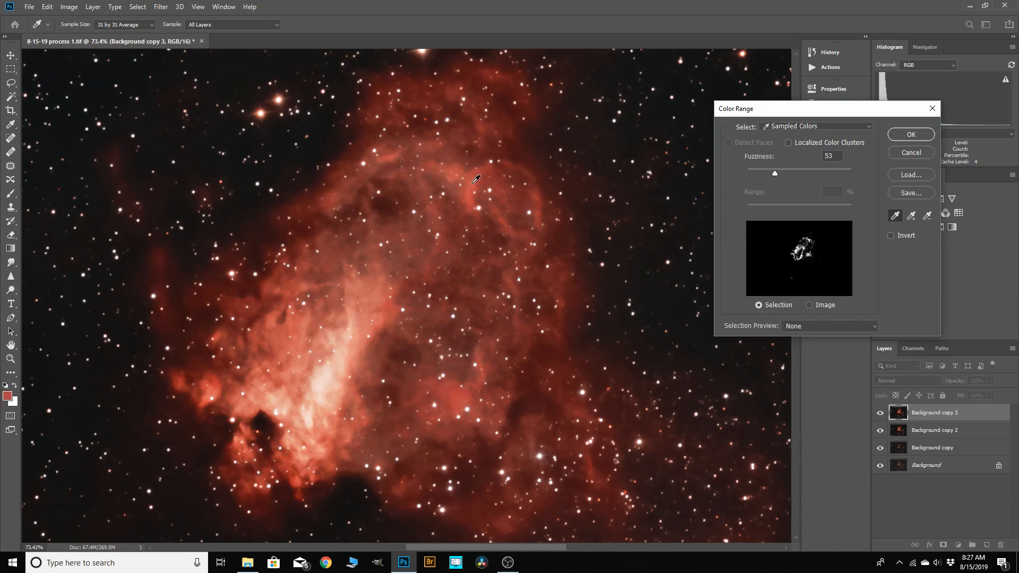
{"action": "left_click", "coordinate": [911, 215]}
{"action": "left_click", "coordinate": [528, 345]}
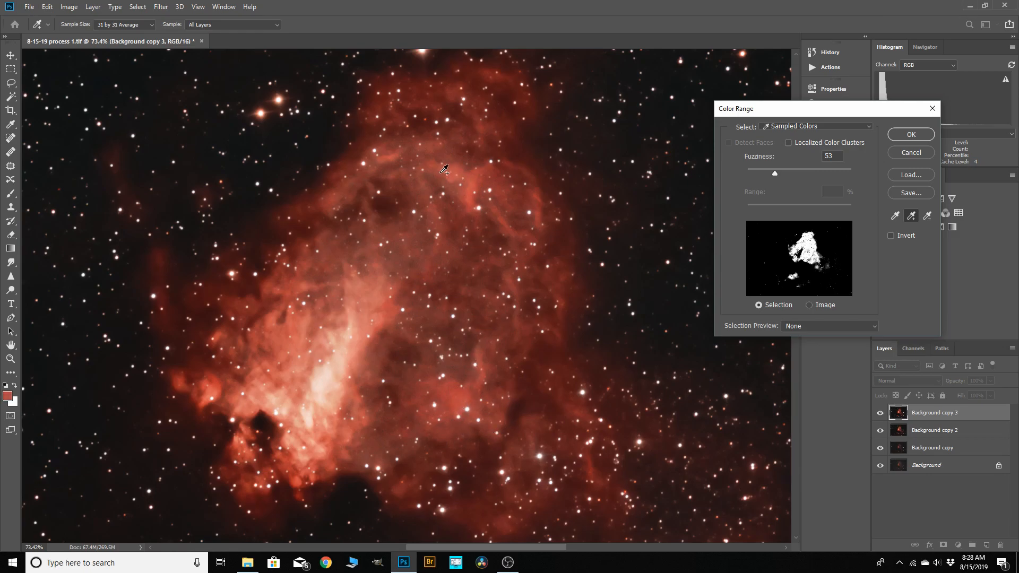
{"action": "left_click_drag", "start_coordinate": [778, 173], "coordinate": [768, 174]}
{"action": "left_click", "coordinate": [911, 135]}
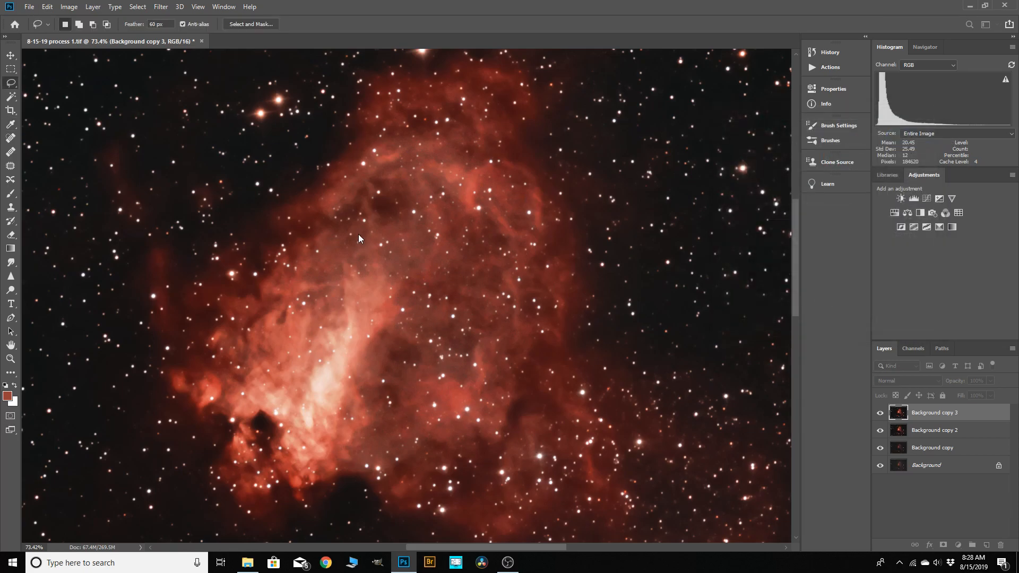
Refine the nebula selection with Select and Mask, feathering it by 30.4 px.
{"action": "scroll", "coordinate": [434, 196], "scroll_direction": "down", "scroll_amount": 4}
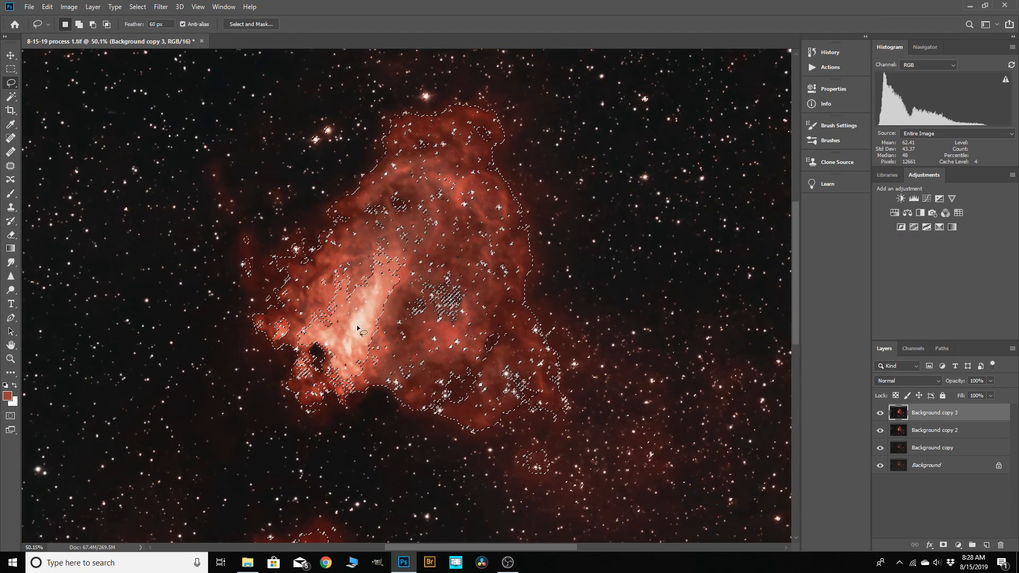
{"action": "scroll", "coordinate": [357, 322], "scroll_direction": "down", "scroll_amount": 1}
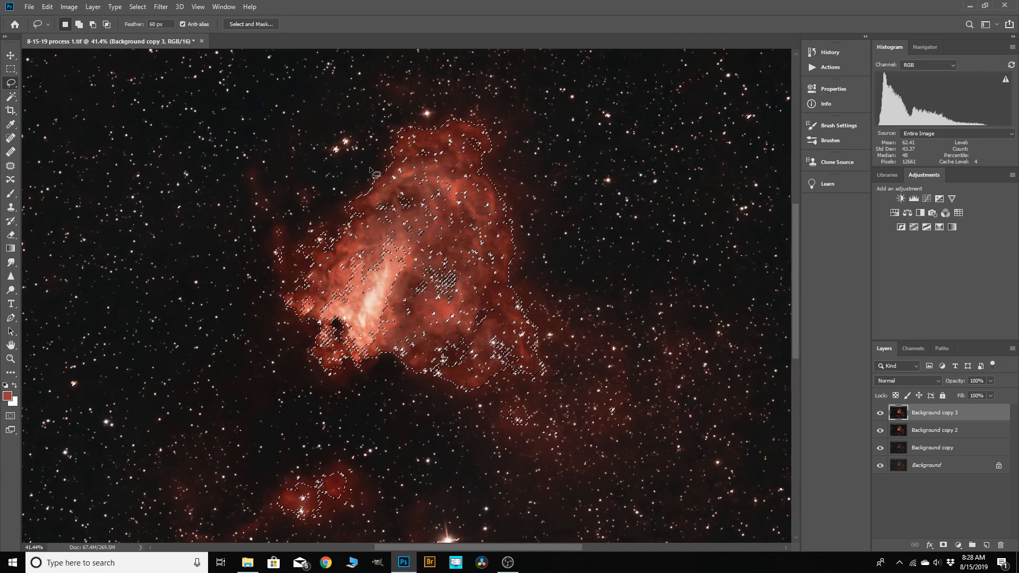
{"action": "left_click", "coordinate": [139, 8]}
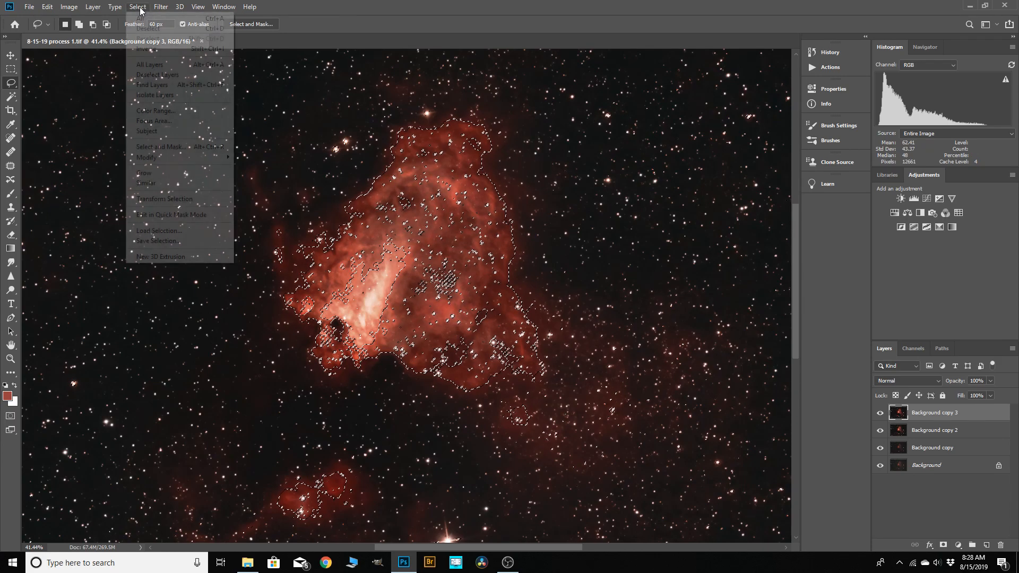
{"action": "left_click", "coordinate": [159, 146]}
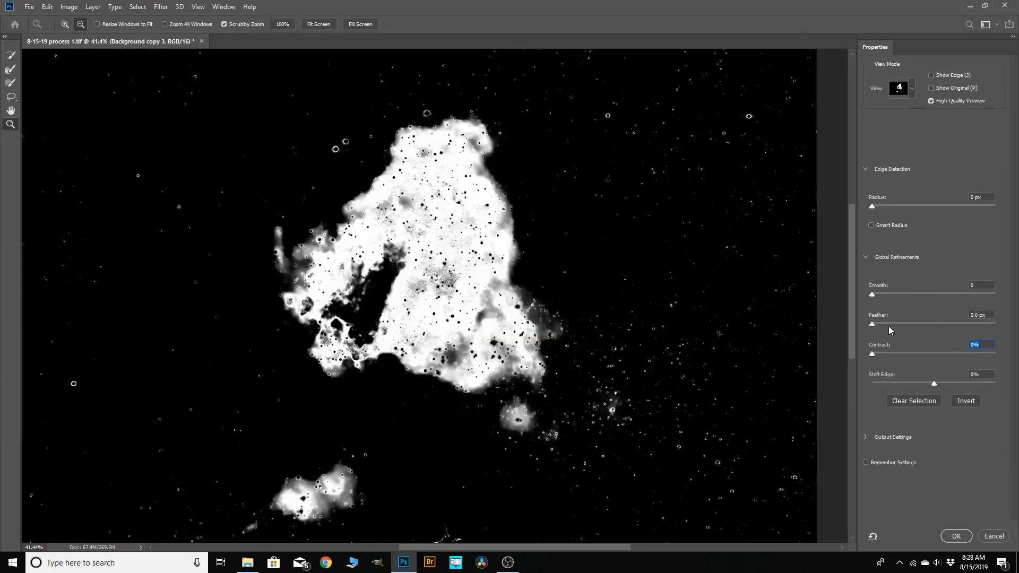
{"action": "left_click_drag", "start_coordinate": [874, 324], "coordinate": [927, 326]}
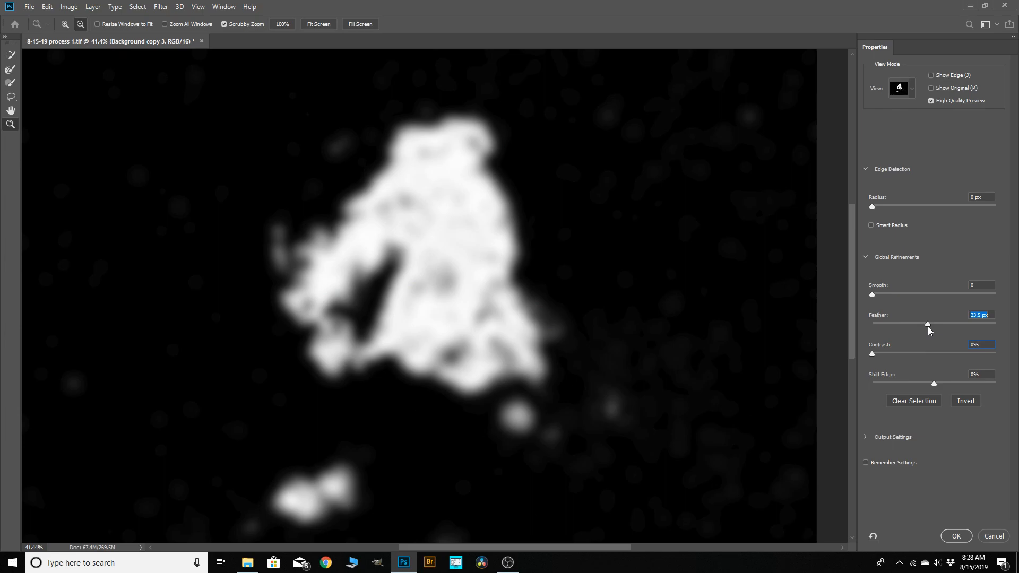
{"action": "left_click_drag", "start_coordinate": [932, 326], "coordinate": [931, 328]}
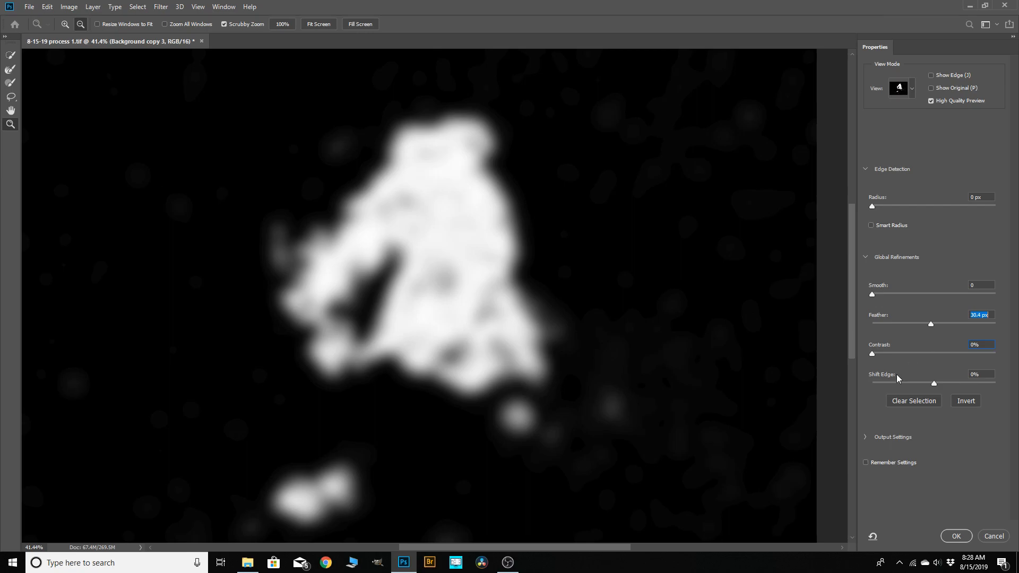
{"action": "left_click", "coordinate": [958, 535]}
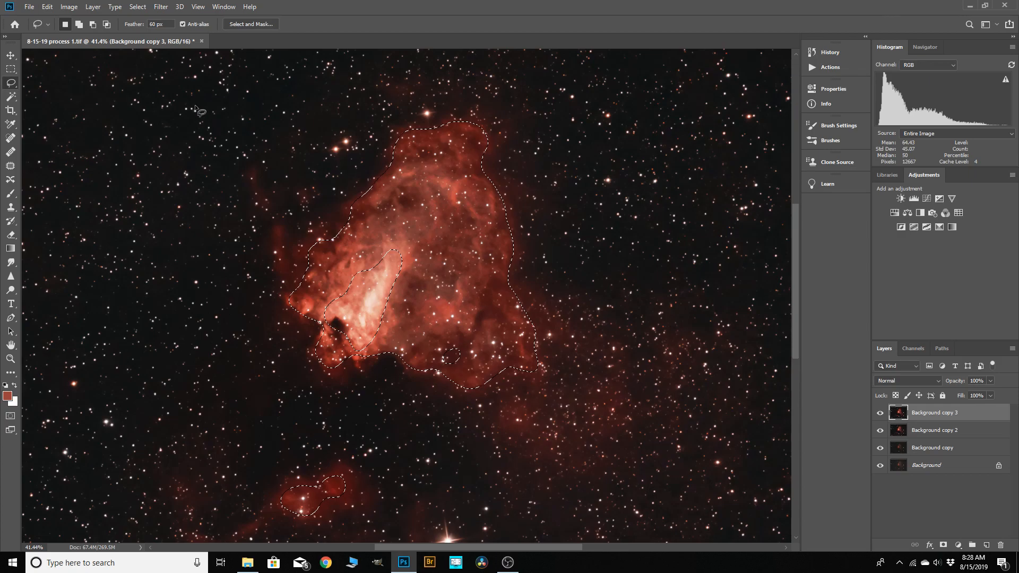
Copy the selected nebula area from Background copy 3 to a new layer.
{"action": "left_click", "coordinate": [94, 7]}
{"action": "mouse_move", "coordinate": [100, 19]}
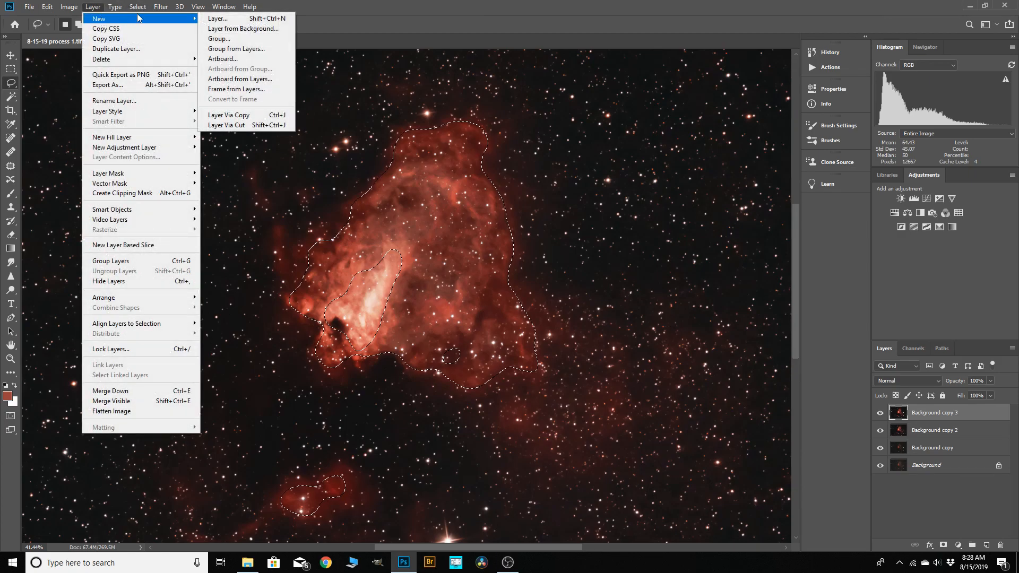
{"action": "left_click", "coordinate": [229, 114]}
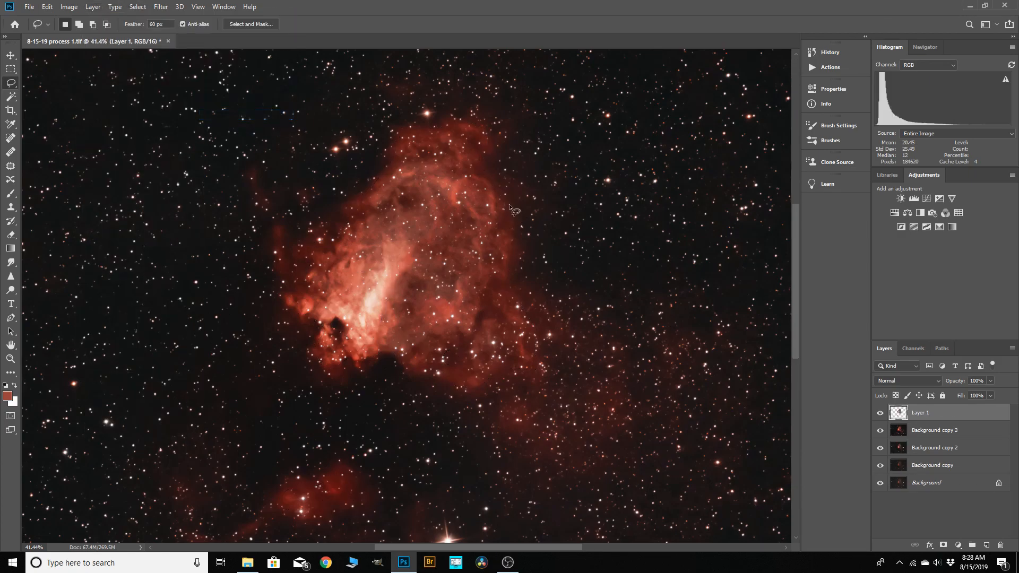
Brighten the red channel of Layer 1 slightly with Curves, raising the midpoint from input 121 to output 130.
{"action": "scroll", "coordinate": [493, 230], "scroll_direction": "down", "scroll_amount": 1}
{"action": "scroll", "coordinate": [493, 230], "scroll_direction": "down", "scroll_amount": 2}
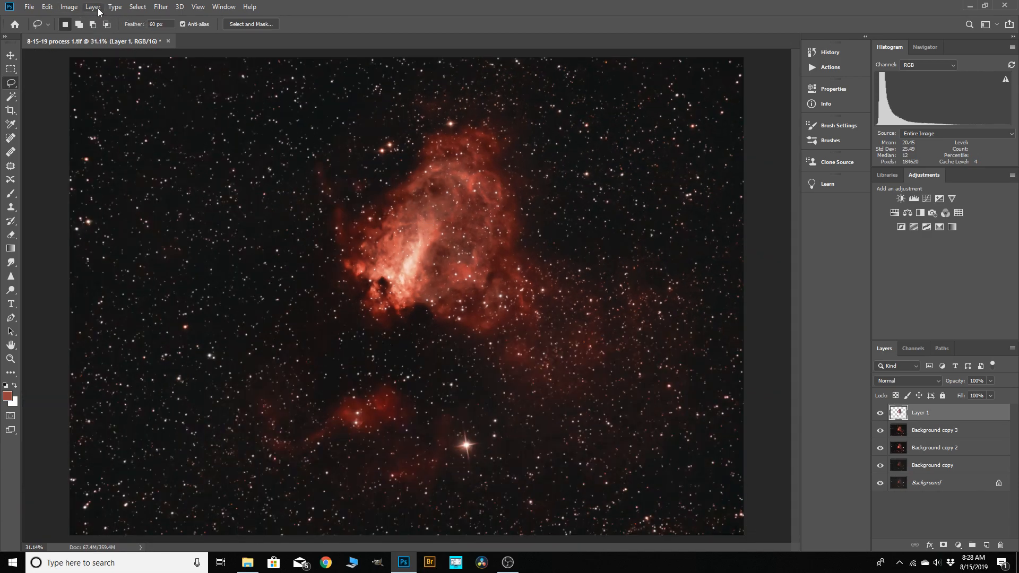
{"action": "left_click", "coordinate": [69, 7]}
{"action": "mouse_move", "coordinate": [80, 36]}
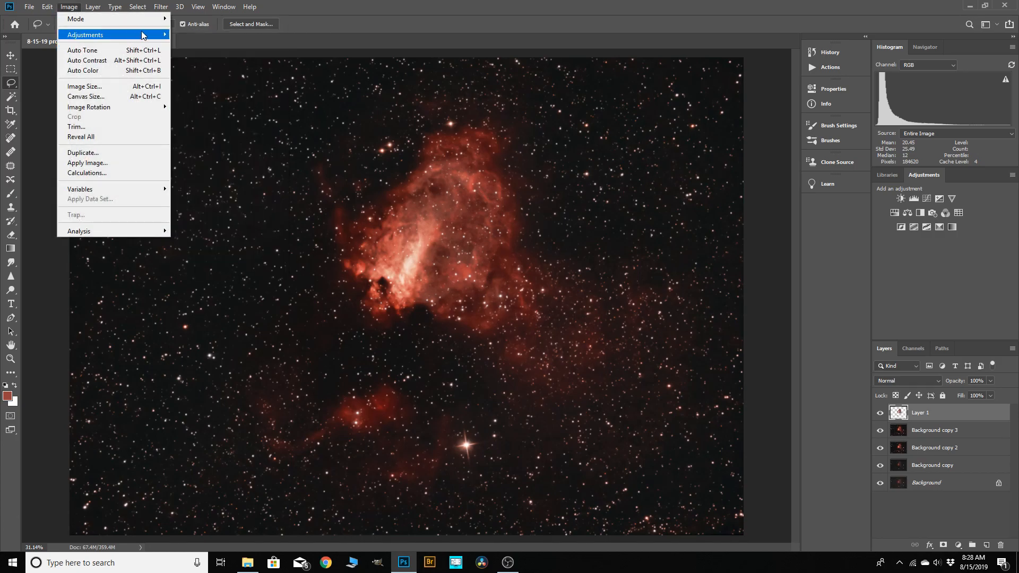
{"action": "left_click", "coordinate": [190, 54]}
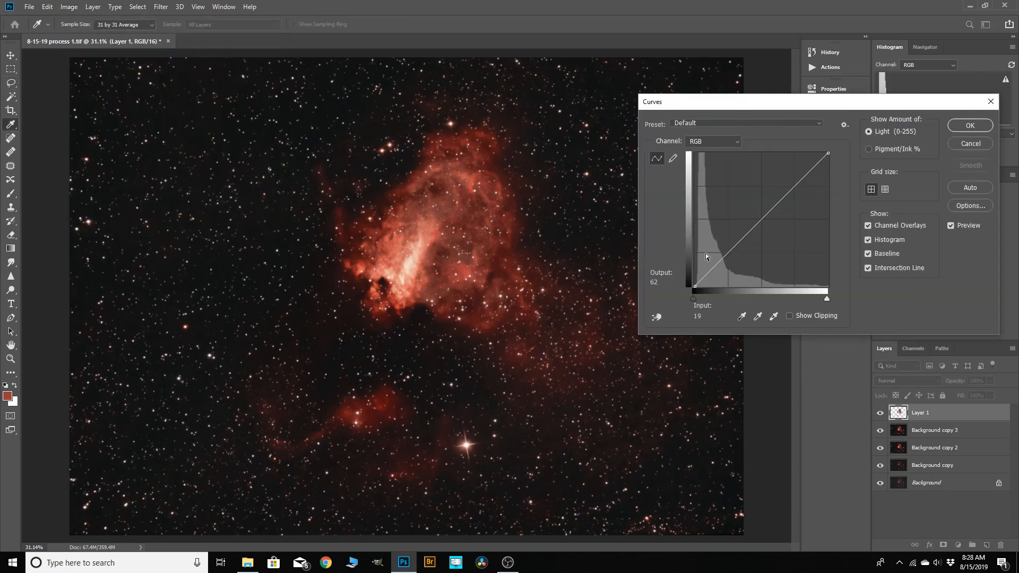
{"action": "left_click", "coordinate": [737, 141]}
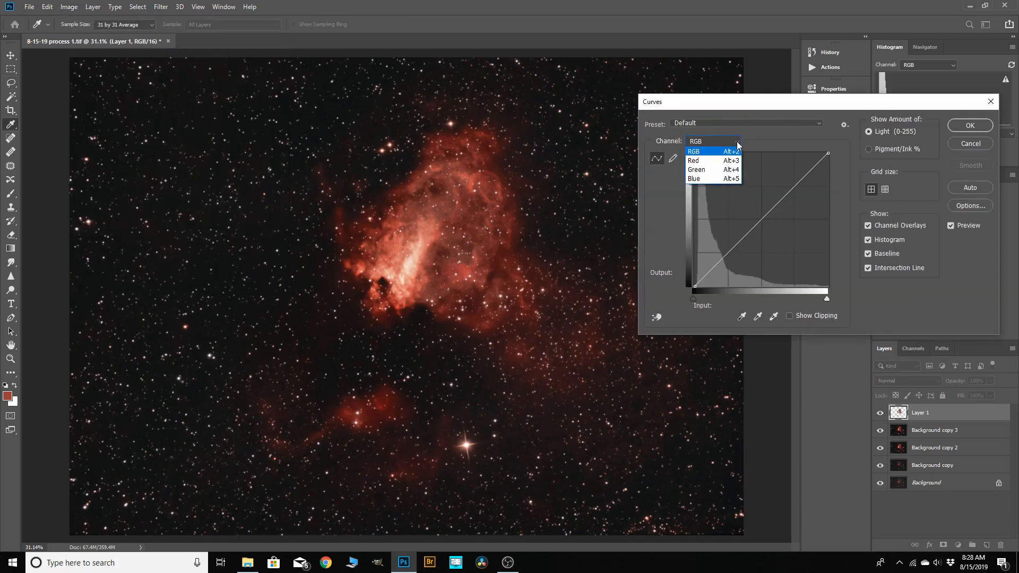
{"action": "left_click", "coordinate": [700, 160]}
{"action": "left_click_drag", "start_coordinate": [757, 220], "coordinate": [757, 218]}
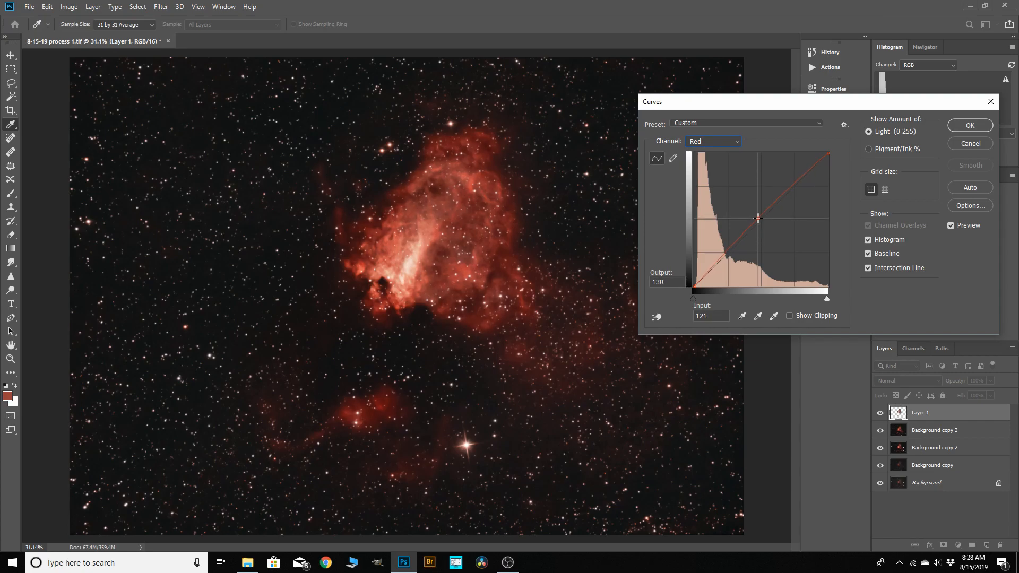
{"action": "left_click", "coordinate": [960, 128]}
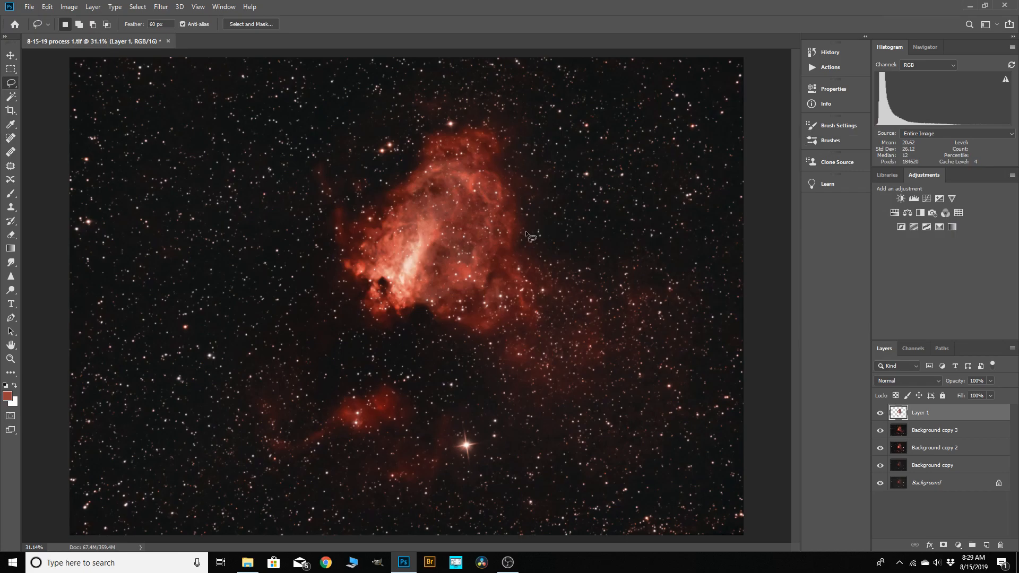
Adjust the midtone and shadow colors of Layer 1 with Color Balance.
{"action": "left_click", "coordinate": [69, 7]}
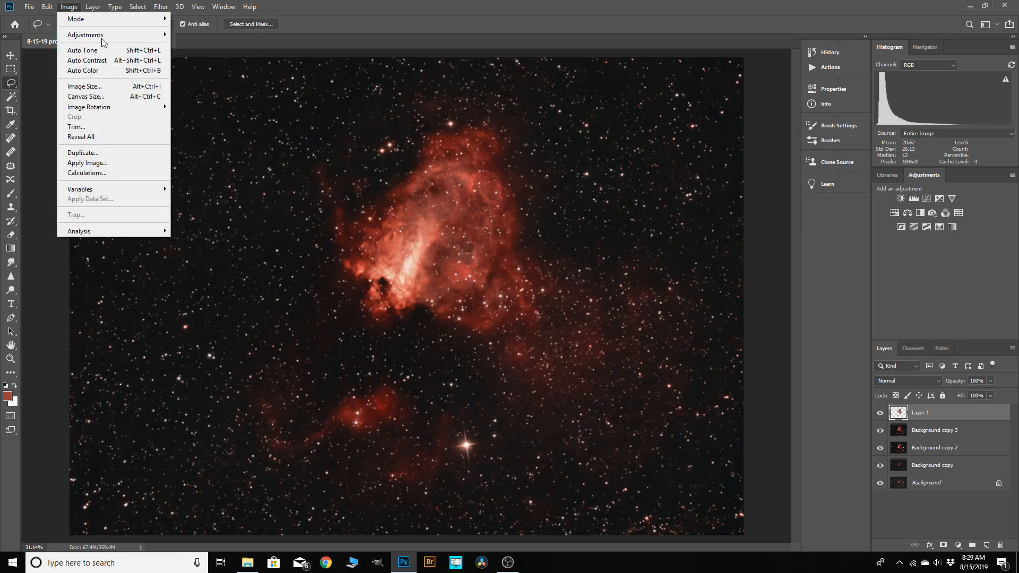
{"action": "mouse_move", "coordinate": [100, 35]}
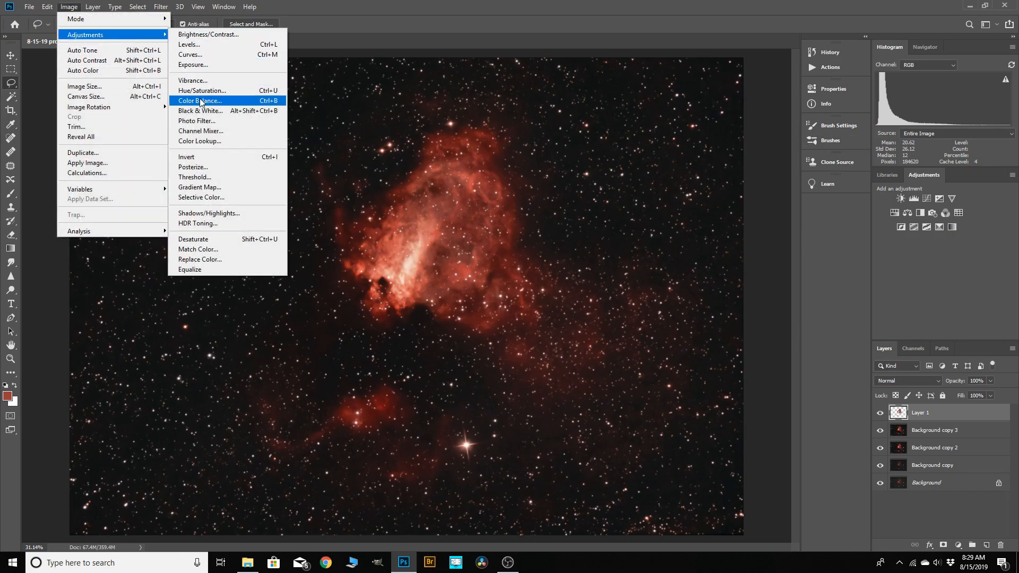
{"action": "left_click", "coordinate": [200, 100]}
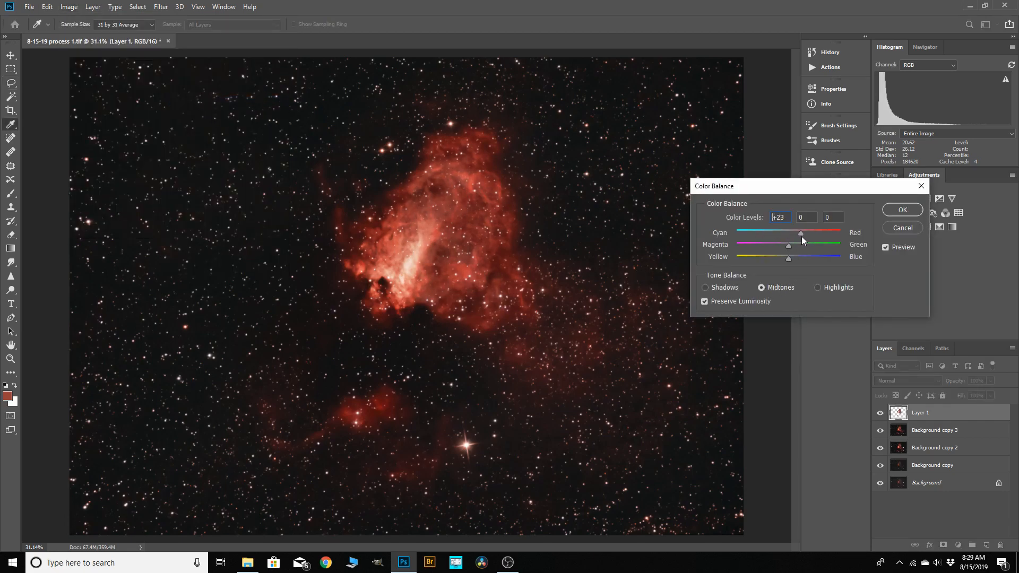
{"action": "left_click_drag", "start_coordinate": [775, 238], "coordinate": [752, 238]}
{"action": "left_click", "coordinate": [720, 289]}
{"action": "mouse_move", "coordinate": [785, 257]}
{"action": "left_mouse_down"}
{"action": "mouse_move", "coordinate": [757, 259]}
{"action": "mouse_move", "coordinate": [788, 259]}
{"action": "left_mouse_up"}
{"action": "left_click", "coordinate": [888, 208]}
Reduce noise on Layer 1 in the Camera Raw filter with luminance 27 and color 30.
{"action": "scroll", "coordinate": [473, 208], "scroll_direction": "up", "scroll_amount": 1}
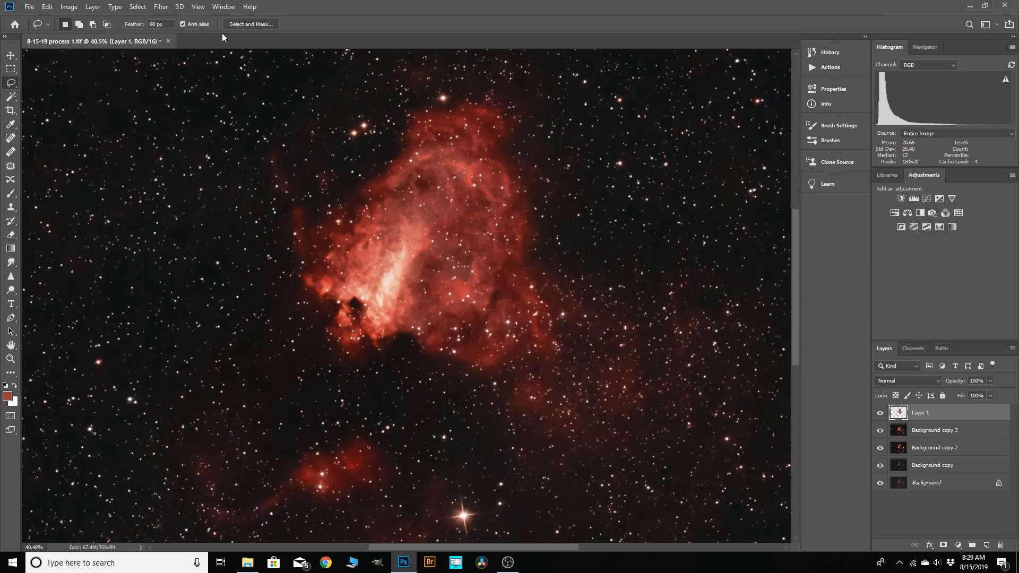
{"action": "left_click", "coordinate": [161, 7]}
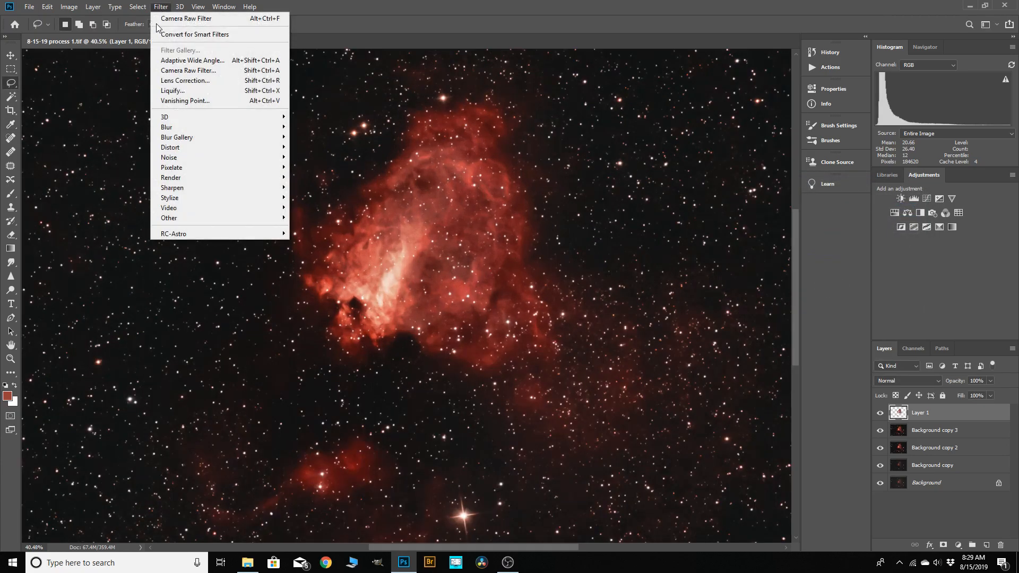
{"action": "left_click", "coordinate": [172, 71]}
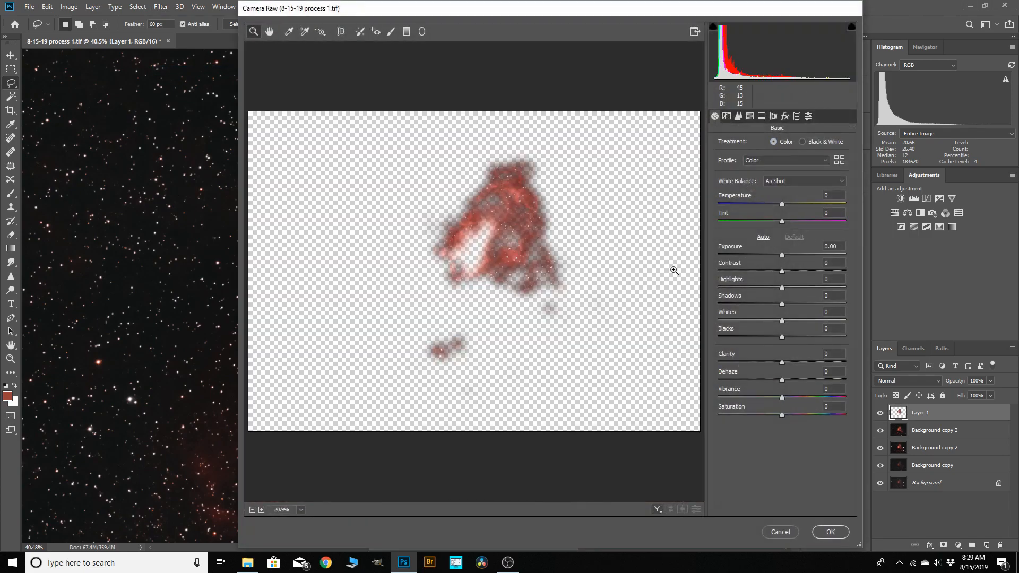
{"action": "left_click", "coordinate": [737, 116]}
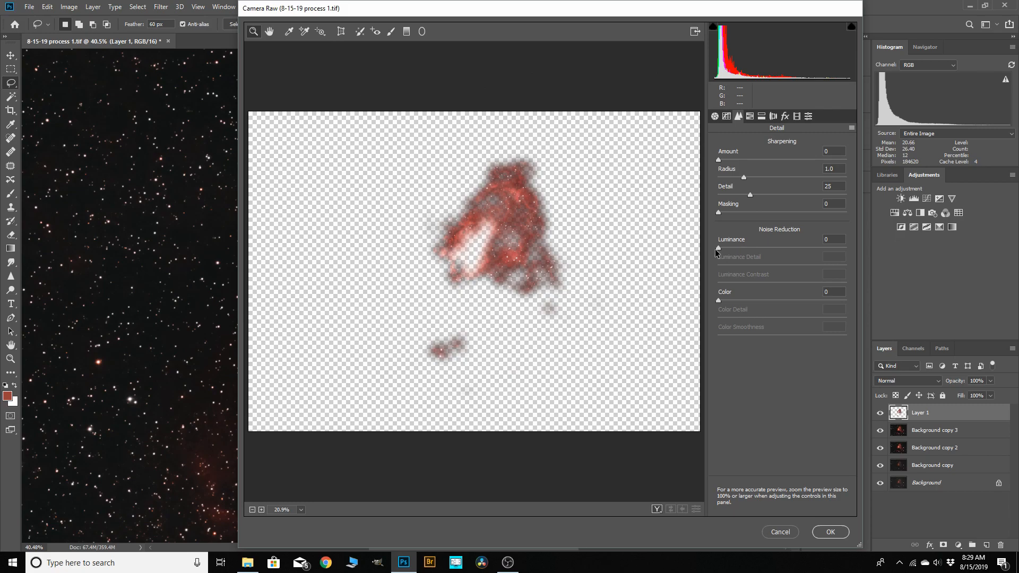
{"action": "left_click_drag", "start_coordinate": [717, 248], "coordinate": [752, 247]}
{"action": "left_click_drag", "start_coordinate": [719, 300], "coordinate": [756, 301]}
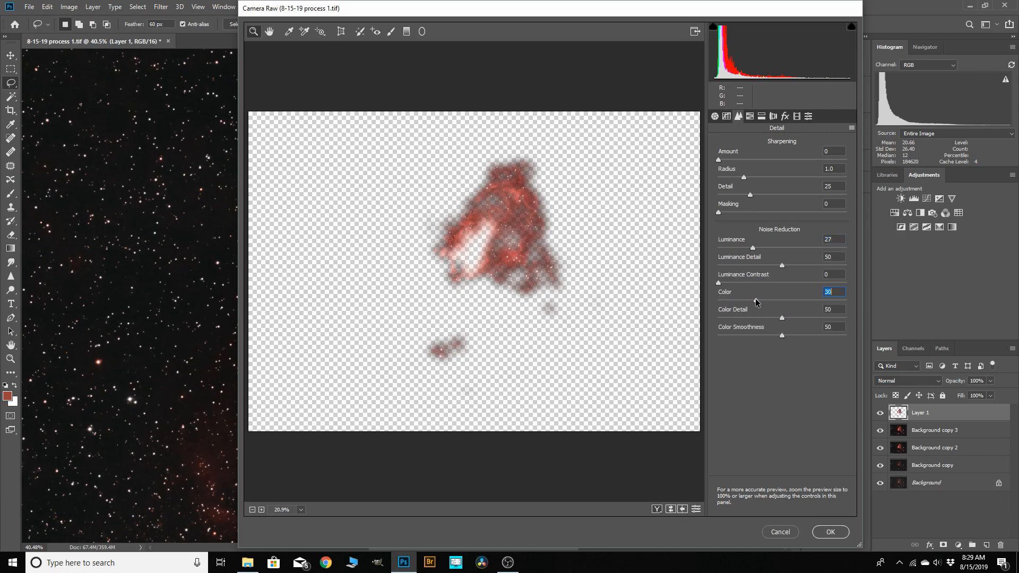
Set the Camera Raw exposure to +0.30, raise the clarity slightly, and apply the filter to Layer 1.
{"action": "left_click", "coordinate": [714, 116]}
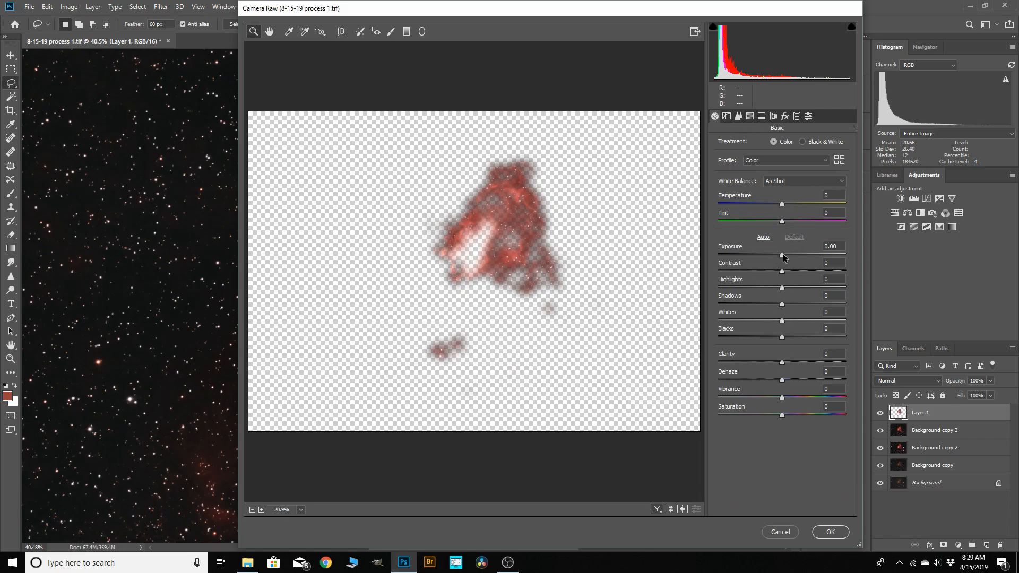
{"action": "left_click_drag", "start_coordinate": [780, 256], "coordinate": [785, 256]}
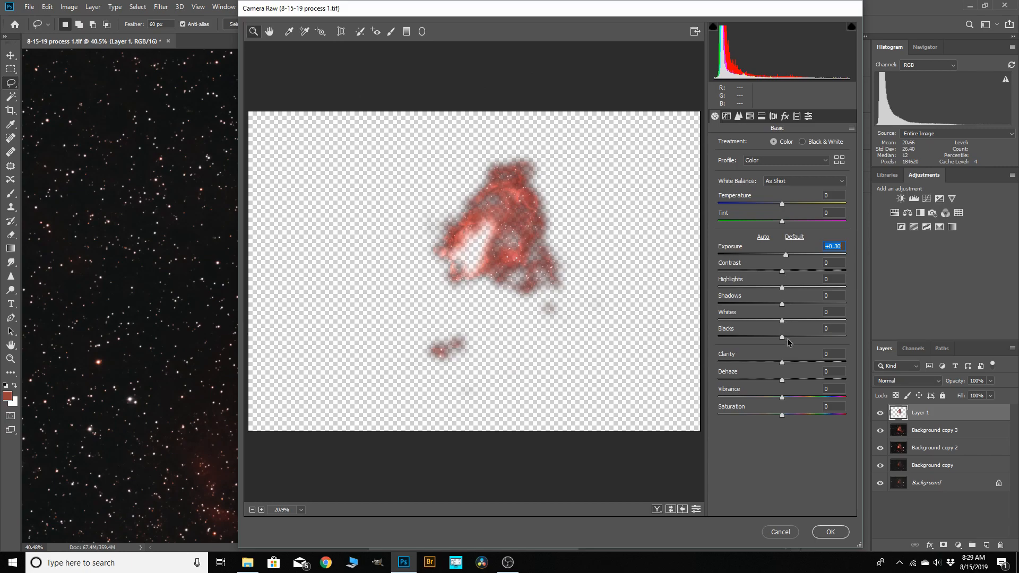
{"action": "left_click_drag", "start_coordinate": [782, 363], "coordinate": [791, 363]}
{"action": "left_click", "coordinate": [830, 532]}
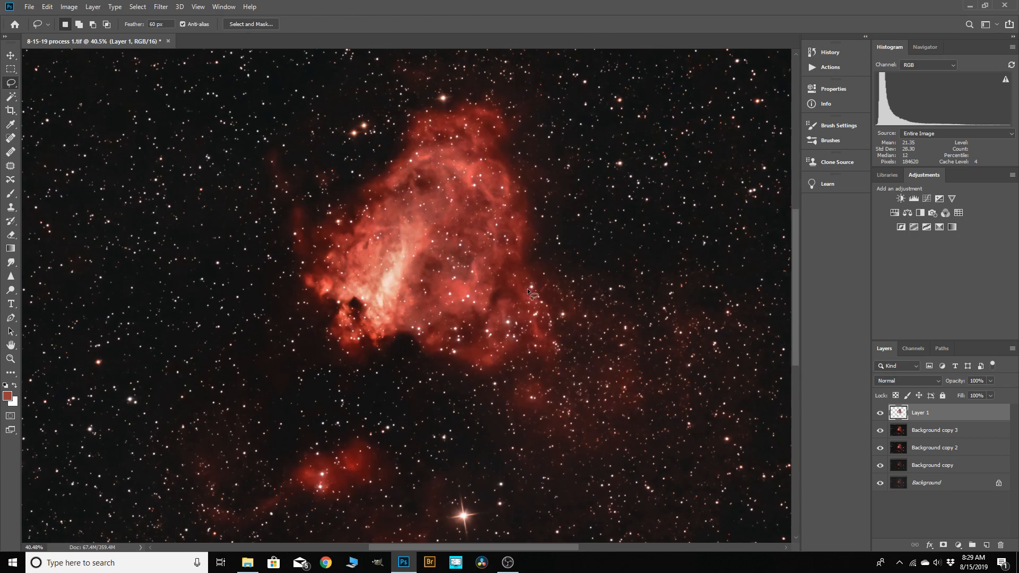
Compare the nebula with Layer 1 hidden and shown, and set the layer's blend mode to Overlay.
{"action": "scroll", "coordinate": [483, 161], "scroll_direction": "up", "scroll_amount": 8}
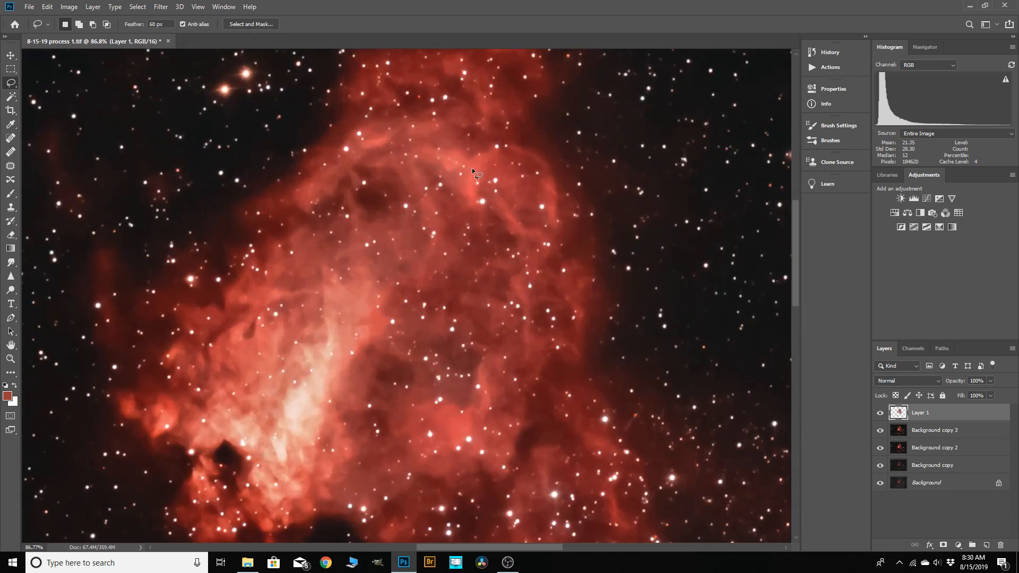
{"action": "scroll", "coordinate": [471, 168], "scroll_direction": "down", "scroll_amount": 3}
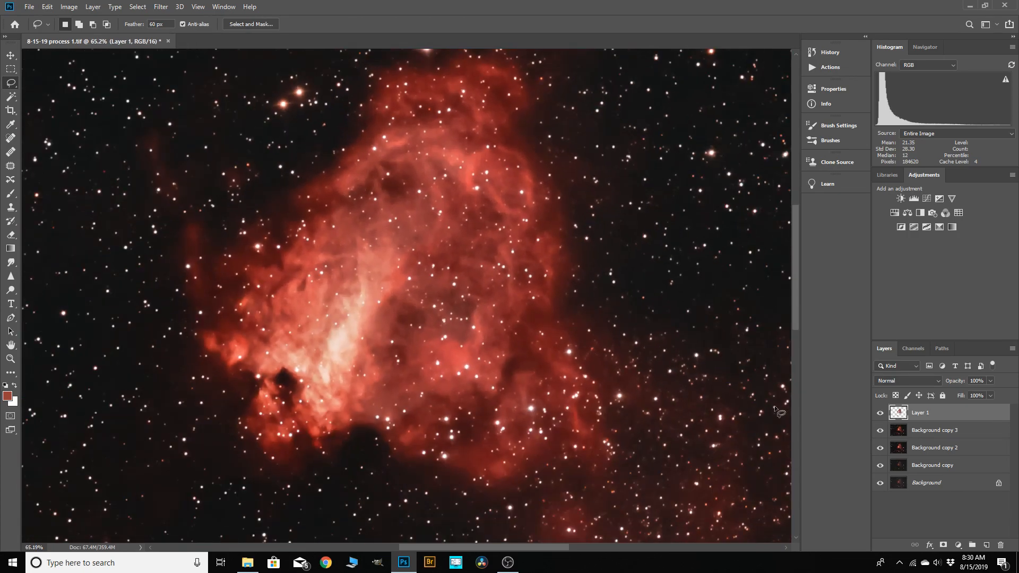
{"action": "left_click", "coordinate": [880, 413]}
{"action": "left_click", "coordinate": [879, 412]}
{"action": "left_click", "coordinate": [990, 381]}
{"action": "left_click", "coordinate": [991, 381]}
{"action": "left_click", "coordinate": [938, 381]}
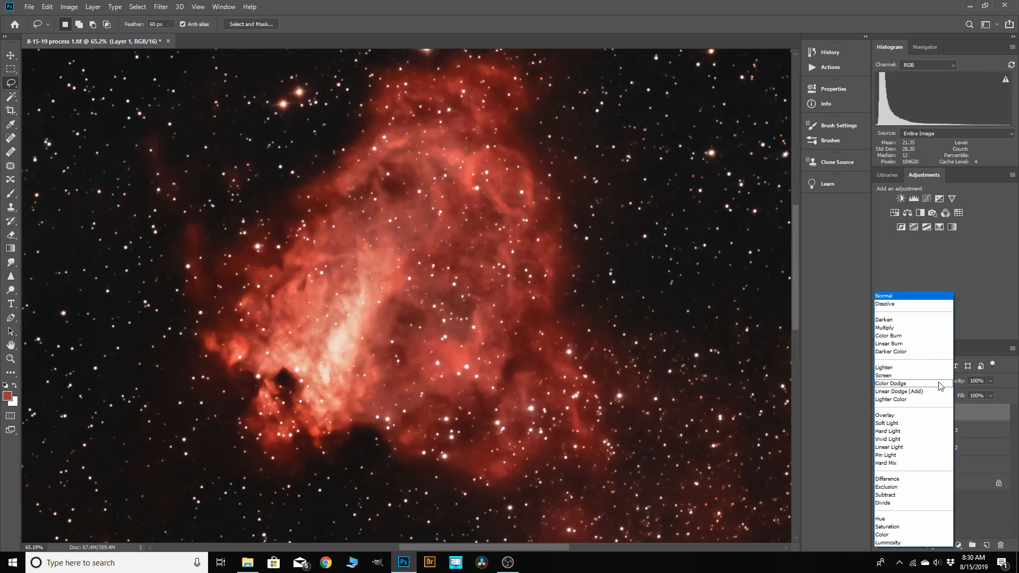
{"action": "left_click", "coordinate": [891, 415]}
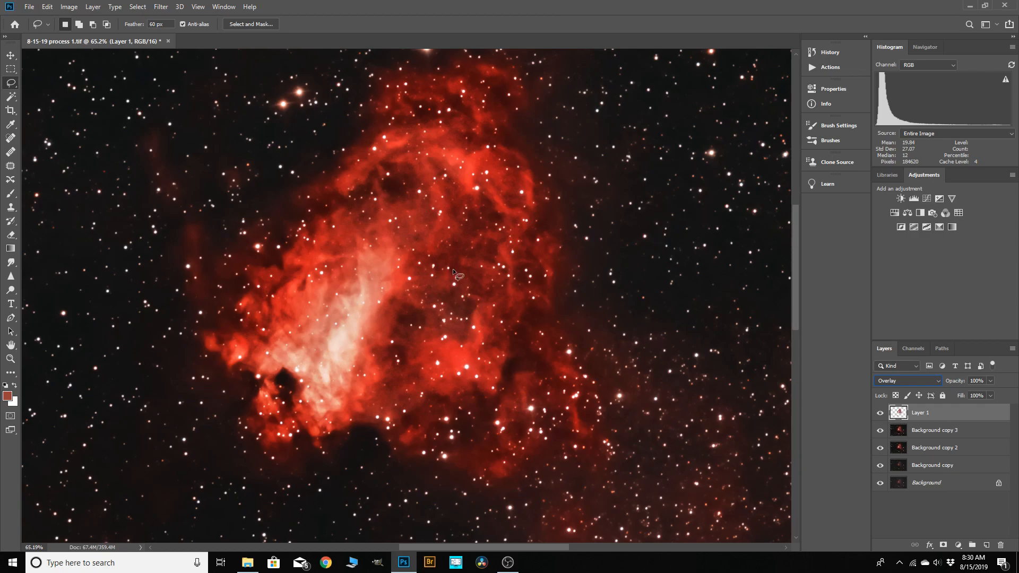
Lower the opacity of Layer 1 to 35%.
{"action": "left_click", "coordinate": [14, 359]}
{"action": "left_click_drag", "start_coordinate": [447, 334], "coordinate": [600, 341]}
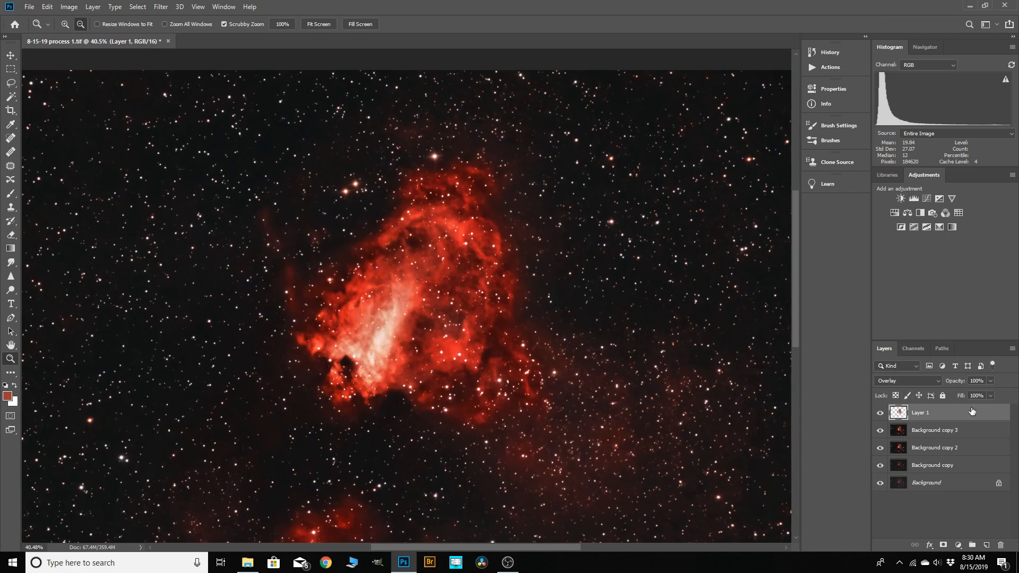
{"action": "left_click", "coordinate": [990, 381]}
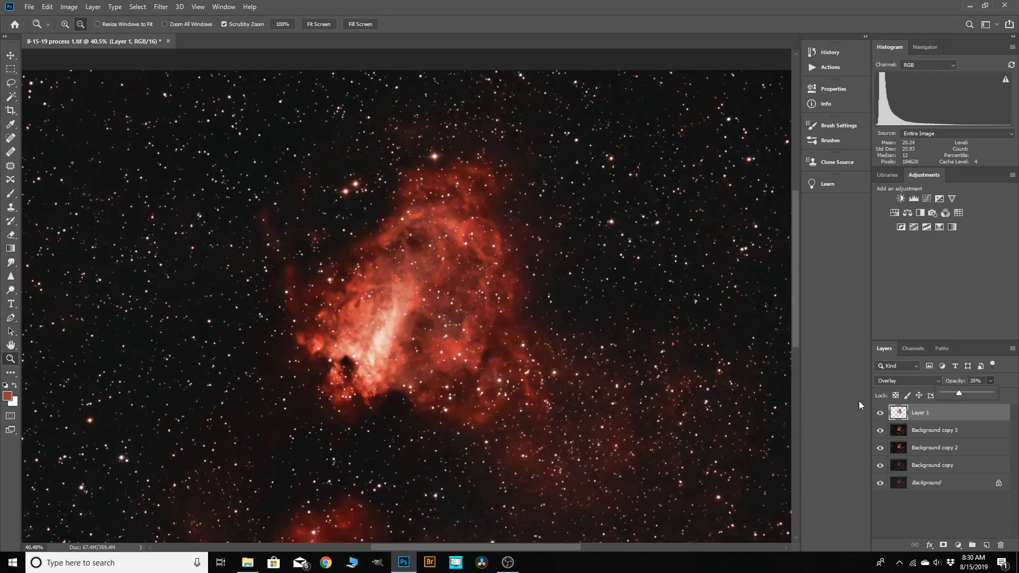
Compare the nebula with Layer 1 hidden and shown, and merge Layer 1 down into Background copy 3.
{"action": "left_click", "coordinate": [880, 413]}
{"action": "left_click", "coordinate": [879, 413]}
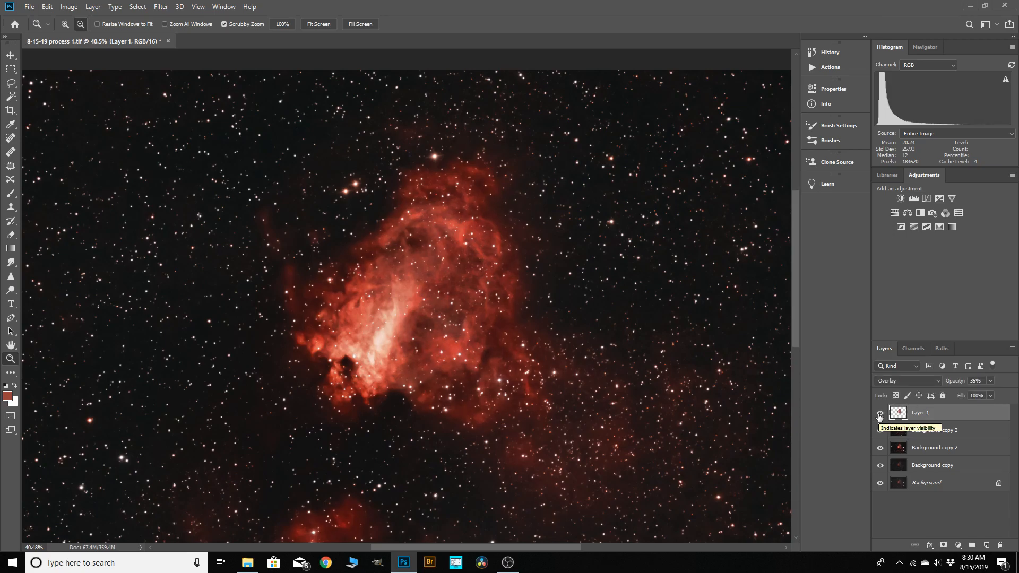
{"action": "right_click", "coordinate": [939, 413]}
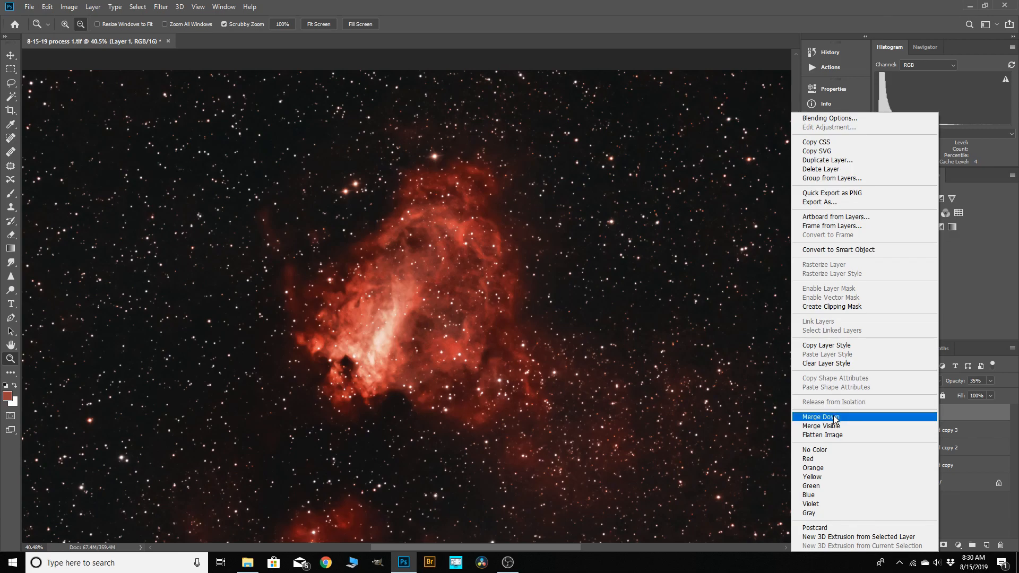
{"action": "left_click", "coordinate": [834, 417]}
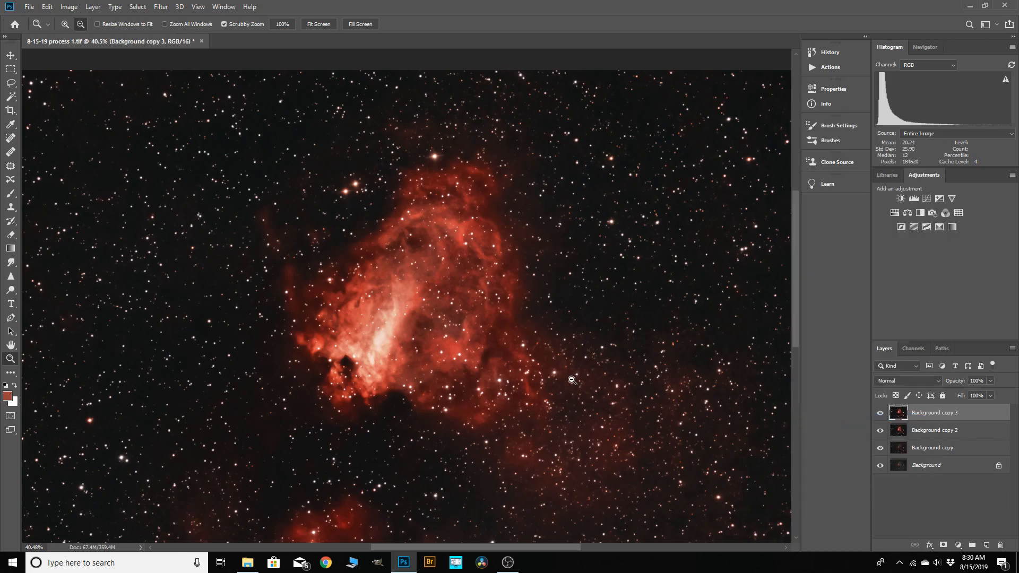
Select the nebula's bright core and brighter red areas with Color Range, adding sampled colors and slightly lowering the fuzziness.
{"action": "scroll", "coordinate": [363, 375], "scroll_direction": "up", "scroll_amount": 5}
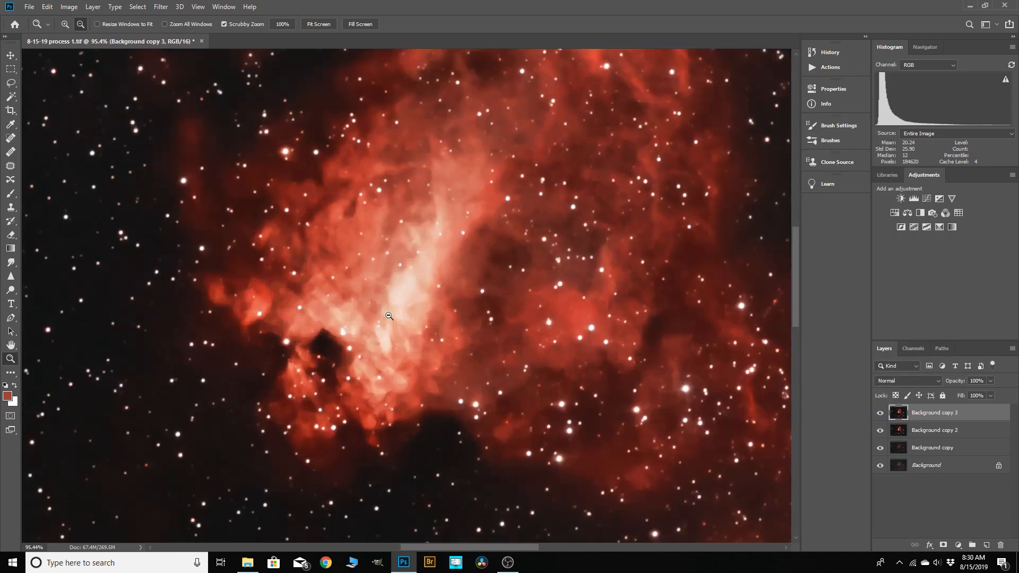
{"action": "left_click", "coordinate": [349, 245], "text": "alt"}
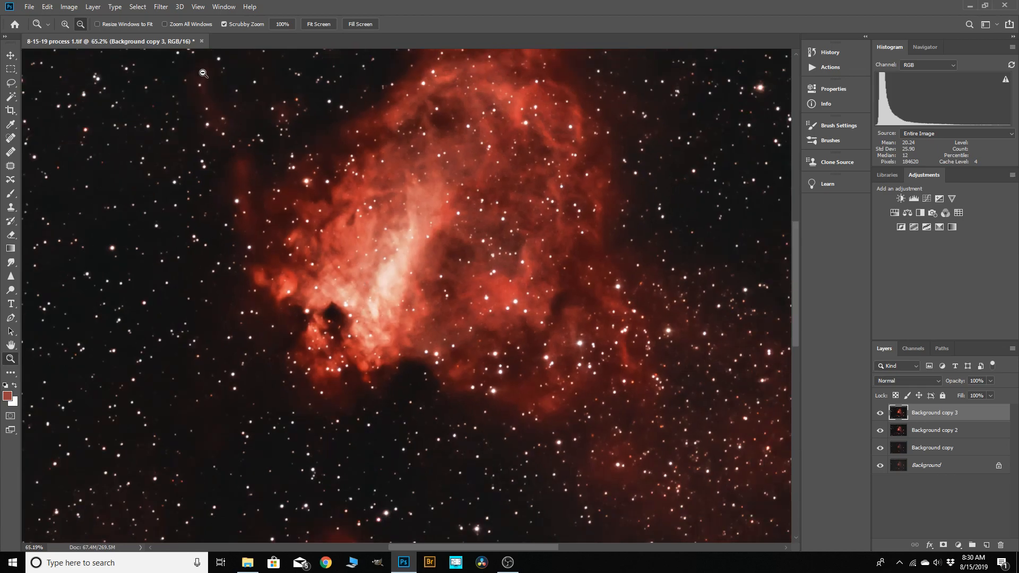
{"action": "left_click", "coordinate": [137, 8]}
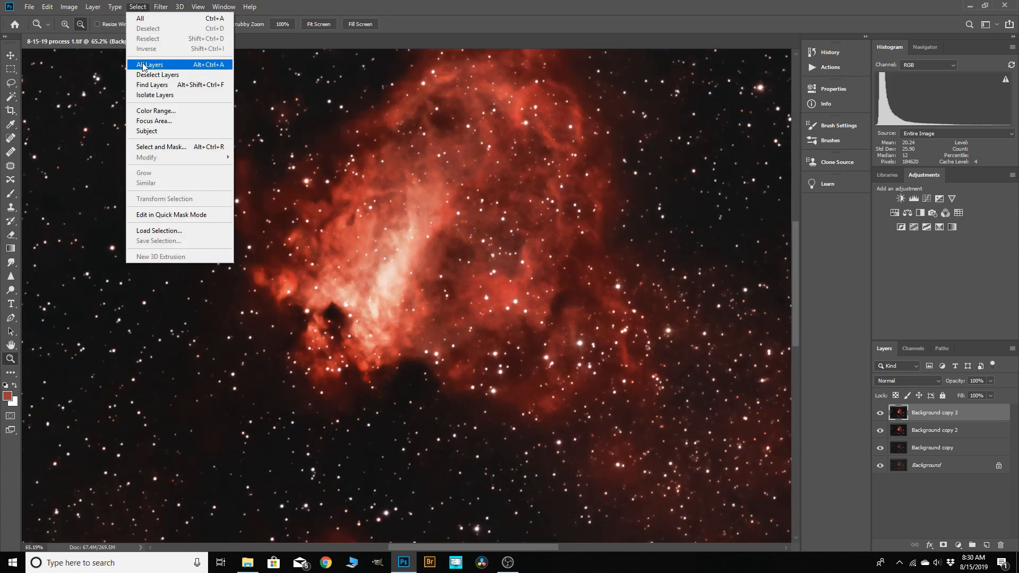
{"action": "left_click", "coordinate": [155, 110]}
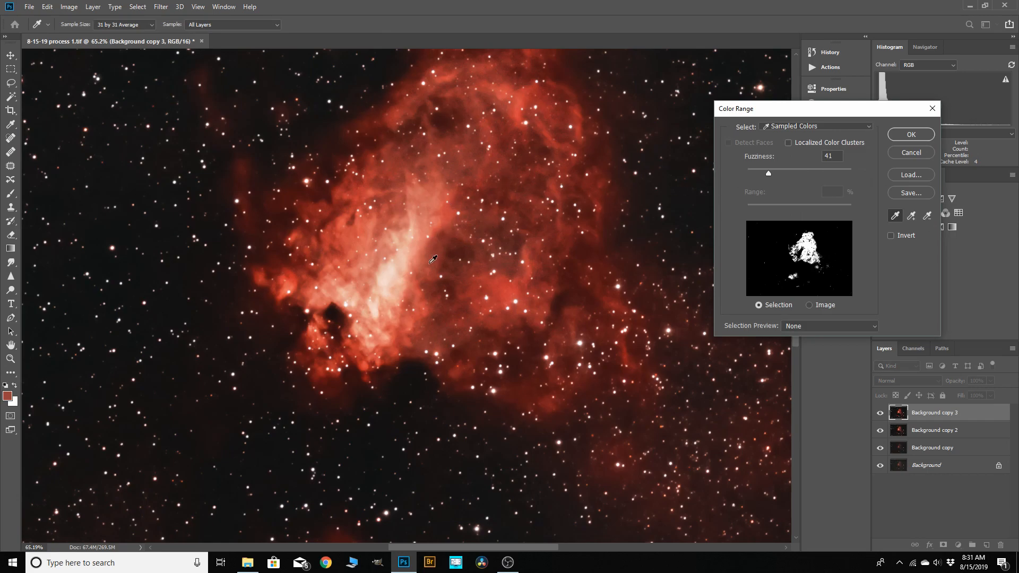
{"action": "left_click", "coordinate": [400, 278]}
{"action": "left_click", "coordinate": [911, 215]}
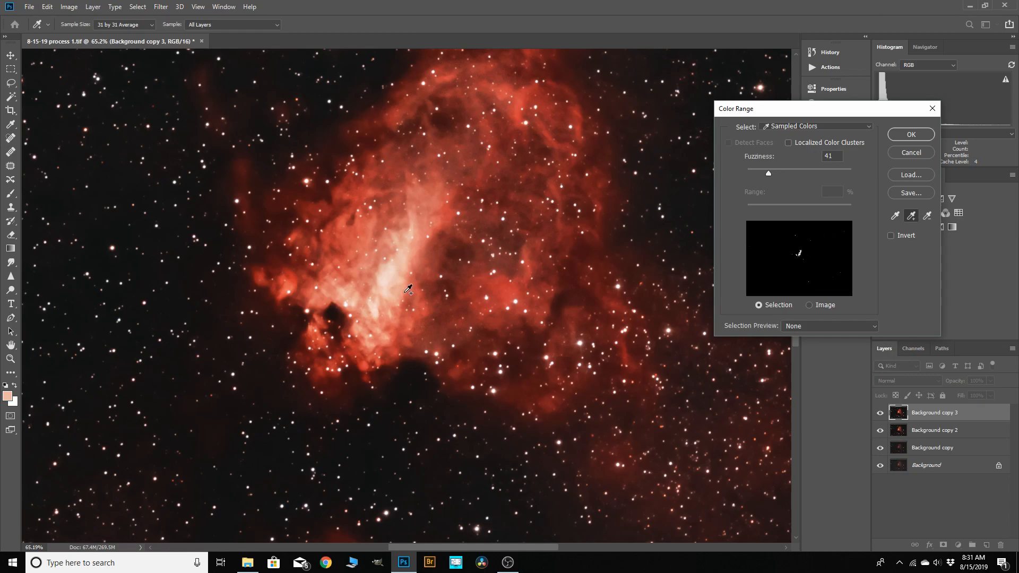
{"action": "mouse_move", "coordinate": [418, 259]}
{"action": "left_mouse_down"}
{"action": "mouse_move", "coordinate": [419, 194]}
{"action": "mouse_move", "coordinate": [438, 199]}
{"action": "mouse_move", "coordinate": [373, 191]}
{"action": "left_mouse_up"}
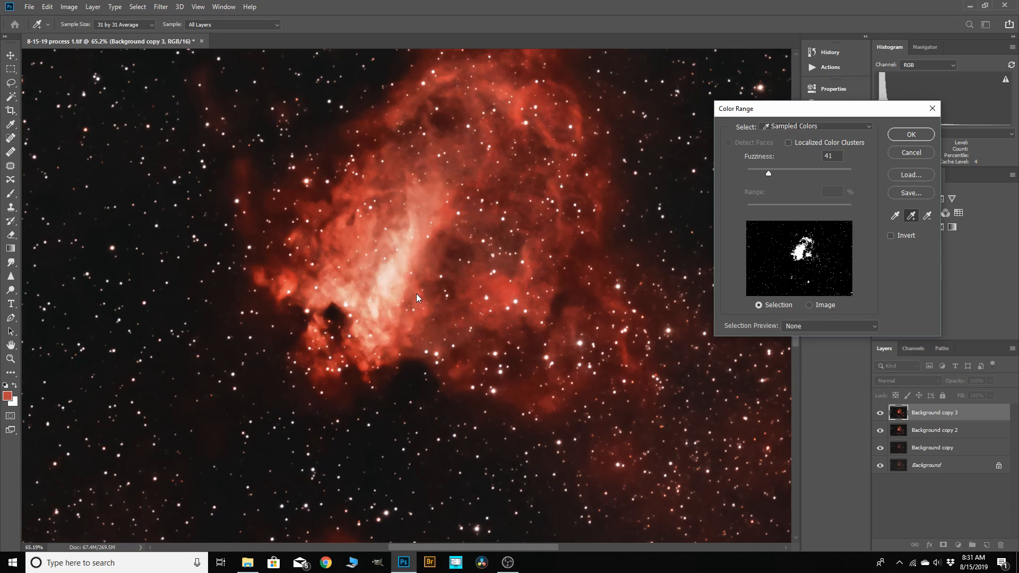
{"action": "left_click_drag", "start_coordinate": [767, 173], "coordinate": [760, 174]}
{"action": "left_click", "coordinate": [903, 138]}
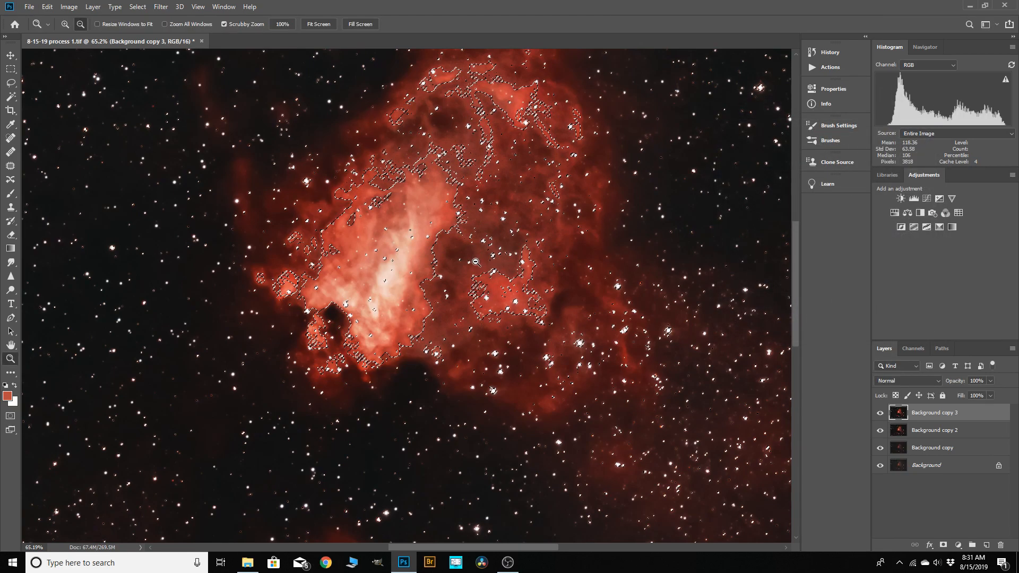
Refine the selection in Select and Mask with a 28.1 px feather and the edge shifted by -10%.
{"action": "left_click", "coordinate": [137, 7]}
{"action": "left_click", "coordinate": [160, 149]}
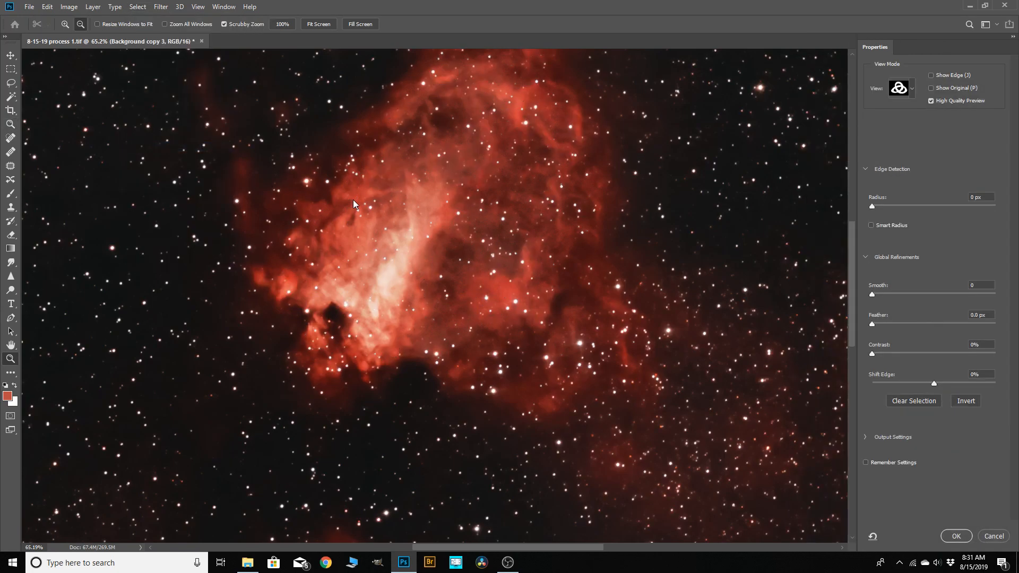
{"action": "left_click_drag", "start_coordinate": [873, 324], "coordinate": [930, 326]}
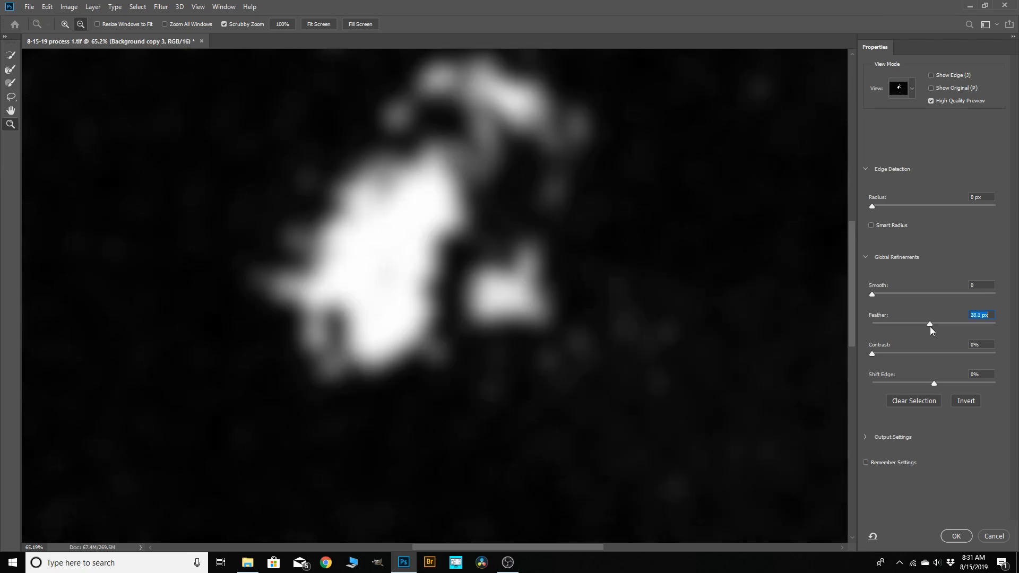
{"action": "left_click_drag", "start_coordinate": [934, 384], "coordinate": [927, 384]}
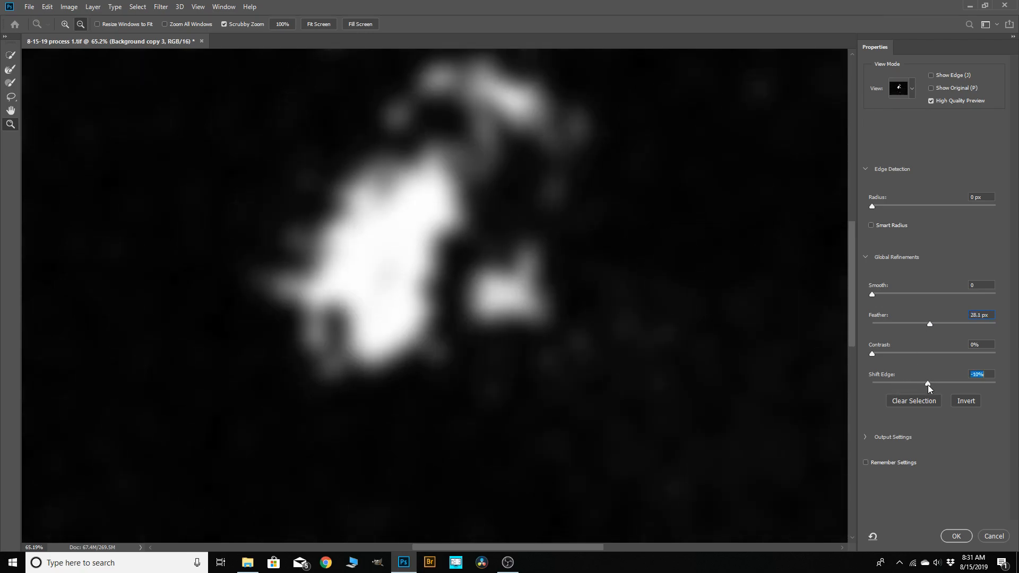
{"action": "left_click", "coordinate": [956, 536]}
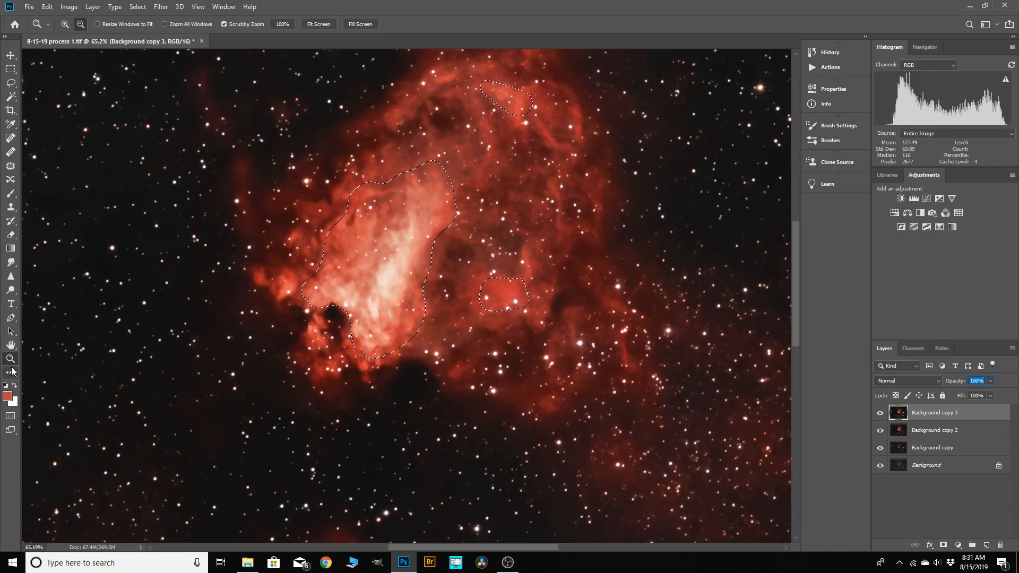
Copy the selected bright nebula areas from Background copy 3 to a new layer.
{"action": "left_click", "coordinate": [482, 236], "text": "alt"}
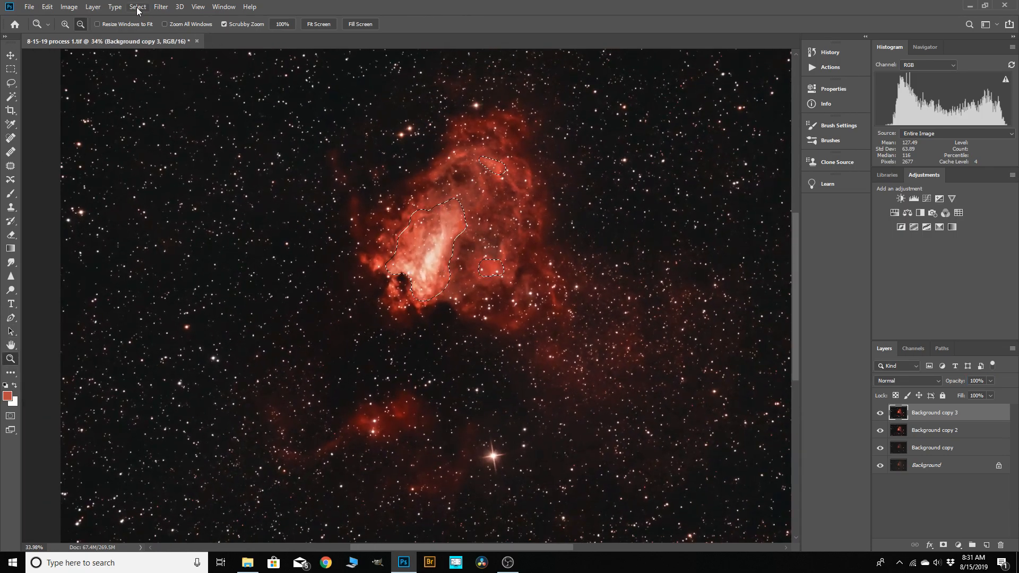
{"action": "left_click", "coordinate": [93, 7]}
{"action": "mouse_move", "coordinate": [98, 20]}
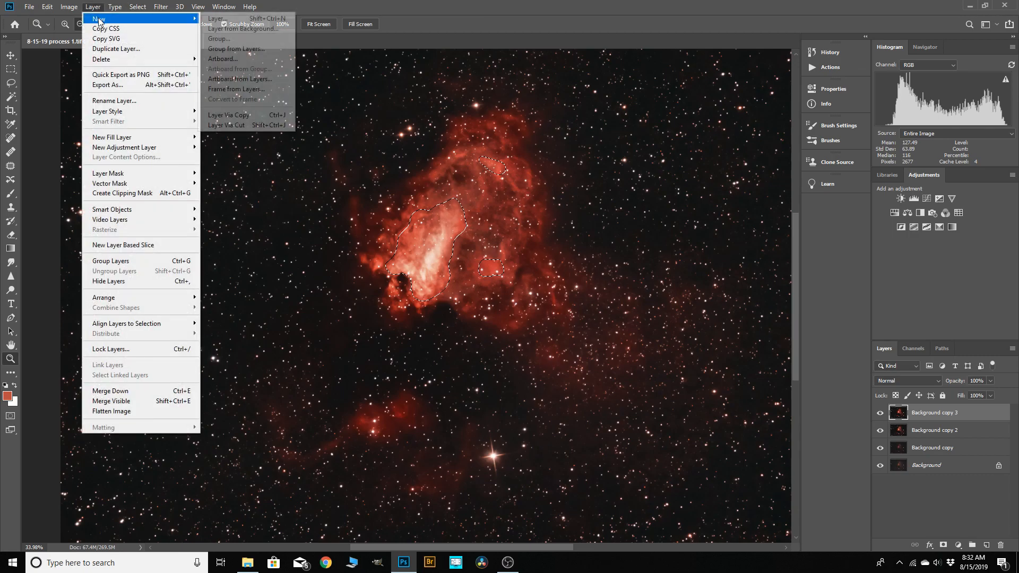
{"action": "left_click", "coordinate": [228, 115]}
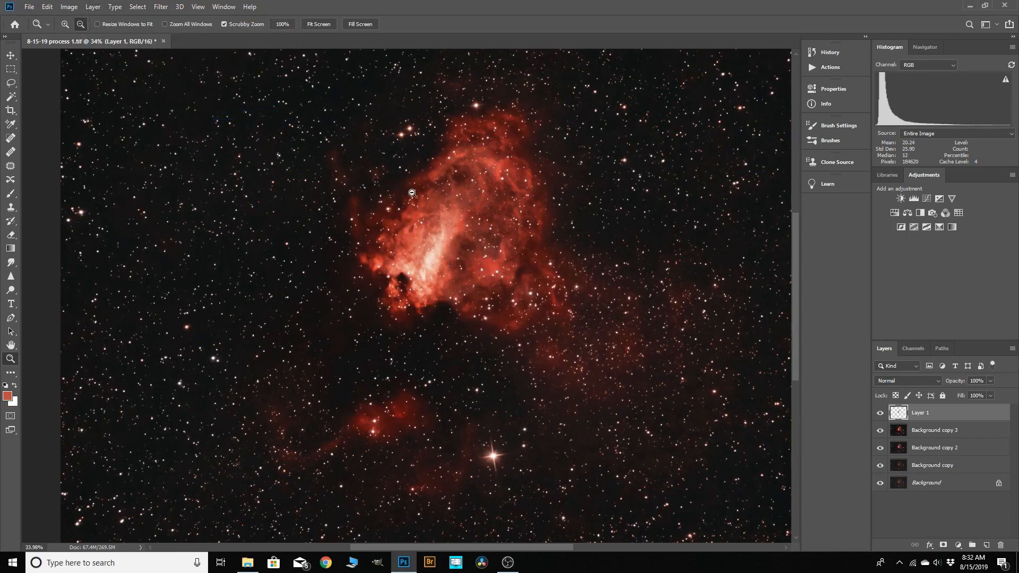
Adjust Layer 1 in Camera Raw with clarity +53, exposure +0.25, contrast +17, dehaze +7, vibrance +7 and saturation +8.
{"action": "scroll", "coordinate": [441, 250], "scroll_direction": "up", "scroll_amount": 3}
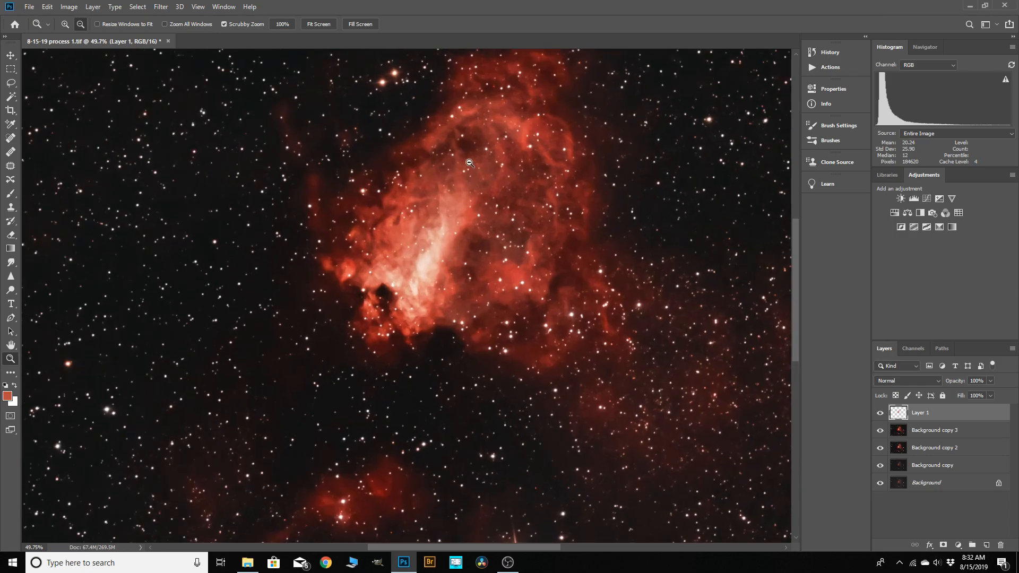
{"action": "left_click", "coordinate": [161, 7]}
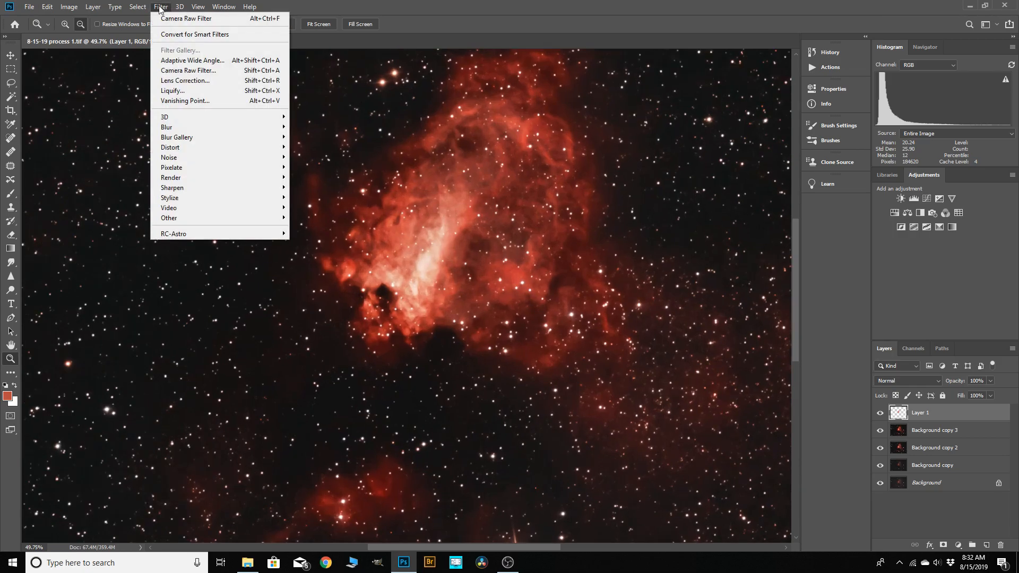
{"action": "left_click", "coordinate": [175, 81]}
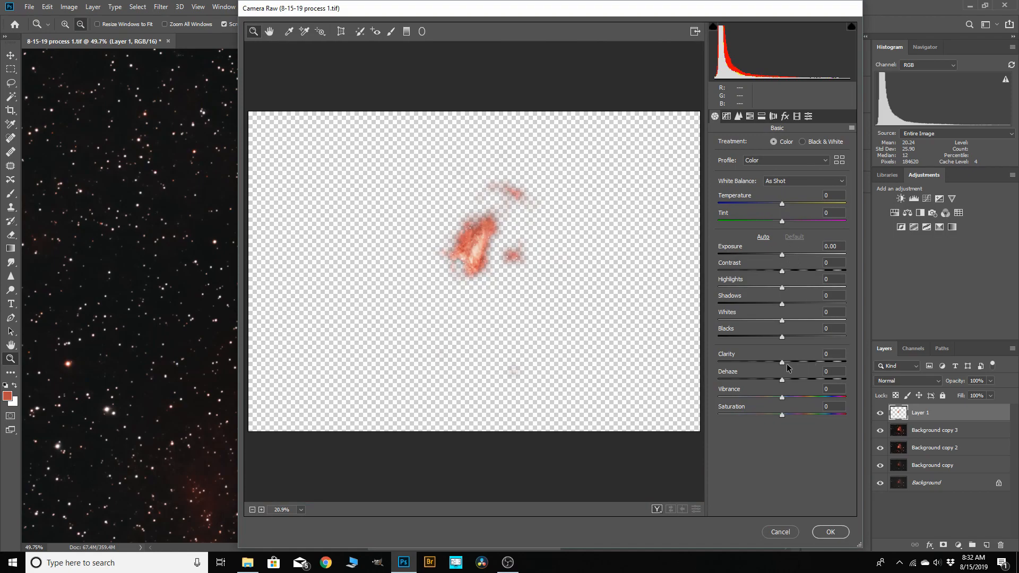
{"action": "left_click_drag", "start_coordinate": [784, 365], "coordinate": [817, 365]}
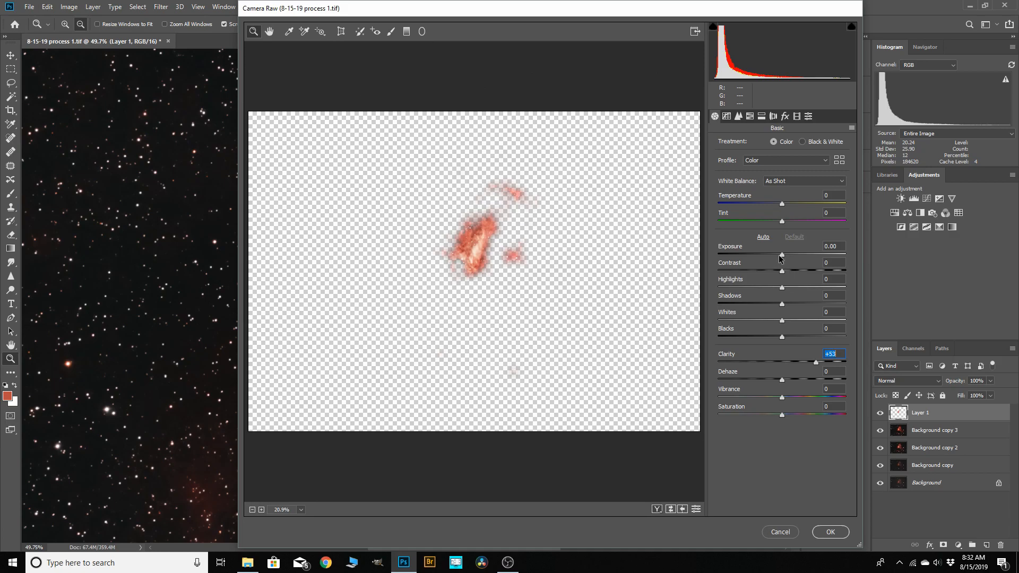
{"action": "left_click_drag", "start_coordinate": [780, 256], "coordinate": [784, 256]}
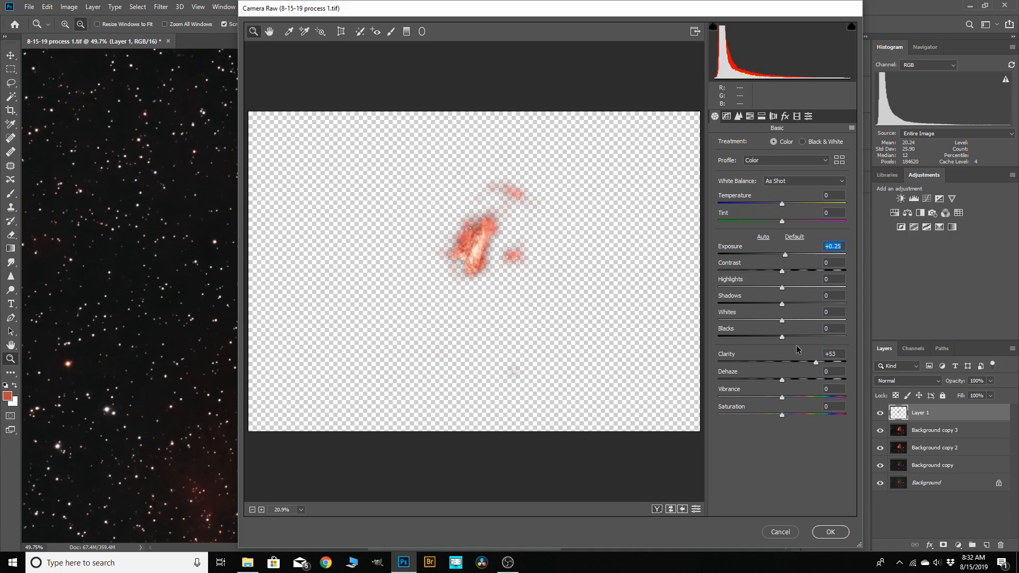
{"action": "left_click_drag", "start_coordinate": [782, 272], "coordinate": [794, 272]}
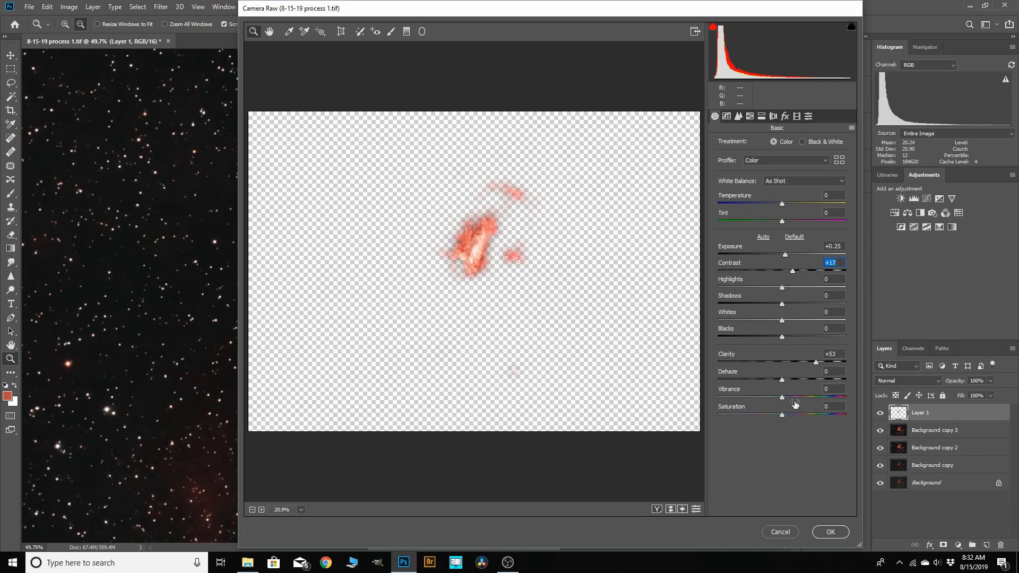
{"action": "mouse_move", "coordinate": [783, 397]}
{"action": "left_mouse_down"}
{"action": "mouse_move", "coordinate": [788, 415]}
{"action": "mouse_move", "coordinate": [788, 383]}
{"action": "left_mouse_up"}
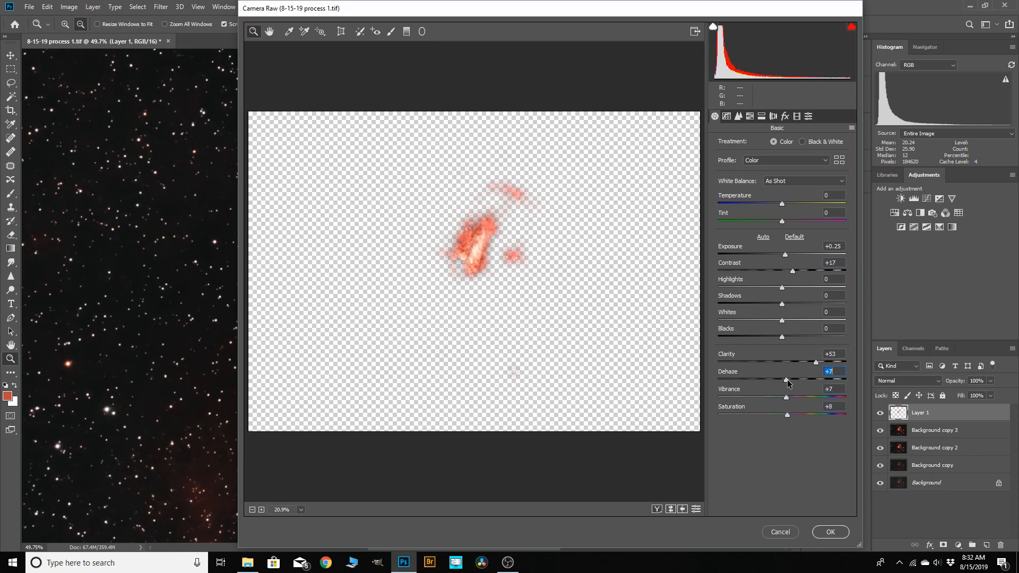
Set Camera Raw noise reduction to luminance 29 and color 25, raise the sharpening amount slightly, and apply the filter to Layer 1.
{"action": "left_click", "coordinate": [737, 117]}
{"action": "left_click_drag", "start_coordinate": [717, 250], "coordinate": [745, 249]}
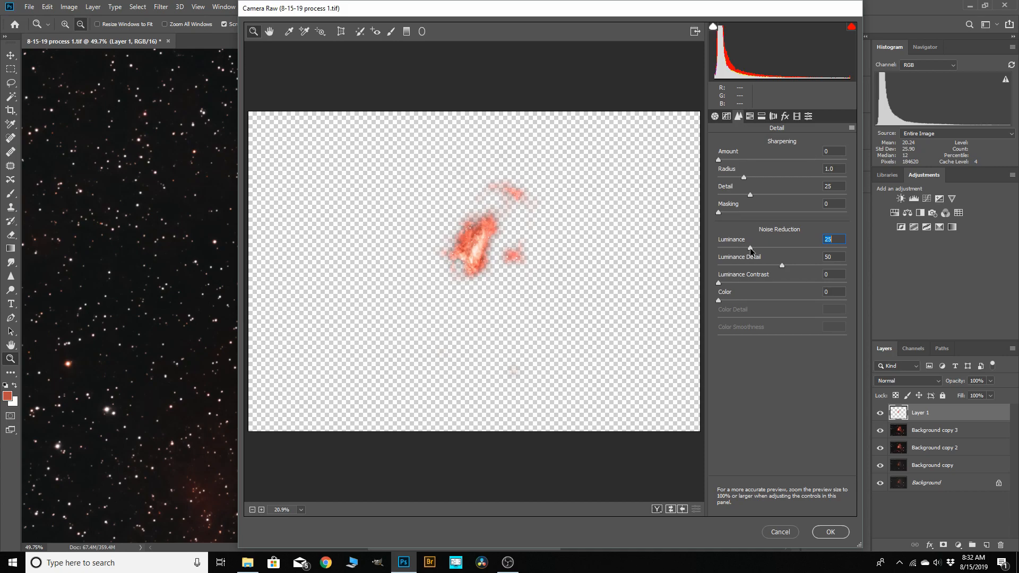
{"action": "left_click_drag", "start_coordinate": [755, 247], "coordinate": [756, 247]}
{"action": "left_click_drag", "start_coordinate": [718, 300], "coordinate": [751, 300]}
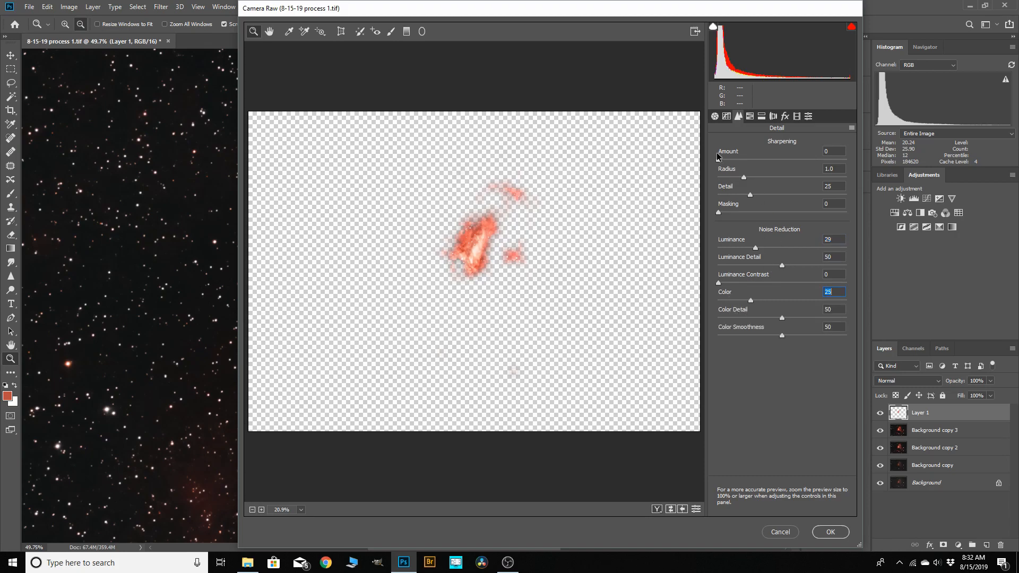
{"action": "left_click_drag", "start_coordinate": [718, 160], "coordinate": [734, 162]}
{"action": "left_click", "coordinate": [830, 532]}
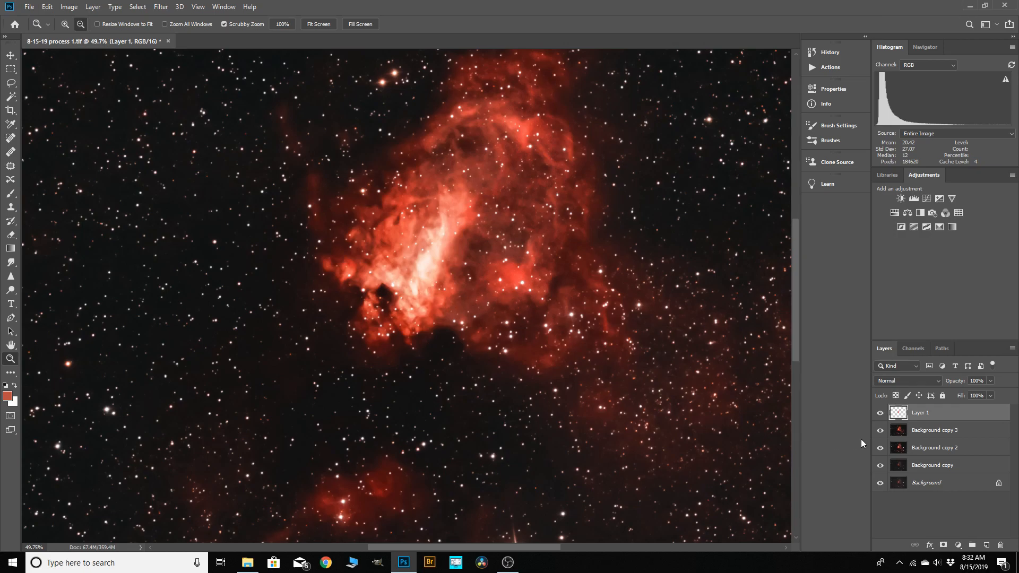
Compare the nebula with Layer 1 hidden and shown, and examine the bright core up close.
{"action": "left_click", "coordinate": [880, 414]}
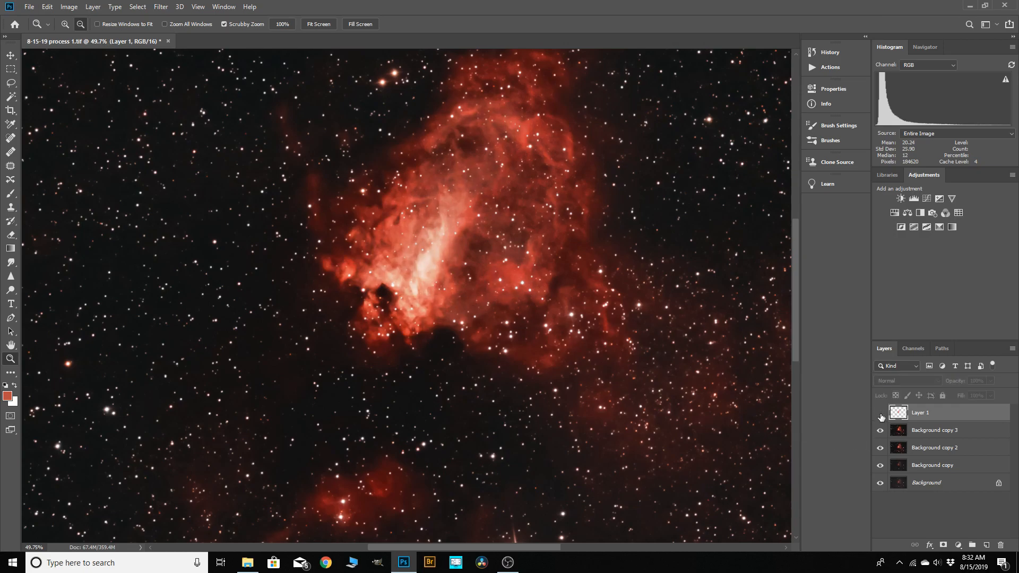
{"action": "left_click", "coordinate": [880, 413]}
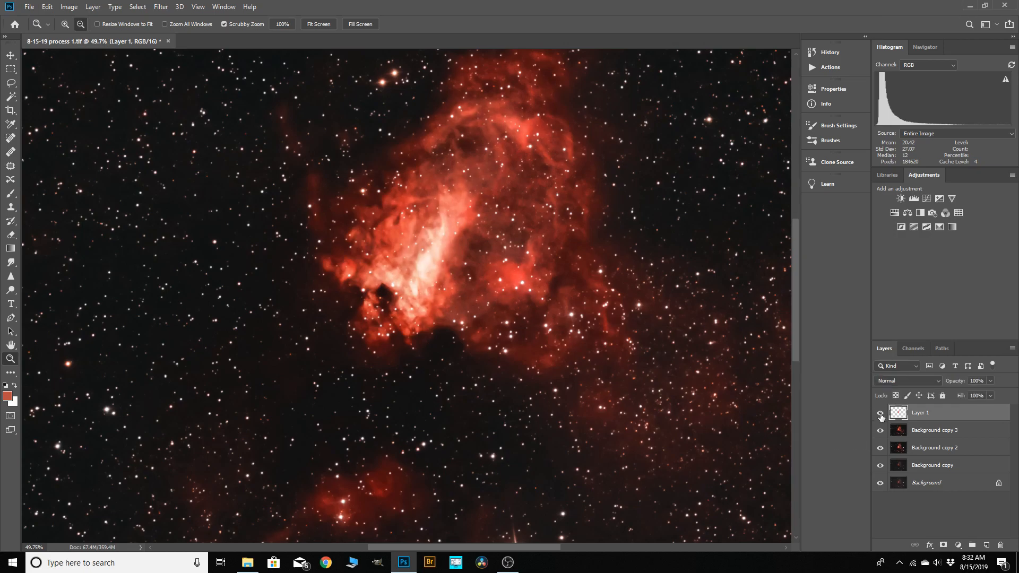
{"action": "left_click", "coordinate": [426, 274], "text": "alt"}
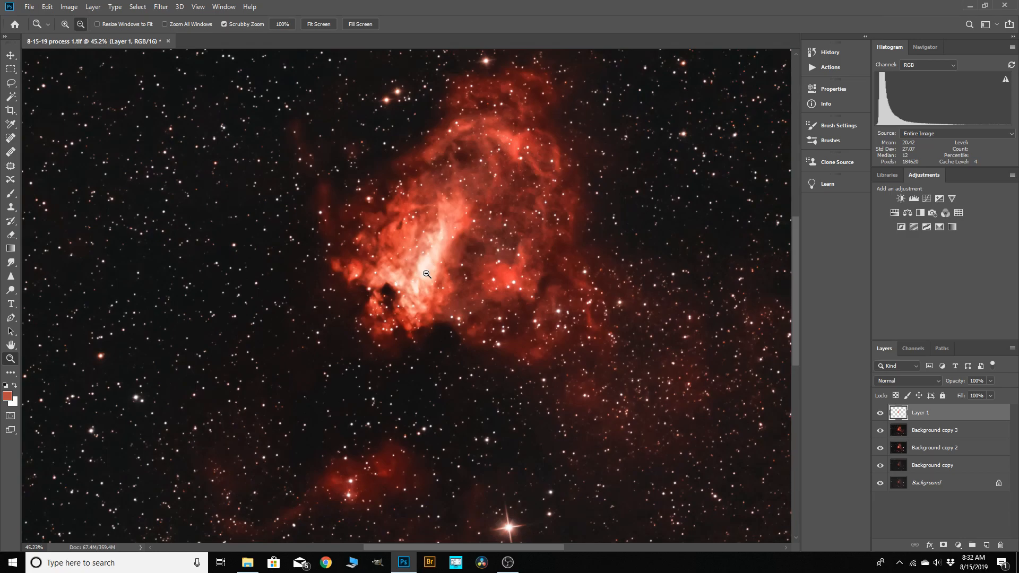
{"action": "scroll", "coordinate": [419, 278], "scroll_direction": "up", "scroll_amount": 2}
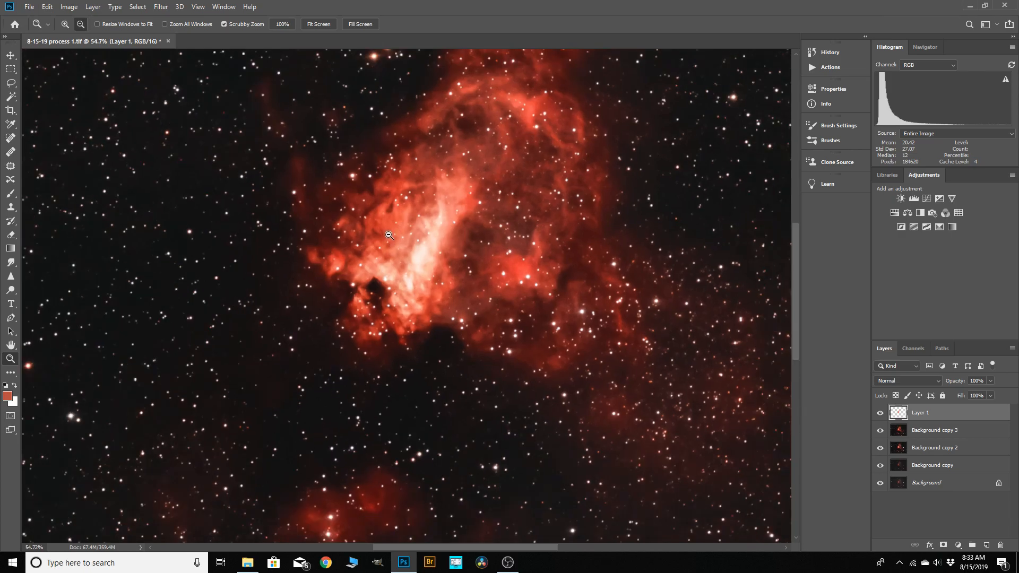
Raise the clarity of Layer 1 moderately in Camera Raw and apply the filter.
{"action": "left_click", "coordinate": [161, 7]}
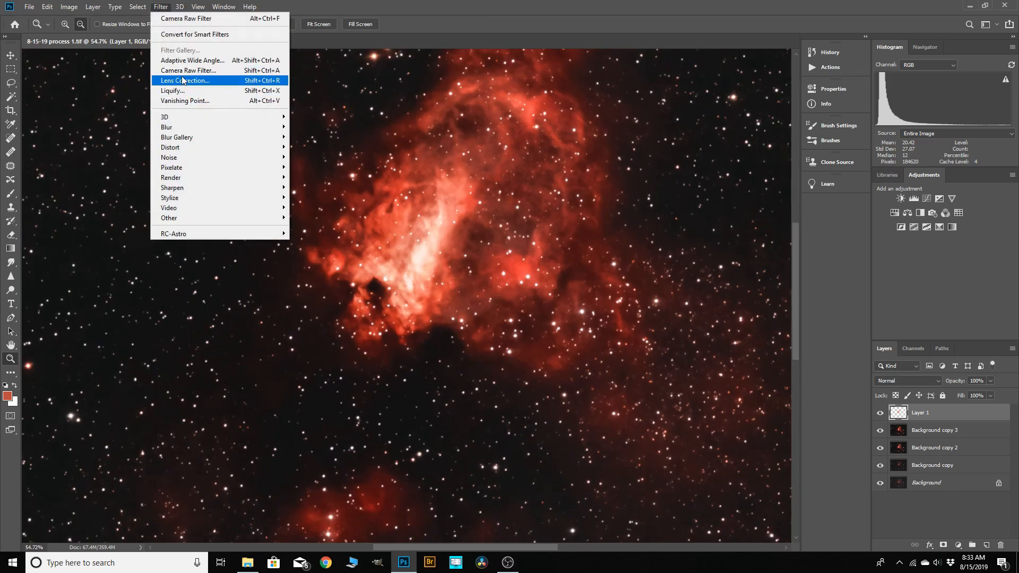
{"action": "left_click", "coordinate": [183, 71]}
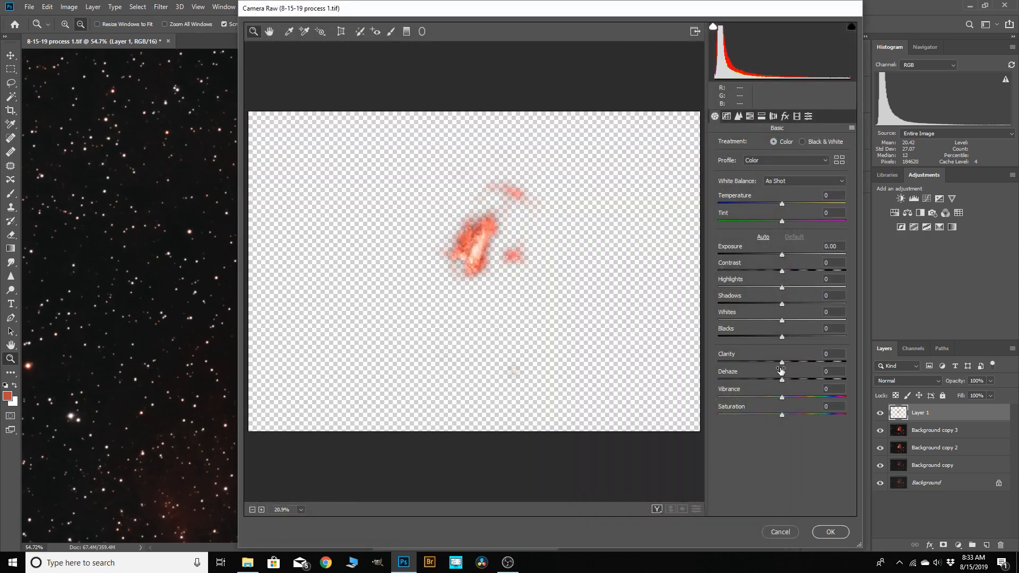
{"action": "left_click_drag", "start_coordinate": [782, 362], "coordinate": [809, 363]}
{"action": "left_click", "coordinate": [822, 531]}
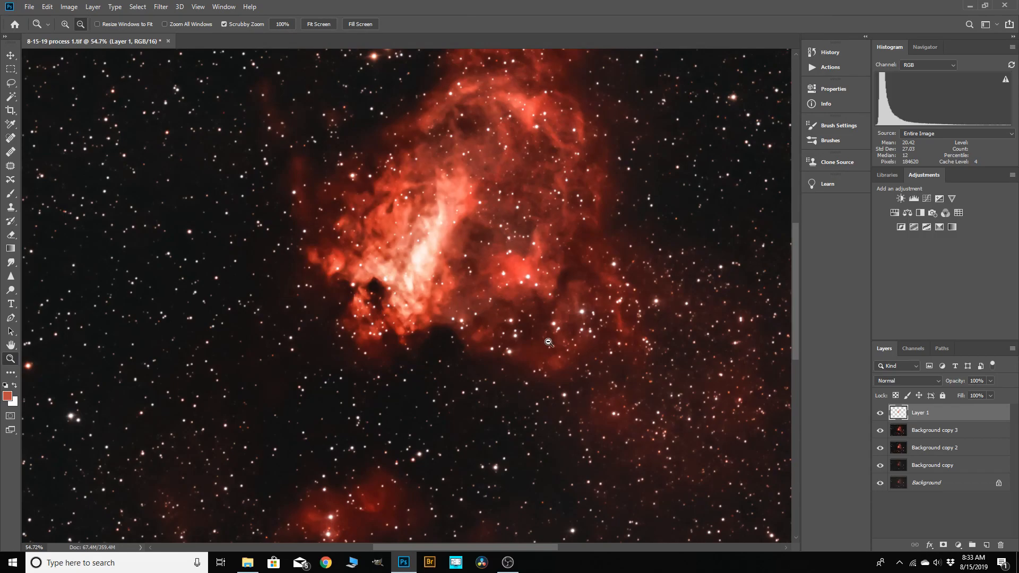
Compare the nebula with Layer 1 hidden and shown, and examine the whole image and the bright core at several magnifications.
{"action": "left_click", "coordinate": [880, 413]}
{"action": "left_click", "coordinate": [880, 414]}
{"action": "left_click", "coordinate": [879, 414]}
{"action": "left_click", "coordinate": [880, 413]}
{"action": "scroll", "coordinate": [387, 195], "scroll_direction": "down", "scroll_amount": 3}
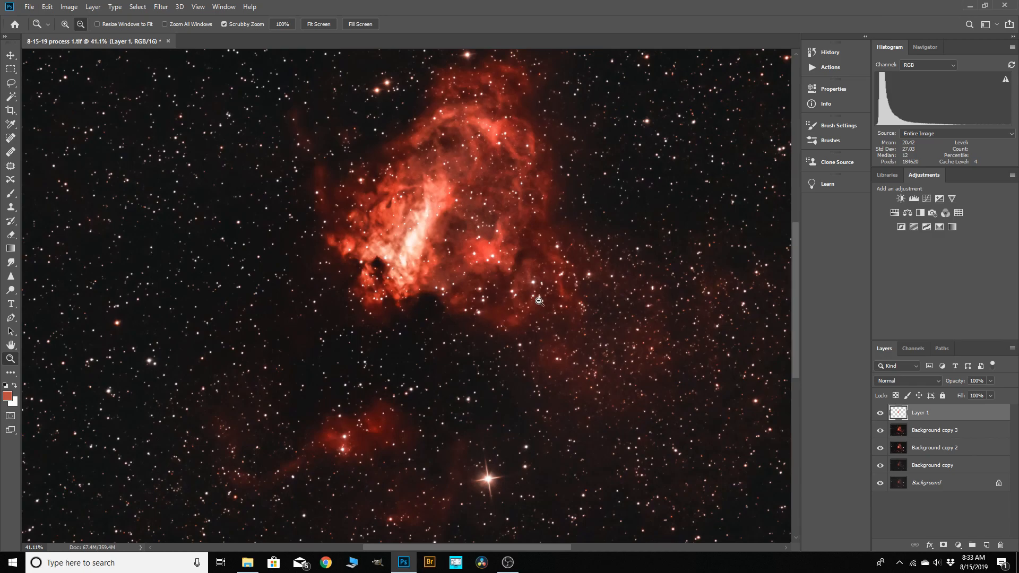
{"action": "scroll", "coordinate": [478, 196], "scroll_direction": "down", "scroll_amount": 2}
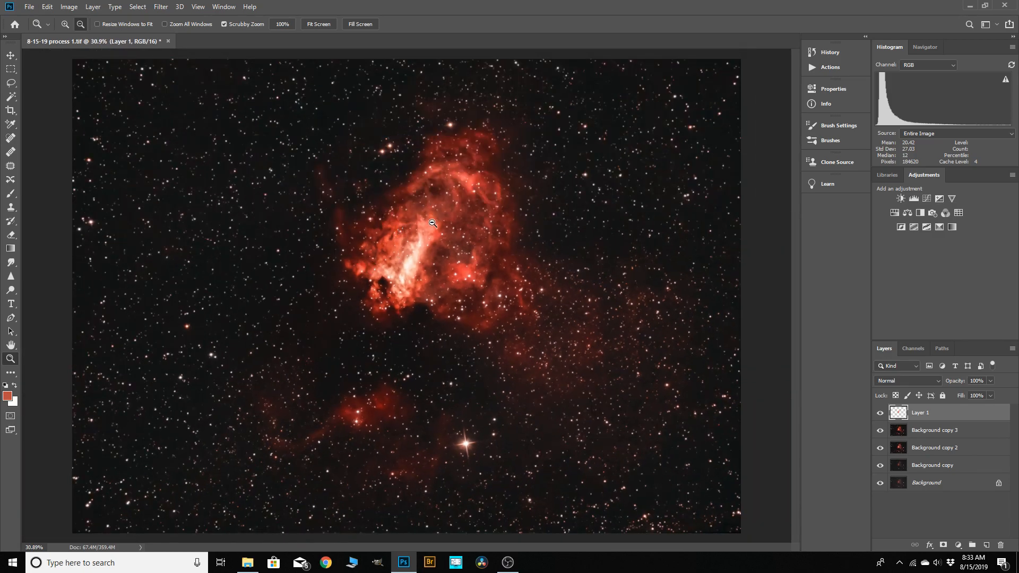
{"action": "scroll", "coordinate": [461, 187], "scroll_direction": "up", "scroll_amount": 3}
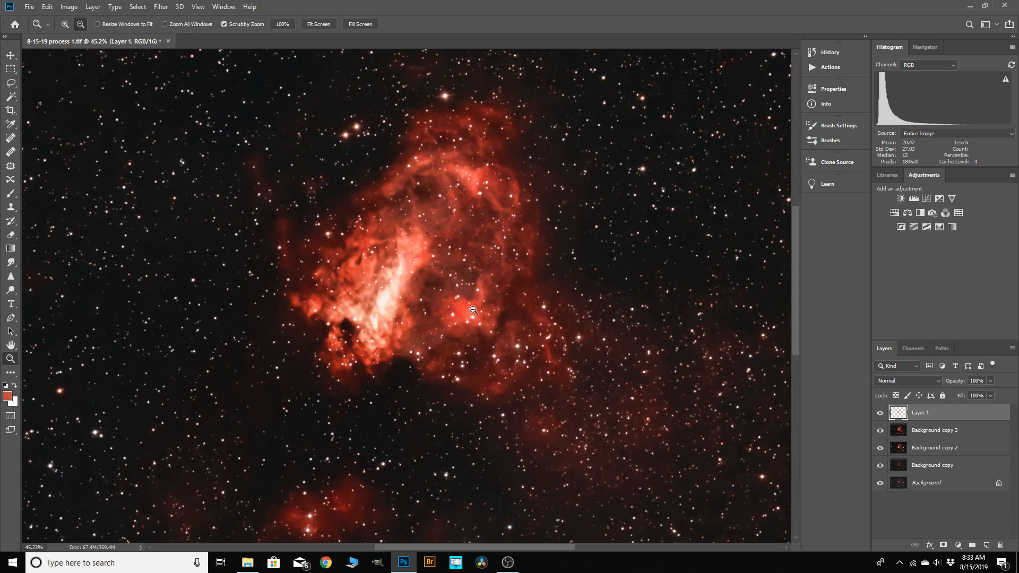
{"action": "scroll", "coordinate": [435, 161], "scroll_direction": "down", "scroll_amount": 2}
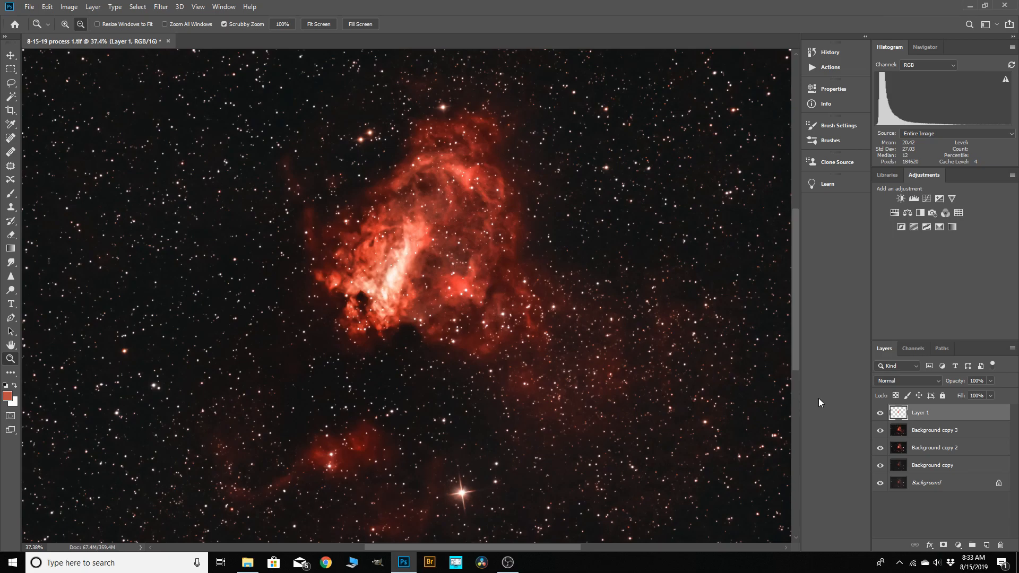
{"action": "scroll", "coordinate": [477, 322], "scroll_direction": "up", "scroll_amount": 3}
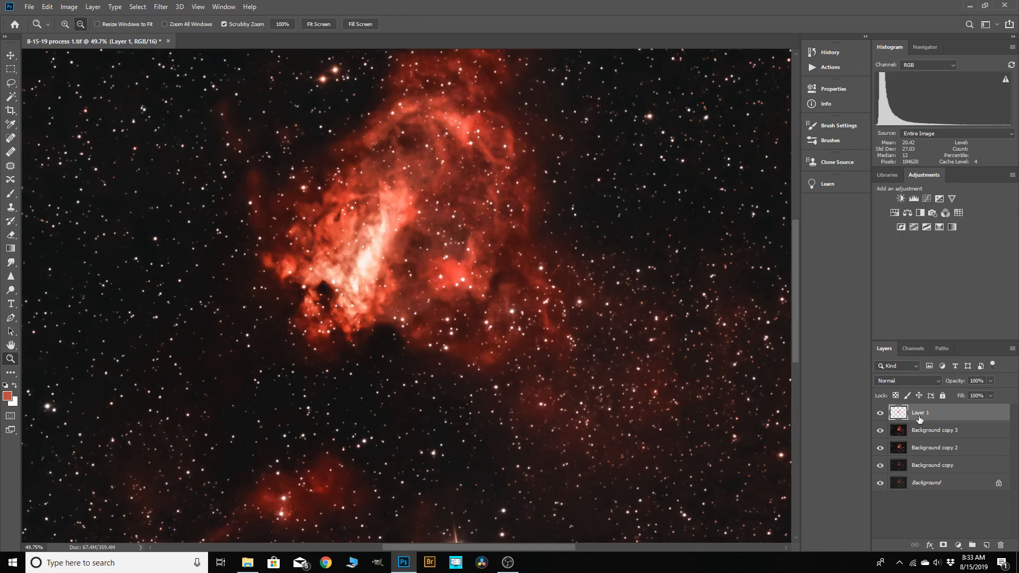
Set Layer 1's blend mode to Overlay at 78% opacity and compare the nebula with the layer hidden and shown.
{"action": "left_click", "coordinate": [938, 381]}
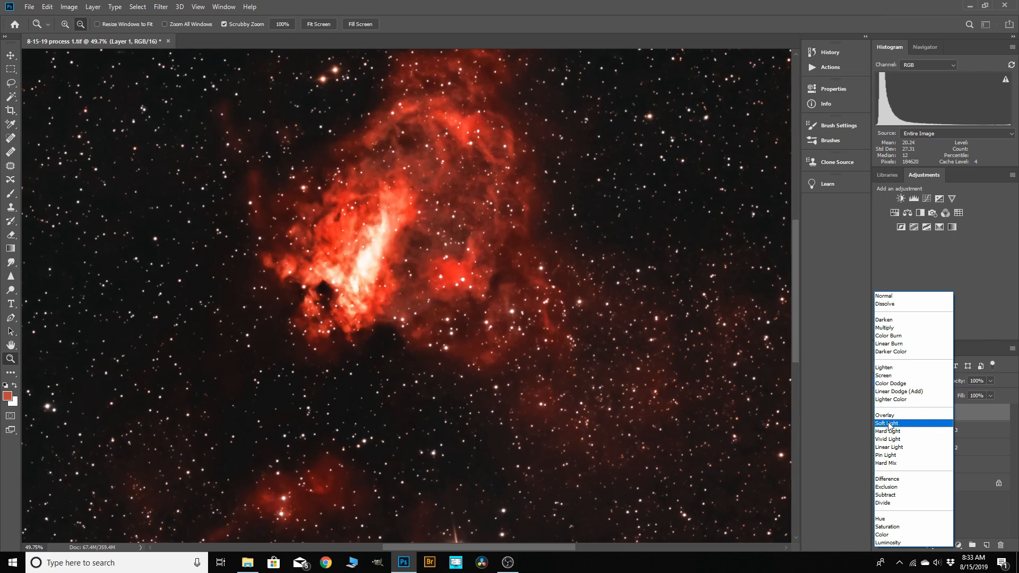
{"action": "left_click", "coordinate": [886, 416]}
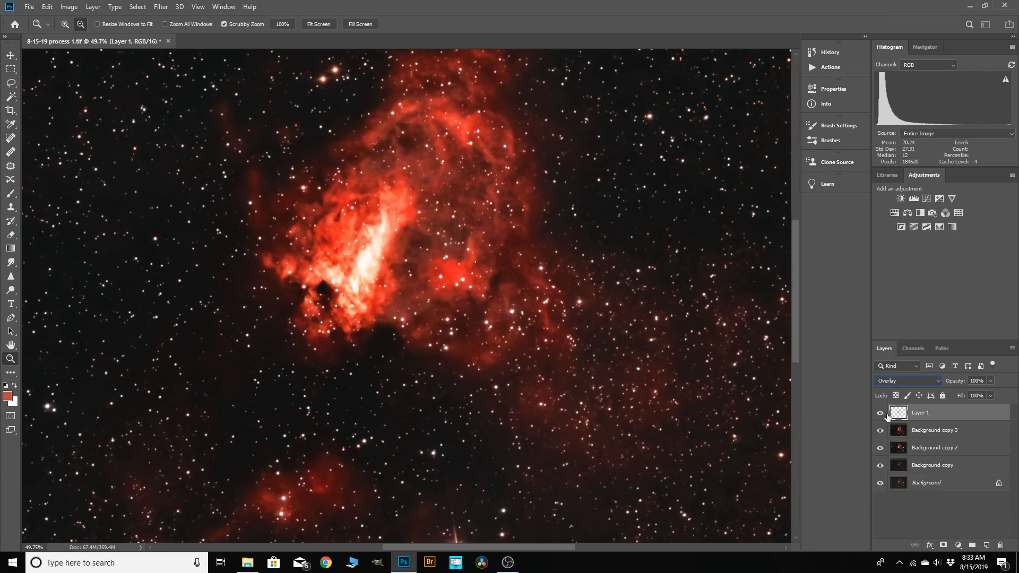
{"action": "left_click", "coordinate": [990, 382]}
{"action": "left_click_drag", "start_coordinate": [969, 394], "coordinate": [980, 393]}
{"action": "left_click", "coordinate": [879, 413]}
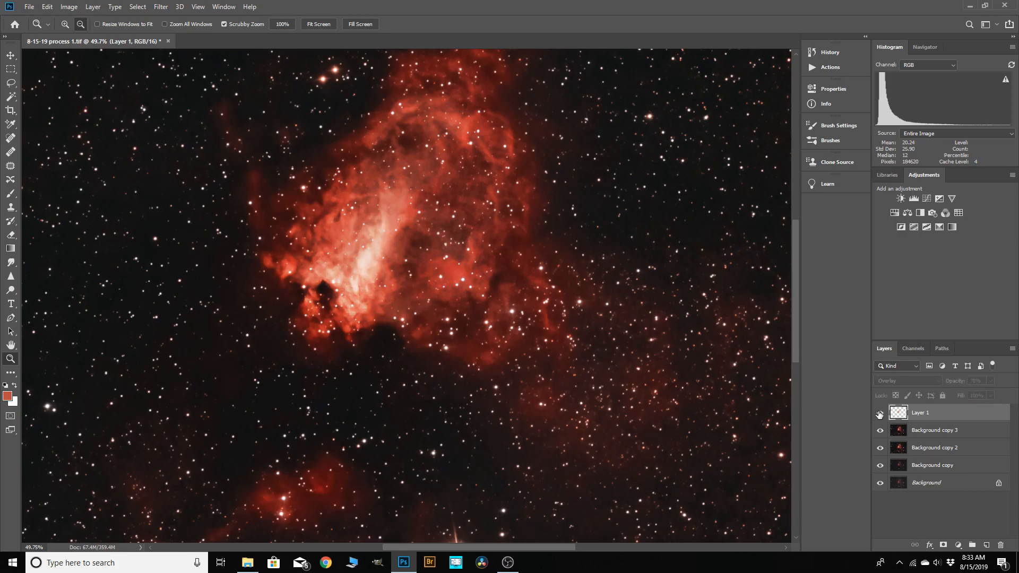
{"action": "left_click", "coordinate": [879, 412]}
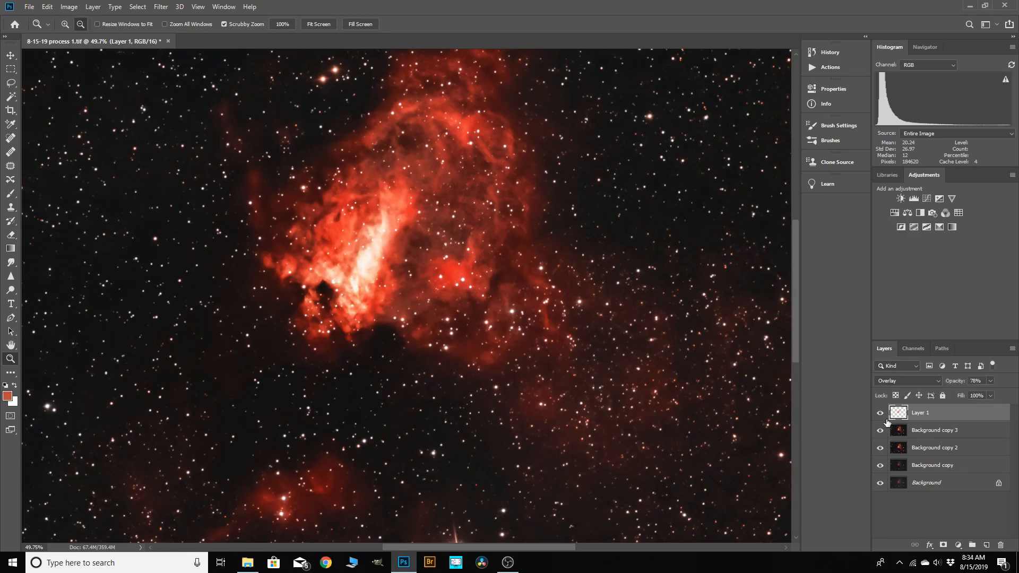
{"action": "right_click", "coordinate": [929, 414]}
{"action": "left_click", "coordinate": [949, 415]}
Apply Match Color to Layer 1 with color intensity 114 and a slight luminance adjustment, and merge it into Background copy 3.
{"action": "left_click", "coordinate": [69, 7]}
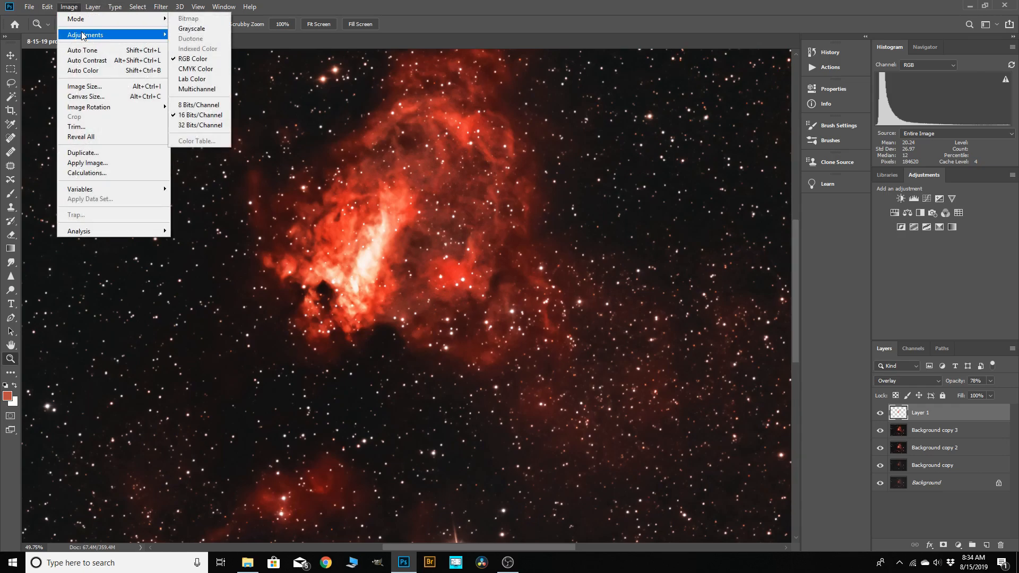
{"action": "mouse_move", "coordinate": [152, 40]}
{"action": "left_click", "coordinate": [204, 250]}
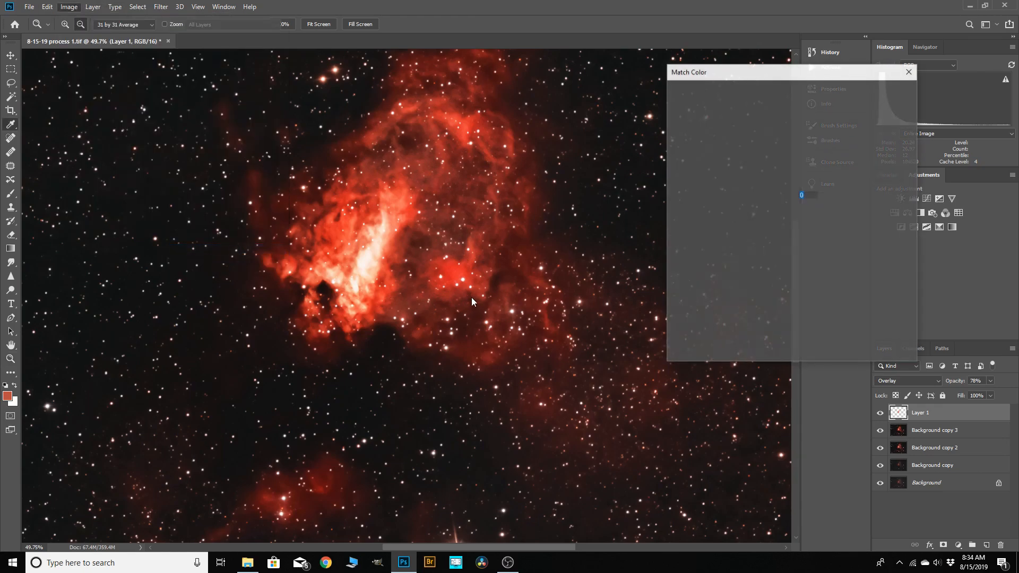
{"action": "left_click", "coordinate": [762, 183]}
{"action": "mouse_move", "coordinate": [771, 183]}
{"action": "left_mouse_down"}
{"action": "mouse_move", "coordinate": [751, 183]}
{"action": "mouse_move", "coordinate": [780, 186]}
{"action": "mouse_move", "coordinate": [770, 187]}
{"action": "left_mouse_up"}
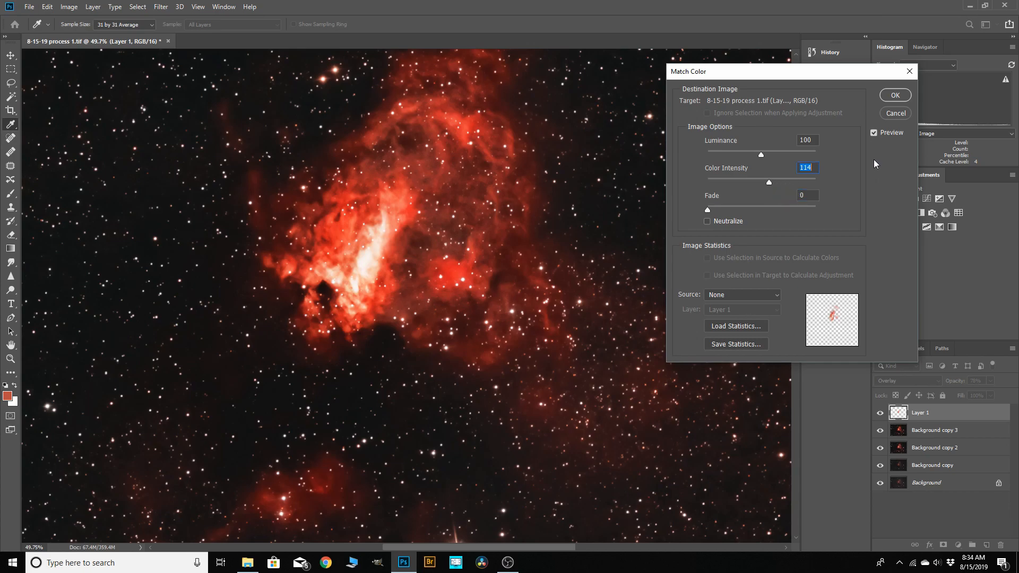
{"action": "left_click", "coordinate": [762, 154]}
{"action": "key", "text": "z"}
{"action": "left_click", "coordinate": [893, 95]}
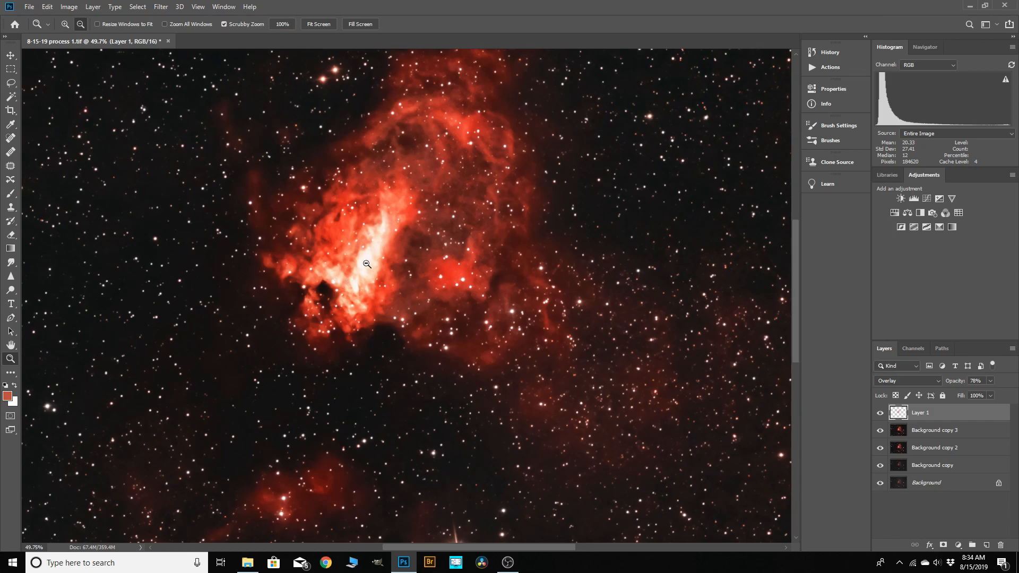
{"action": "right_click", "coordinate": [920, 417]}
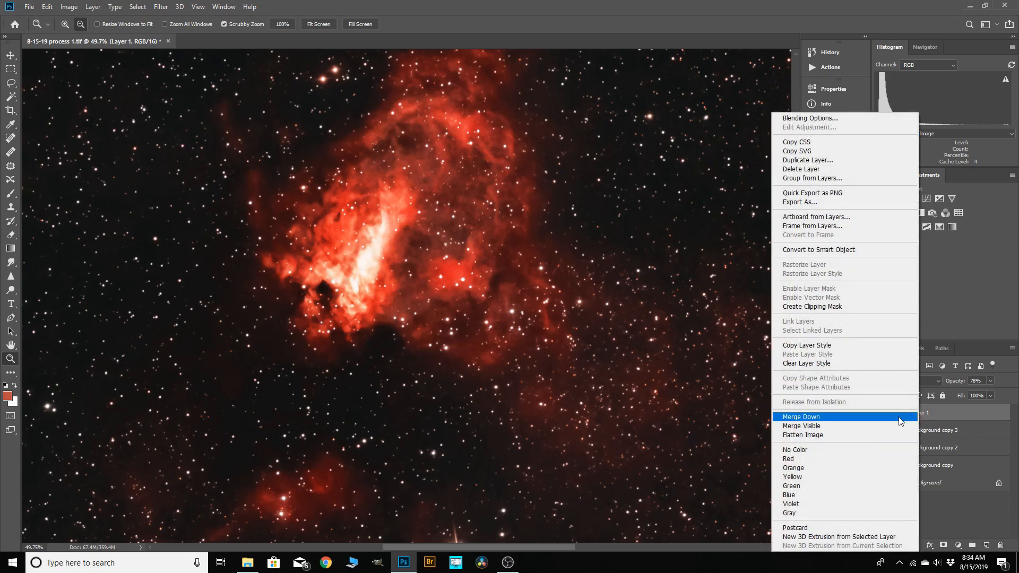
{"action": "left_click", "coordinate": [824, 419]}
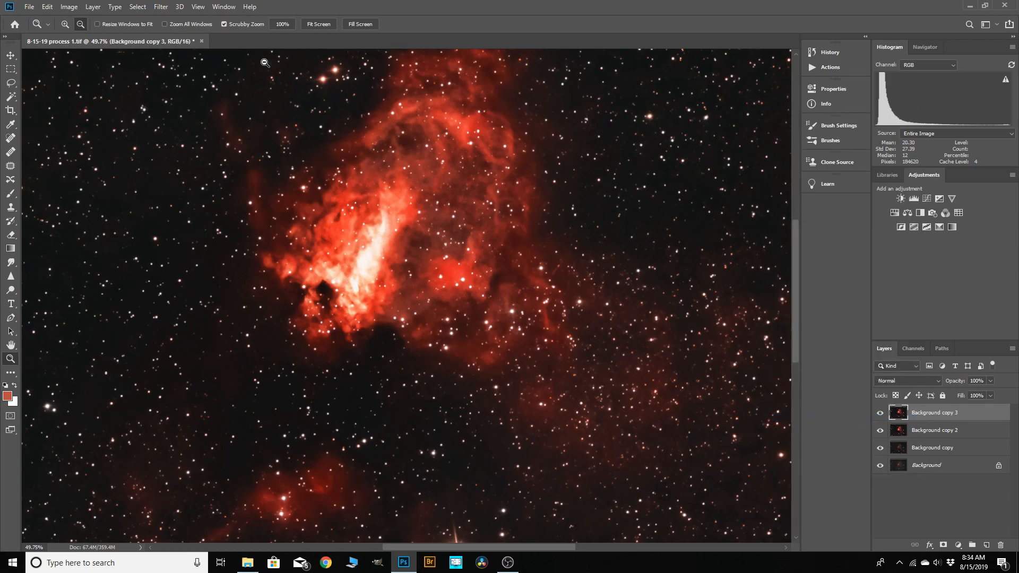
Select the nebula's white core on Background copy 3 with Color Range, adding samples along the bright ridge and raising the fuzziness above 38.
{"action": "left_click", "coordinate": [138, 7]}
{"action": "left_click", "coordinate": [155, 110]}
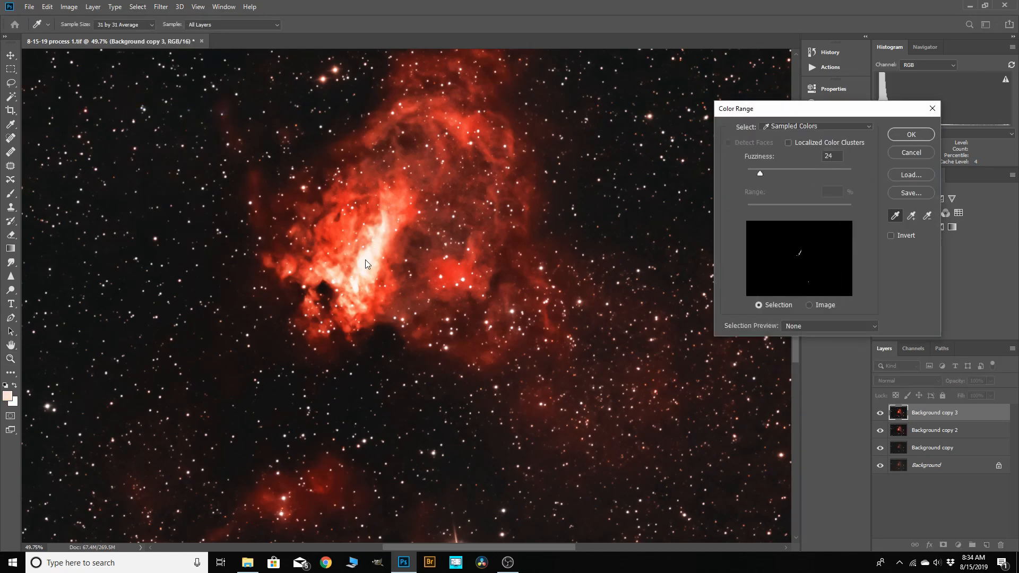
{"action": "mouse_move", "coordinate": [758, 174]}
{"action": "left_mouse_down"}
{"action": "mouse_move", "coordinate": [773, 174]}
{"action": "mouse_move", "coordinate": [761, 174]}
{"action": "left_mouse_up"}
{"action": "left_click", "coordinate": [910, 215]}
{"action": "left_click", "coordinate": [377, 242]}
{"action": "left_click", "coordinate": [380, 232]}
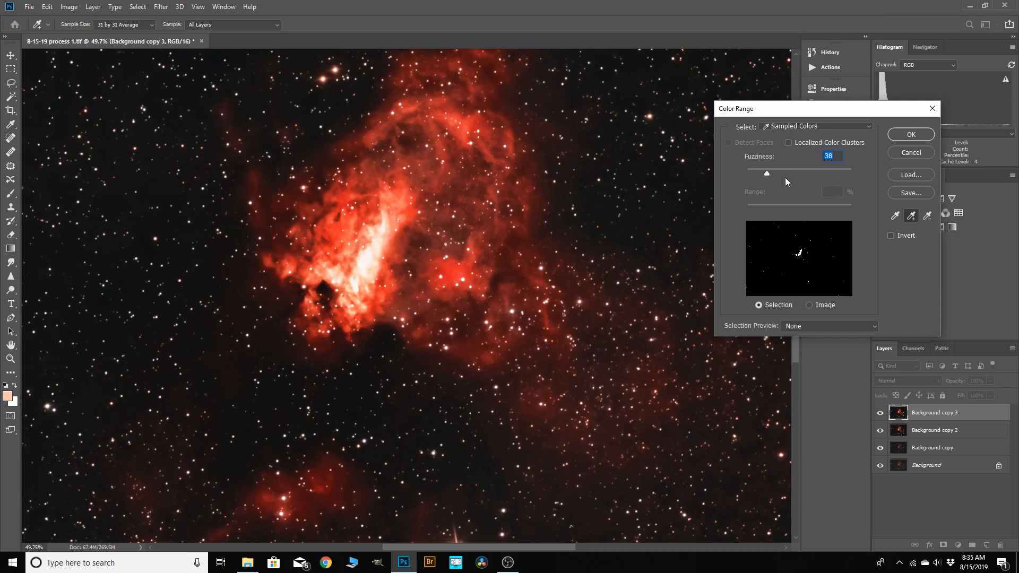
{"action": "left_click_drag", "start_coordinate": [767, 173], "coordinate": [772, 174]}
{"action": "left_click", "coordinate": [906, 138]}
{"action": "key", "text": "z"}
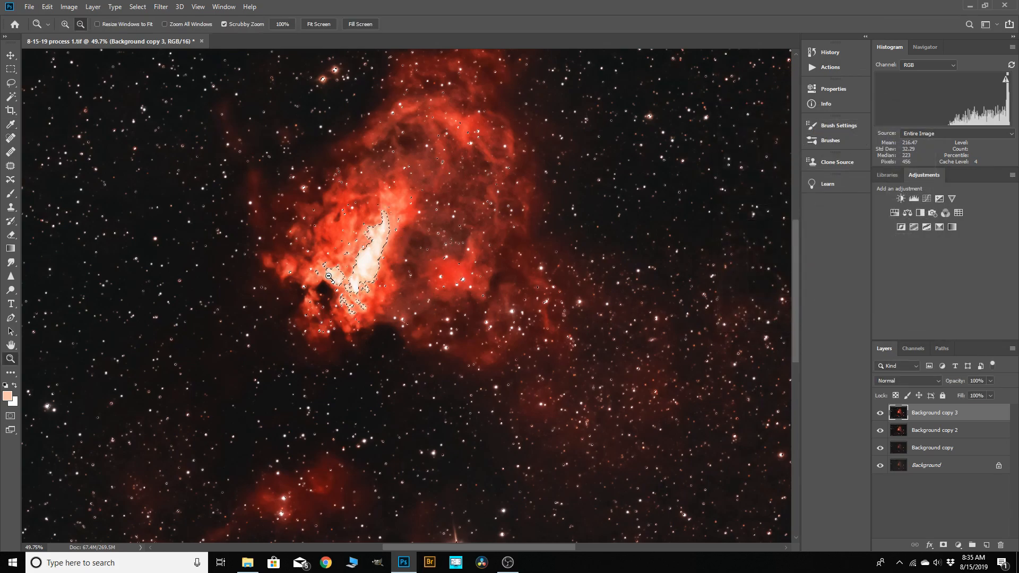
Feather the bright core selection by 32.7 px with Select and Mask.
{"action": "left_click", "coordinate": [137, 7]}
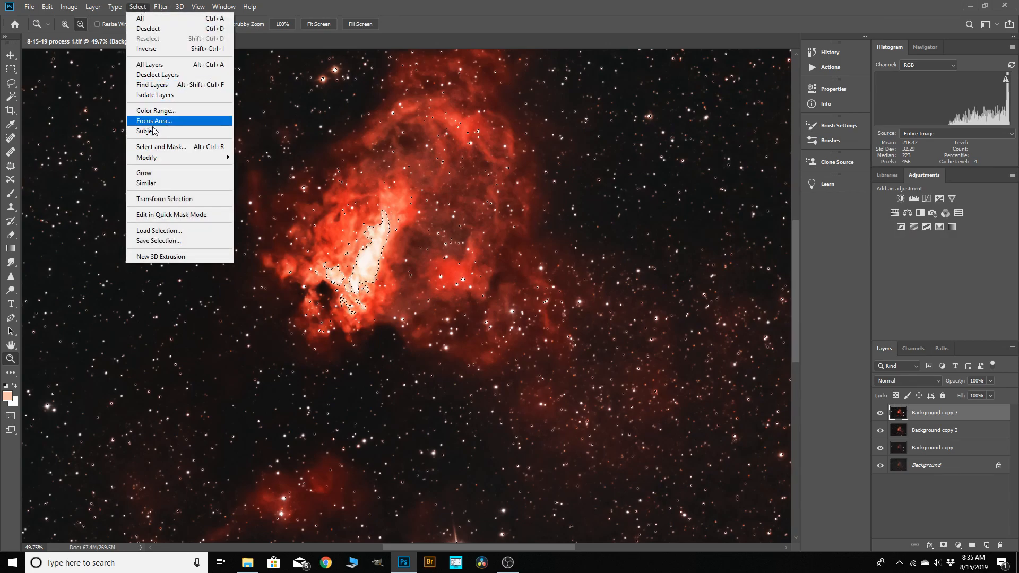
{"action": "left_click", "coordinate": [159, 146]}
{"action": "key", "text": "k"}
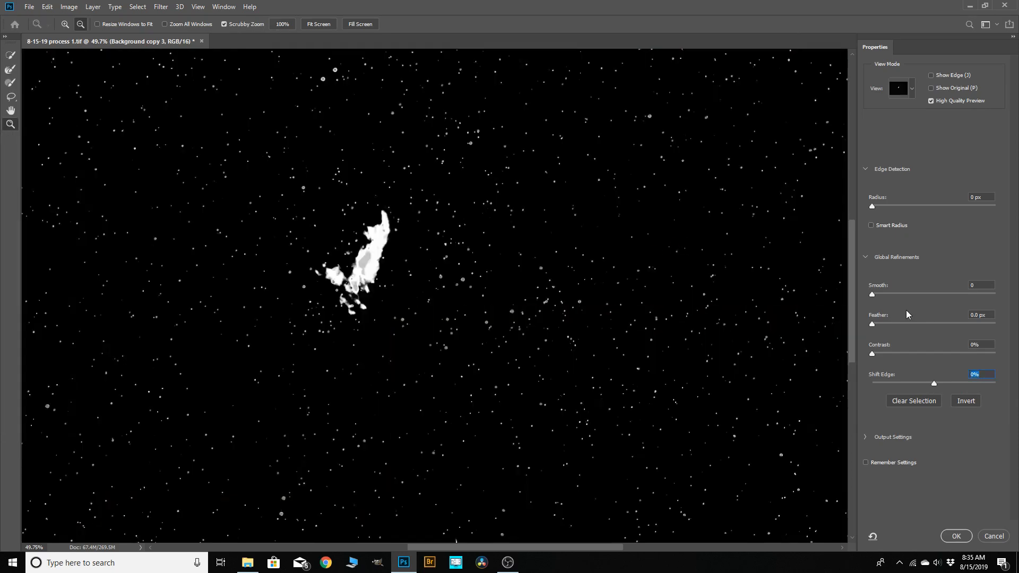
{"action": "left_click_drag", "start_coordinate": [876, 326], "coordinate": [931, 327]}
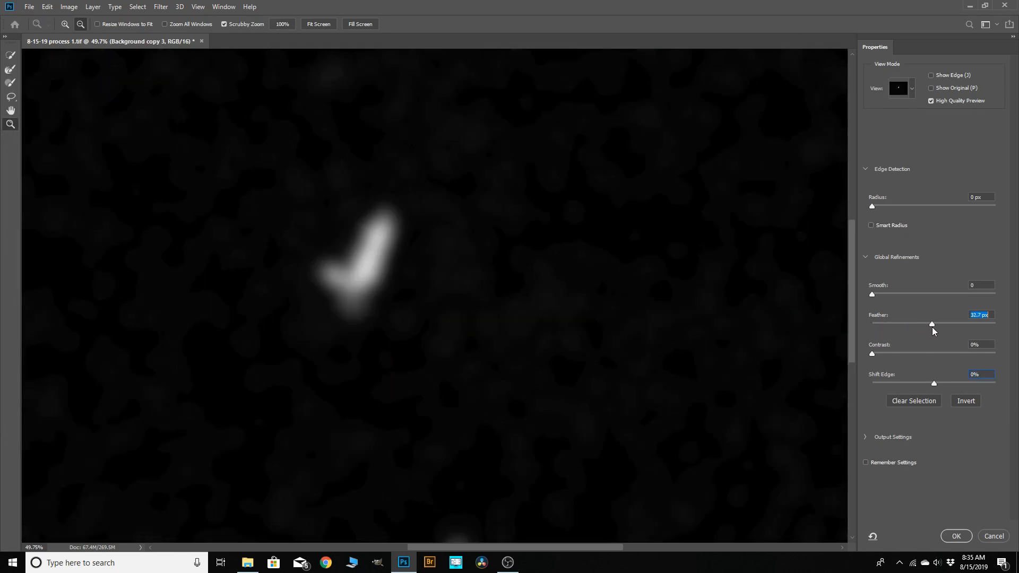
{"action": "left_click", "coordinate": [956, 536]}
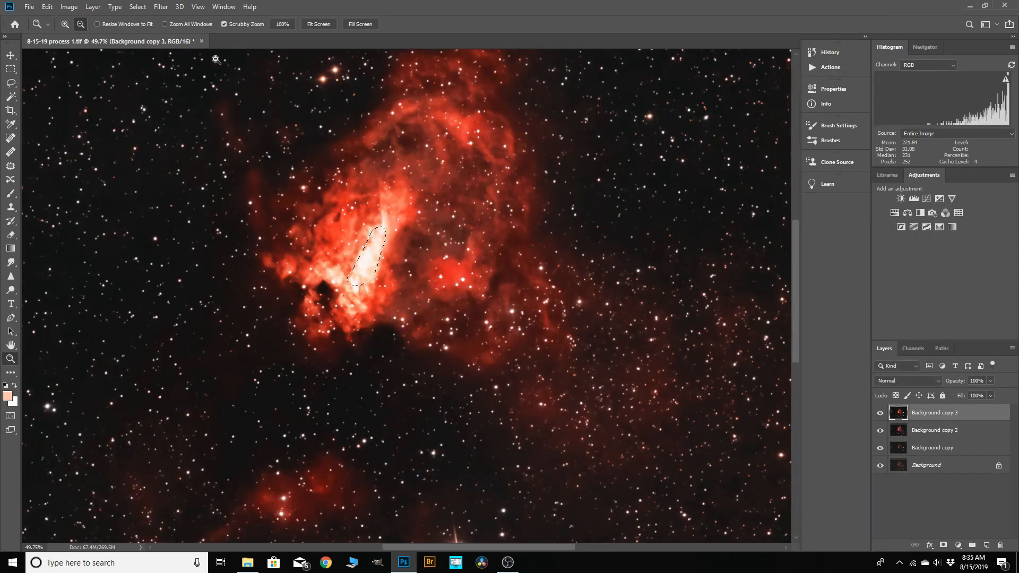
Copy the feathered bright core from Background copy 3 to a new layer.
{"action": "left_click", "coordinate": [93, 6]}
{"action": "mouse_move", "coordinate": [101, 21]}
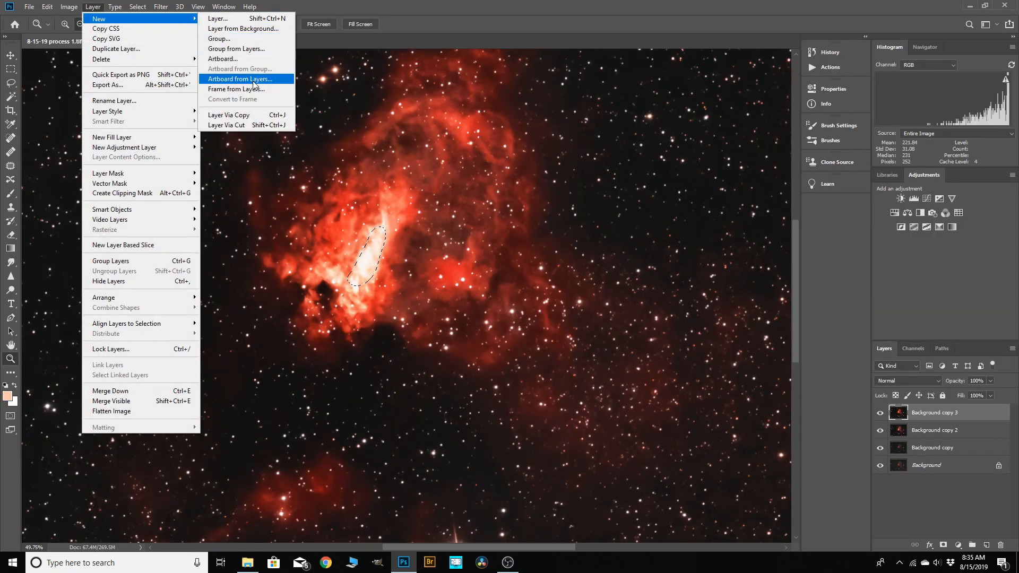
{"action": "left_click", "coordinate": [233, 115]}
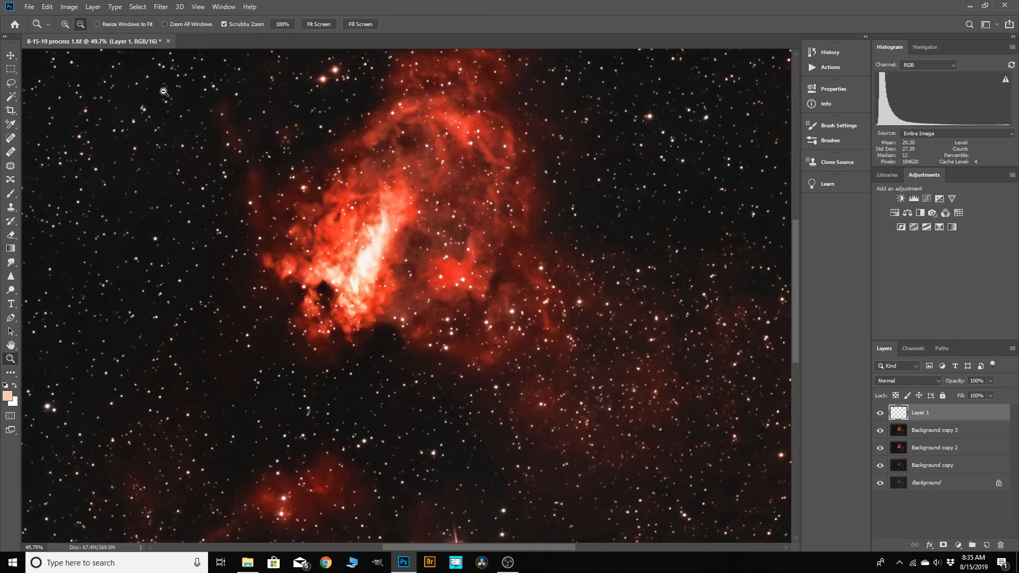
Darken the copied core with an RGB Curves point at input 155, output 120, and merge Layer 1 into Background copy 3.
{"action": "left_click", "coordinate": [71, 8]}
{"action": "mouse_move", "coordinate": [80, 34]}
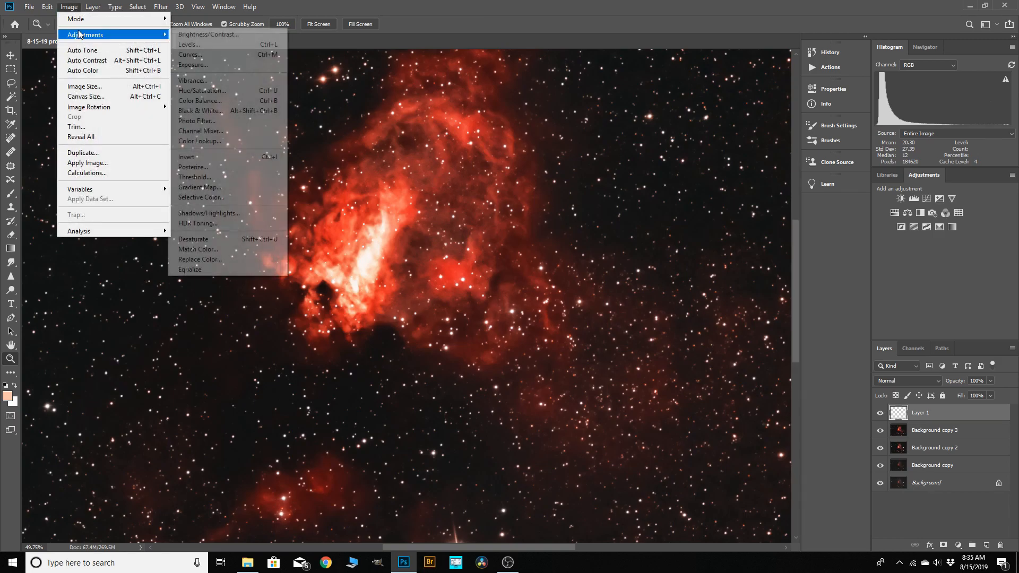
{"action": "left_click", "coordinate": [182, 54]}
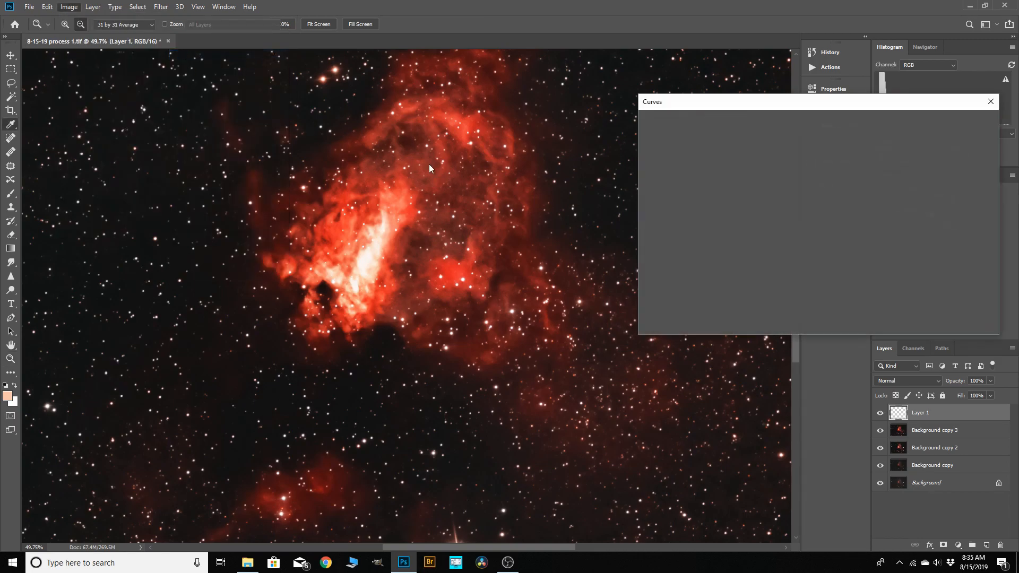
{"action": "mouse_move", "coordinate": [757, 223]}
{"action": "left_mouse_down"}
{"action": "mouse_move", "coordinate": [766, 230]}
{"action": "mouse_move", "coordinate": [754, 209]}
{"action": "mouse_move", "coordinate": [777, 231]}
{"action": "mouse_move", "coordinate": [752, 221]}
{"action": "mouse_move", "coordinate": [757, 208]}
{"action": "mouse_move", "coordinate": [778, 229]}
{"action": "mouse_move", "coordinate": [751, 202]}
{"action": "mouse_move", "coordinate": [776, 223]}
{"action": "left_mouse_up"}
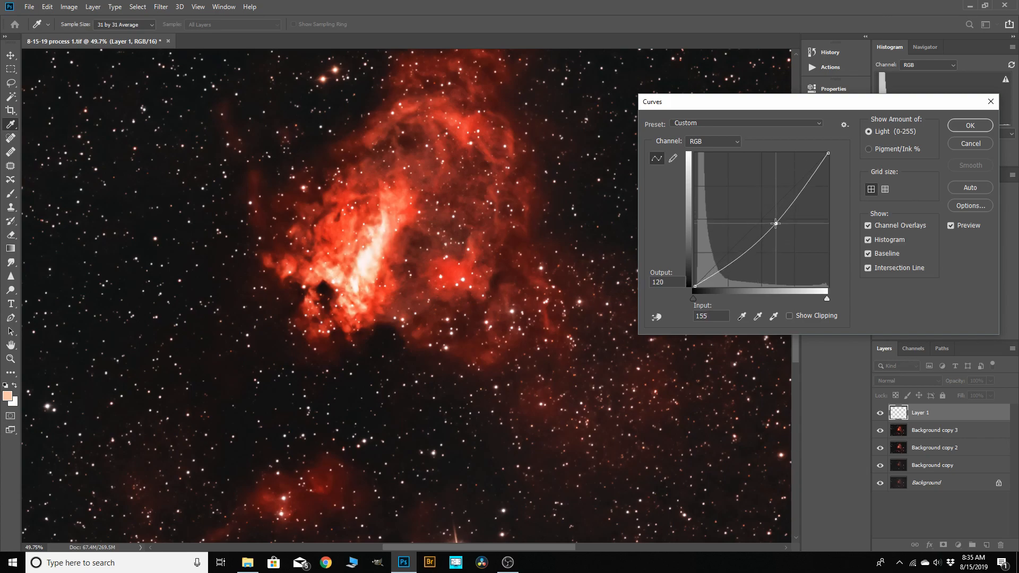
{"action": "left_click", "coordinate": [969, 125]}
{"action": "key", "text": "z"}
{"action": "left_click", "coordinate": [469, 195], "text": "alt"}
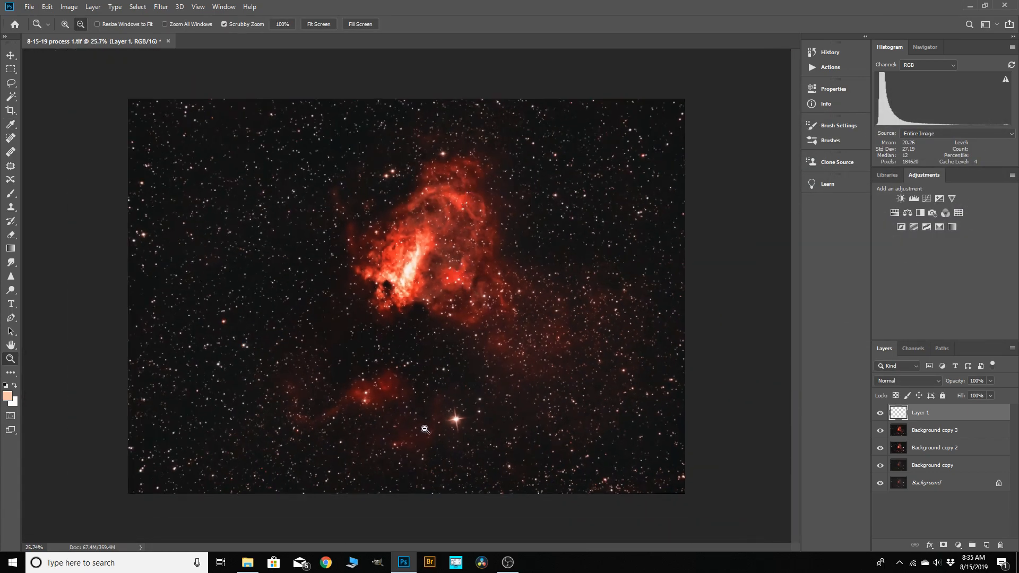
{"action": "right_click", "coordinate": [928, 414]}
{"action": "left_click", "coordinate": [824, 415]}
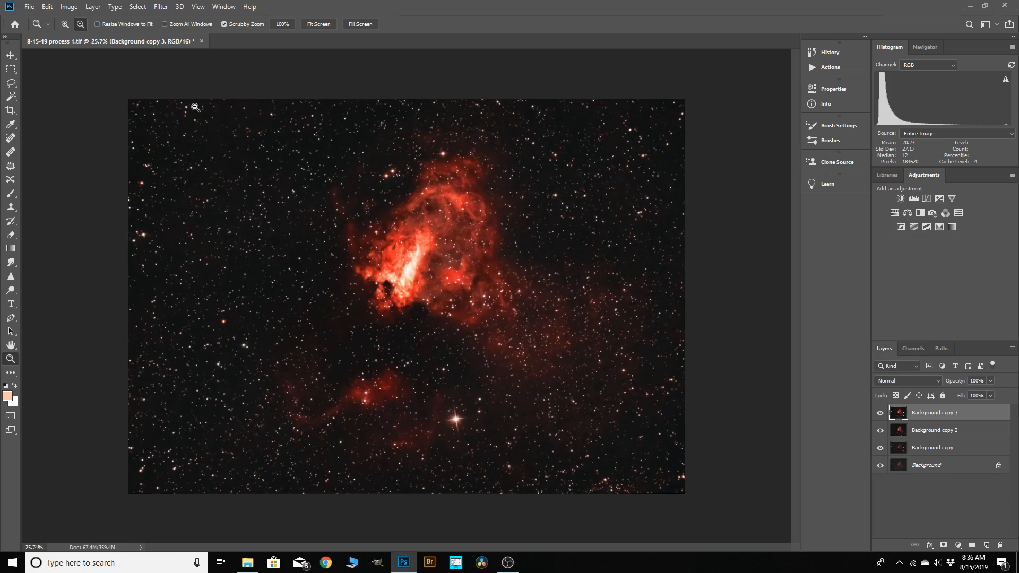
Examine the dark sky background and stars beside the nebula up close on Background copy 3.
{"action": "scroll", "coordinate": [206, 245], "scroll_direction": "up", "scroll_amount": 2}
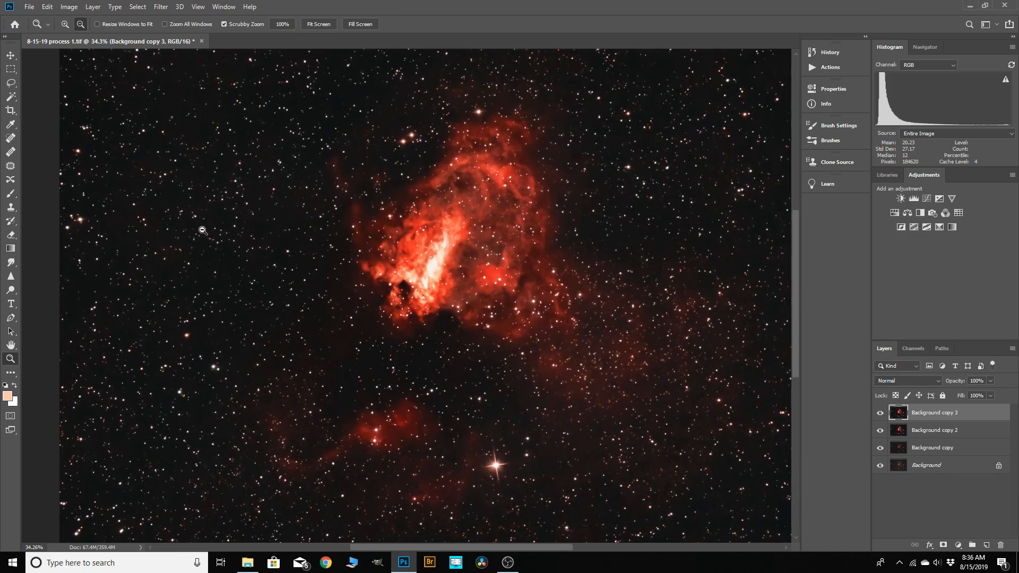
{"action": "scroll", "coordinate": [202, 230], "scroll_direction": "up", "scroll_amount": 3}
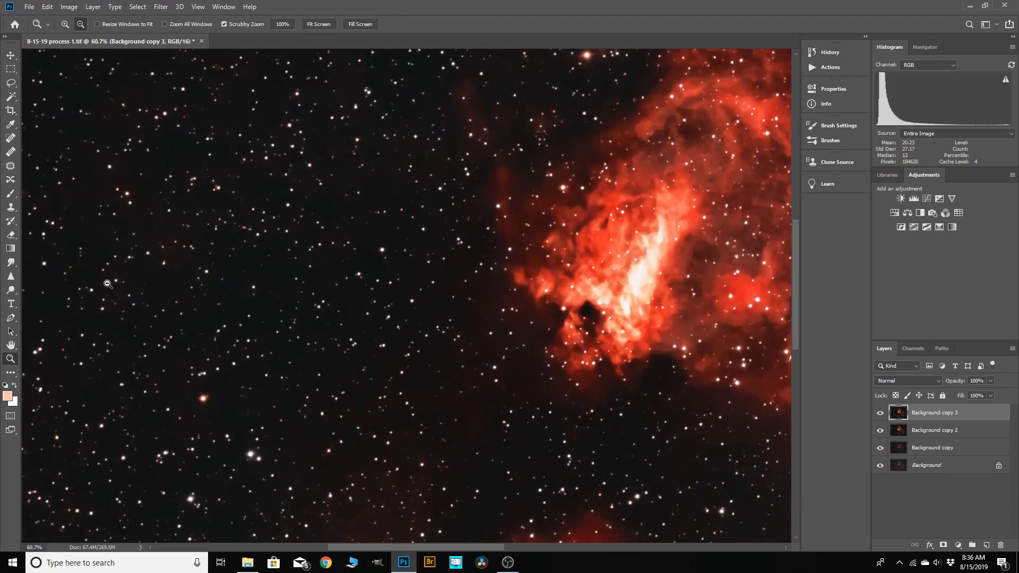
{"action": "scroll", "coordinate": [595, 313], "scroll_direction": "down", "scroll_amount": 4}
{"action": "scroll", "coordinate": [252, 250], "scroll_direction": "up", "scroll_amount": 6}
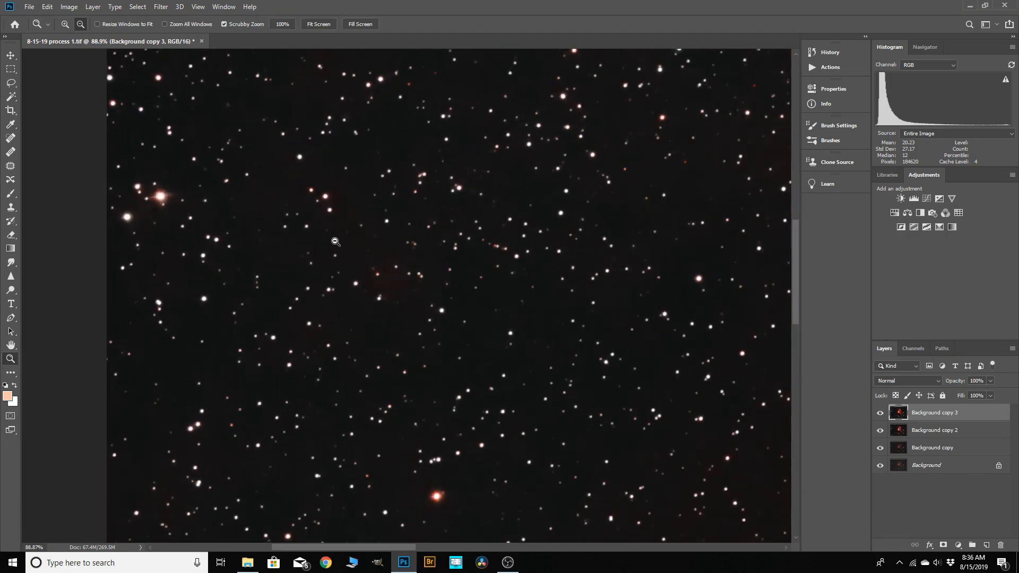
{"action": "scroll", "coordinate": [347, 227], "scroll_direction": "up", "scroll_amount": 3}
{"action": "scroll", "coordinate": [346, 227], "scroll_direction": "up", "scroll_amount": 1}
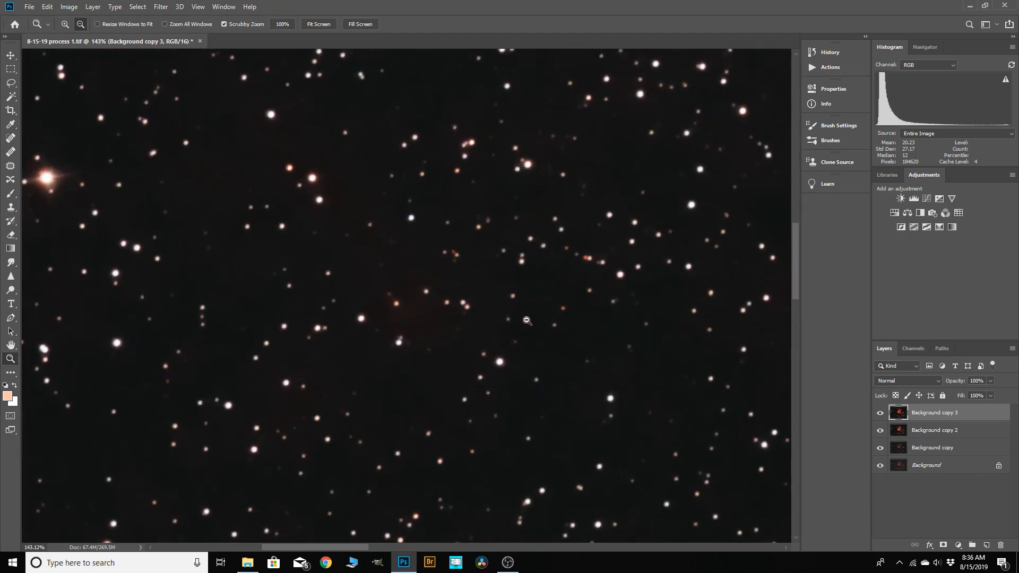
{"action": "scroll", "coordinate": [311, 212], "scroll_direction": "down", "scroll_amount": 5}
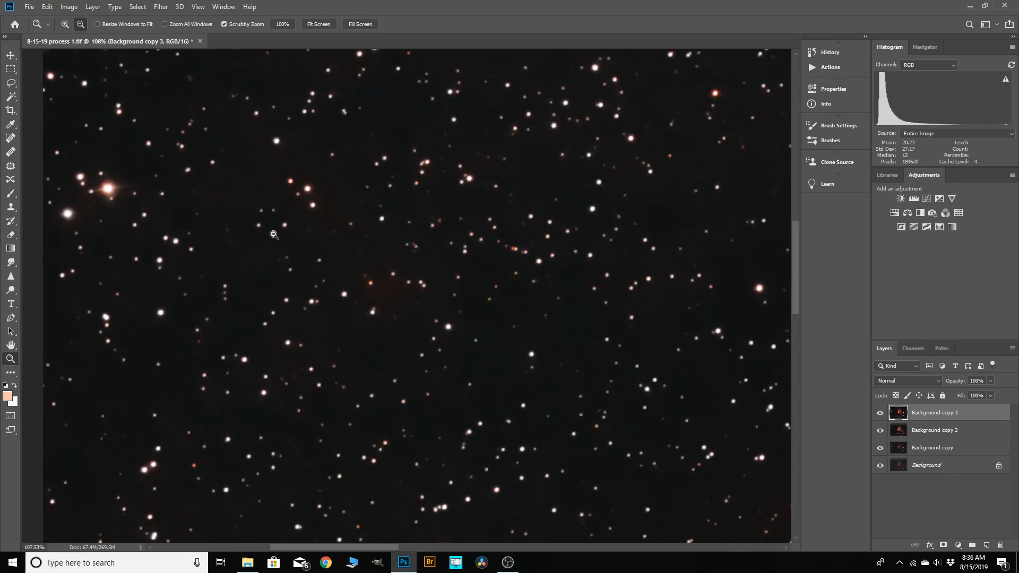
{"action": "scroll", "coordinate": [309, 234], "scroll_direction": "down", "scroll_amount": 4}
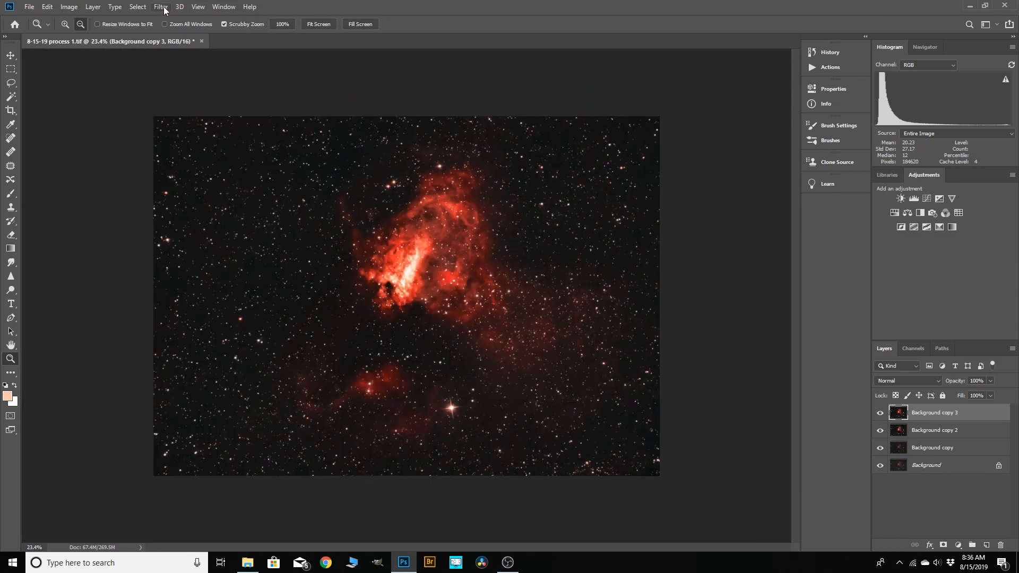
Select the dark sky background with Color Range, sampling a dark starless patch near the large bright star and setting Fuzziness to 15.
{"action": "left_click", "coordinate": [138, 7]}
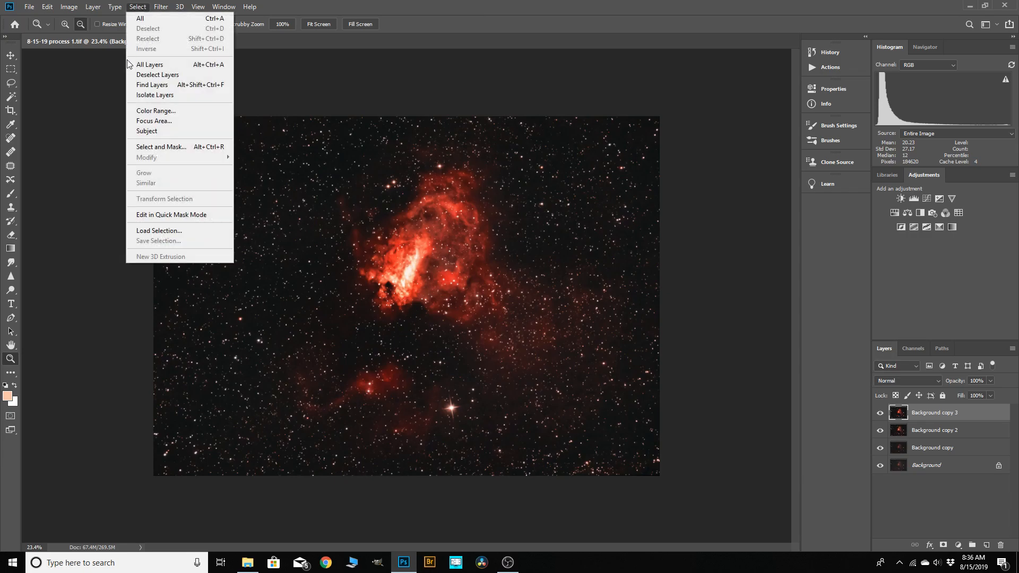
{"action": "left_click", "coordinate": [139, 112]}
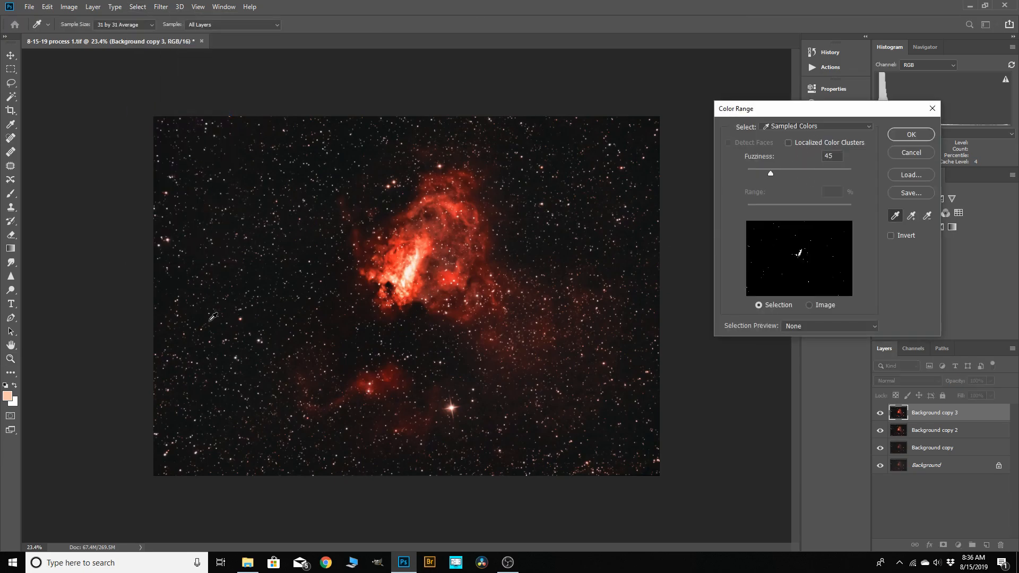
{"action": "scroll", "coordinate": [214, 317], "scroll_direction": "up", "scroll_amount": 3}
{"action": "scroll", "coordinate": [269, 349], "scroll_direction": "down", "scroll_amount": 3}
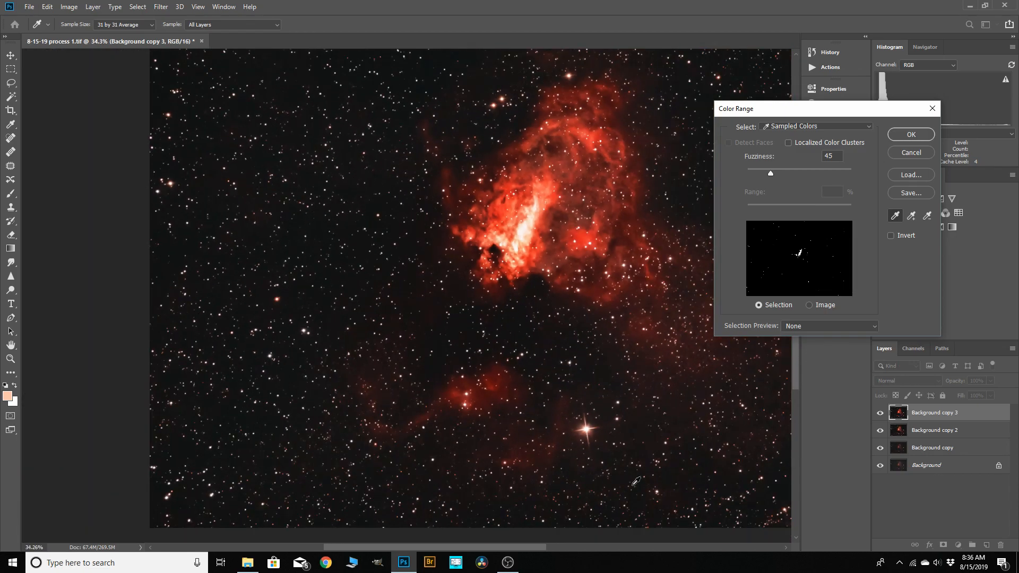
{"action": "scroll", "coordinate": [690, 492], "scroll_direction": "up", "scroll_amount": 4}
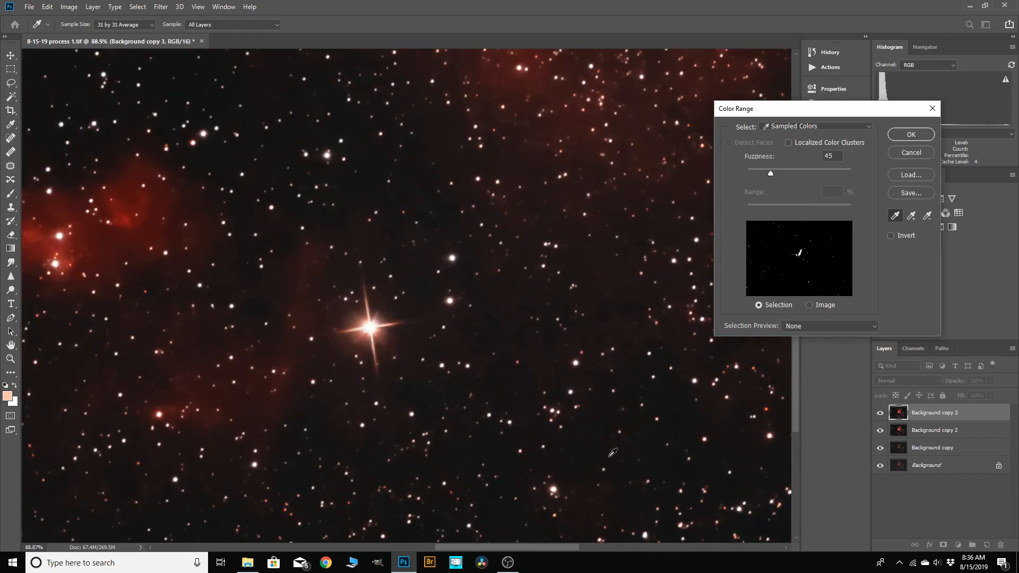
{"action": "left_click", "coordinate": [613, 452]}
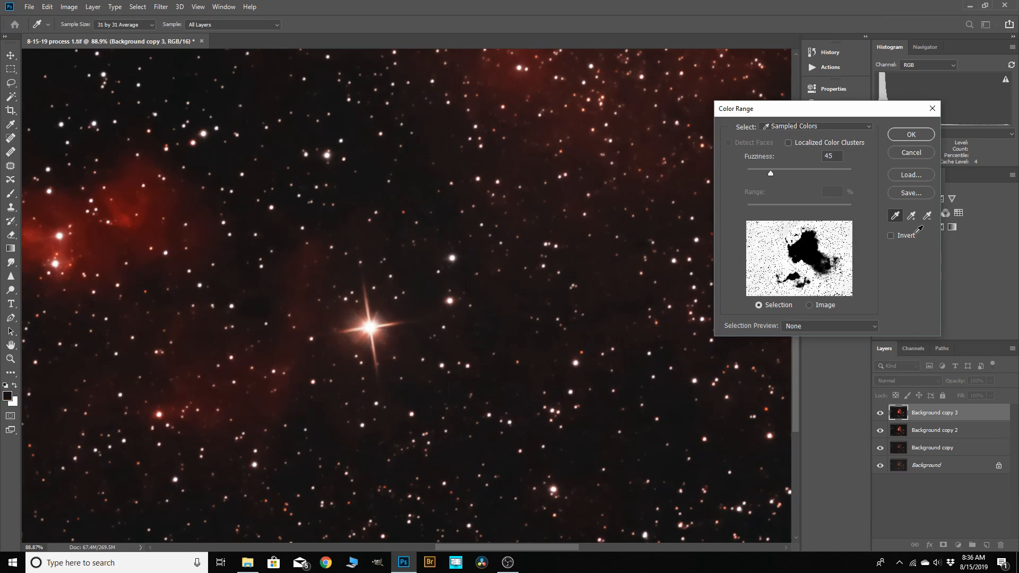
{"action": "left_click_drag", "start_coordinate": [769, 173], "coordinate": [756, 173]}
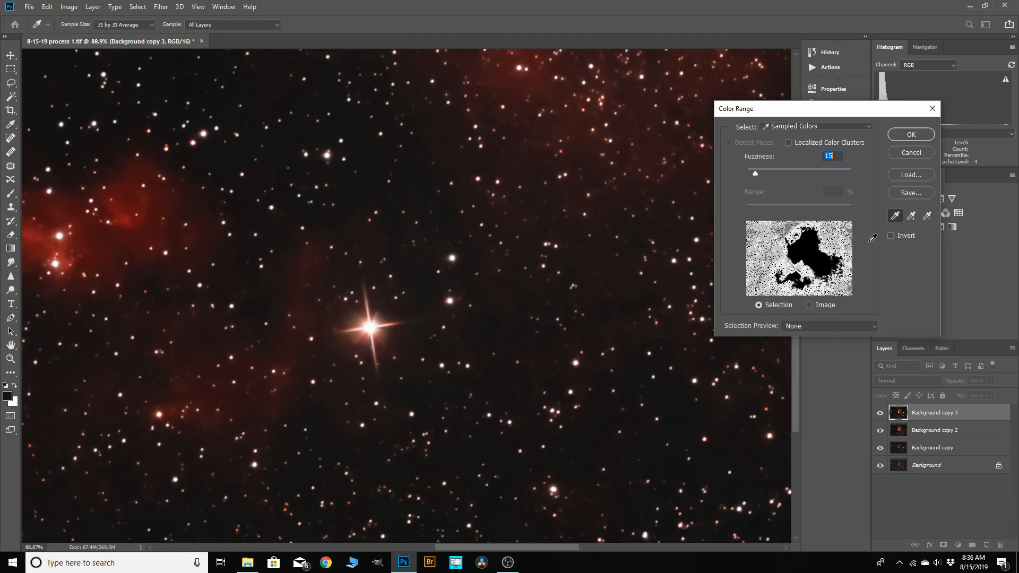
{"action": "left_click", "coordinate": [906, 139]}
Feather the sky background selection by 29.2 px with Select and Mask.
{"action": "left_click_drag", "start_coordinate": [531, 203], "coordinate": [540, 294]}
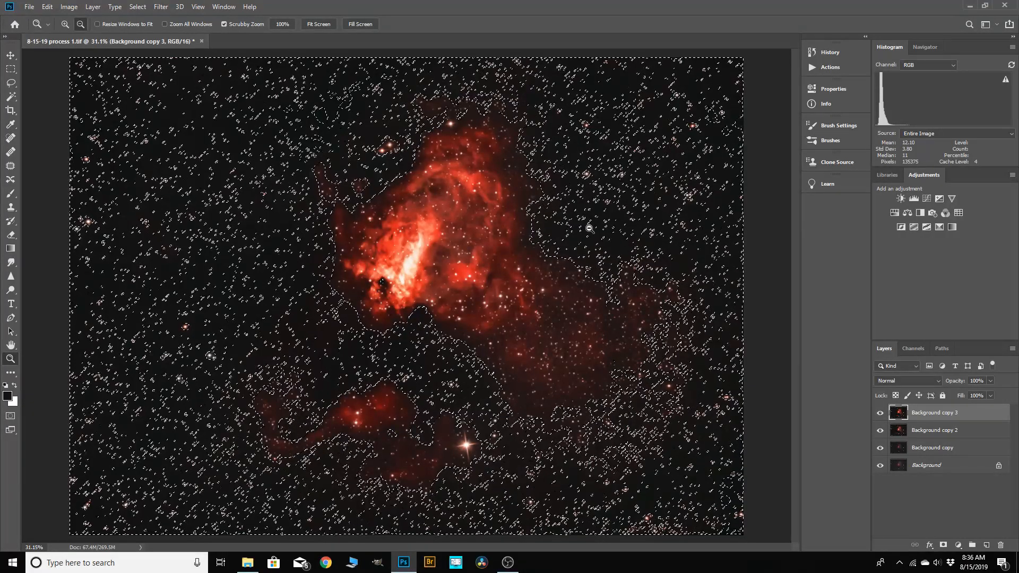
{"action": "left_click", "coordinate": [138, 7]}
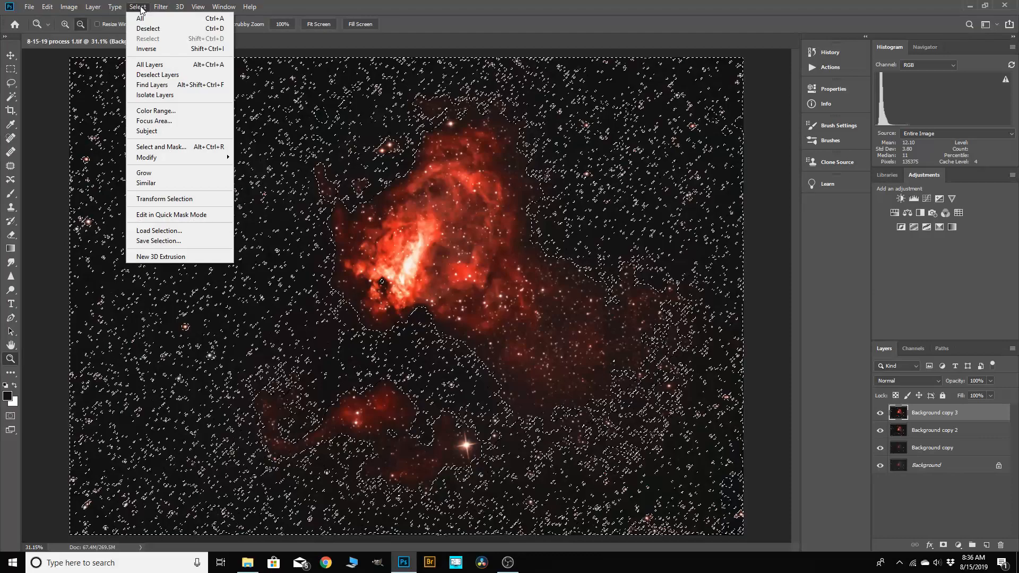
{"action": "left_click", "coordinate": [163, 148]}
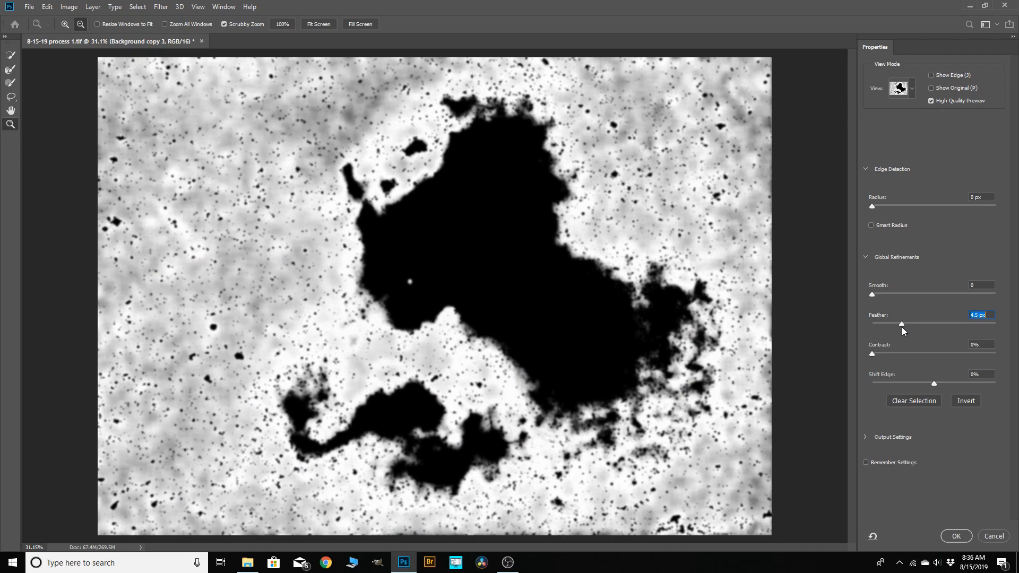
{"action": "left_click_drag", "start_coordinate": [918, 327], "coordinate": [930, 326]}
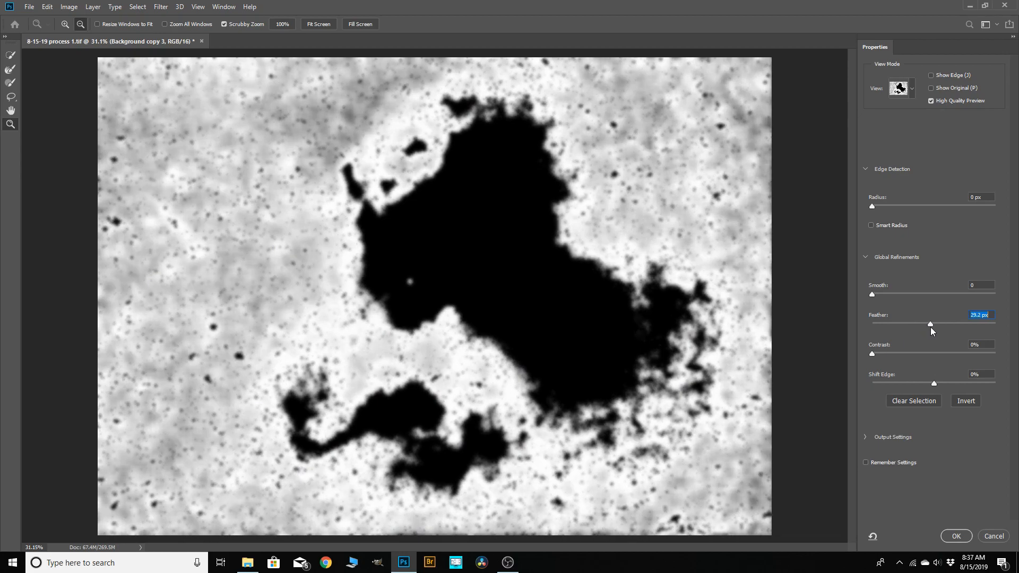
{"action": "left_click", "coordinate": [966, 537]}
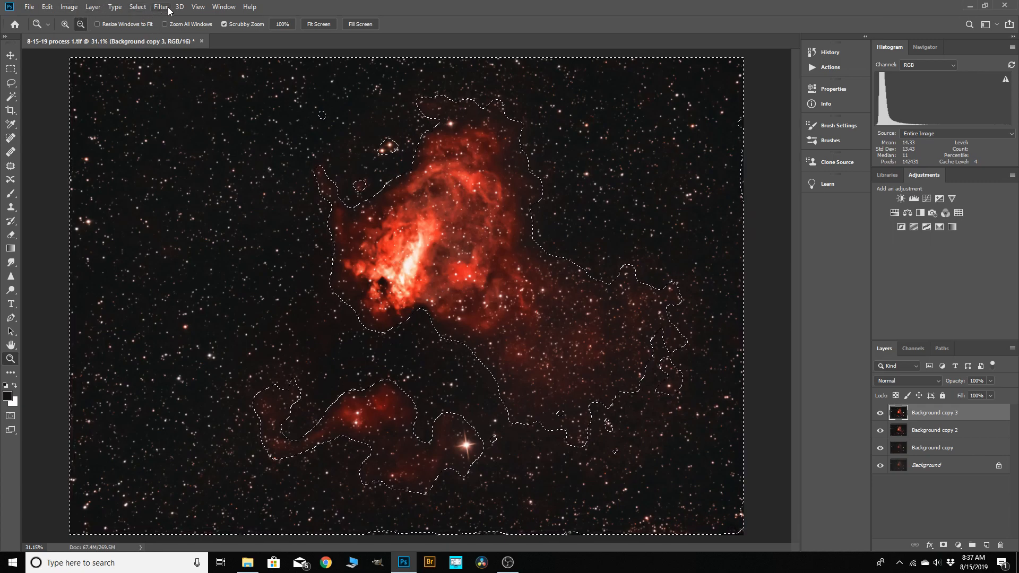
Copy the feathered sky background from Background copy 3 to a new layer.
{"action": "left_click", "coordinate": [94, 7]}
{"action": "mouse_move", "coordinate": [98, 18]}
{"action": "left_click", "coordinate": [220, 115]}
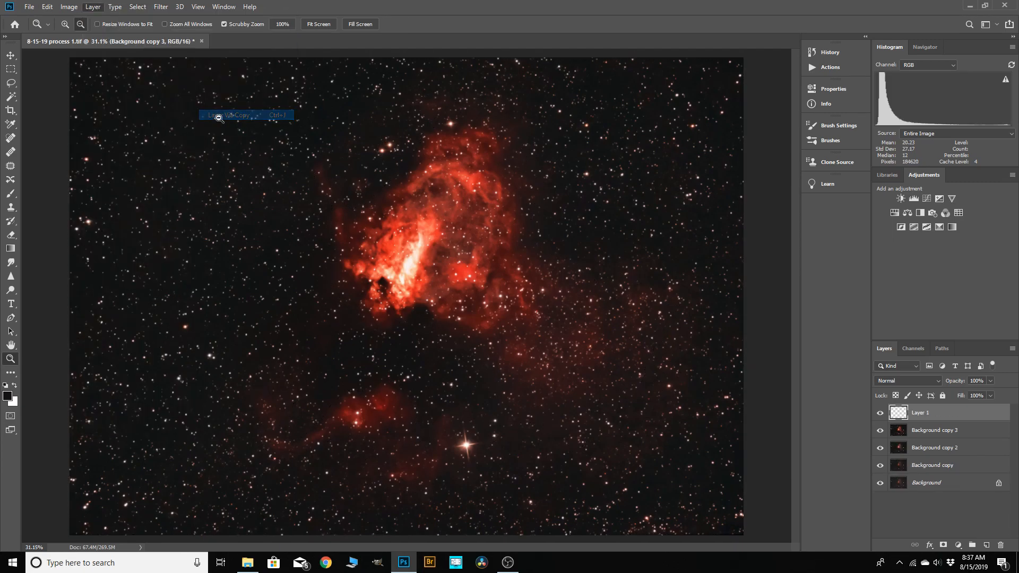
Open the copied sky background in the Camera Raw Filter and set Exposure to -0.20, Contrast to +7 and Dehaze to +13.
{"action": "left_click", "coordinate": [160, 7]}
{"action": "left_click", "coordinate": [186, 70]}
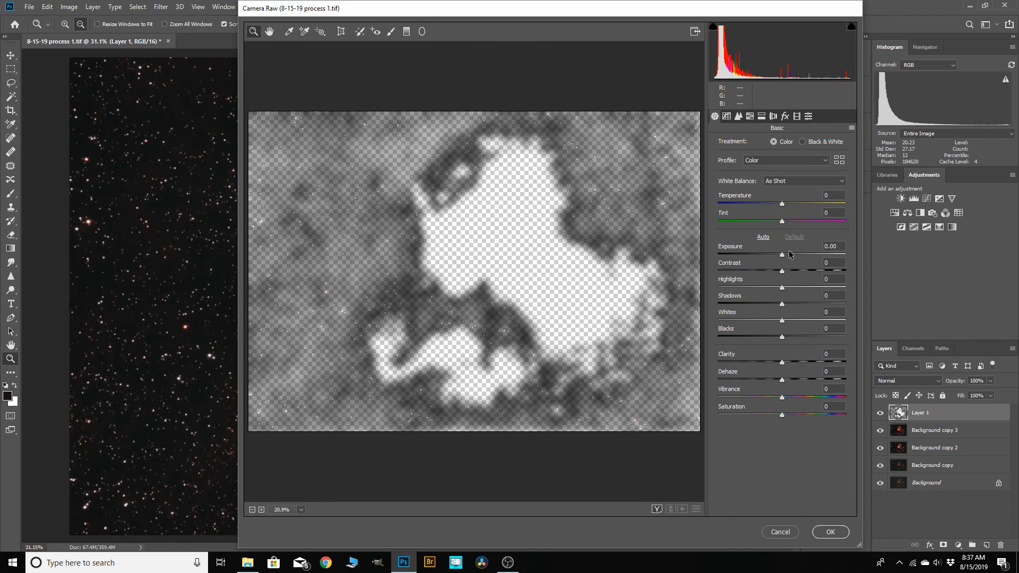
{"action": "left_click_drag", "start_coordinate": [781, 258], "coordinate": [787, 272]}
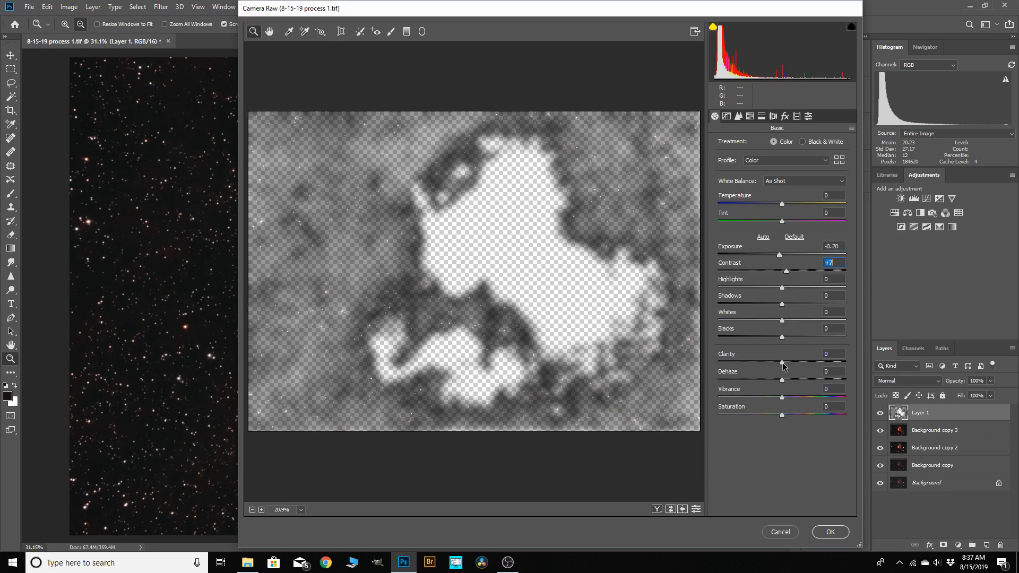
{"action": "left_click_drag", "start_coordinate": [781, 381], "coordinate": [789, 381]}
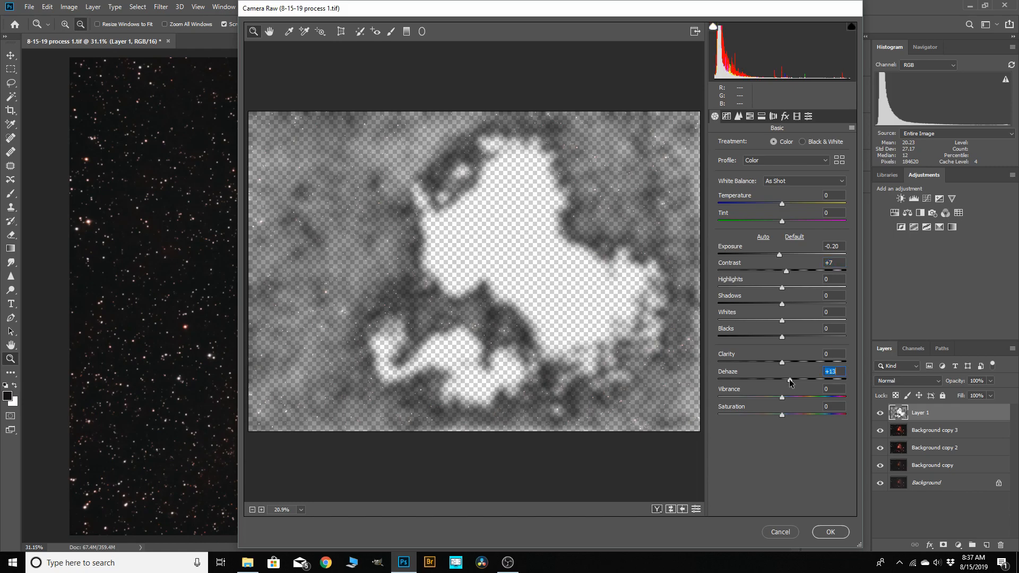
Set Luminance noise reduction to 44 and Color noise reduction to 45, and apply the Camera Raw adjustments to the sky layer.
{"action": "left_click", "coordinate": [738, 117]}
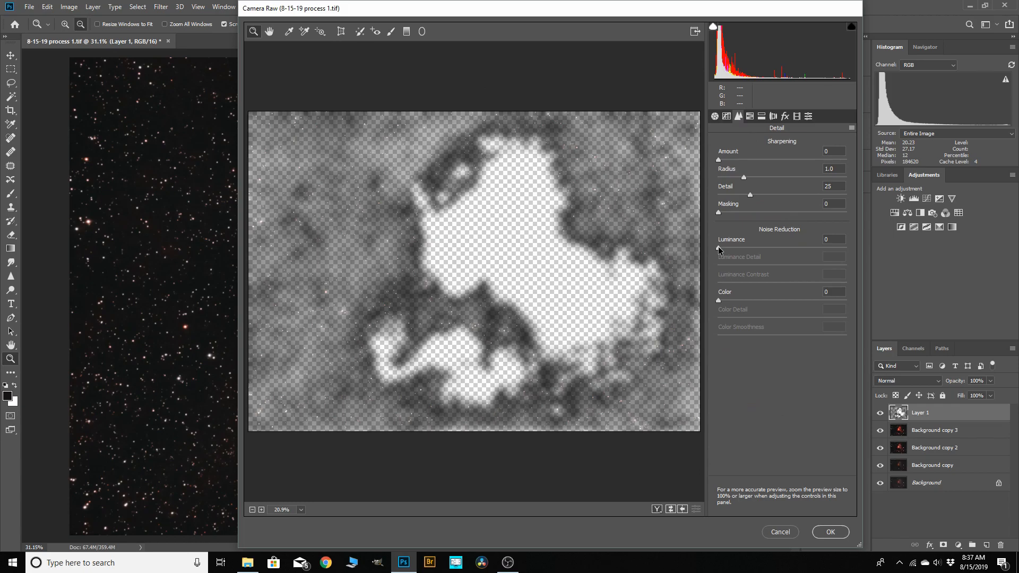
{"action": "left_click_drag", "start_coordinate": [759, 247], "coordinate": [774, 246]}
{"action": "left_click_drag", "start_coordinate": [720, 302], "coordinate": [777, 303]}
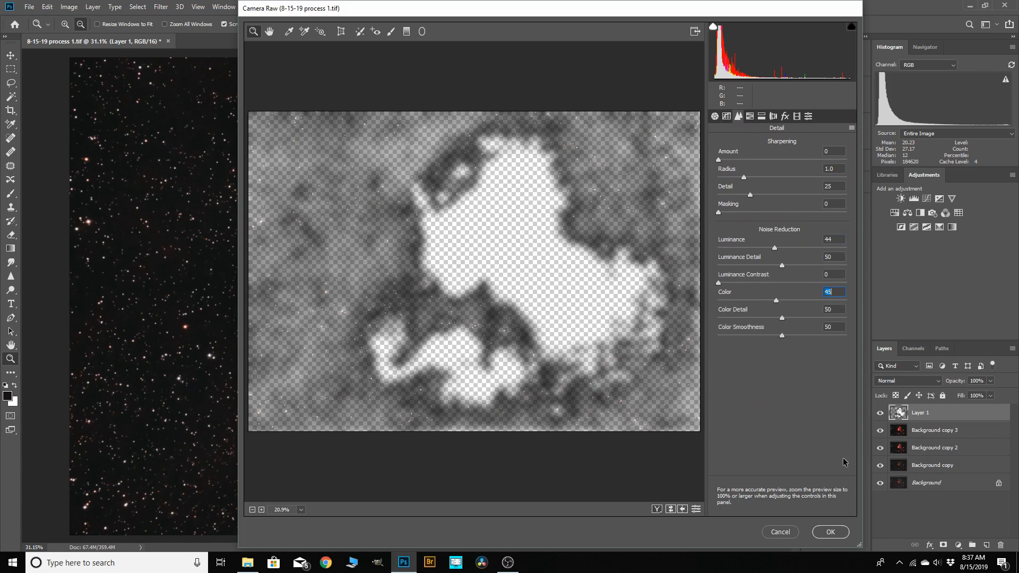
{"action": "left_click", "coordinate": [831, 531]}
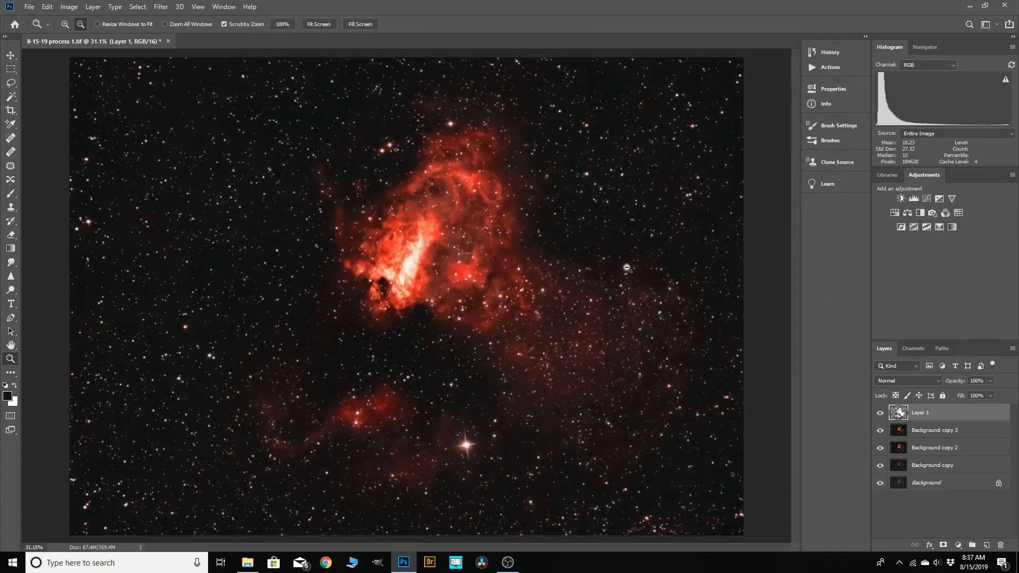
Compare the image with Layer 1 hidden and shown, and merge Layer 1 down into Background copy 3.
{"action": "left_click", "coordinate": [880, 413]}
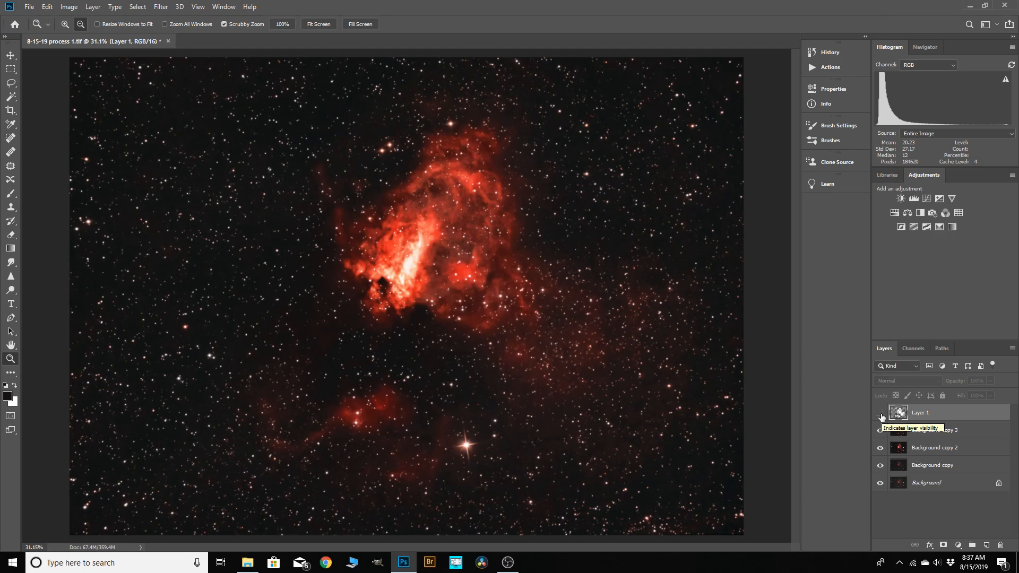
{"action": "left_click", "coordinate": [880, 414]}
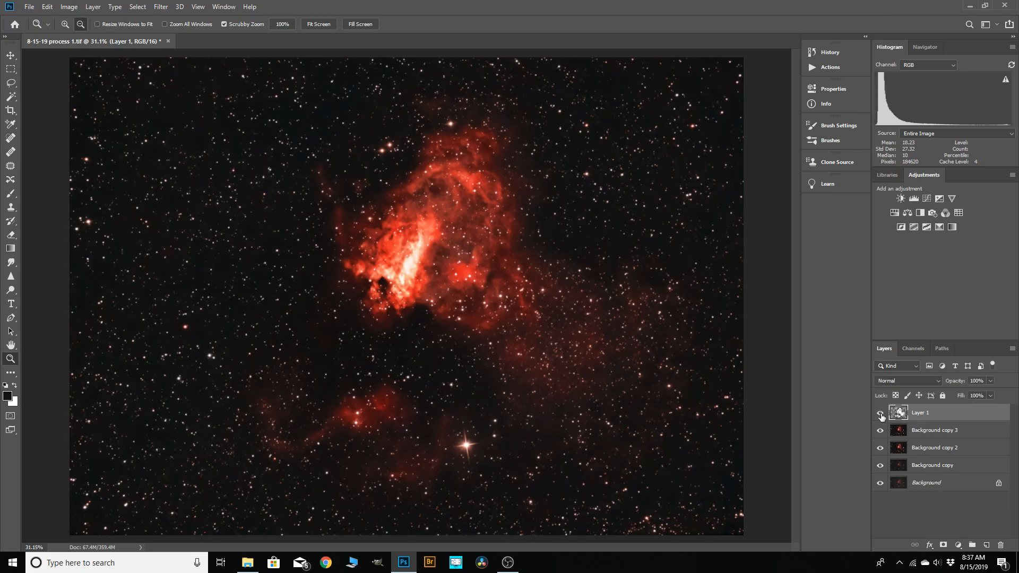
{"action": "left_click", "coordinate": [626, 262]}
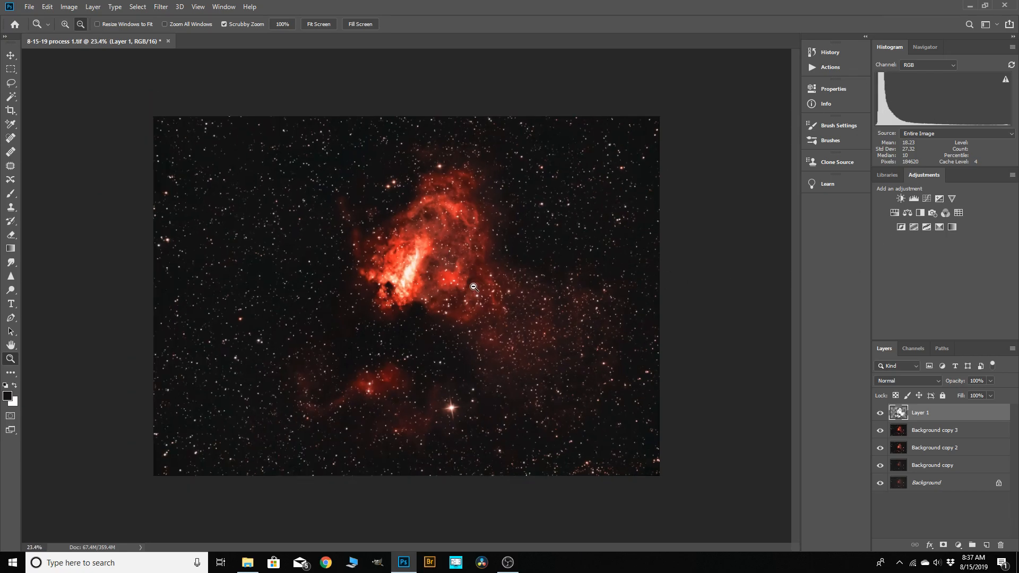
{"action": "right_click", "coordinate": [924, 421]}
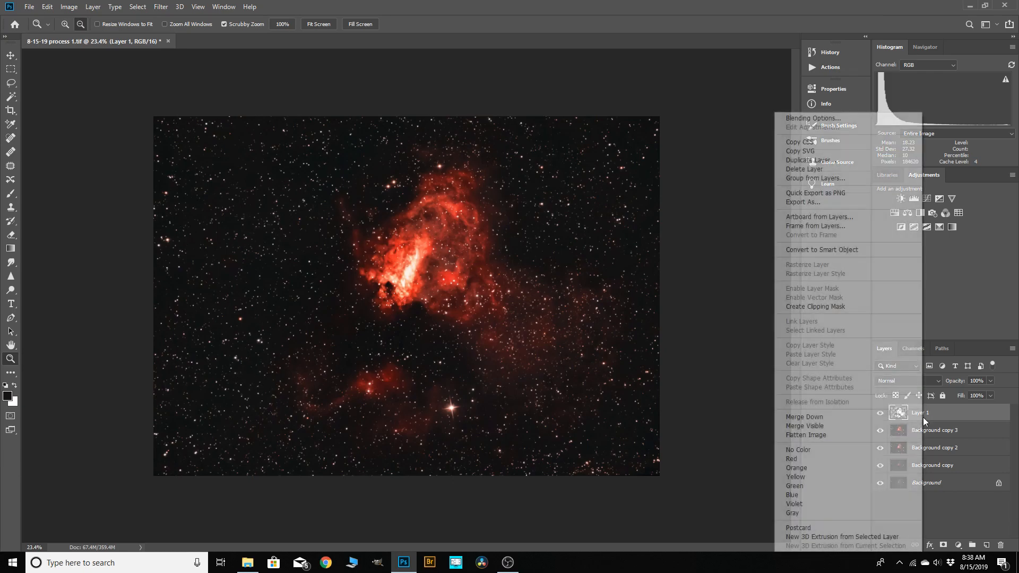
{"action": "left_click", "coordinate": [848, 417]}
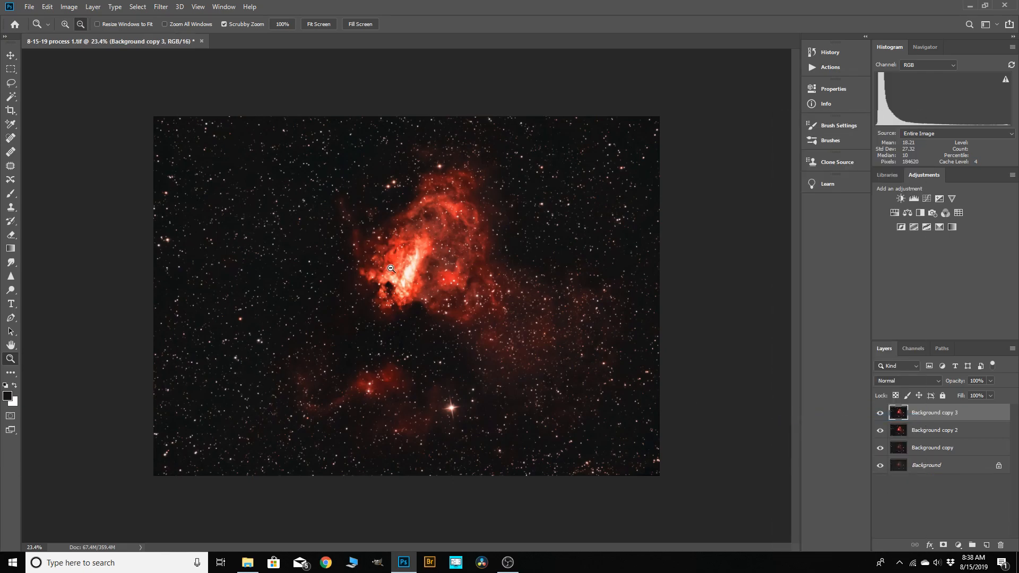
Save the layered image as a TIFF named 8-15-19 process 2, keeping the offered TIFF options.
{"action": "left_click", "coordinate": [30, 7]}
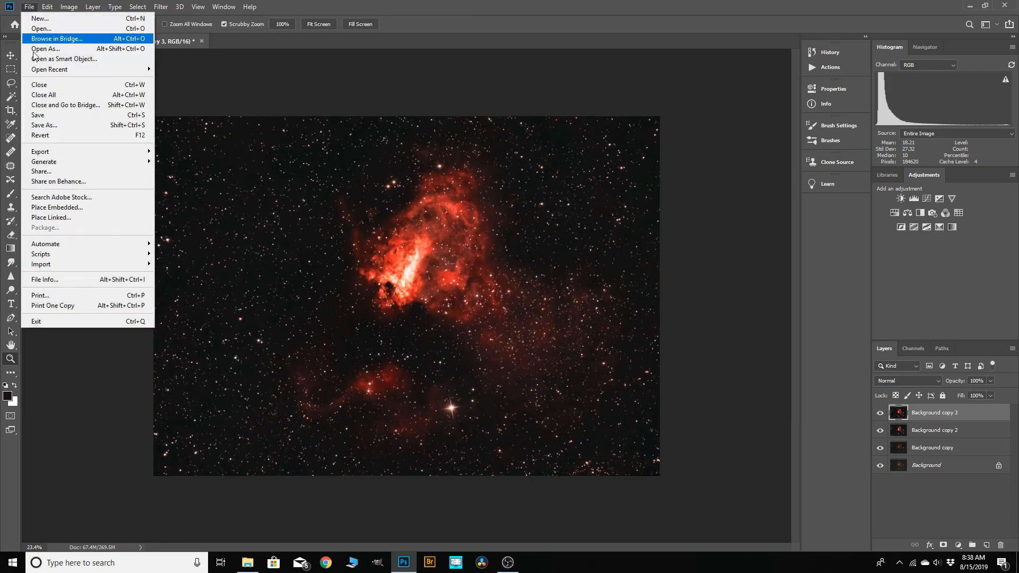
{"action": "left_click", "coordinate": [45, 125]}
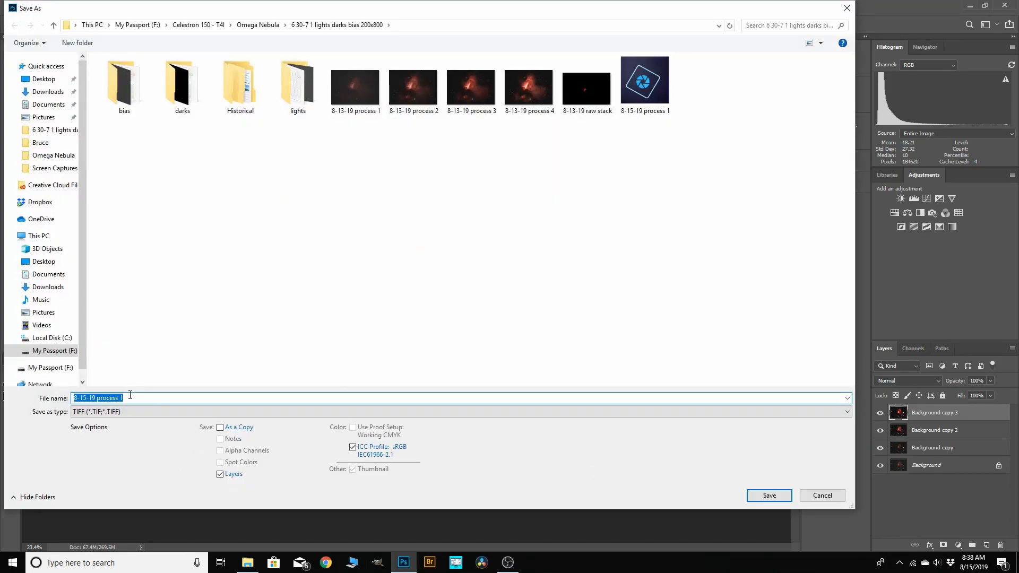
{"action": "left_click", "coordinate": [130, 395]}
{"action": "key", "text": "BackSpace"}
{"action": "type", "text": "2"}
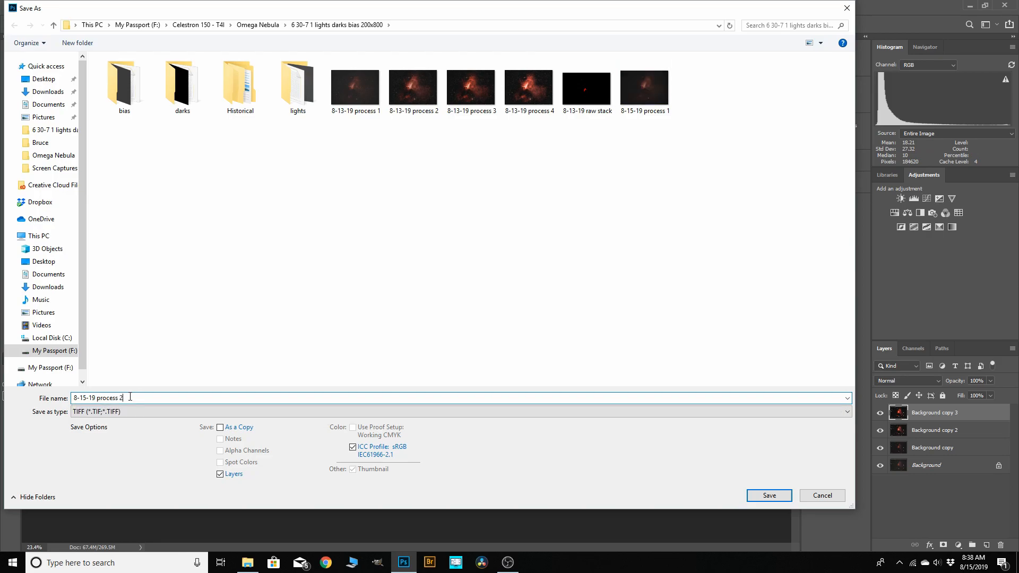
{"action": "key", "text": "Return"}
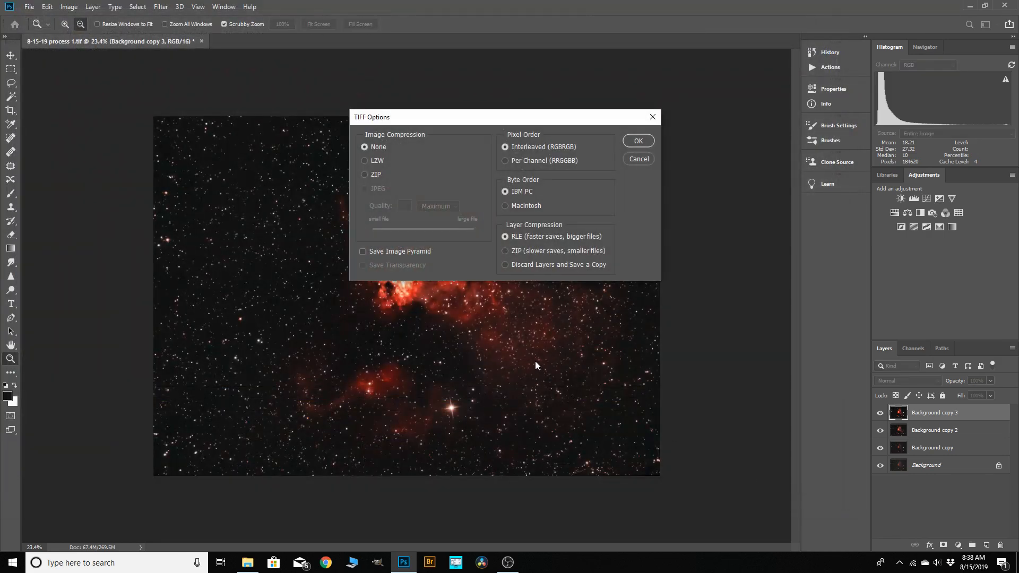
{"action": "left_click", "coordinate": [638, 141]}
{"action": "left_click_drag", "start_coordinate": [336, 403], "coordinate": [360, 408]}
{"action": "scroll", "coordinate": [454, 239], "scroll_direction": "up", "scroll_amount": 7}
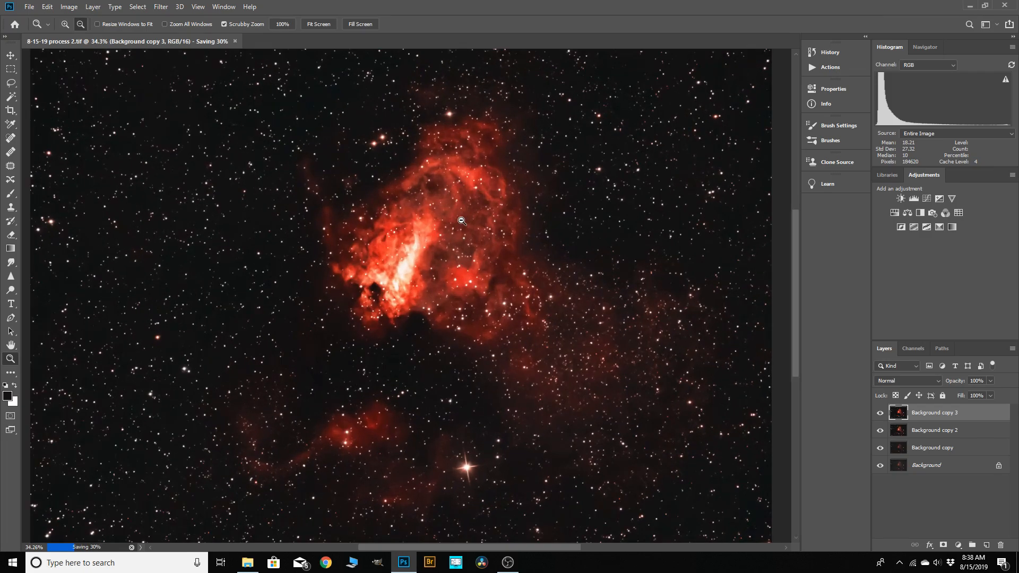
{"action": "scroll", "coordinate": [388, 143], "scroll_direction": "up", "scroll_amount": 3}
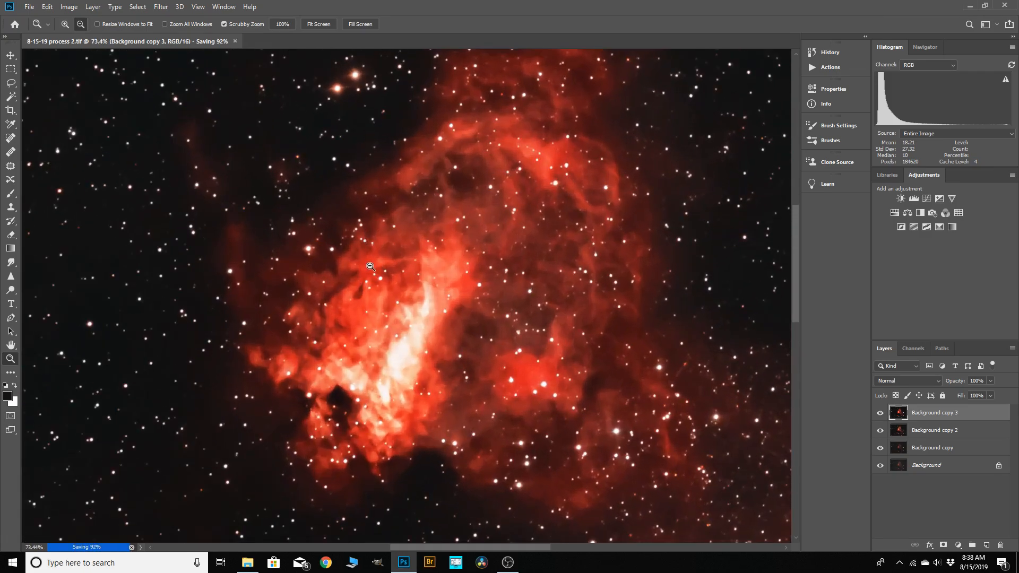
Flatten the image into one Background layer and duplicate it twice, as Background copy and Background copy 2.
{"action": "scroll", "coordinate": [387, 301], "scroll_direction": "down", "scroll_amount": 7}
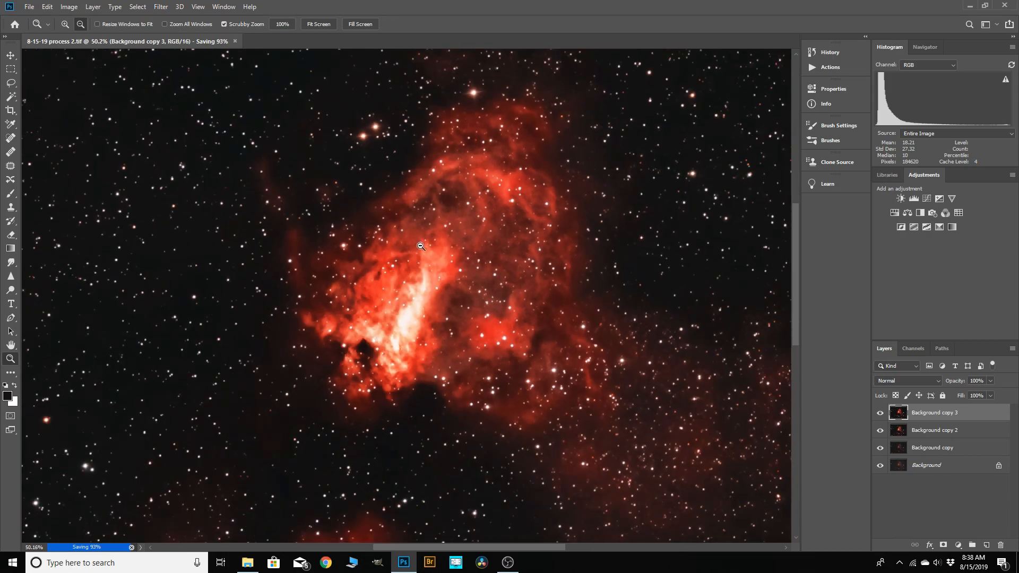
{"action": "scroll", "coordinate": [456, 265], "scroll_direction": "down", "scroll_amount": 3}
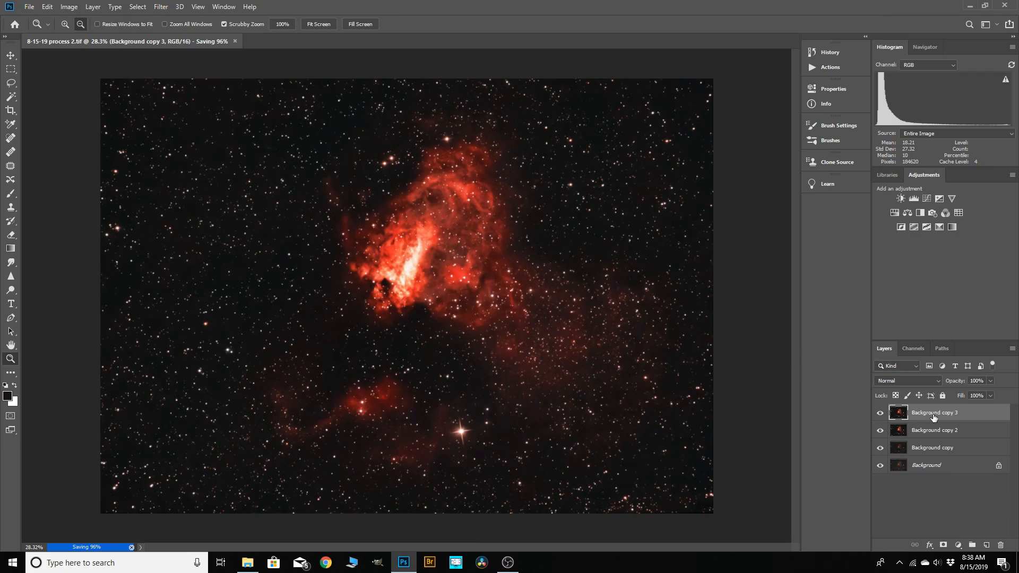
{"action": "left_click", "coordinate": [97, 7]}
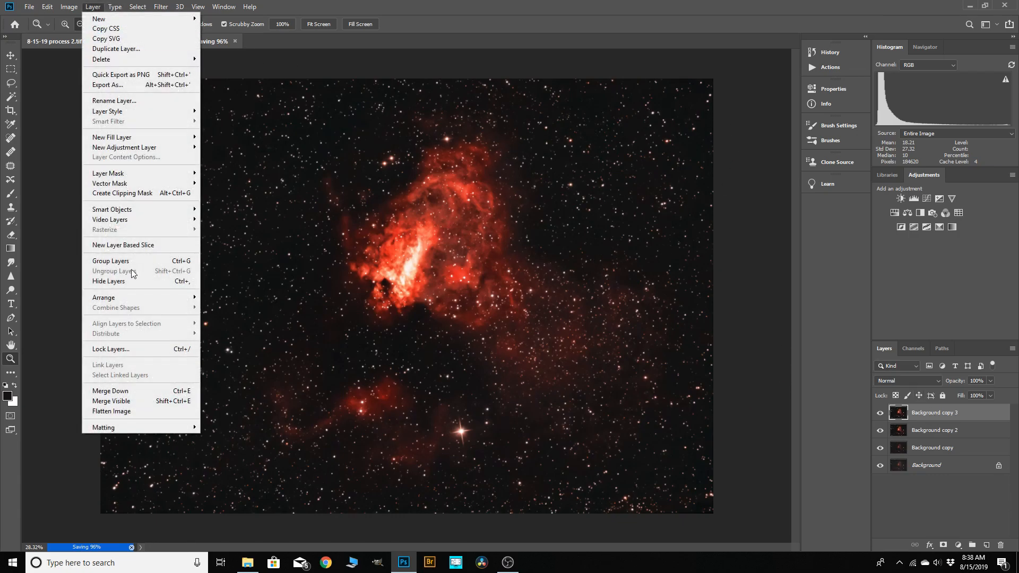
{"action": "left_click", "coordinate": [127, 412]}
{"action": "left_click_drag", "start_coordinate": [933, 419], "coordinate": [986, 545]}
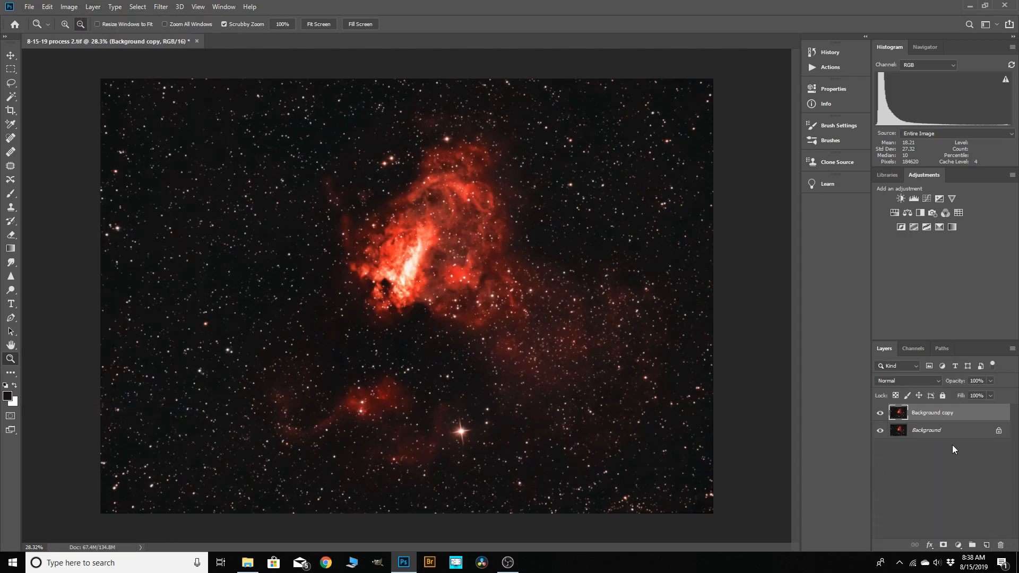
{"action": "left_click_drag", "start_coordinate": [931, 416], "coordinate": [985, 545]}
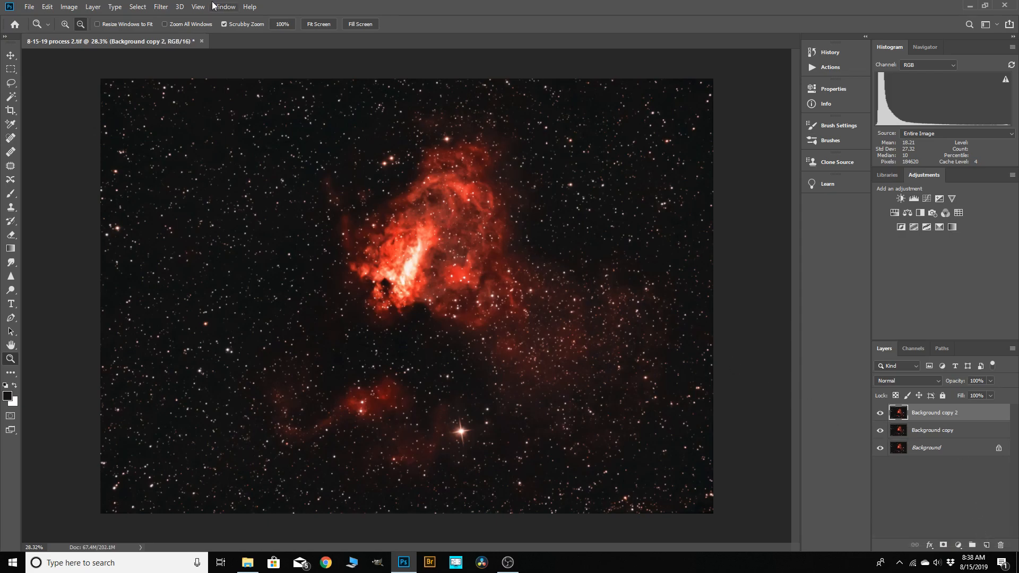
Apply a High Pass filter with a radius of 41.5 pixels to Background copy 2.
{"action": "left_click", "coordinate": [160, 7]}
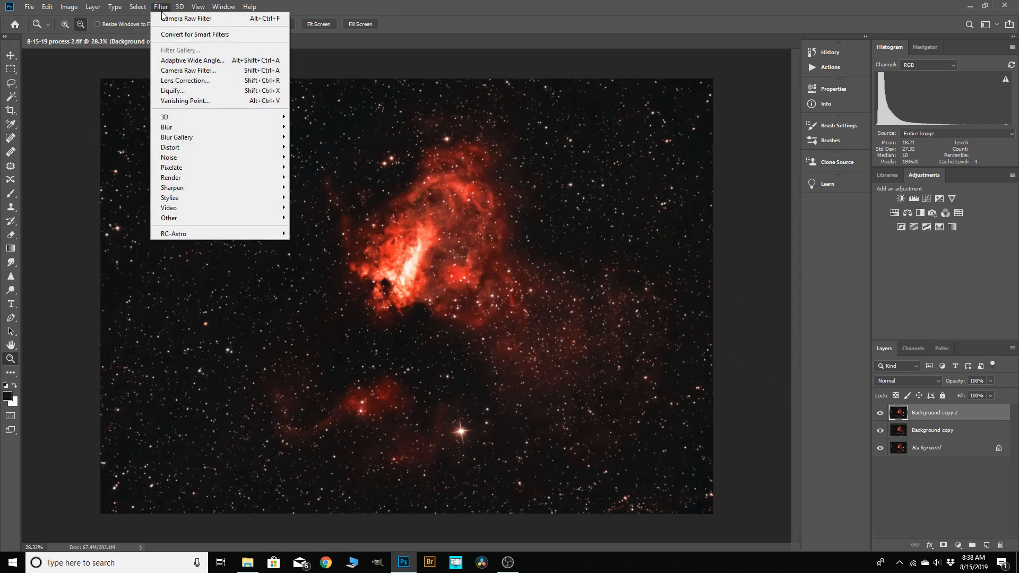
{"action": "mouse_move", "coordinate": [191, 218]}
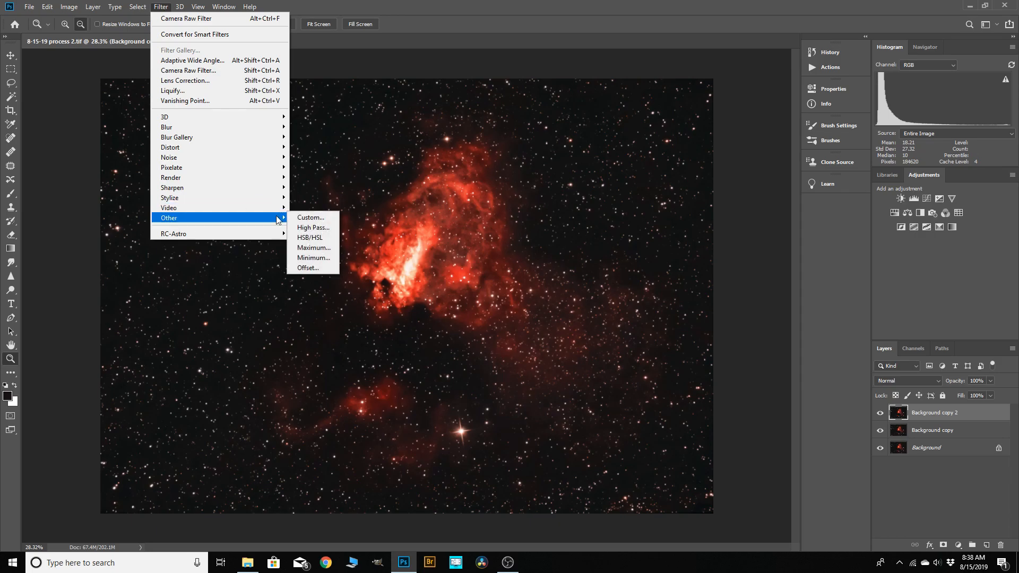
{"action": "left_click", "coordinate": [313, 227]}
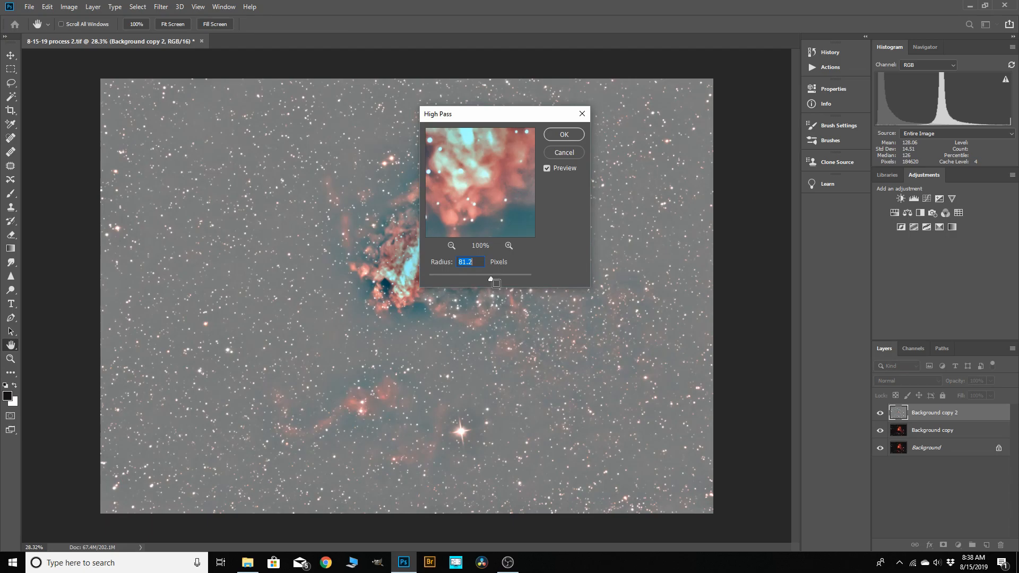
{"action": "left_click_drag", "start_coordinate": [507, 118], "coordinate": [647, 132]}
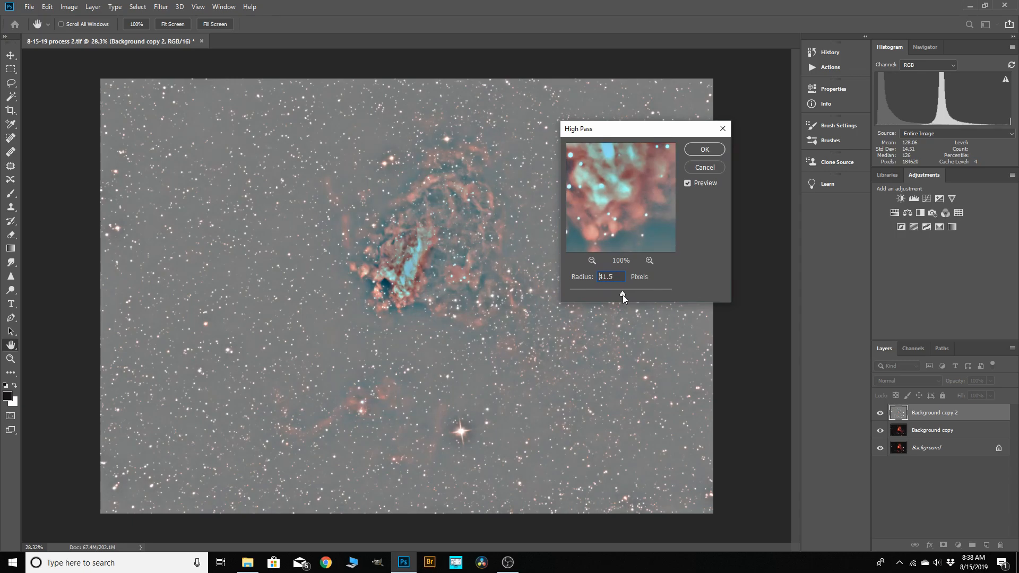
{"action": "left_click", "coordinate": [697, 153]}
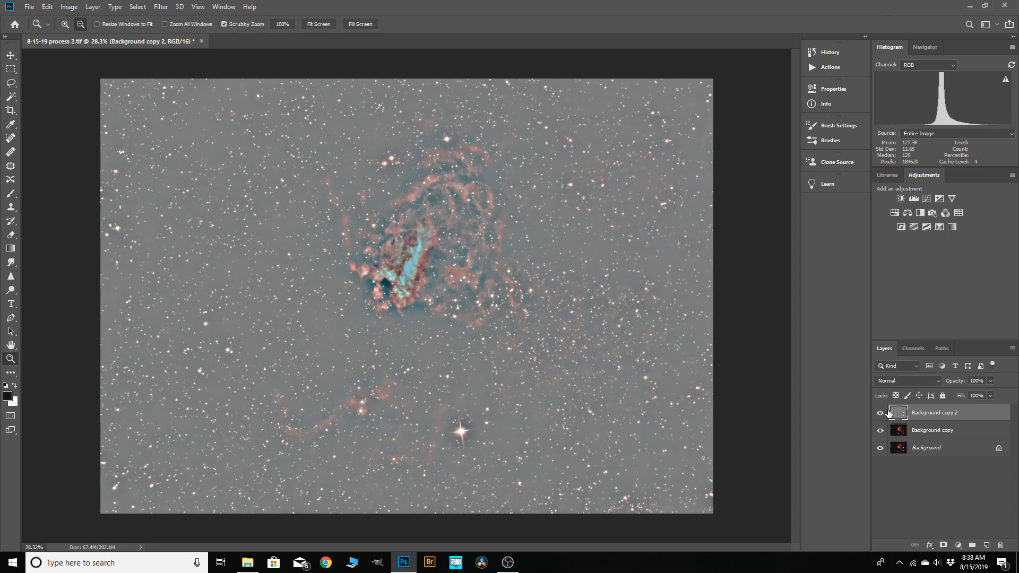
Set the High Pass layer's blend mode to Soft Light and compare the image with that layer hidden and shown.
{"action": "left_click", "coordinate": [937, 381]}
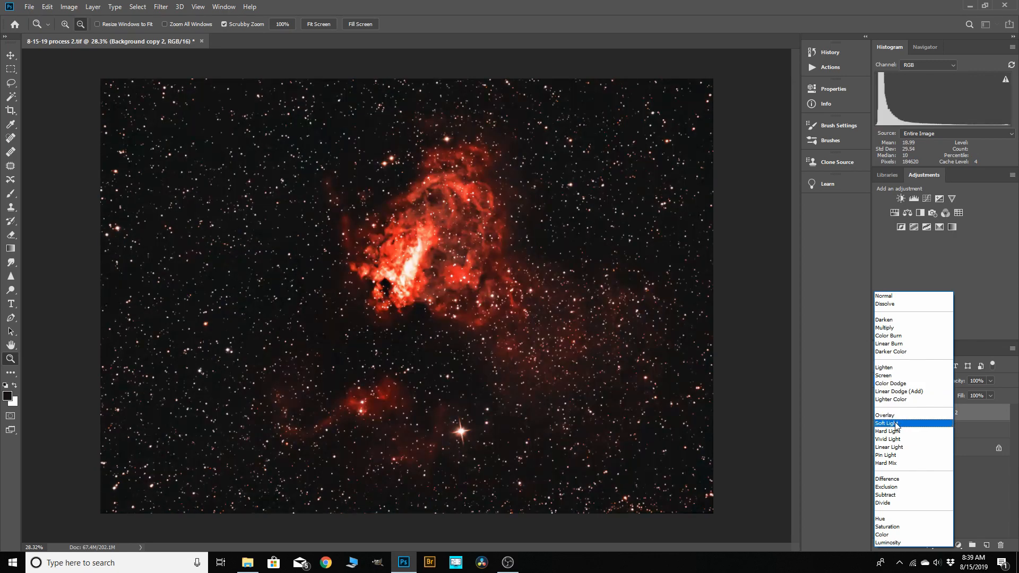
{"action": "left_click", "coordinate": [895, 424]}
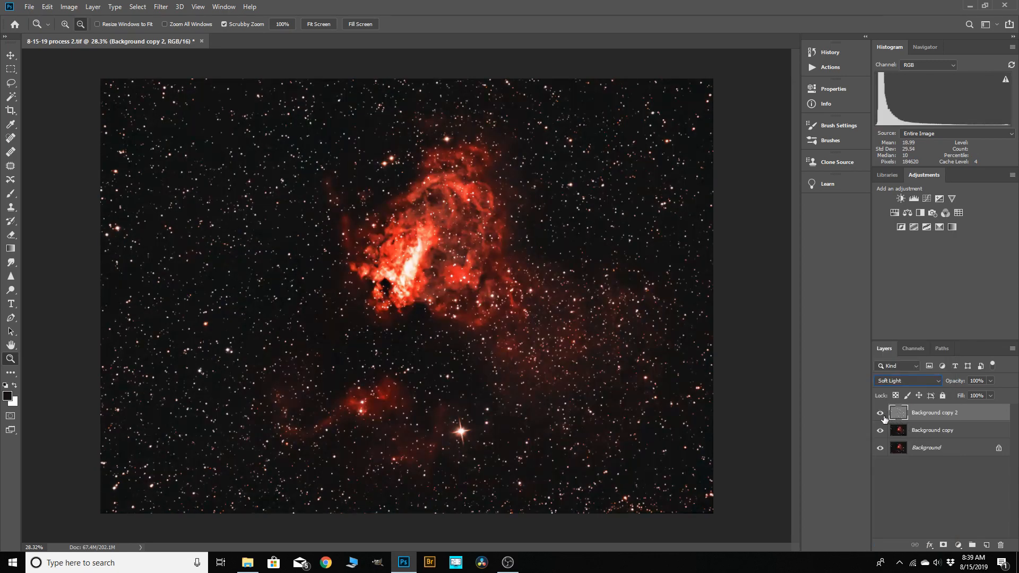
{"action": "left_click", "coordinate": [880, 414]}
{"action": "left_click", "coordinate": [881, 414]}
{"action": "left_click", "coordinate": [880, 414]}
{"action": "left_click", "coordinate": [881, 414]}
{"action": "left_click", "coordinate": [880, 414]}
{"action": "scroll", "coordinate": [456, 199], "scroll_direction": "up", "scroll_amount": 2}
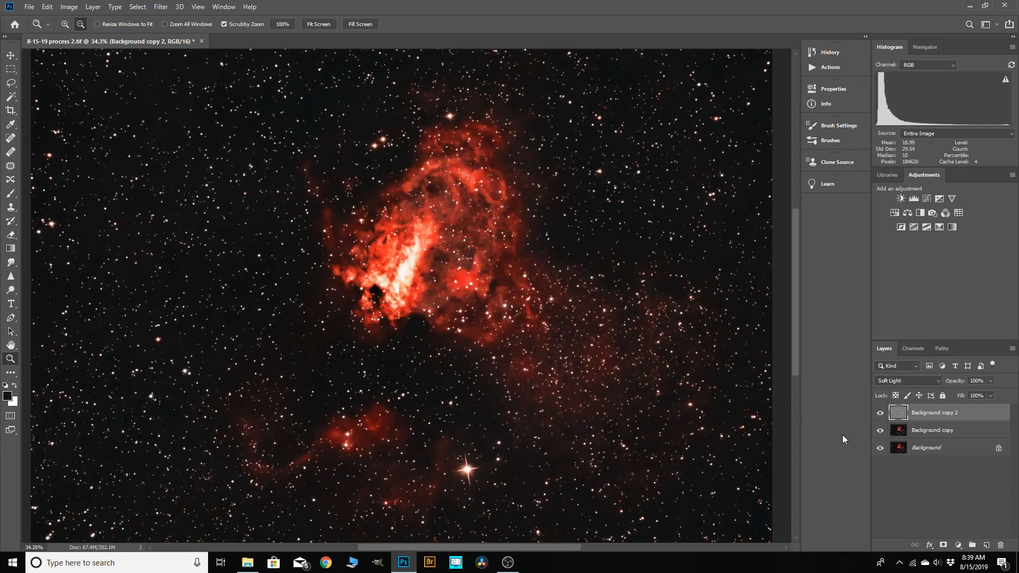
Reduce the High Pass layer's opacity to 38%, compare it hidden and shown, and merge it down into Background copy.
{"action": "left_click", "coordinate": [990, 381]}
{"action": "left_click", "coordinate": [879, 413]}
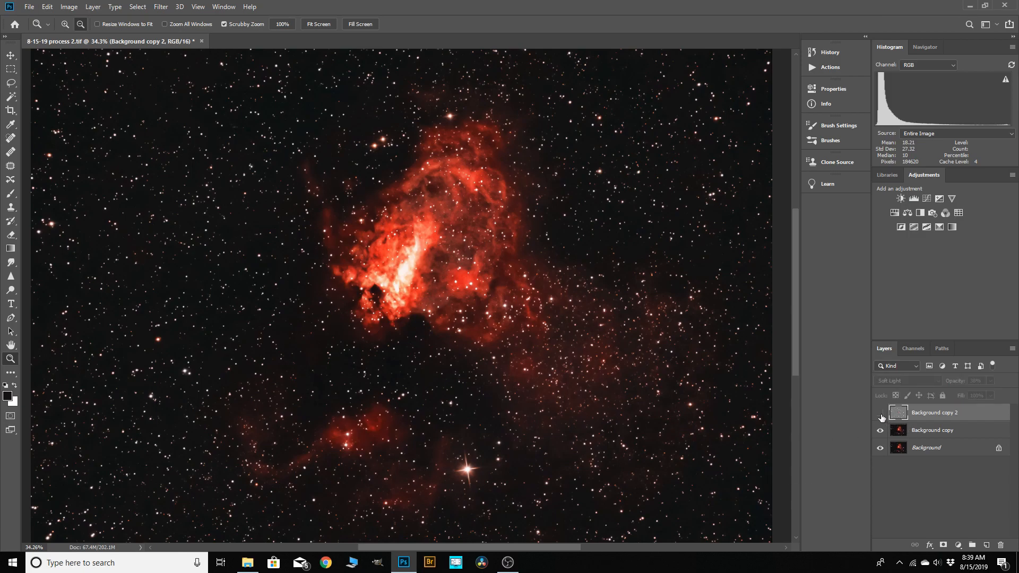
{"action": "left_click", "coordinate": [880, 413]}
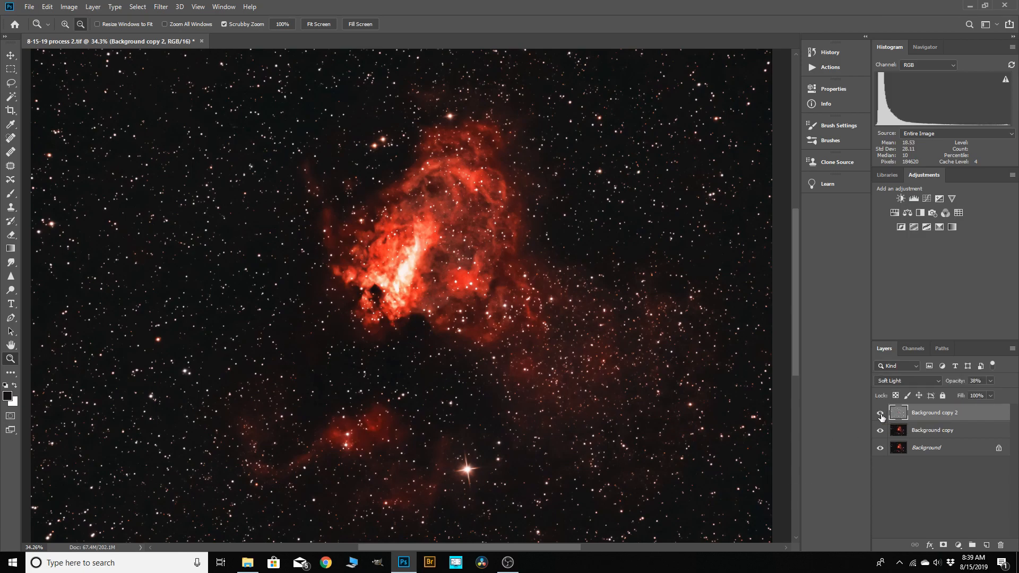
{"action": "left_click", "coordinate": [880, 413]}
{"action": "left_click", "coordinate": [879, 413]}
{"action": "left_click", "coordinate": [654, 345], "text": "alt"}
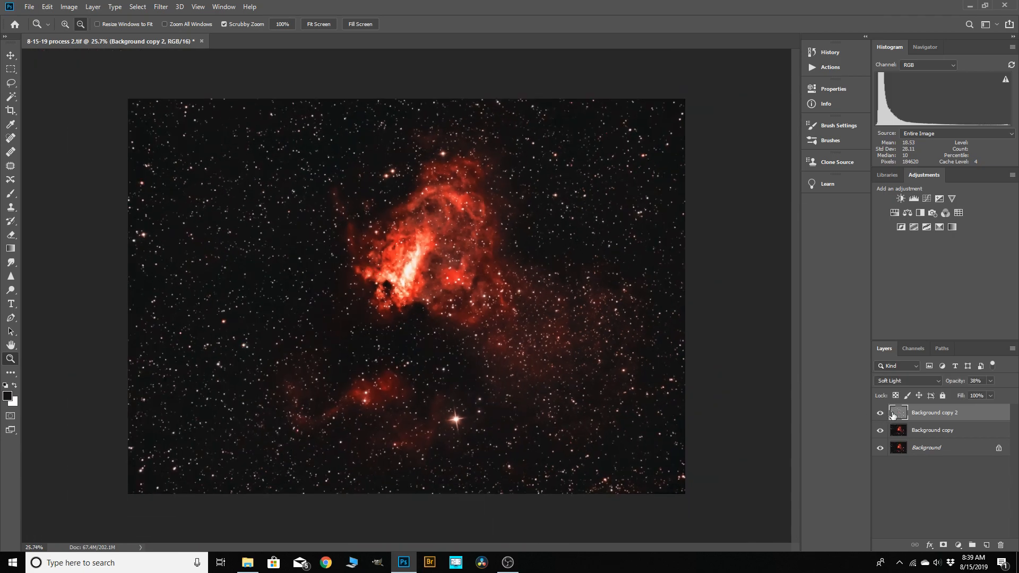
{"action": "right_click", "coordinate": [930, 414]}
{"action": "left_click", "coordinate": [818, 419]}
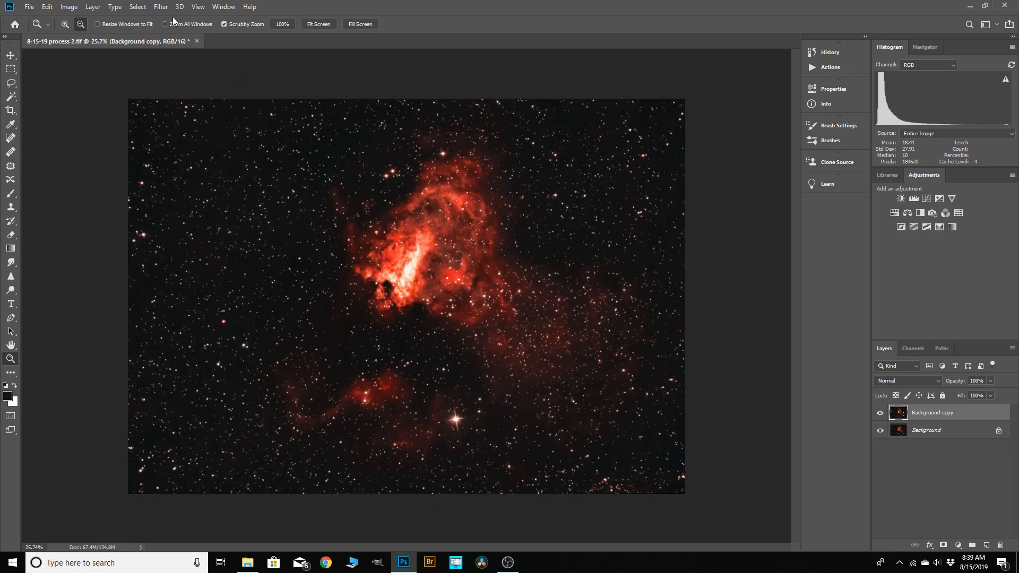
Select the dark sky with Color Range sampled from a starless area at Fuzziness 6, and hide the selection edges.
{"action": "left_click", "coordinate": [137, 7]}
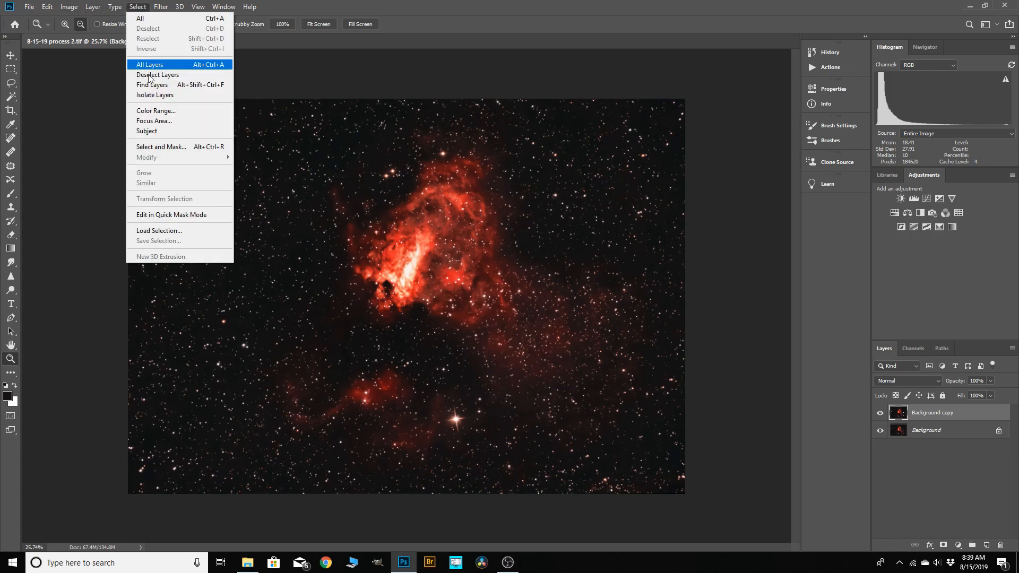
{"action": "left_click", "coordinate": [150, 114]}
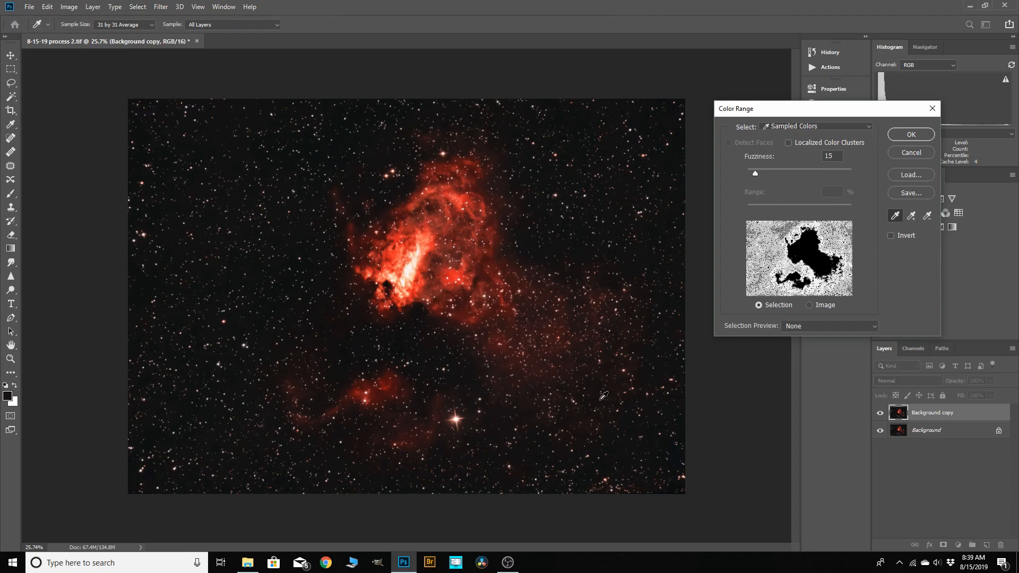
{"action": "scroll", "coordinate": [665, 460], "scroll_direction": "up", "scroll_amount": 1}
{"action": "scroll", "coordinate": [711, 497], "scroll_direction": "up", "scroll_amount": 3}
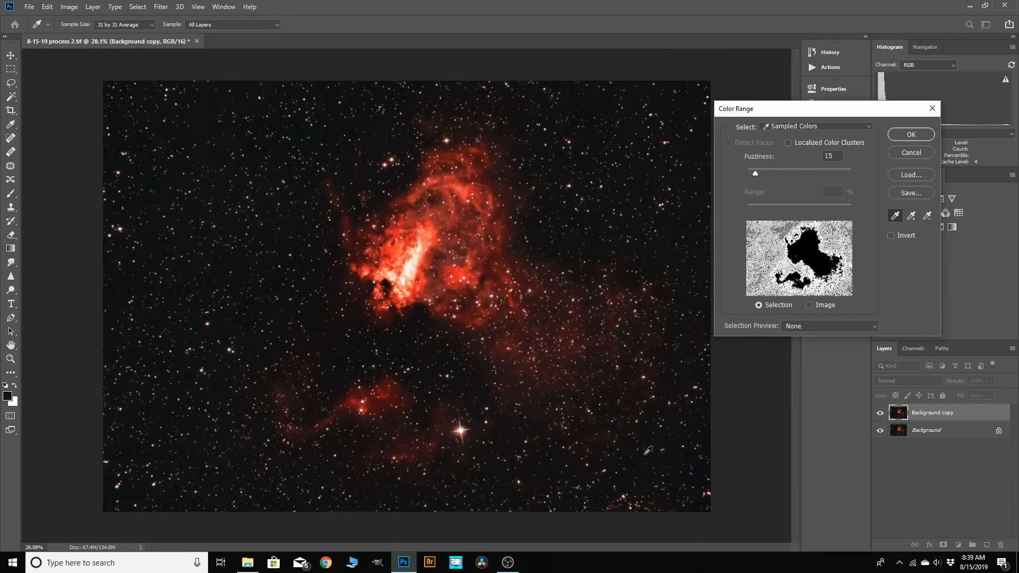
{"action": "scroll", "coordinate": [711, 497], "scroll_direction": "up", "scroll_amount": 1}
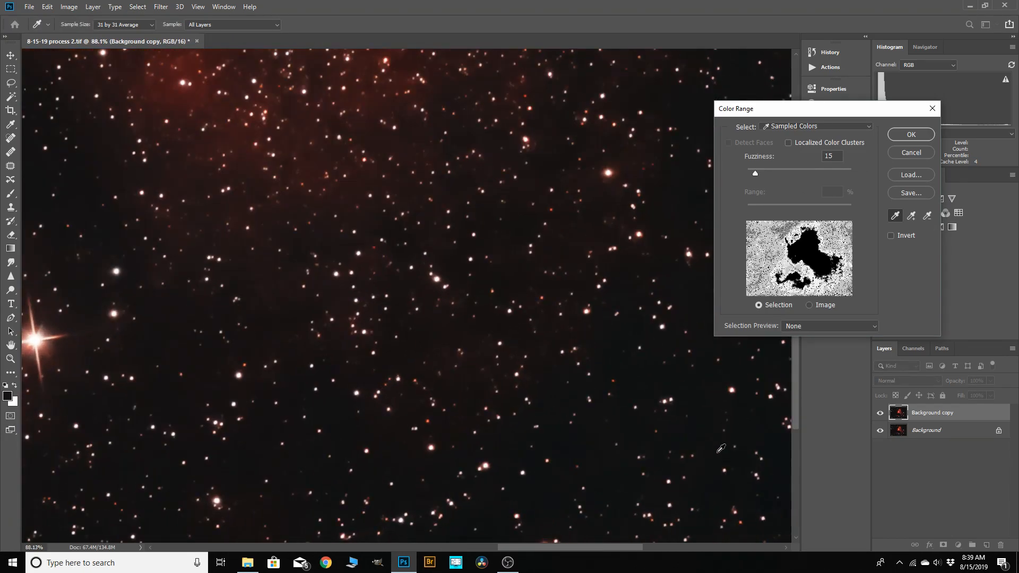
{"action": "left_click", "coordinate": [720, 446]}
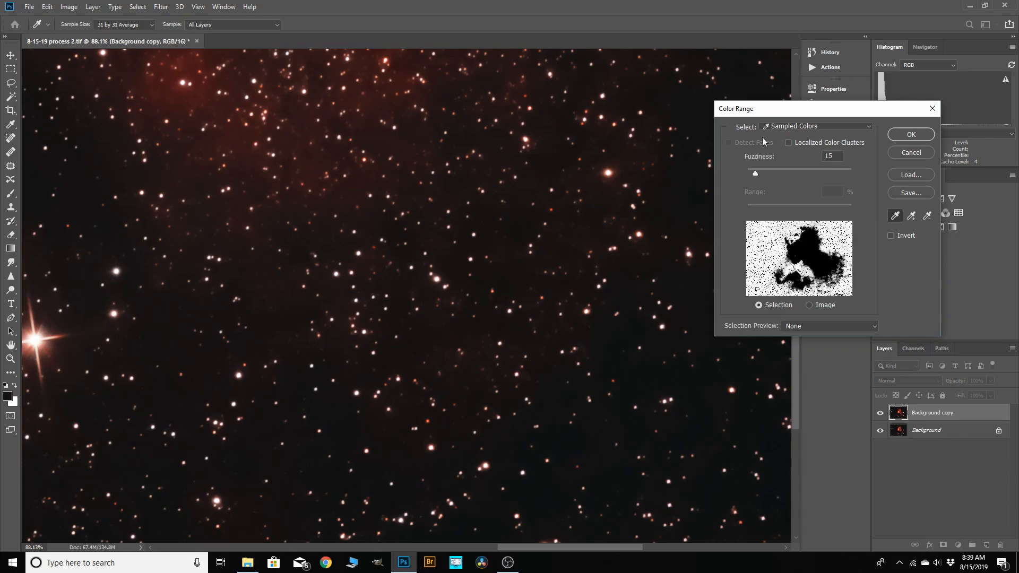
{"action": "left_click_drag", "start_coordinate": [756, 176], "coordinate": [750, 174]}
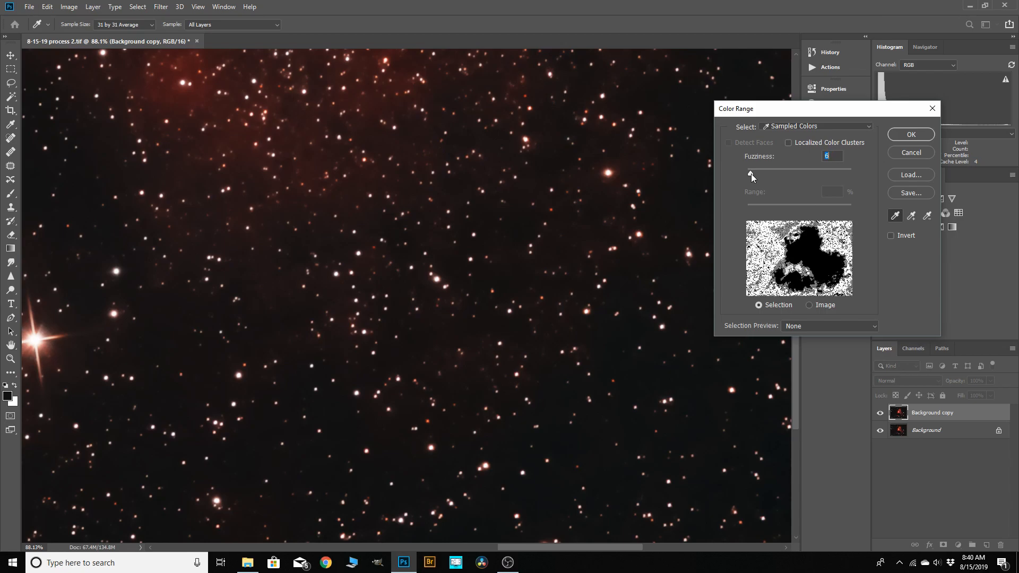
{"action": "left_click", "coordinate": [899, 131]}
{"action": "scroll", "coordinate": [563, 260], "scroll_direction": "down", "scroll_amount": 9}
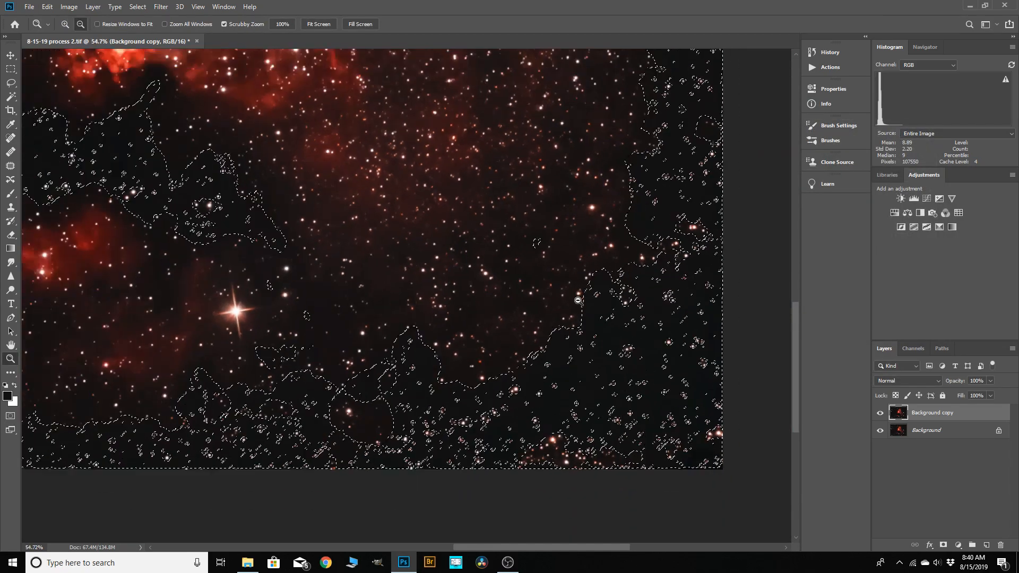
{"action": "scroll", "coordinate": [586, 310], "scroll_direction": "down", "scroll_amount": 3}
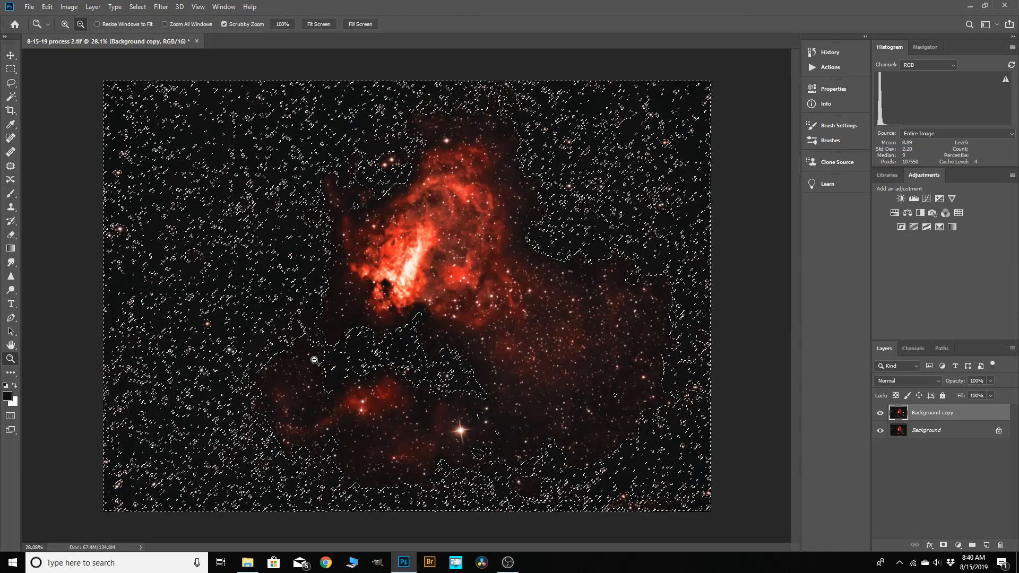
{"action": "key", "text": "ctrl+d"}
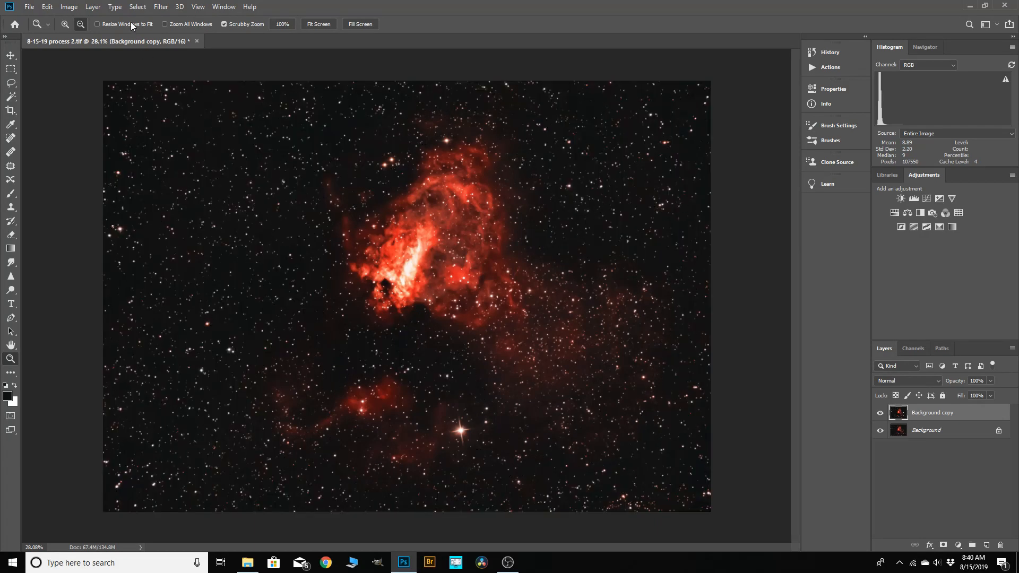
Darken the selected sky slightly with a Brightness/Contrast adjustment on Background copy.
{"action": "left_click", "coordinate": [69, 7]}
{"action": "mouse_move", "coordinate": [72, 24]}
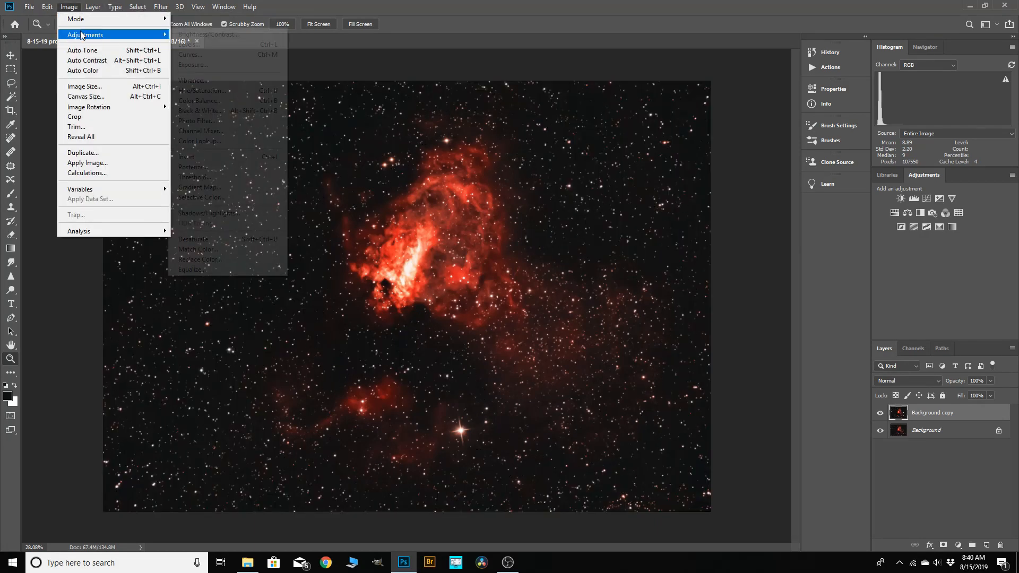
{"action": "left_click", "coordinate": [198, 35]}
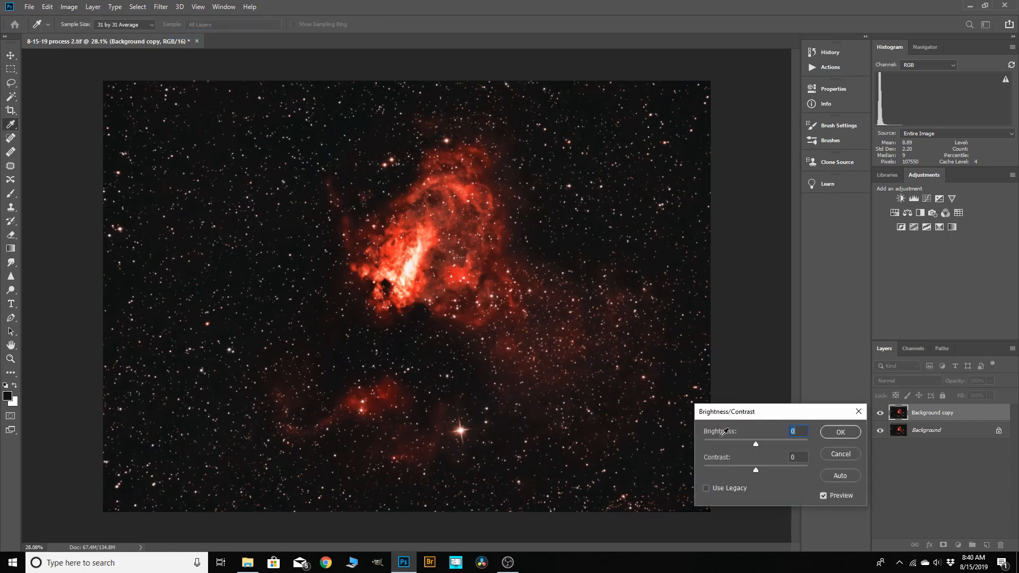
{"action": "left_click_drag", "start_coordinate": [756, 469], "coordinate": [717, 445]}
{"action": "left_click_drag", "start_coordinate": [714, 445], "coordinate": [752, 443]}
{"action": "left_click", "coordinate": [840, 433]}
Check the nebula and darkened sky up close and as a whole, and flatten the image into a single Background layer.
{"action": "key", "text": "z"}
{"action": "left_click_drag", "start_coordinate": [544, 393], "coordinate": [446, 351]}
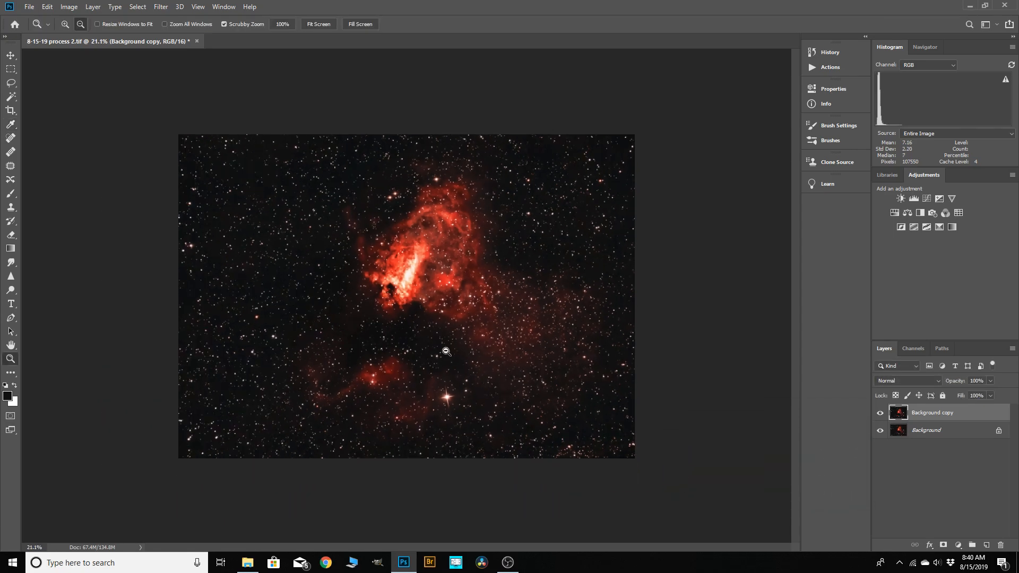
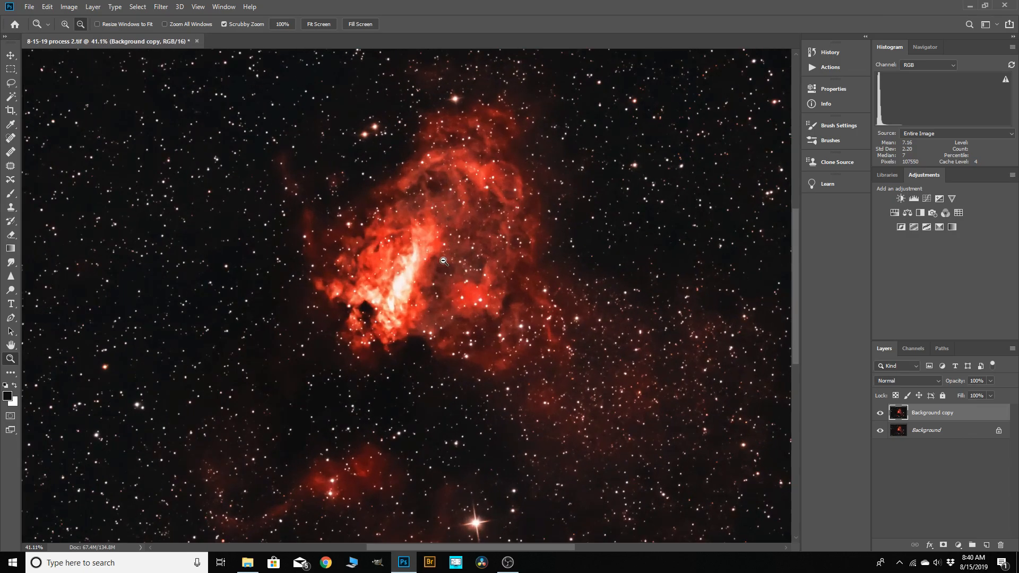
{"action": "left_click", "coordinate": [404, 316]}
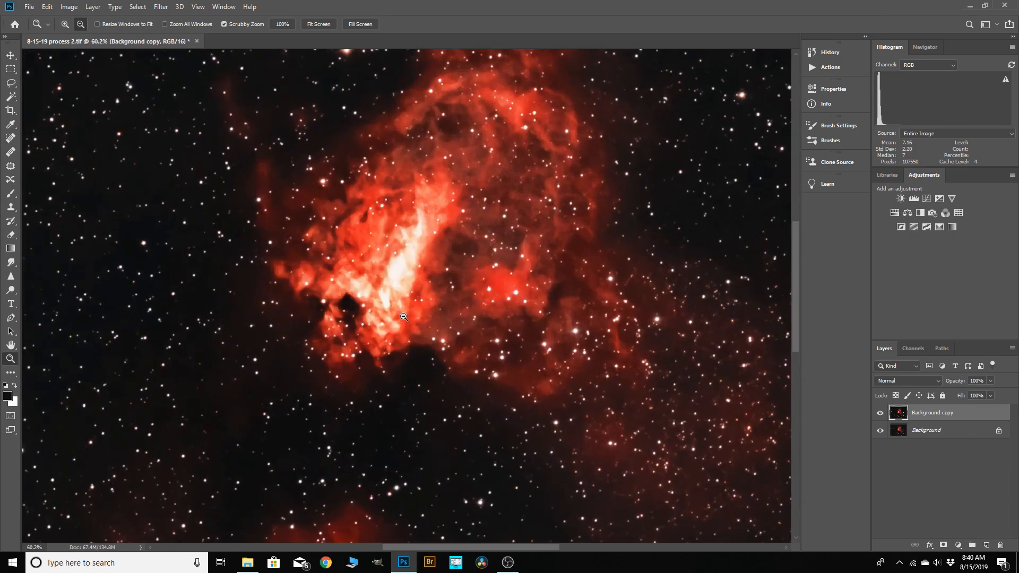
{"action": "scroll", "coordinate": [324, 295], "scroll_direction": "down", "scroll_amount": 6}
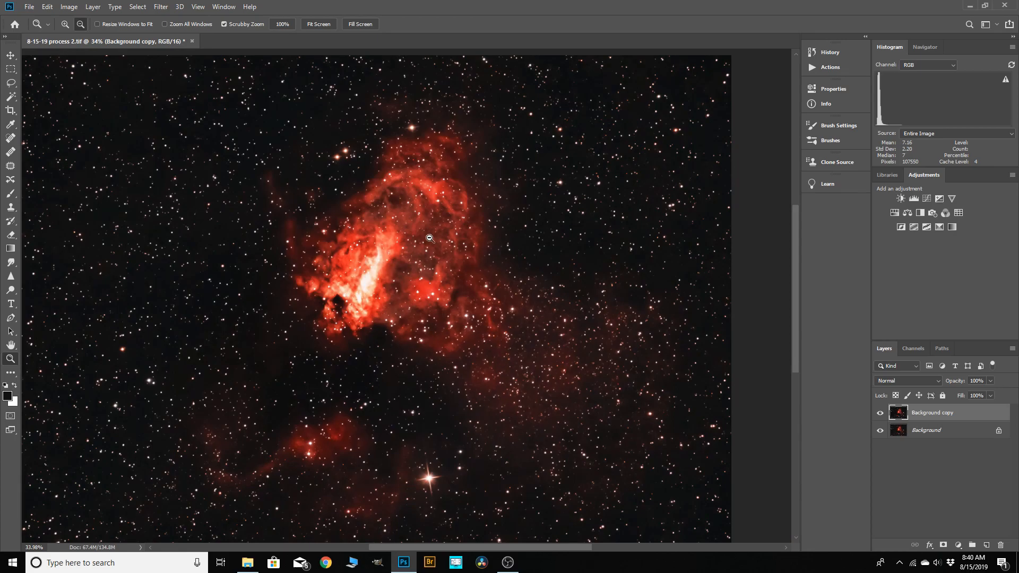
{"action": "scroll", "coordinate": [426, 244], "scroll_direction": "down", "scroll_amount": 1}
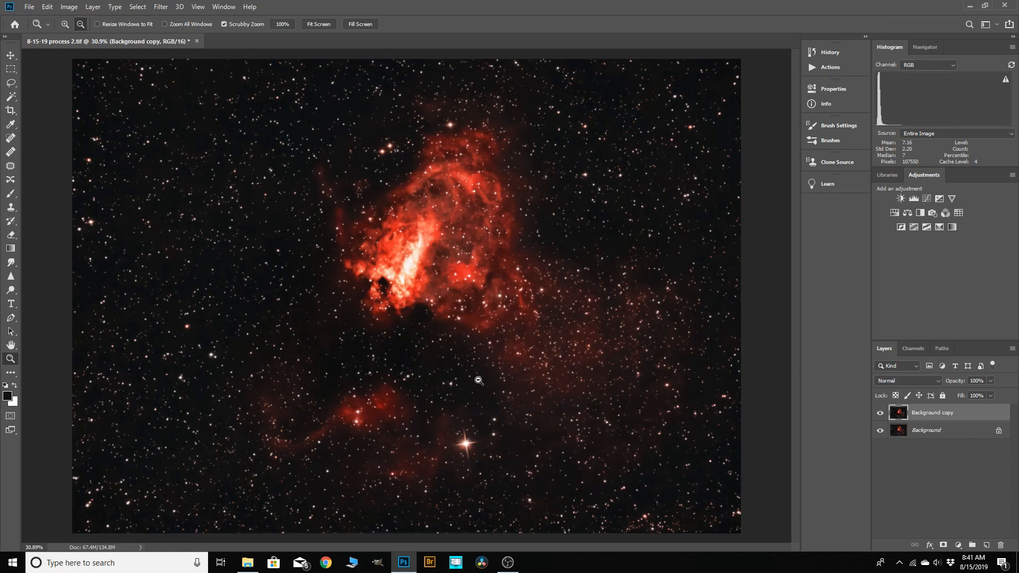
{"action": "left_click", "coordinate": [93, 7]}
{"action": "left_click", "coordinate": [99, 410]}
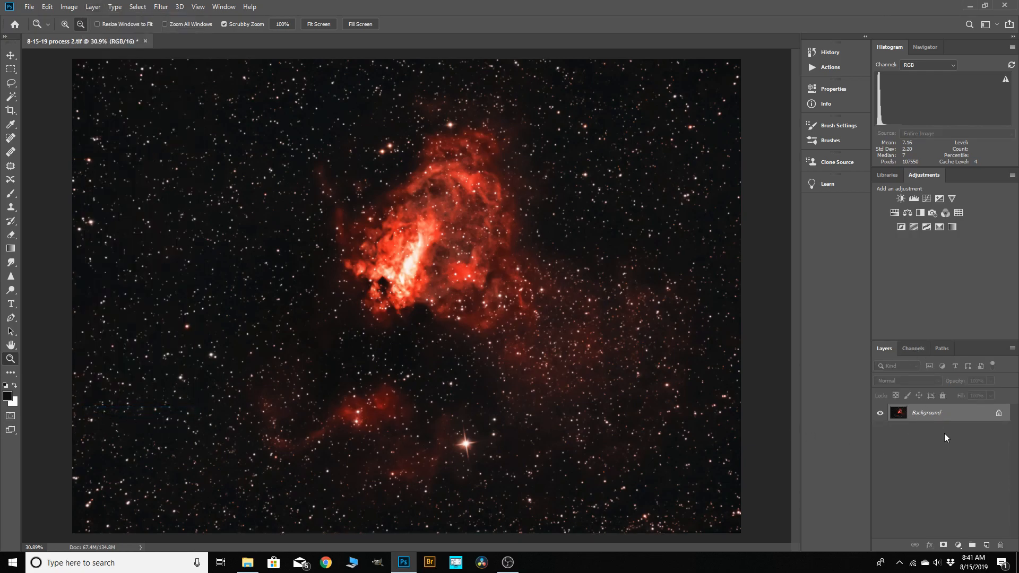
Deselect the sky selection and convert the image from RGB to Lab Color mode.
{"action": "left_click", "coordinate": [138, 7]}
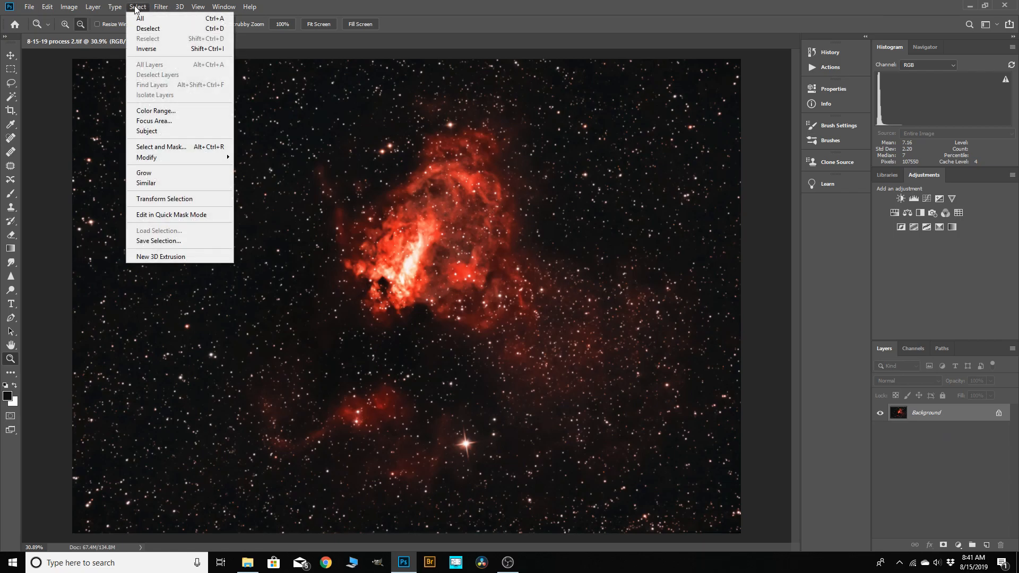
{"action": "left_click", "coordinate": [148, 30]}
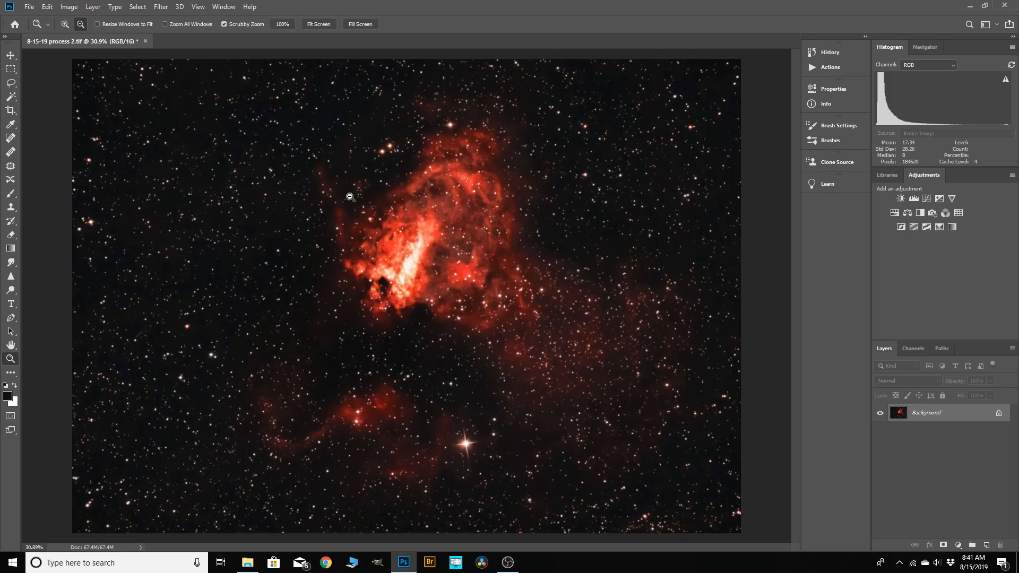
{"action": "left_click", "coordinate": [68, 7]}
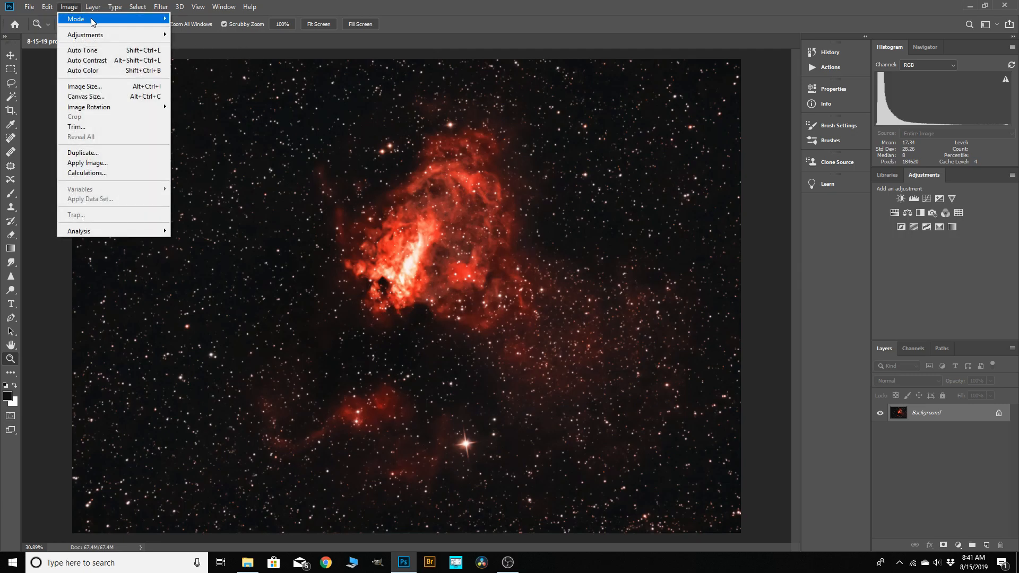
{"action": "mouse_move", "coordinate": [107, 22]}
{"action": "left_click", "coordinate": [199, 81]}
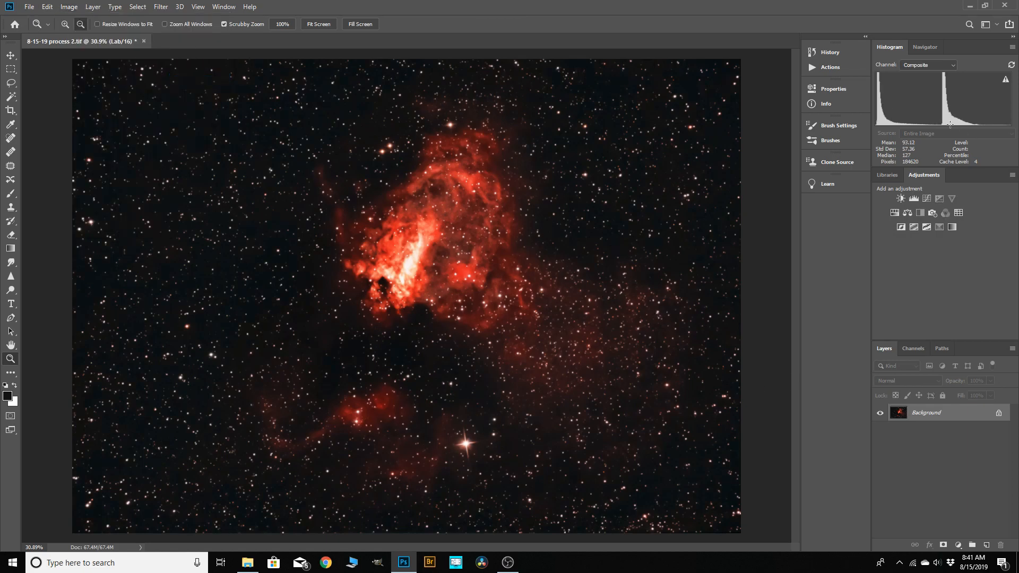
Add a Curves adjustment layer above Background and lift the Lightness midtones slightly, mapping input 50 to output 53.
{"action": "left_click", "coordinate": [926, 199]}
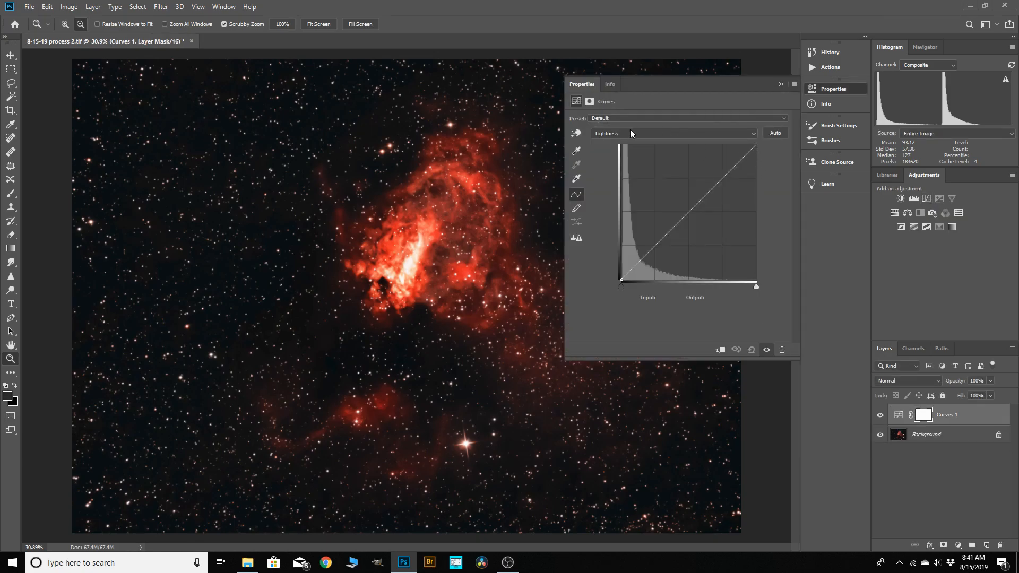
{"action": "left_click", "coordinate": [751, 133]}
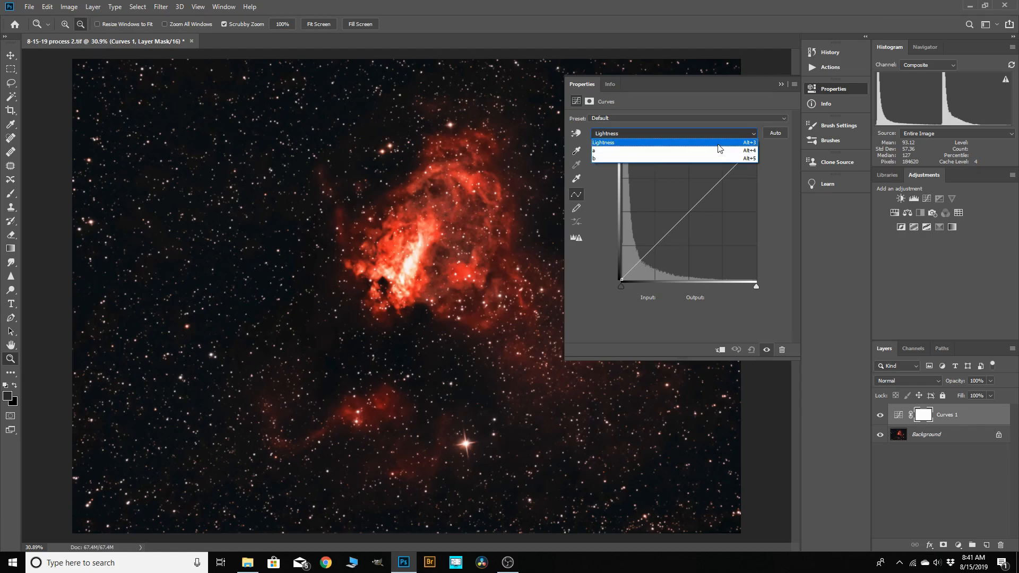
{"action": "left_click", "coordinate": [751, 134]}
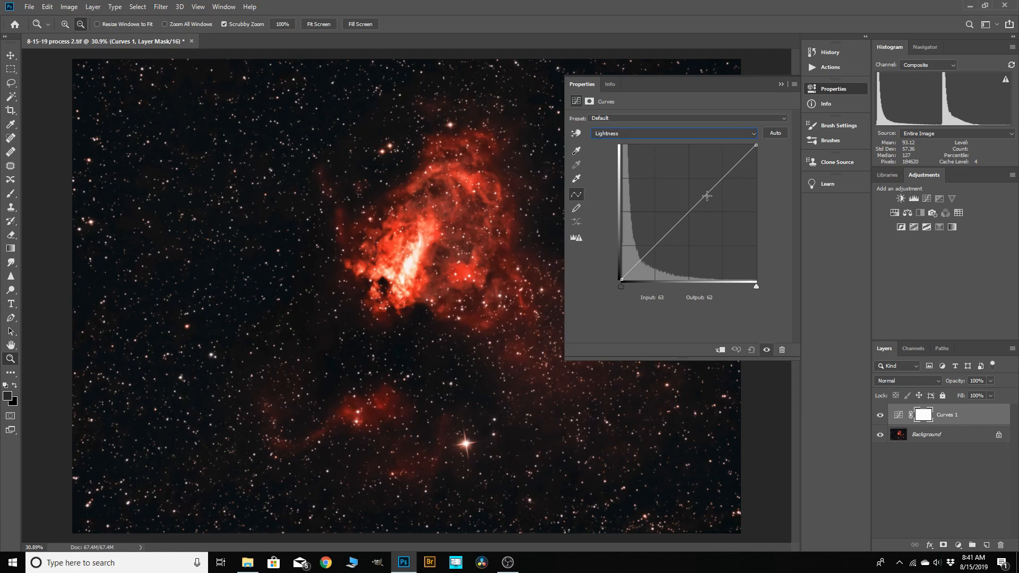
{"action": "left_click", "coordinate": [688, 213]}
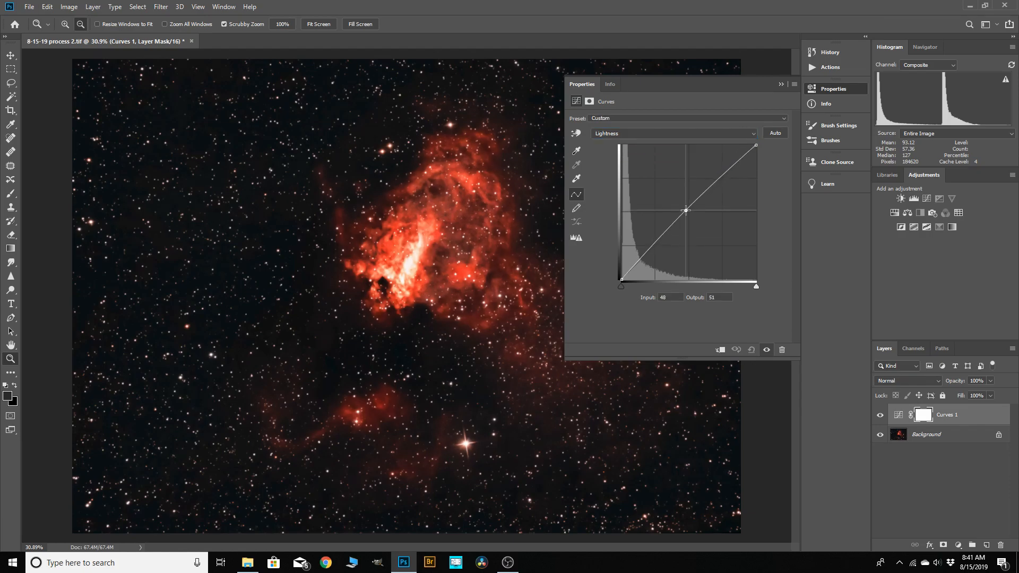
{"action": "left_click_drag", "start_coordinate": [688, 213], "coordinate": [688, 208]}
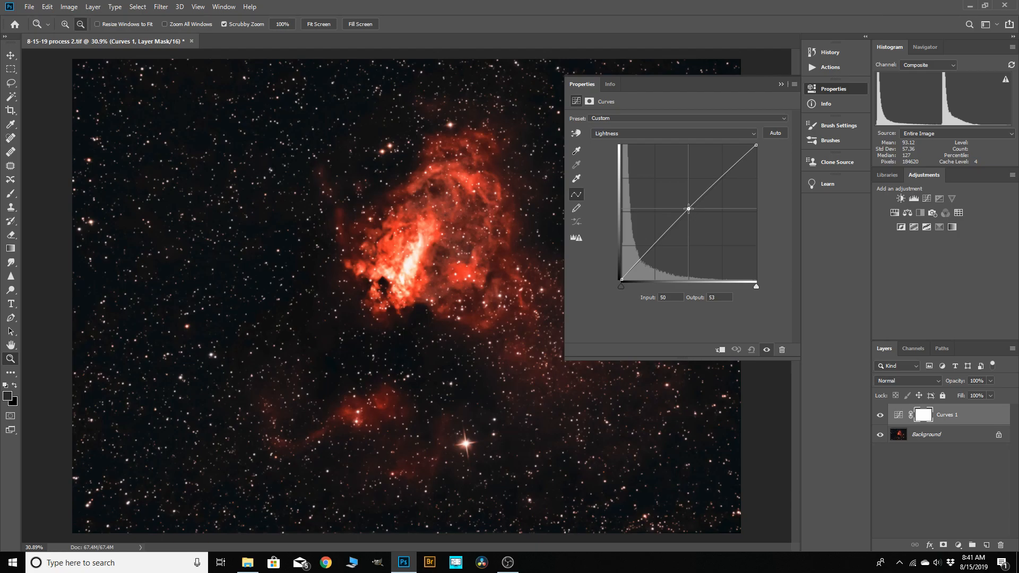
{"action": "left_click", "coordinate": [753, 136]}
{"action": "left_click", "coordinate": [711, 153]}
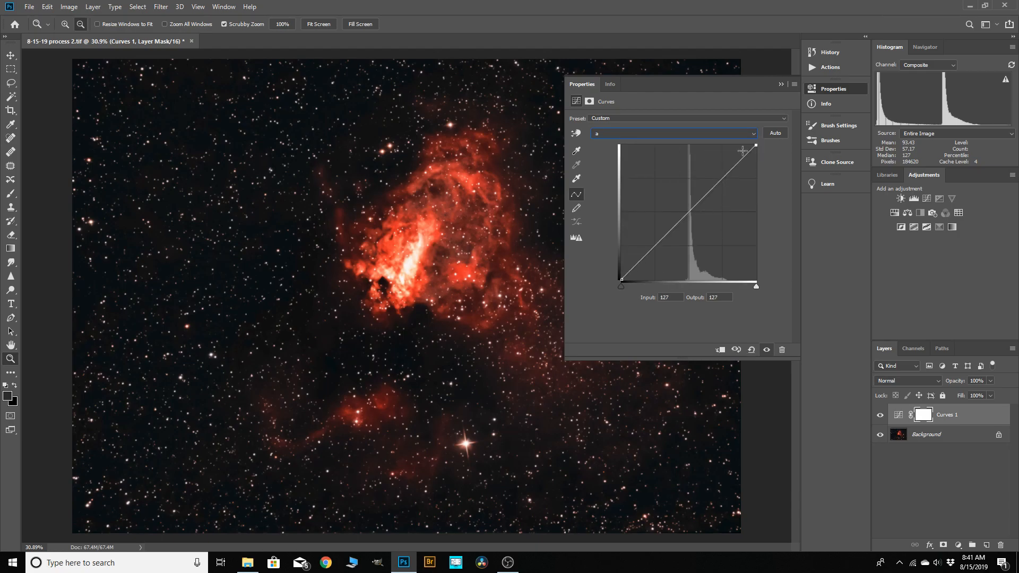
{"action": "mouse_move", "coordinate": [755, 144]}
{"action": "left_mouse_down"}
{"action": "mouse_move", "coordinate": [724, 147]}
{"action": "mouse_move", "coordinate": [755, 144]}
{"action": "left_mouse_up"}
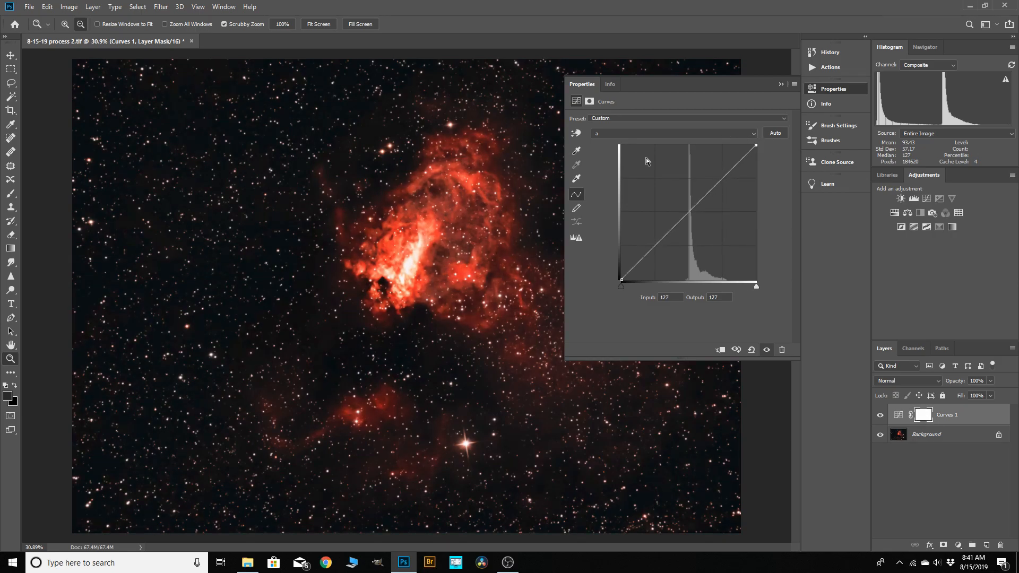
{"action": "left_click", "coordinate": [780, 84]}
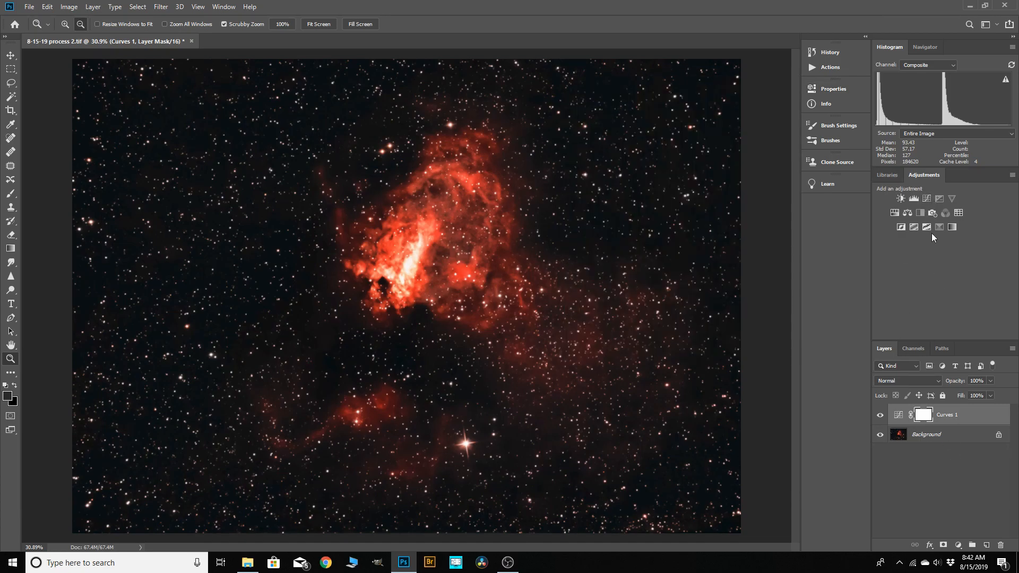
Add a second Curves layer and mask it to the bright nebula with Color Range, sampling several red areas at Fuzziness 31.
{"action": "left_click", "coordinate": [926, 198]}
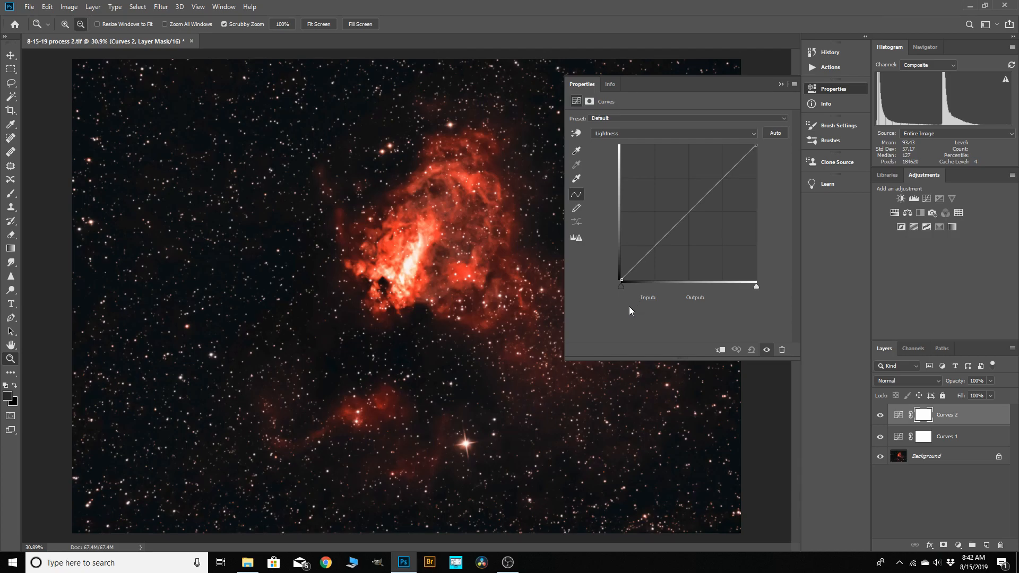
{"action": "left_click", "coordinate": [576, 238]}
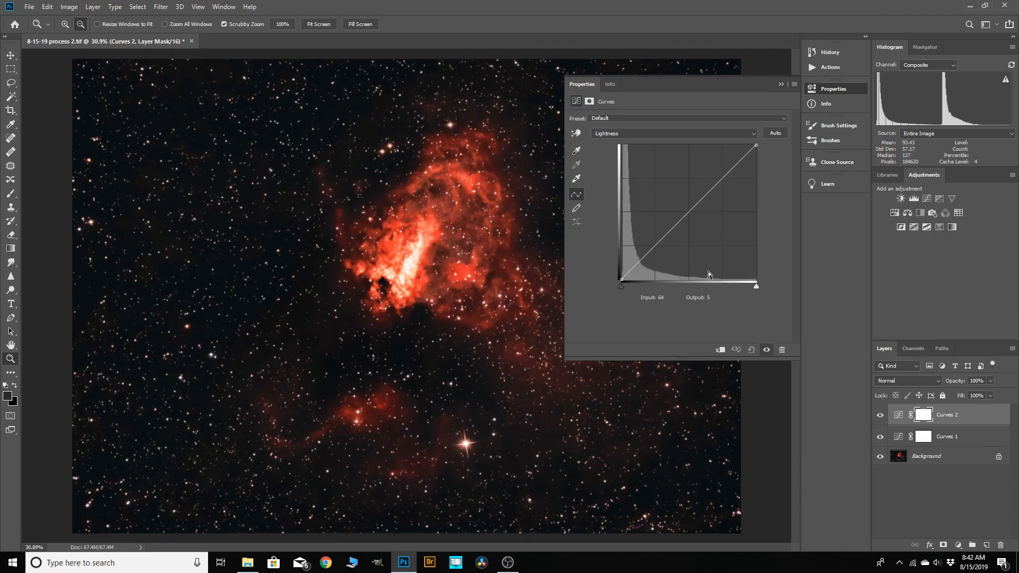
{"action": "left_click", "coordinate": [138, 7]}
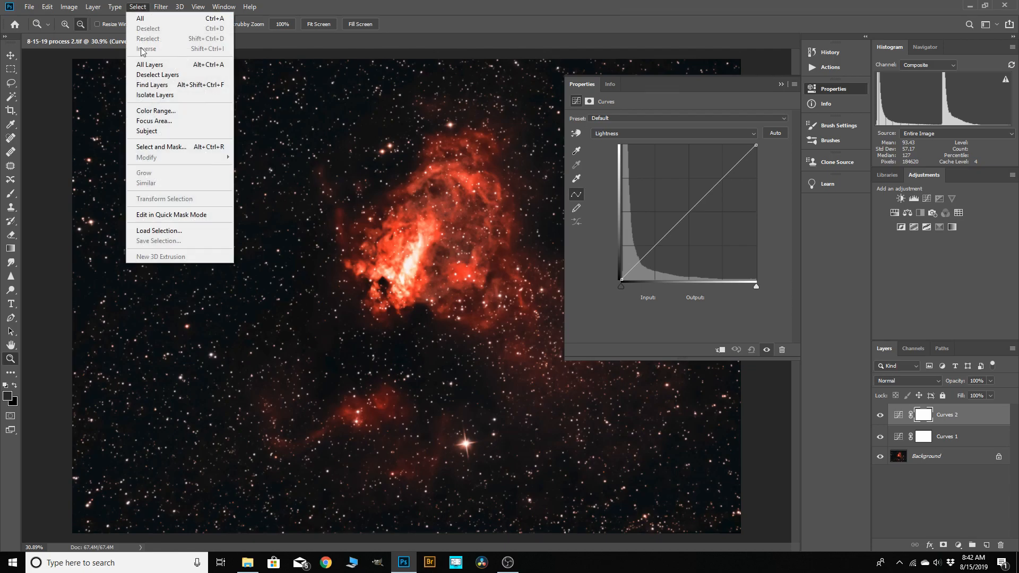
{"action": "left_click", "coordinate": [149, 107]}
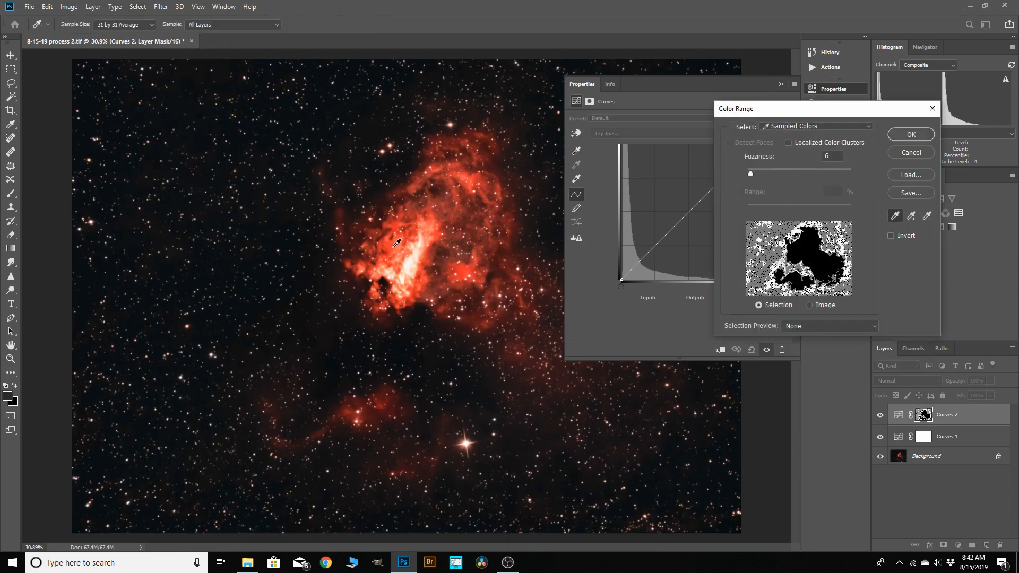
{"action": "left_click", "coordinate": [394, 242]}
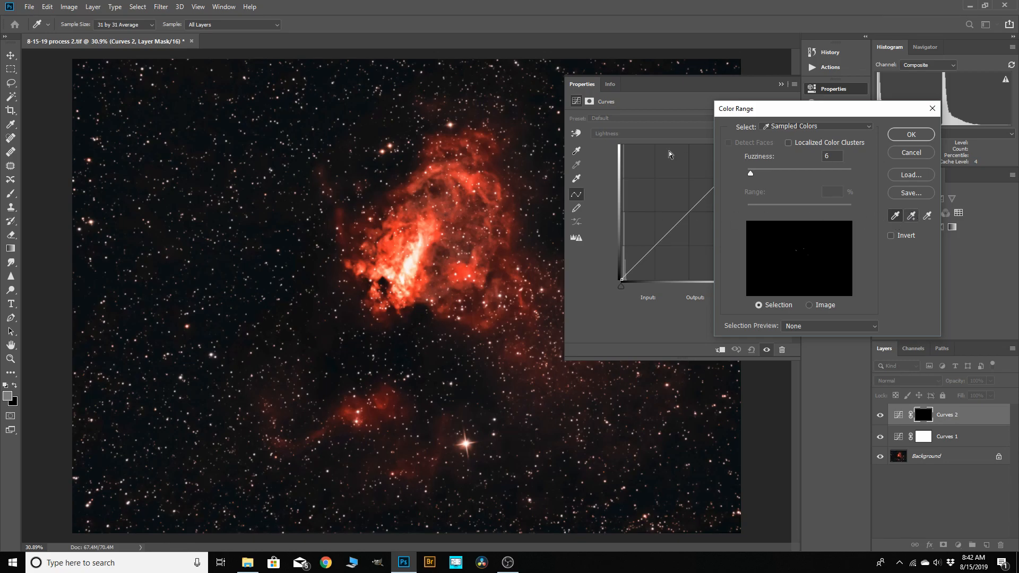
{"action": "left_click_drag", "start_coordinate": [762, 173], "coordinate": [763, 172]}
{"action": "left_click", "coordinate": [911, 215]}
{"action": "left_click", "coordinate": [433, 225]}
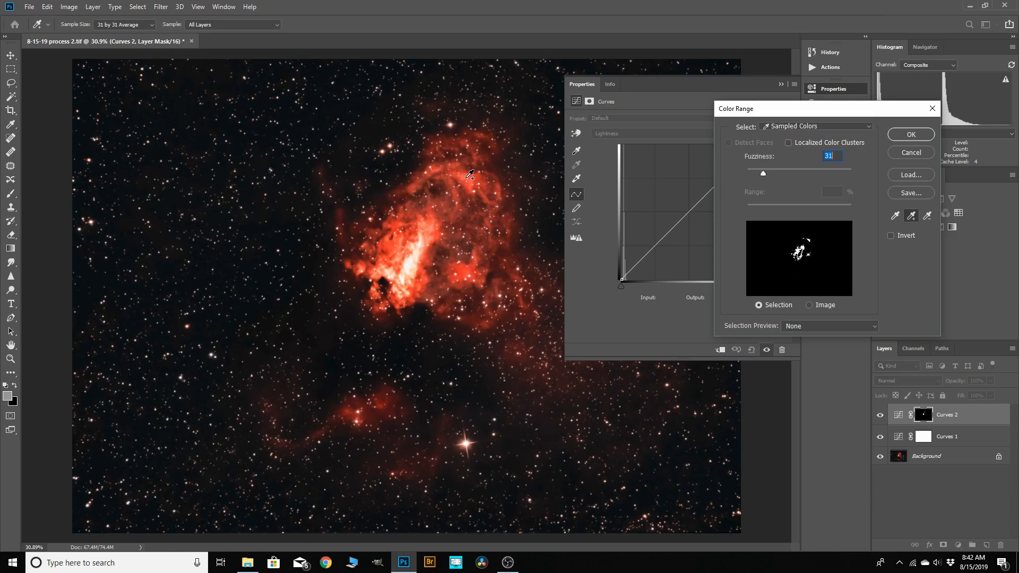
{"action": "left_click", "coordinate": [438, 168]}
{"action": "left_click", "coordinate": [420, 183]}
{"action": "left_click", "coordinate": [901, 137]}
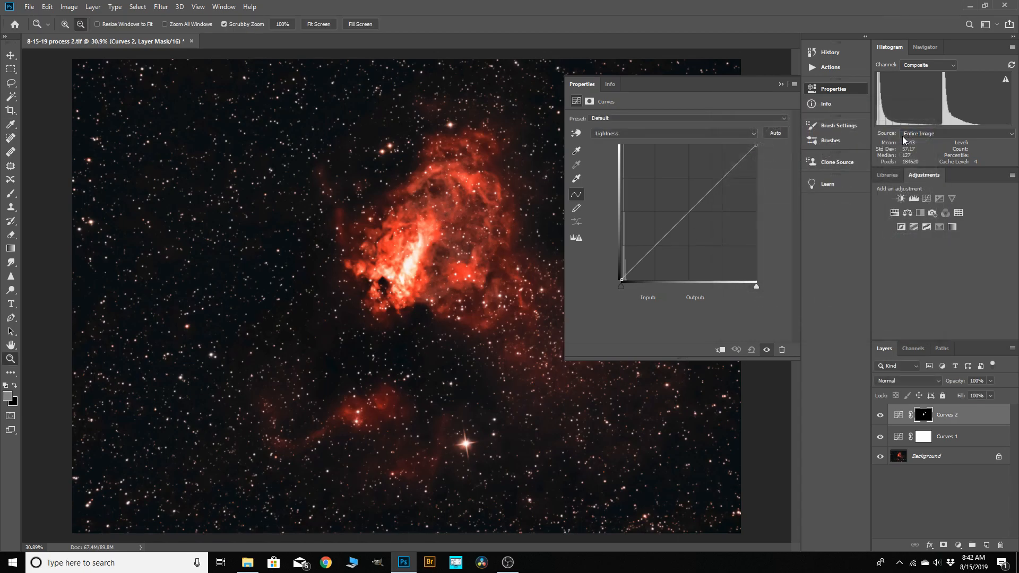
Steepen the a channel curve on Curves 2, mapping input 122 to output 127 and input -117 to output -126.
{"action": "left_click", "coordinate": [752, 134]}
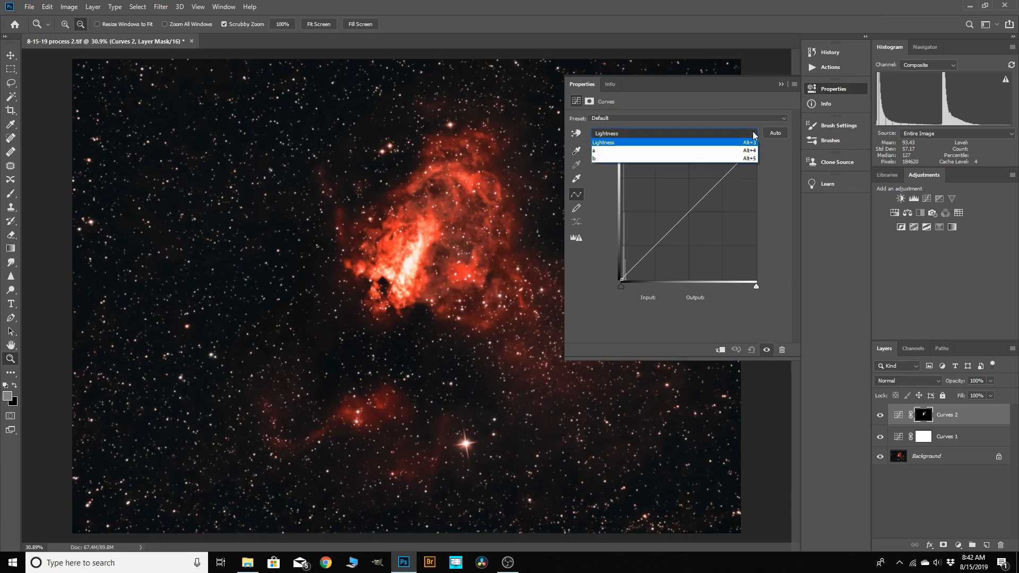
{"action": "left_click", "coordinate": [694, 152]}
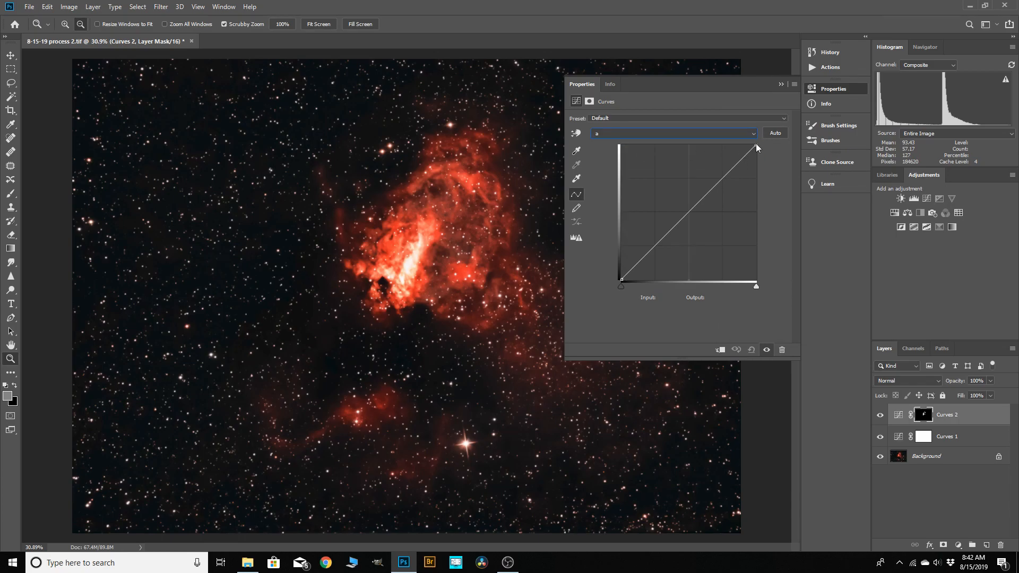
{"action": "left_click_drag", "start_coordinate": [756, 145], "coordinate": [752, 145]}
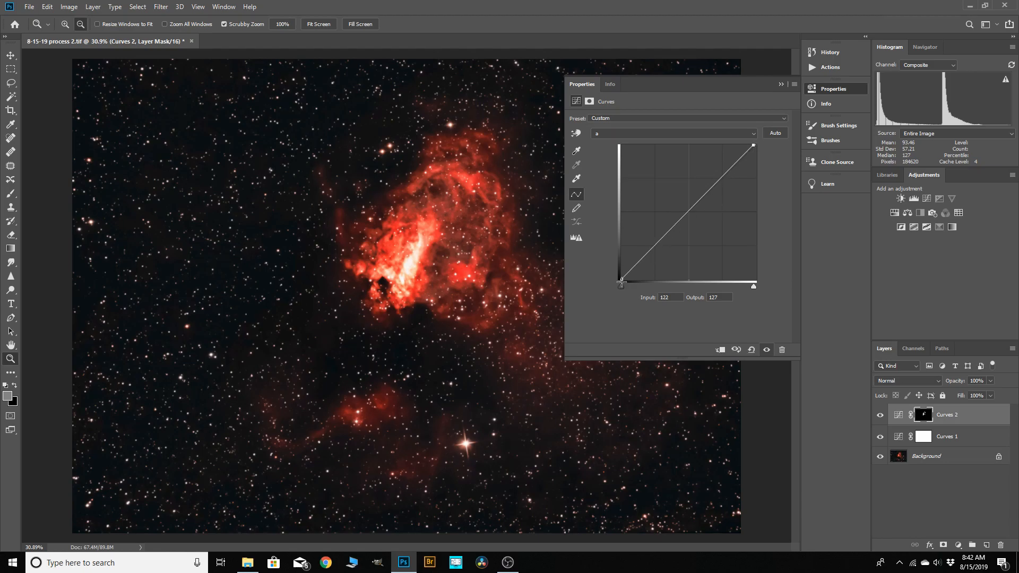
{"action": "left_click_drag", "start_coordinate": [622, 279], "coordinate": [627, 278]}
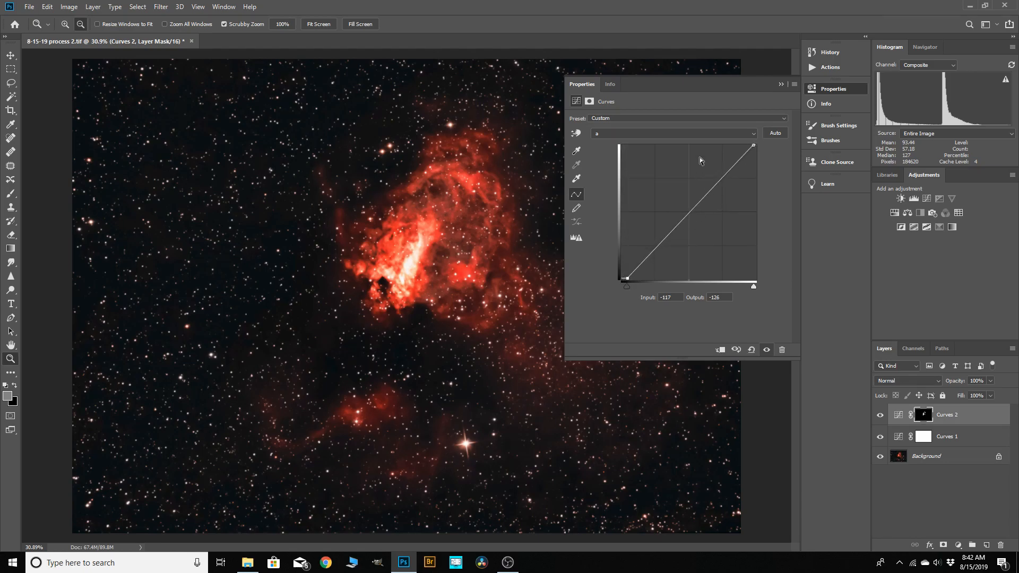
Steepen the b channel curve on Curves 2, mapping 114 to 127 and -113 to -128, with a midpoint at input 12, output 10.
{"action": "left_click", "coordinate": [754, 134]}
{"action": "left_click", "coordinate": [664, 156]}
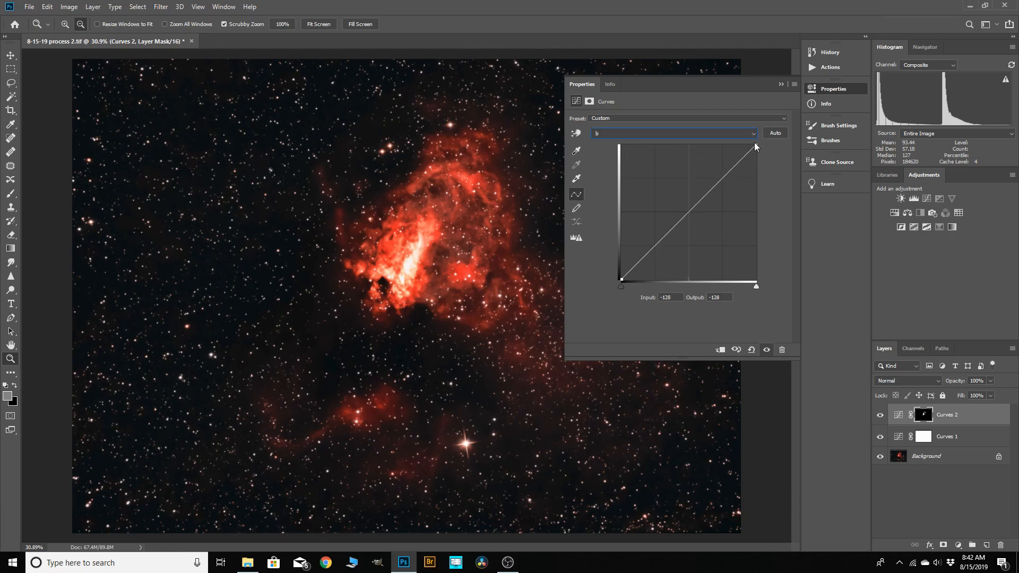
{"action": "left_click_drag", "start_coordinate": [756, 144], "coordinate": [748, 144]}
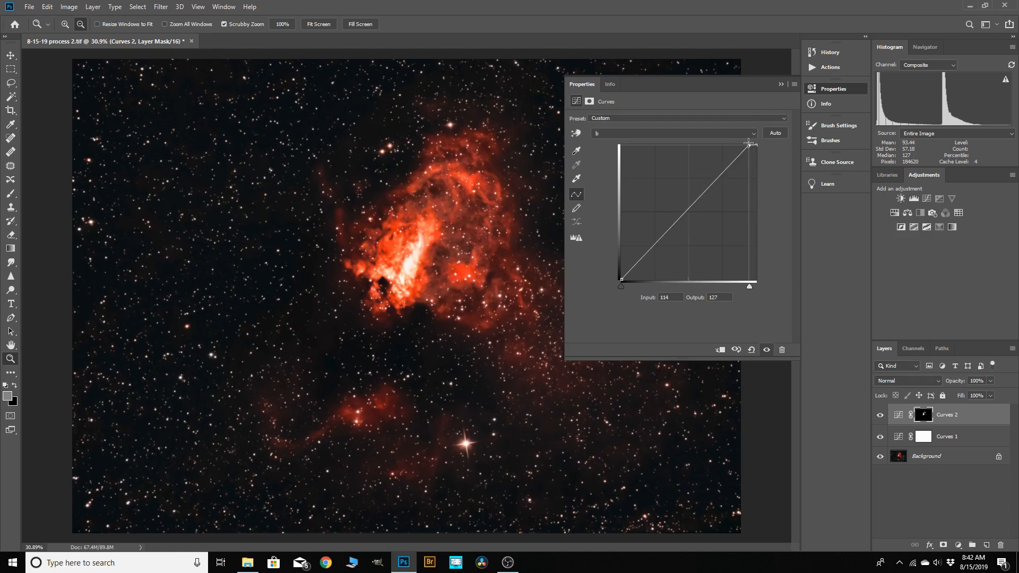
{"action": "left_click_drag", "start_coordinate": [621, 280], "coordinate": [629, 278]}
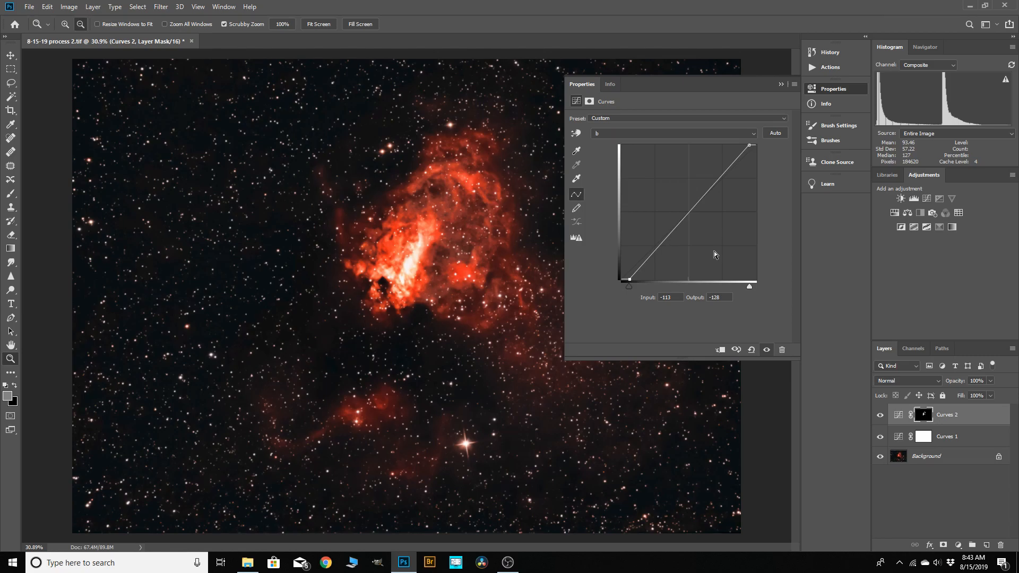
{"action": "left_click", "coordinate": [692, 211]}
{"action": "left_click_drag", "start_coordinate": [692, 210], "coordinate": [695, 206]}
Lower the Lightness midtones of Curves 2 slightly, mapping input 55 to output 53, and close the curve settings.
{"action": "left_click", "coordinate": [754, 134]}
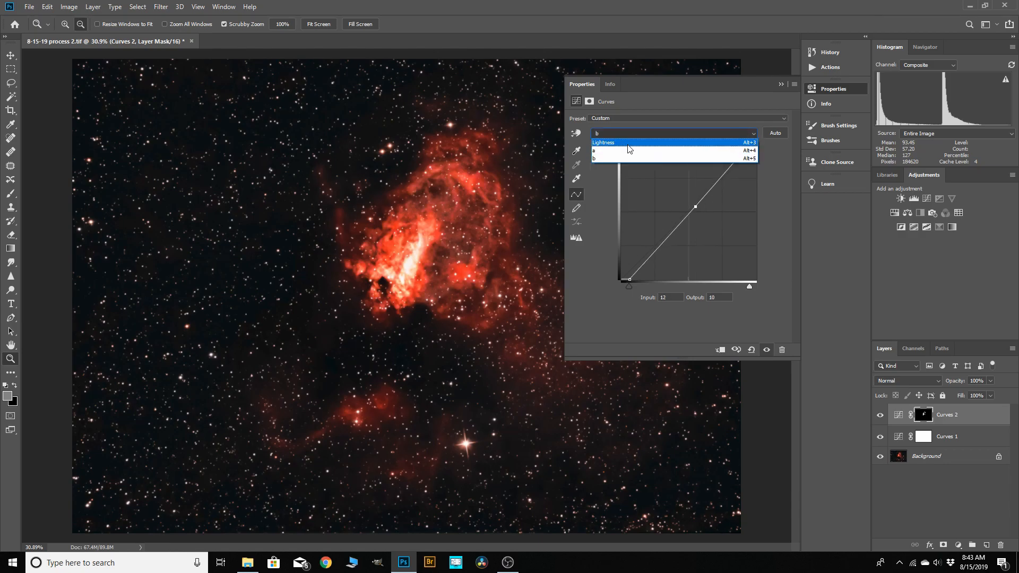
{"action": "left_click", "coordinate": [671, 143]}
{"action": "mouse_move", "coordinate": [691, 209]}
{"action": "left_mouse_down"}
{"action": "mouse_move", "coordinate": [687, 201]}
{"action": "mouse_move", "coordinate": [696, 208]}
{"action": "left_mouse_up"}
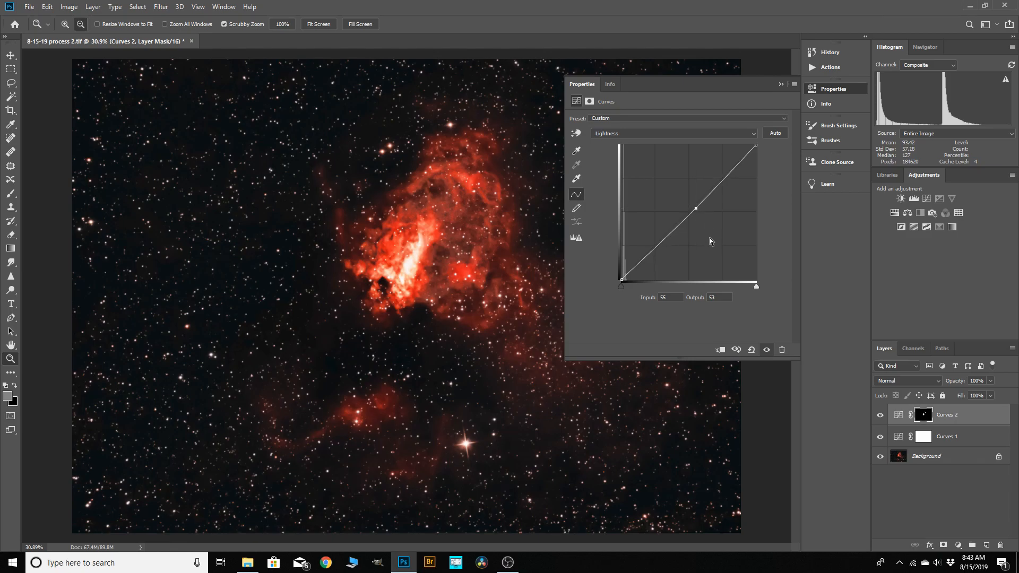
{"action": "left_click", "coordinate": [780, 85]}
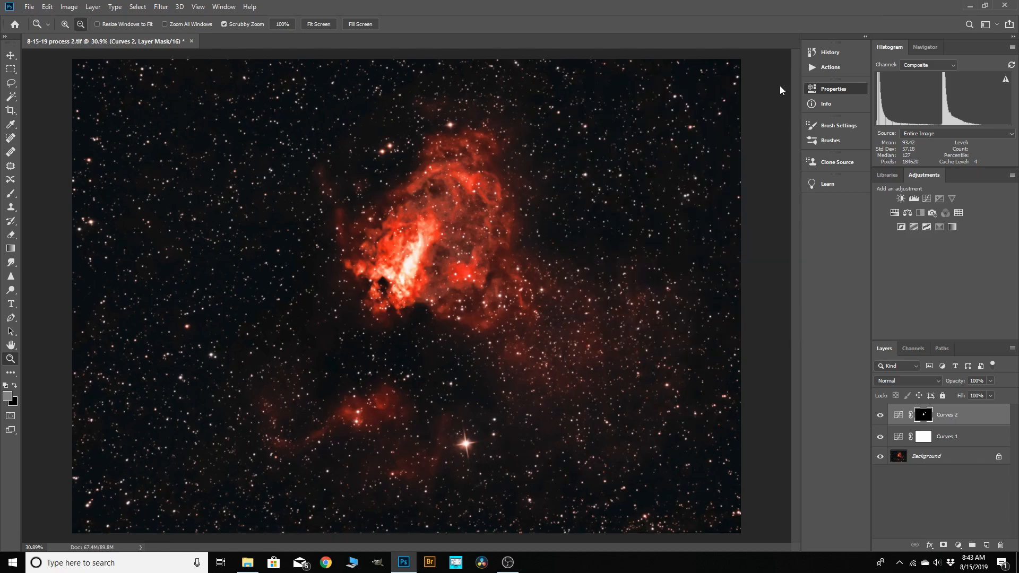
Compare the nebula with both Curves layers hidden and shown, up close and as a whole image.
{"action": "left_click", "coordinate": [879, 417]}
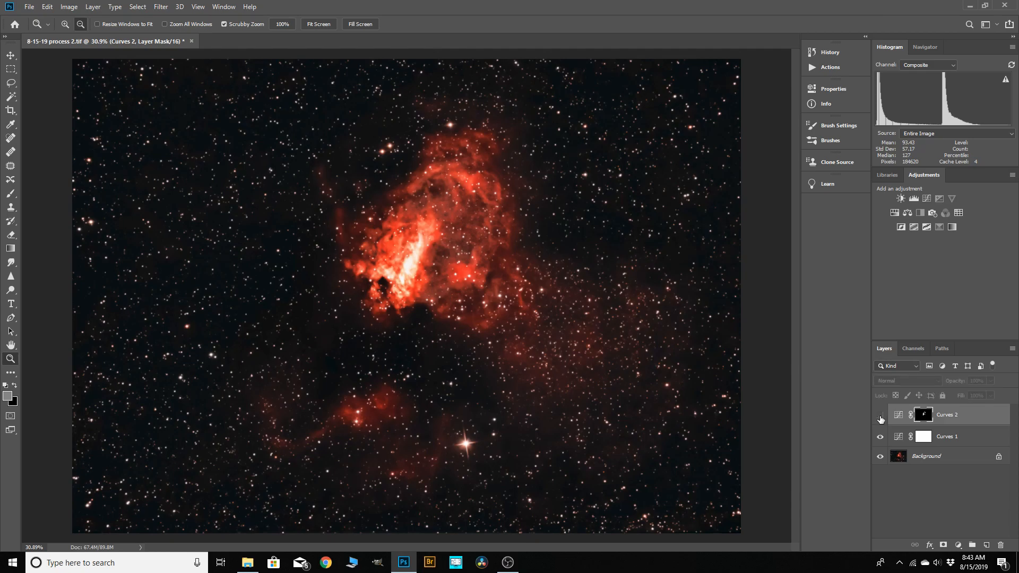
{"action": "left_click", "coordinate": [880, 436]}
{"action": "scroll", "coordinate": [428, 291], "scroll_direction": "up", "scroll_amount": 7}
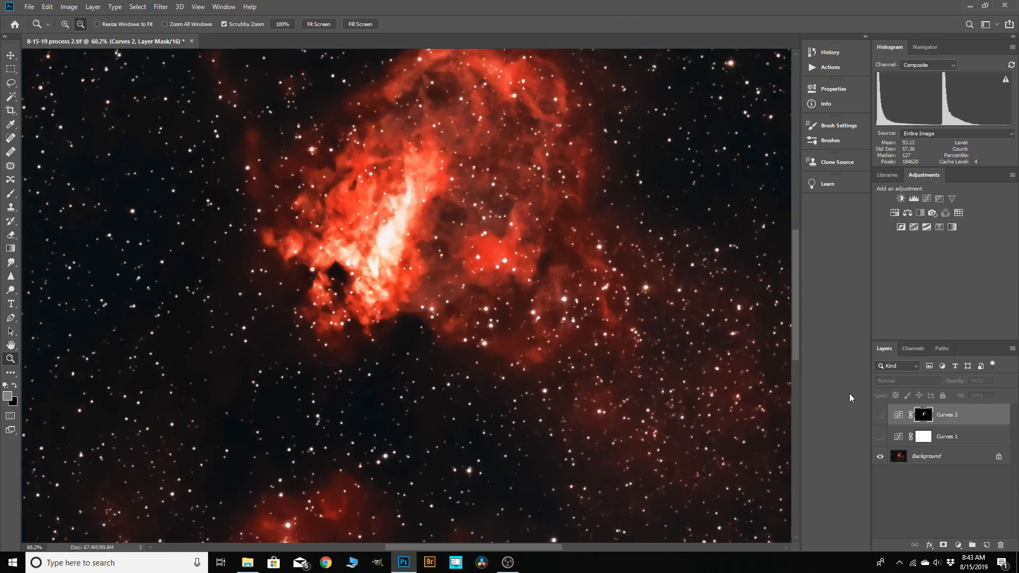
{"action": "left_click", "coordinate": [879, 416]}
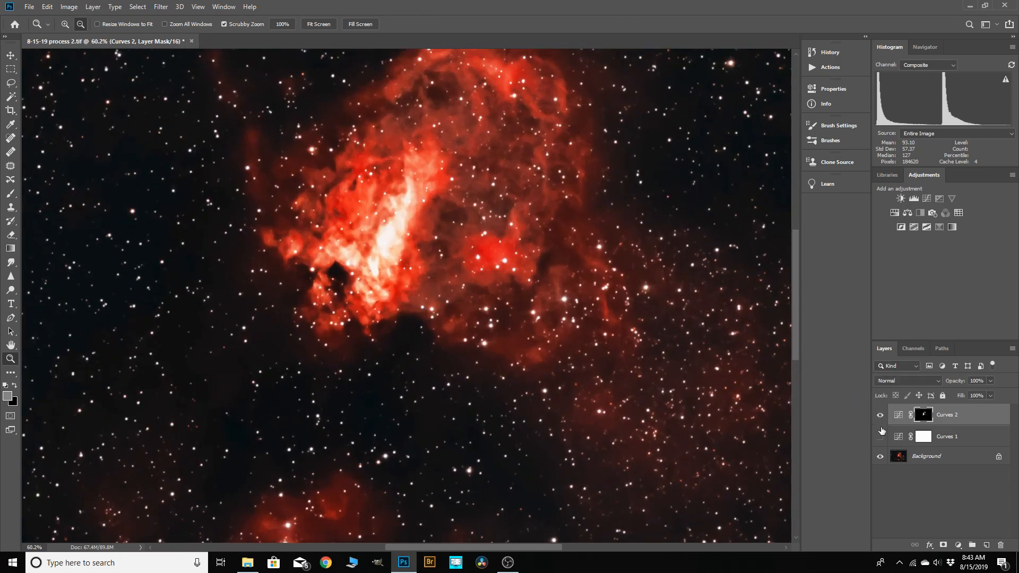
{"action": "left_click", "coordinate": [880, 436]}
{"action": "scroll", "coordinate": [520, 330], "scroll_direction": "down", "scroll_amount": 4}
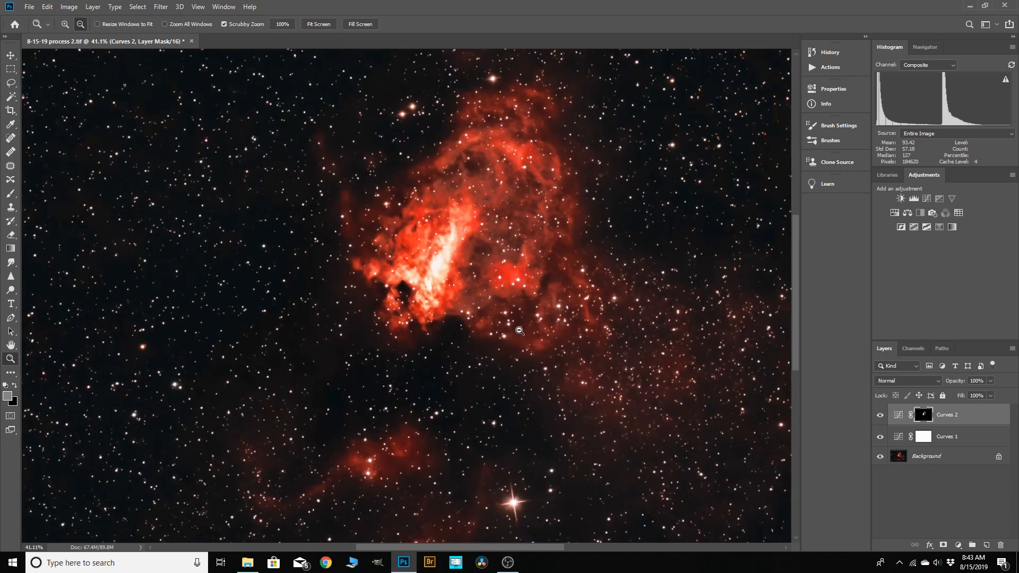
{"action": "scroll", "coordinate": [520, 330], "scroll_direction": "down", "scroll_amount": 4}
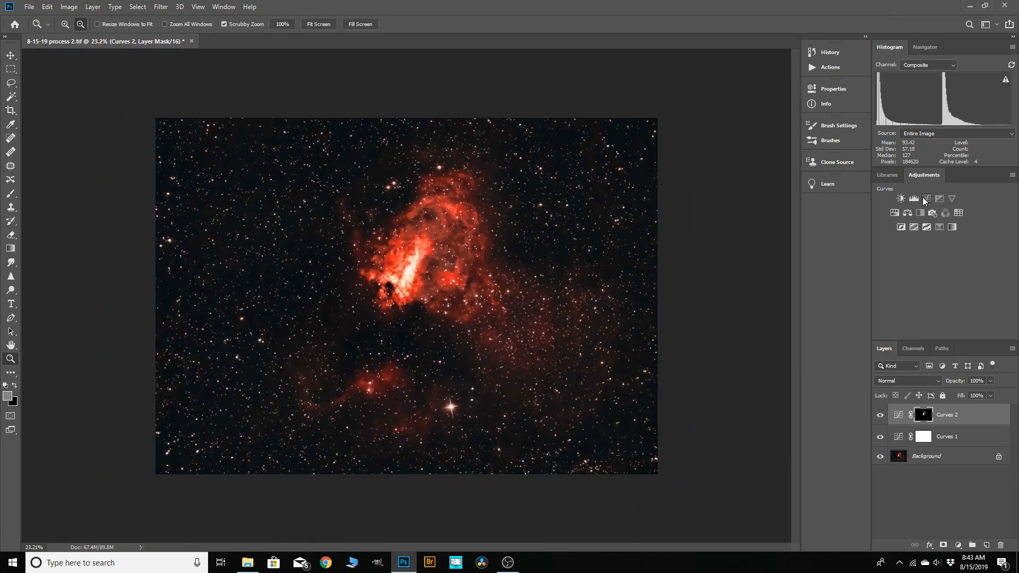
Add a Curves layer masked to the faint red nebulosity using a Color Range sample at fuzziness 31.
{"action": "left_click", "coordinate": [925, 199]}
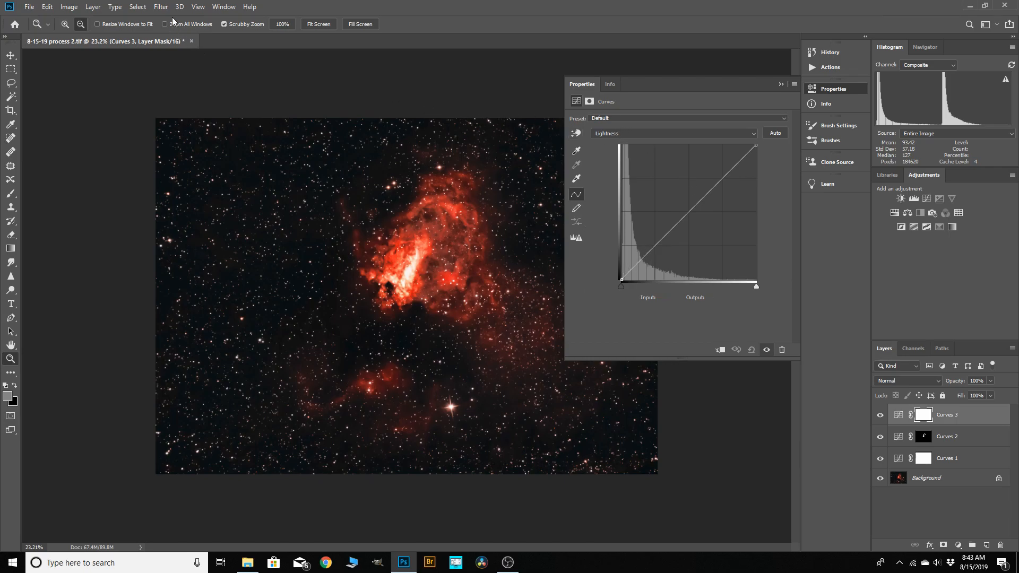
{"action": "left_click", "coordinate": [139, 7]}
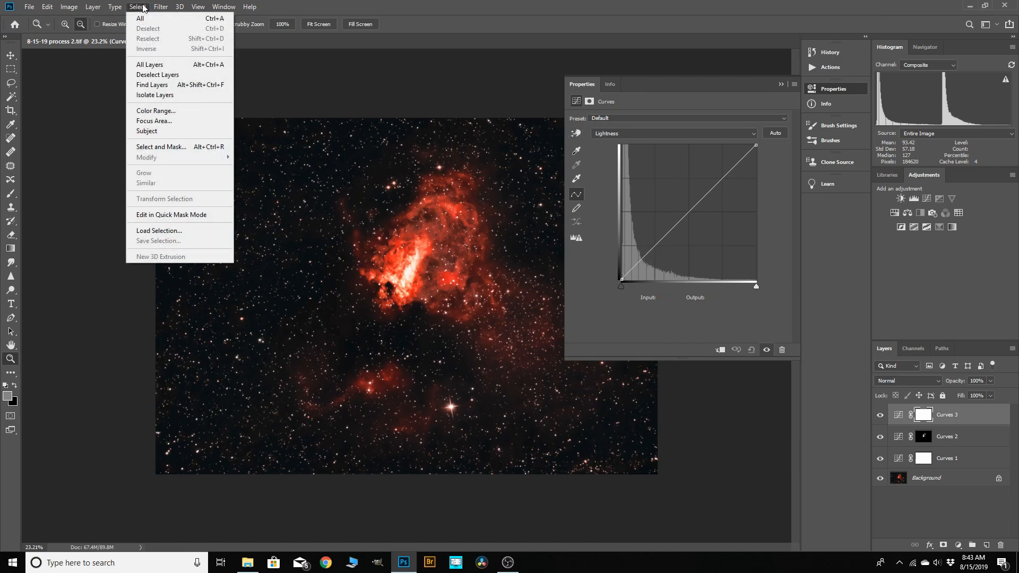
{"action": "left_click", "coordinate": [155, 110]}
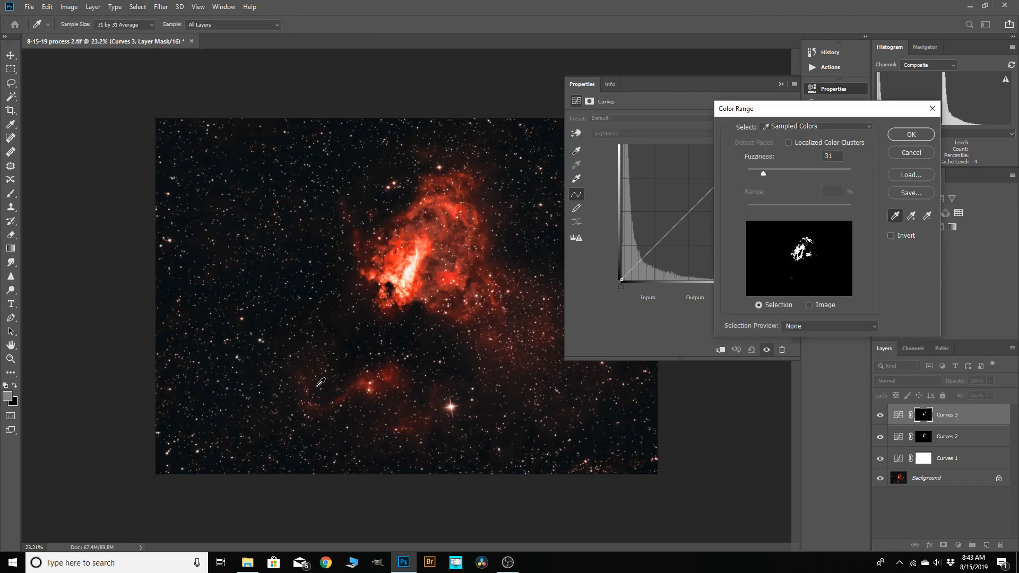
{"action": "left_click", "coordinate": [439, 392]}
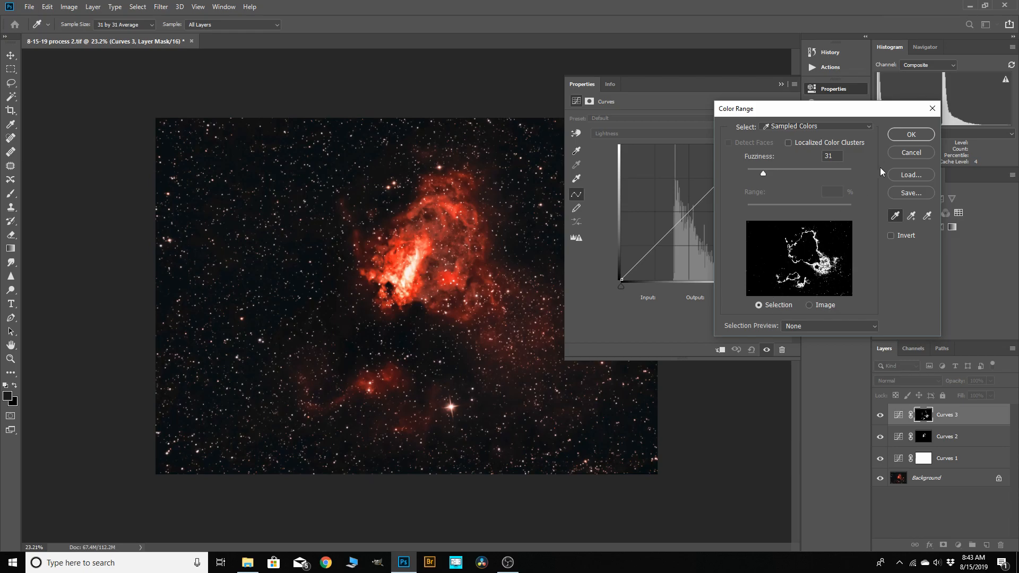
{"action": "left_click", "coordinate": [910, 134]}
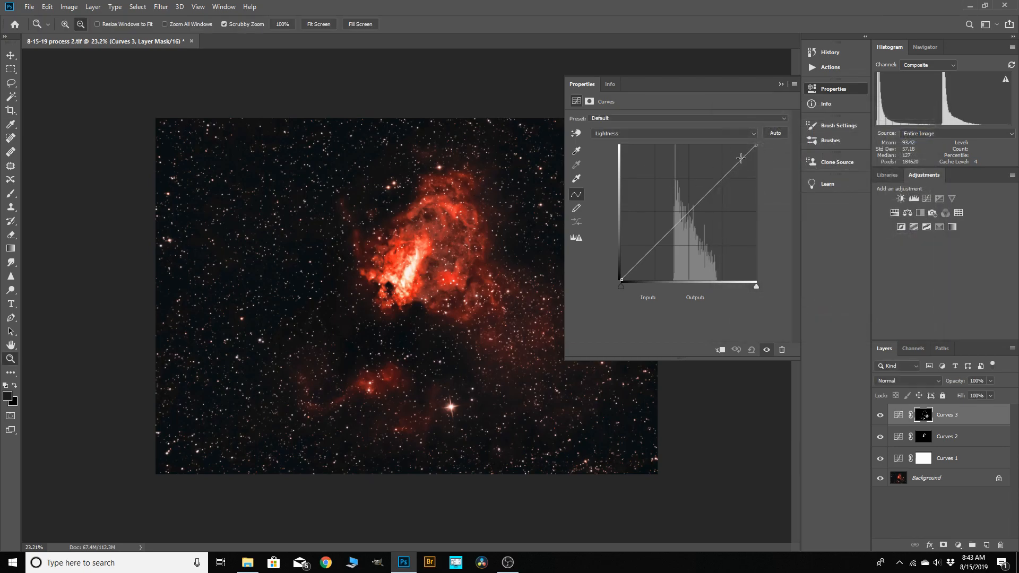
Add a Lightness point at input 53, output 53 on Curves 3, keep the a channel endpoint at 127, and close the settings.
{"action": "left_click", "coordinate": [580, 238]}
{"action": "mouse_move", "coordinate": [688, 211]}
{"action": "left_mouse_down"}
{"action": "mouse_move", "coordinate": [692, 223]}
{"action": "mouse_move", "coordinate": [692, 213]}
{"action": "left_mouse_up"}
{"action": "mouse_move", "coordinate": [685, 204]}
{"action": "left_mouse_down"}
{"action": "mouse_move", "coordinate": [679, 195]}
{"action": "mouse_move", "coordinate": [693, 208]}
{"action": "left_mouse_up"}
{"action": "left_click", "coordinate": [754, 134]}
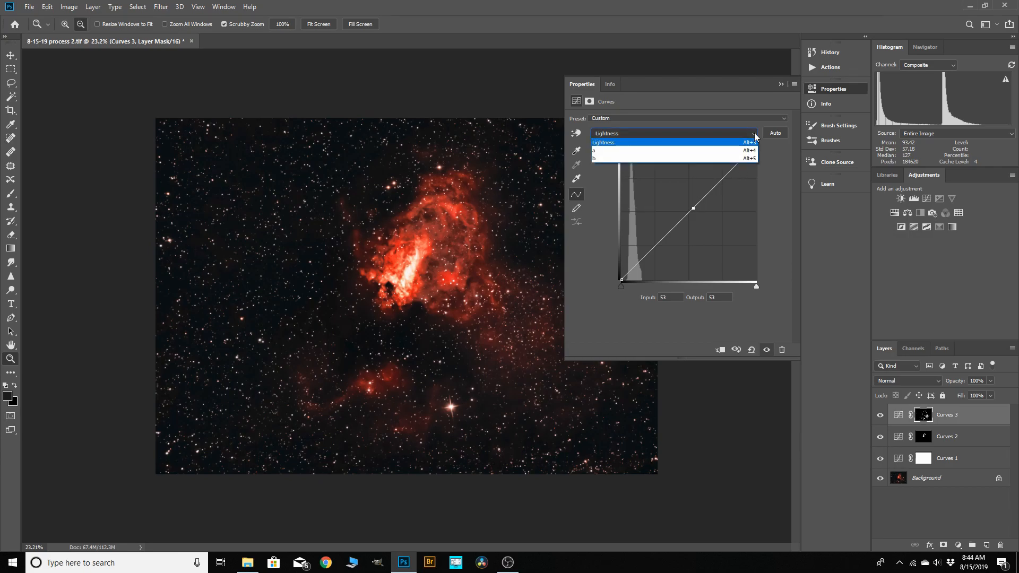
{"action": "left_click", "coordinate": [744, 151]}
{"action": "mouse_move", "coordinate": [756, 145]}
{"action": "left_mouse_down"}
{"action": "mouse_move", "coordinate": [724, 146]}
{"action": "mouse_move", "coordinate": [756, 144]}
{"action": "left_mouse_up"}
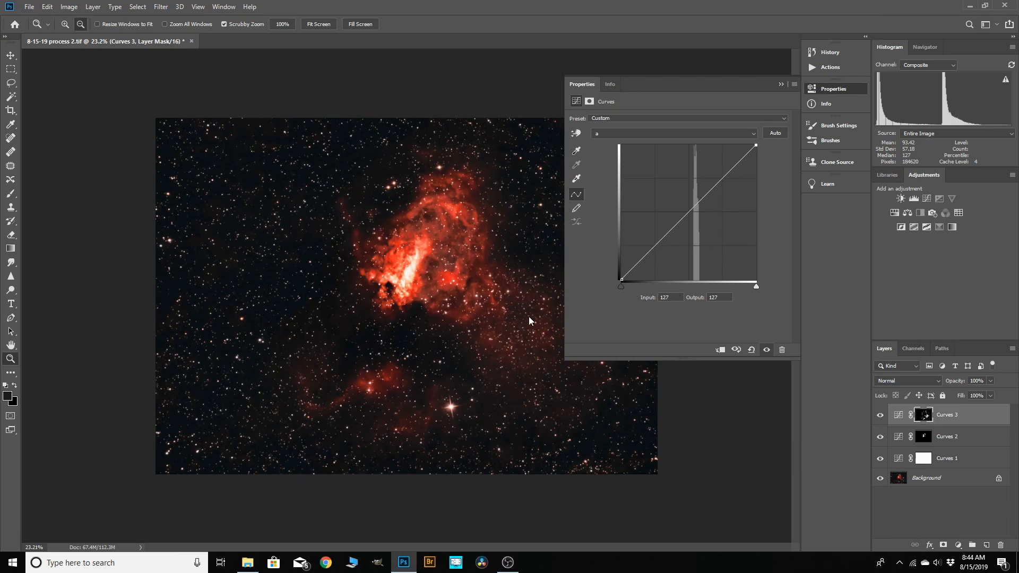
{"action": "left_click", "coordinate": [780, 84]}
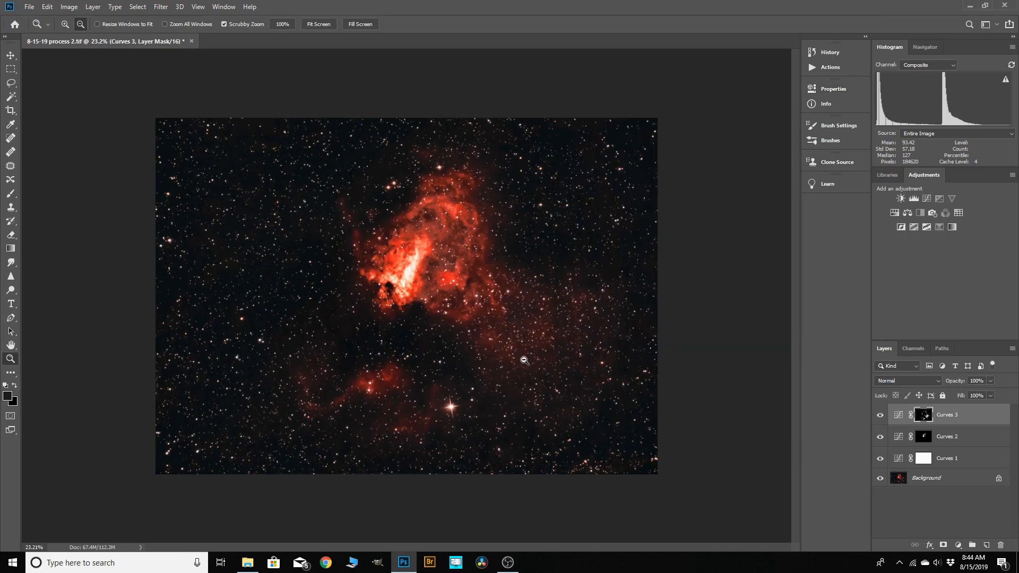
Examine the nebula up close and compare the whole image with the upper Curves layers hidden and shown.
{"action": "scroll", "coordinate": [430, 367], "scroll_direction": "down", "scroll_amount": 1}
{"action": "scroll", "coordinate": [307, 289], "scroll_direction": "up", "scroll_amount": 9}
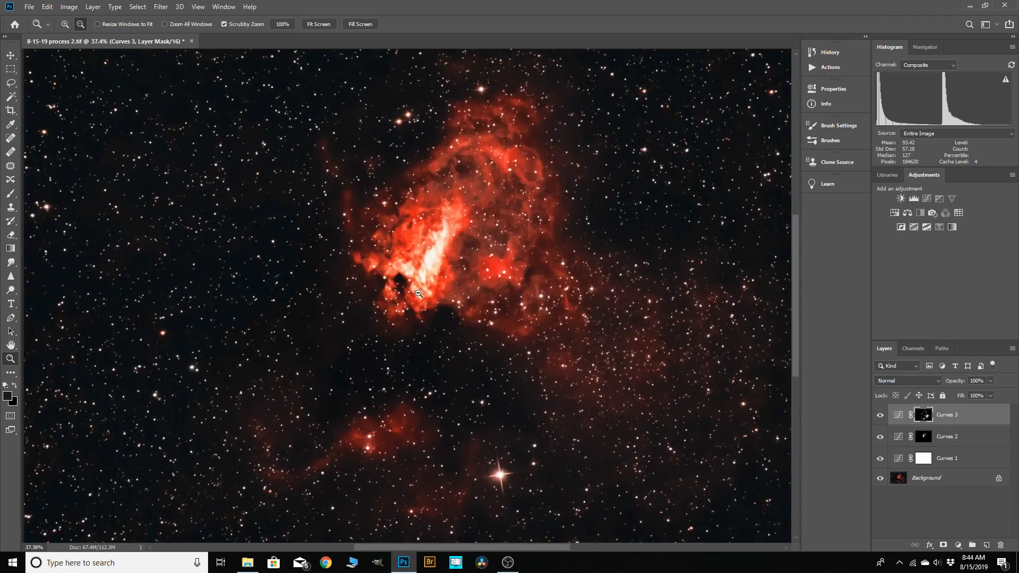
{"action": "scroll", "coordinate": [554, 295], "scroll_direction": "up", "scroll_amount": 13}
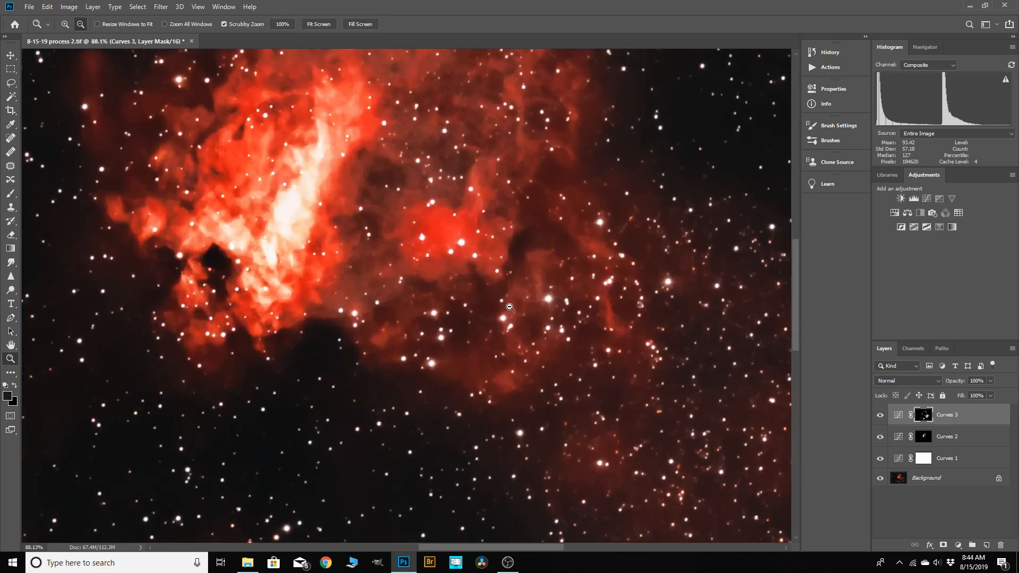
{"action": "scroll", "coordinate": [538, 296], "scroll_direction": "up", "scroll_amount": 3}
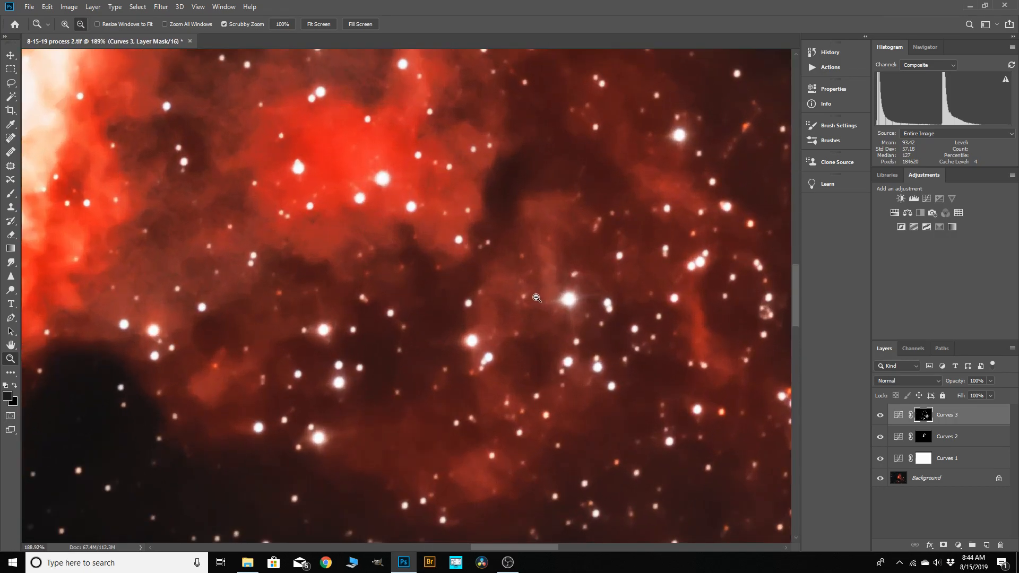
{"action": "scroll", "coordinate": [535, 298], "scroll_direction": "down", "scroll_amount": 3}
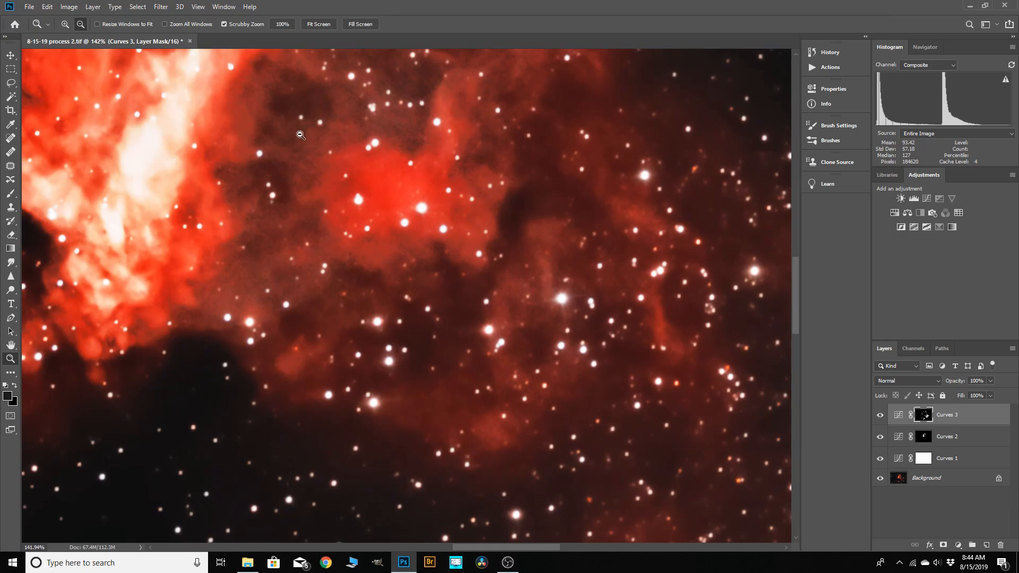
{"action": "scroll", "coordinate": [363, 207], "scroll_direction": "down", "scroll_amount": 1}
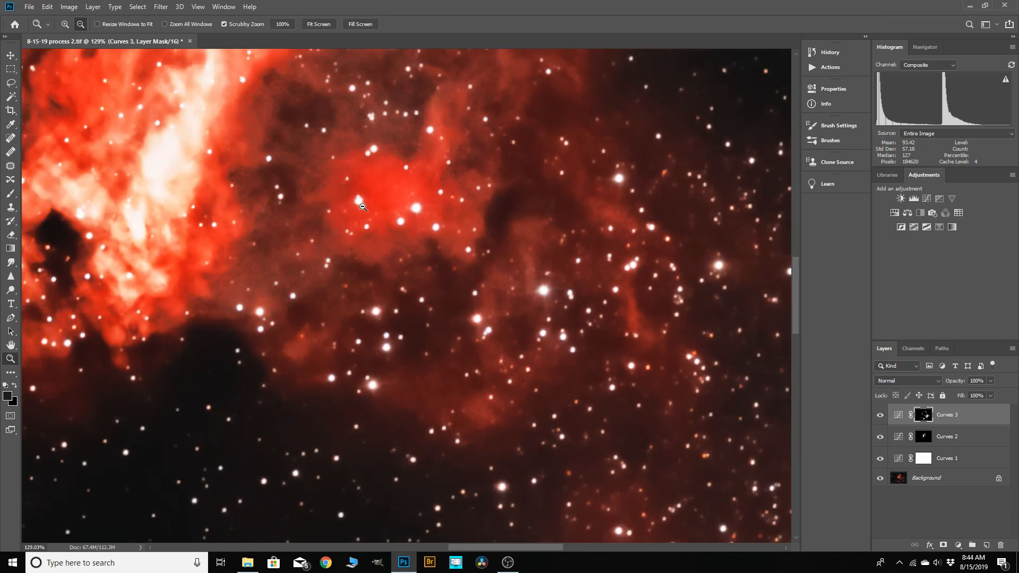
{"action": "scroll", "coordinate": [363, 207], "scroll_direction": "down", "scroll_amount": 15}
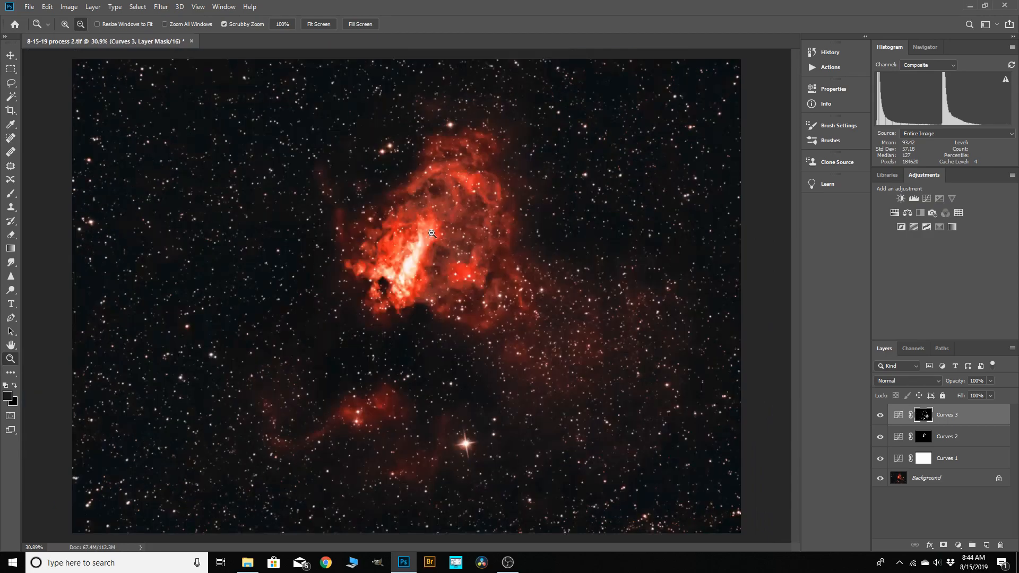
{"action": "scroll", "coordinate": [431, 233], "scroll_direction": "down", "scroll_amount": 1}
{"action": "left_click", "coordinate": [880, 416]}
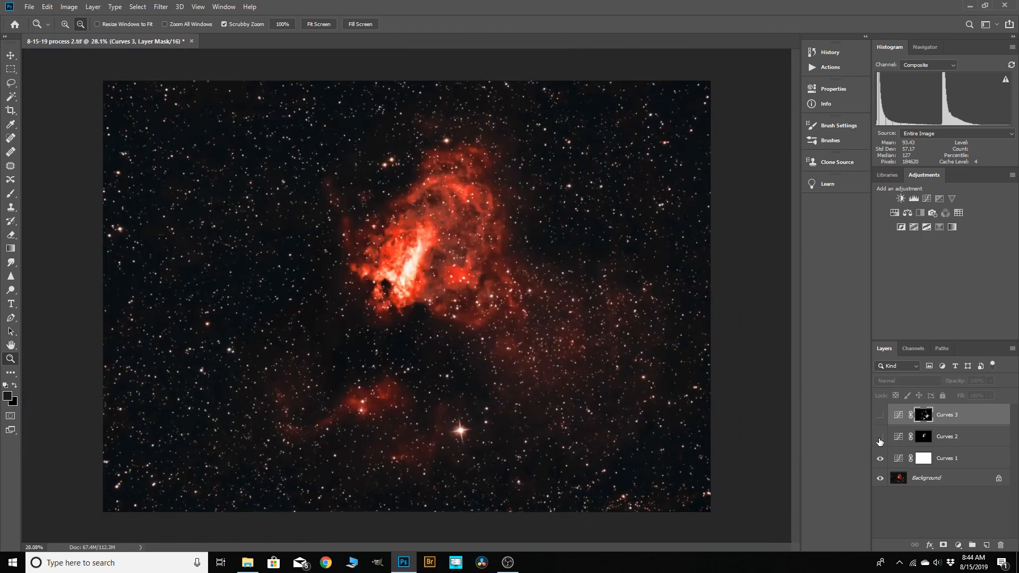
{"action": "left_click", "coordinate": [880, 414]}
{"action": "left_click_drag", "start_coordinate": [428, 220], "coordinate": [402, 247]}
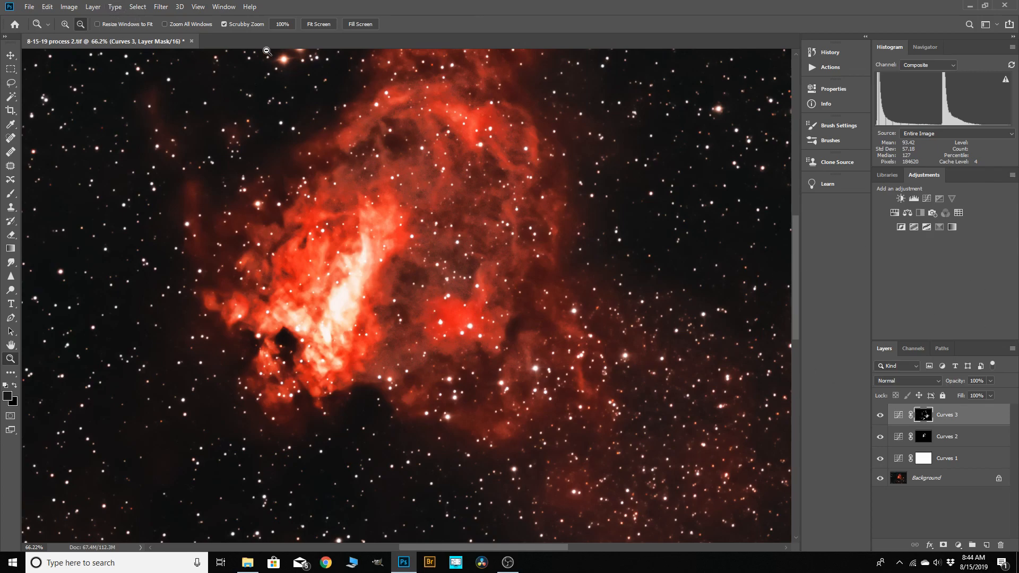
Flatten the image and convert it from Lab to RGB Color mode.
{"action": "left_click", "coordinate": [93, 7]}
{"action": "left_click", "coordinate": [122, 411]}
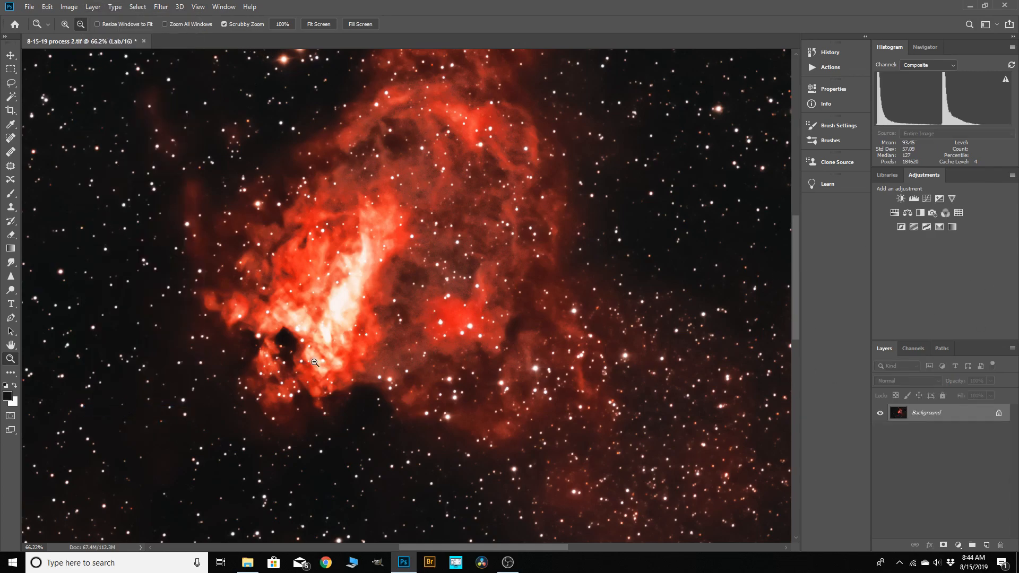
{"action": "left_click", "coordinate": [69, 7]}
{"action": "mouse_move", "coordinate": [78, 20]}
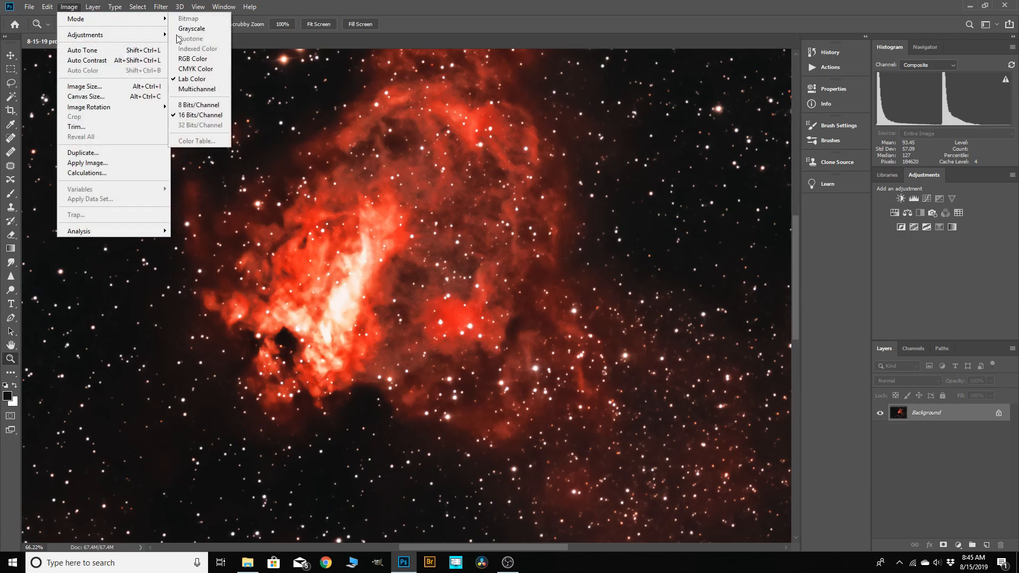
{"action": "left_click", "coordinate": [197, 65]}
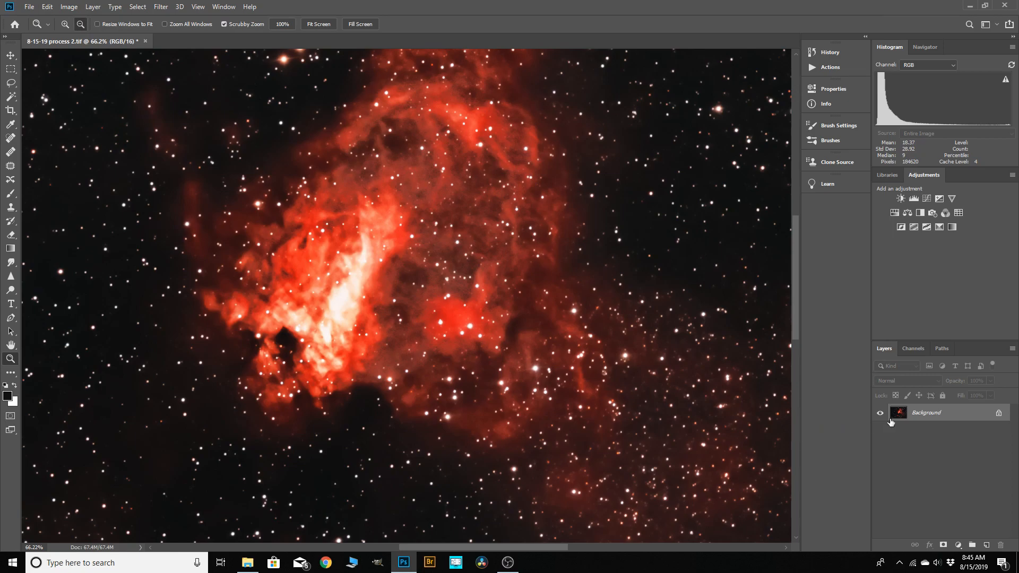
Duplicate the Background layer and select the nebula's mid-red tones with Color Range, adding several samples at fuzziness 31.
{"action": "left_click_drag", "start_coordinate": [913, 417], "coordinate": [984, 545]}
{"action": "left_click_drag", "start_coordinate": [452, 285], "coordinate": [459, 288]}
{"action": "left_click", "coordinate": [160, 6]}
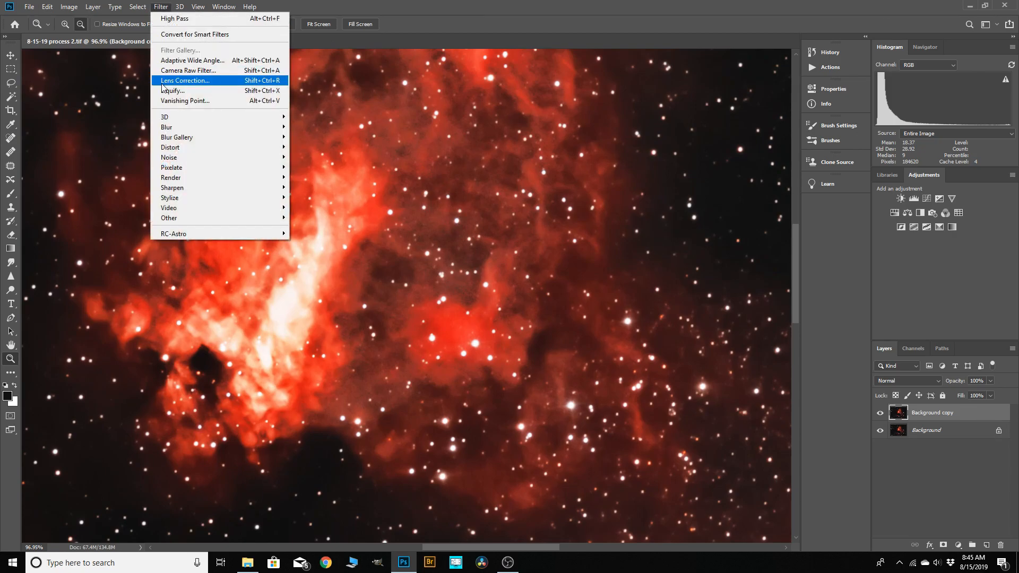
{"action": "mouse_move", "coordinate": [130, 8]}
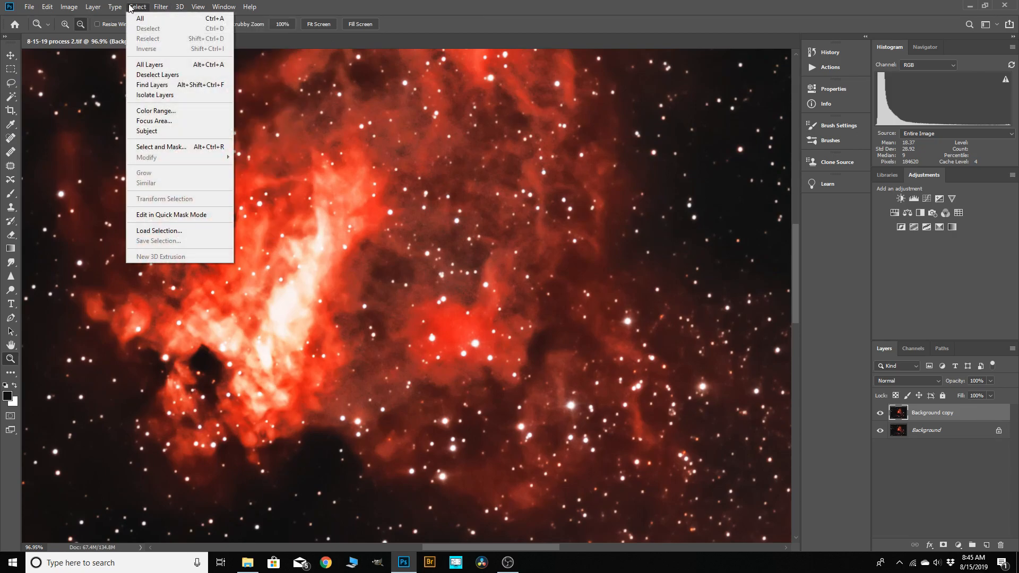
{"action": "left_click", "coordinate": [146, 113]}
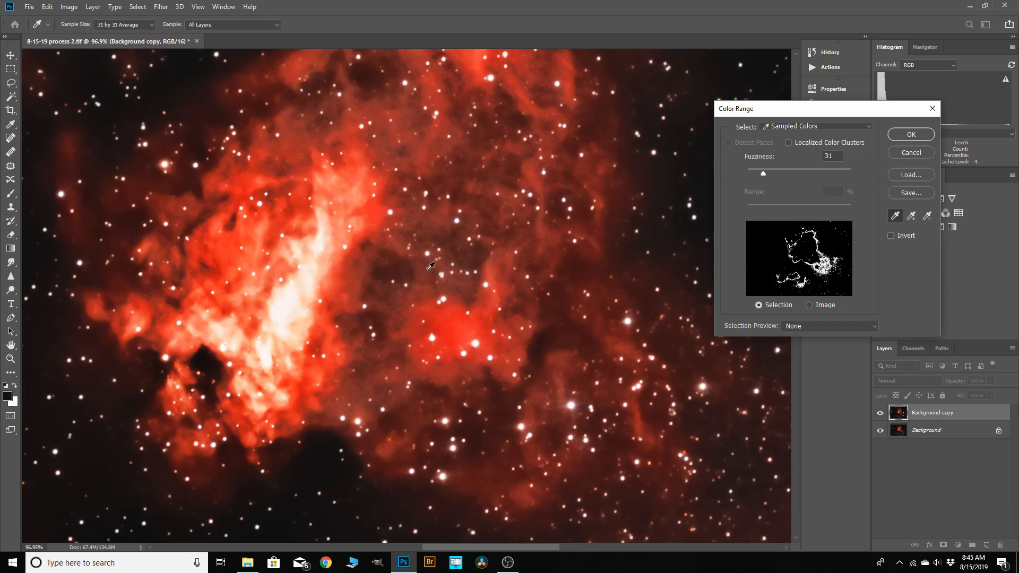
{"action": "left_click", "coordinate": [407, 292]}
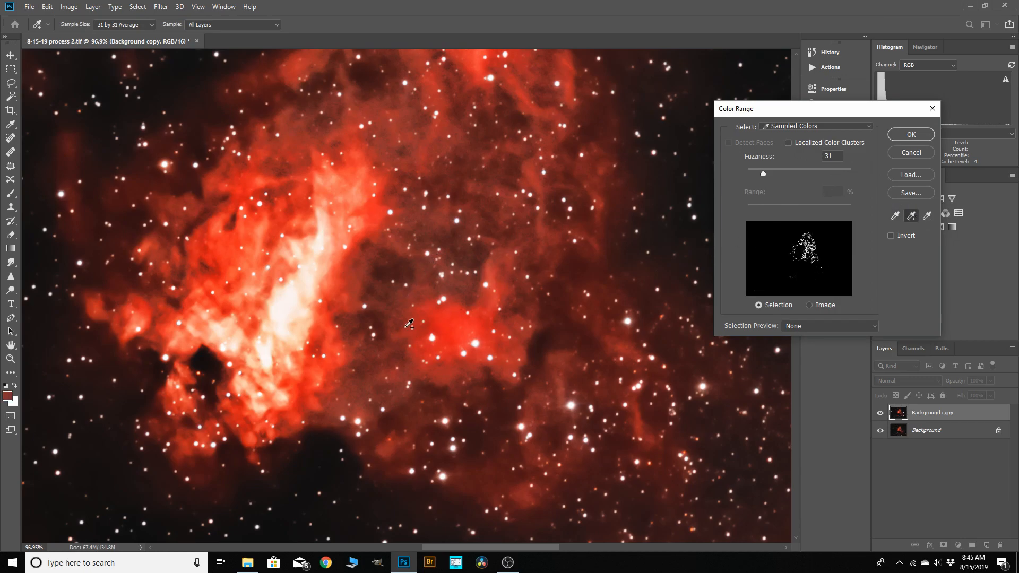
{"action": "left_click", "coordinate": [383, 354]}
{"action": "left_click", "coordinate": [402, 376]}
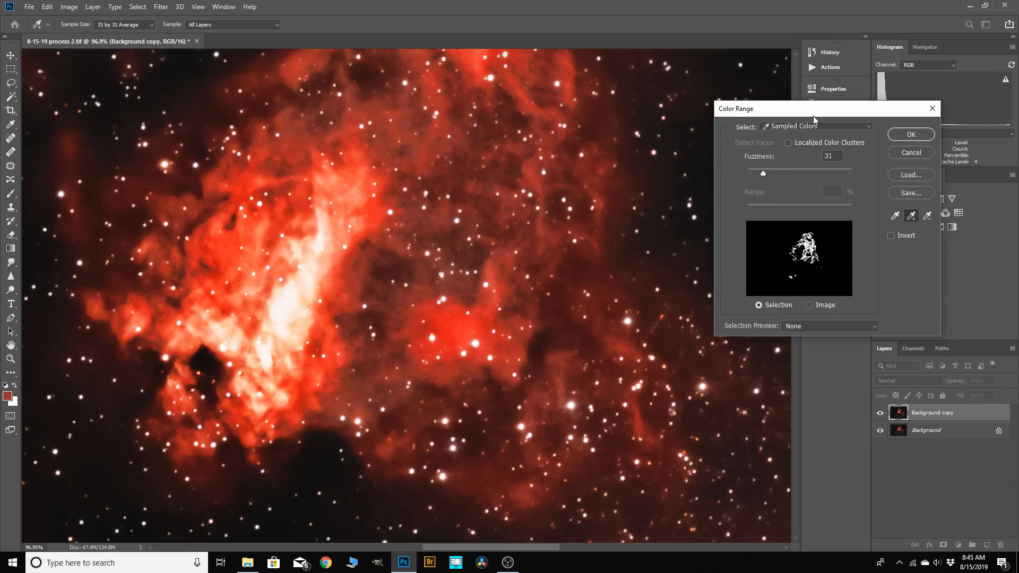
{"action": "left_click", "coordinate": [911, 134]}
Feather the nebula selection by 39.5 px with Select and Mask.
{"action": "key", "text": "z"}
{"action": "scroll", "coordinate": [302, 172], "scroll_direction": "down", "scroll_amount": 5}
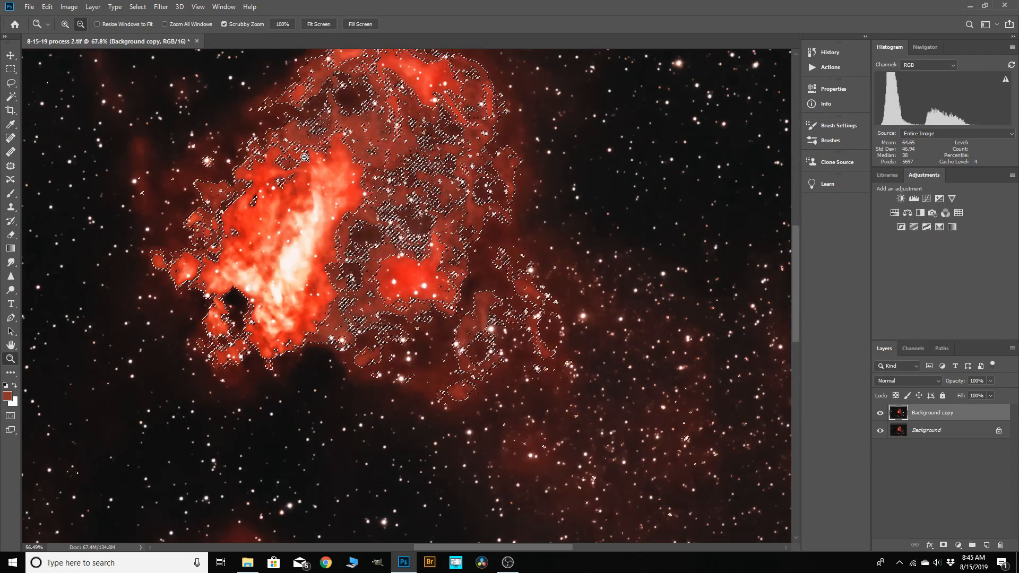
{"action": "scroll", "coordinate": [302, 173], "scroll_direction": "down", "scroll_amount": 2}
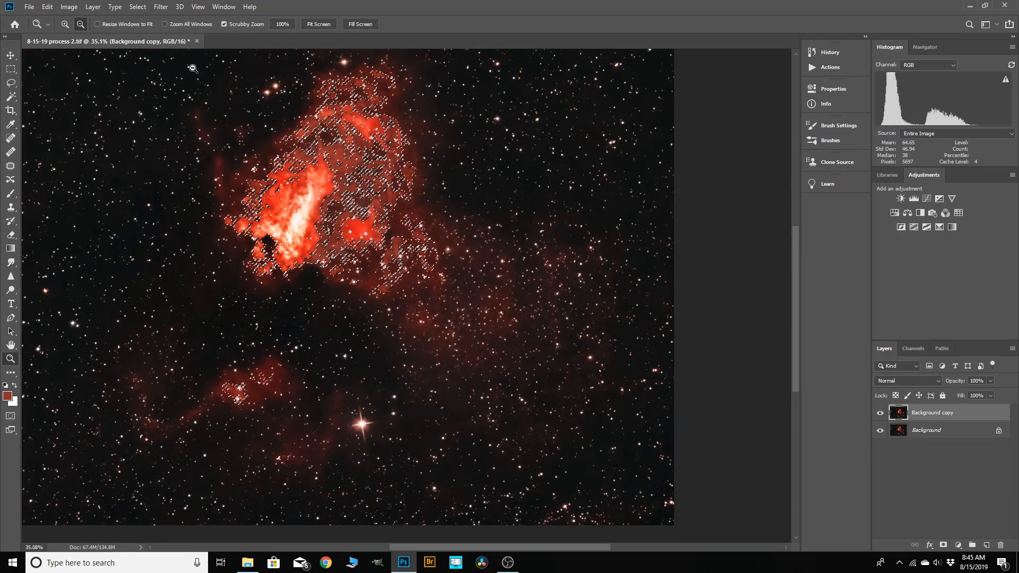
{"action": "left_click", "coordinate": [138, 6]}
{"action": "left_click", "coordinate": [161, 146]}
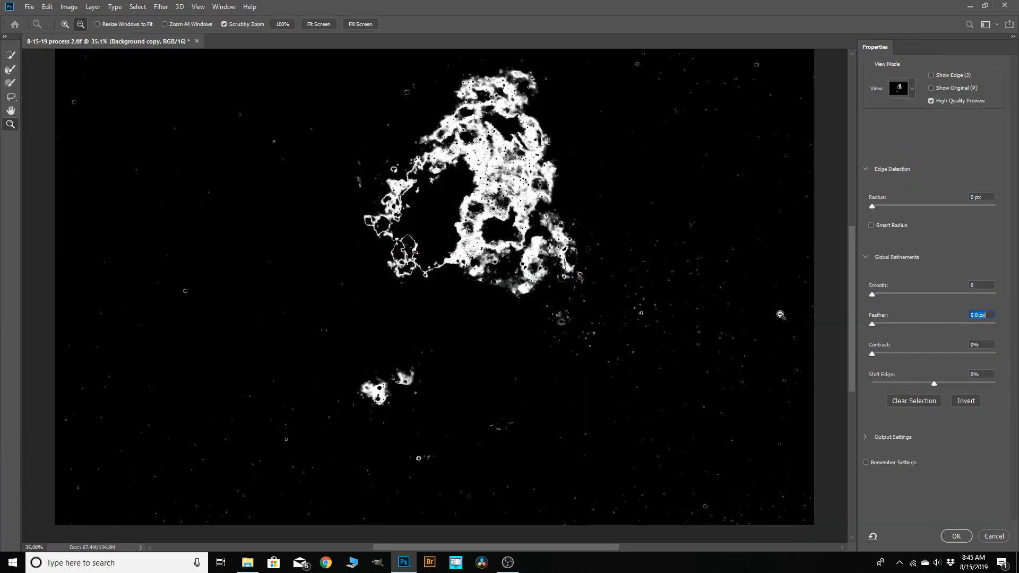
{"action": "left_click_drag", "start_coordinate": [892, 324], "coordinate": [936, 331]}
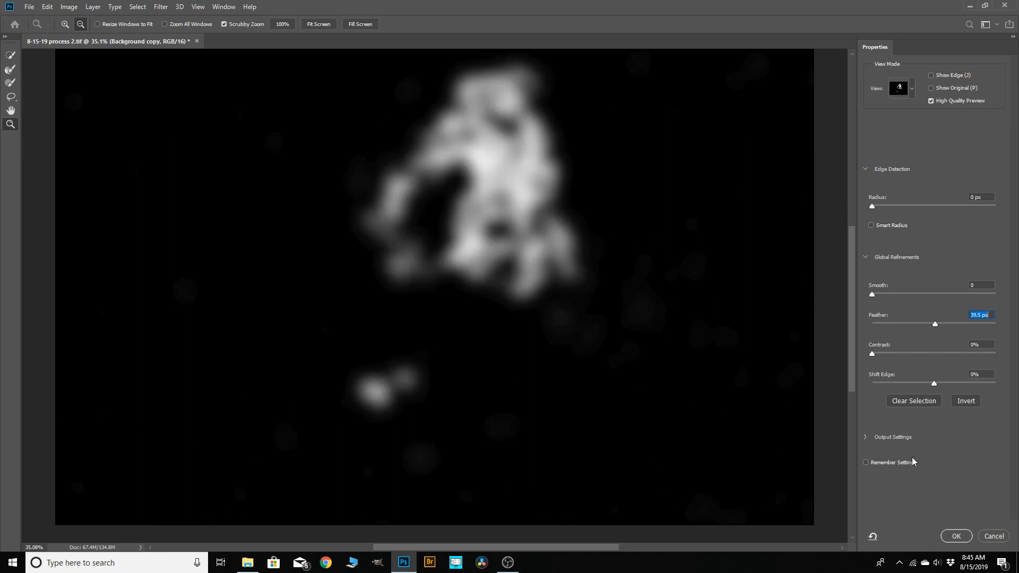
{"action": "left_click", "coordinate": [954, 536]}
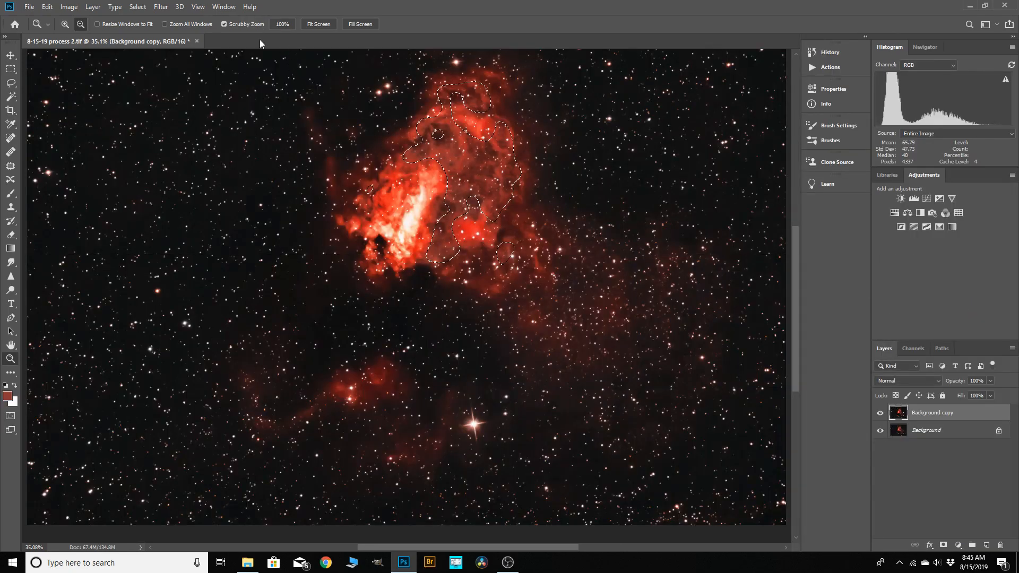
Copy the feathered nebula selection to a new layer.
{"action": "left_click", "coordinate": [159, 7]}
{"action": "left_click", "coordinate": [93, 7]}
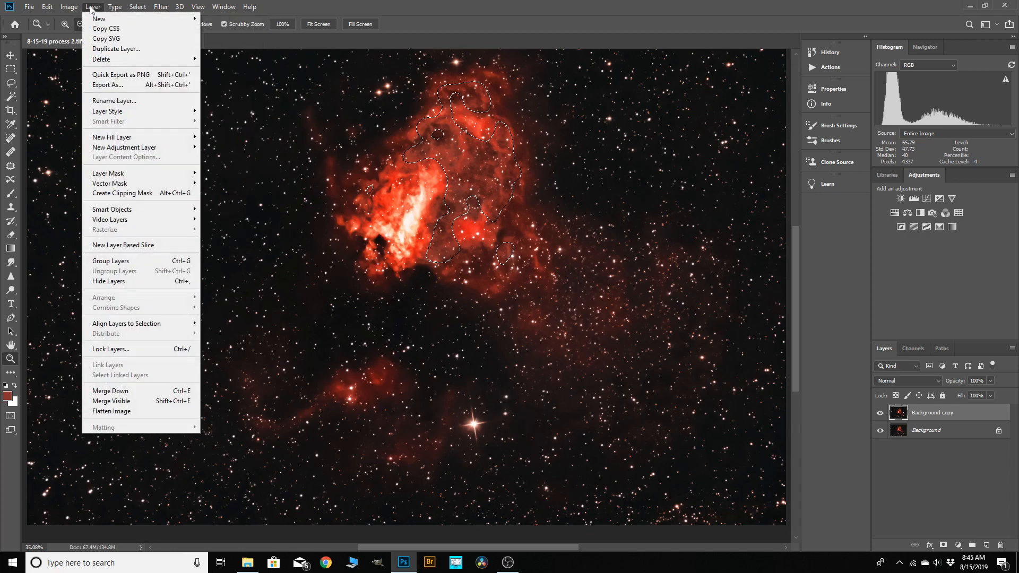
{"action": "mouse_move", "coordinate": [93, 18]}
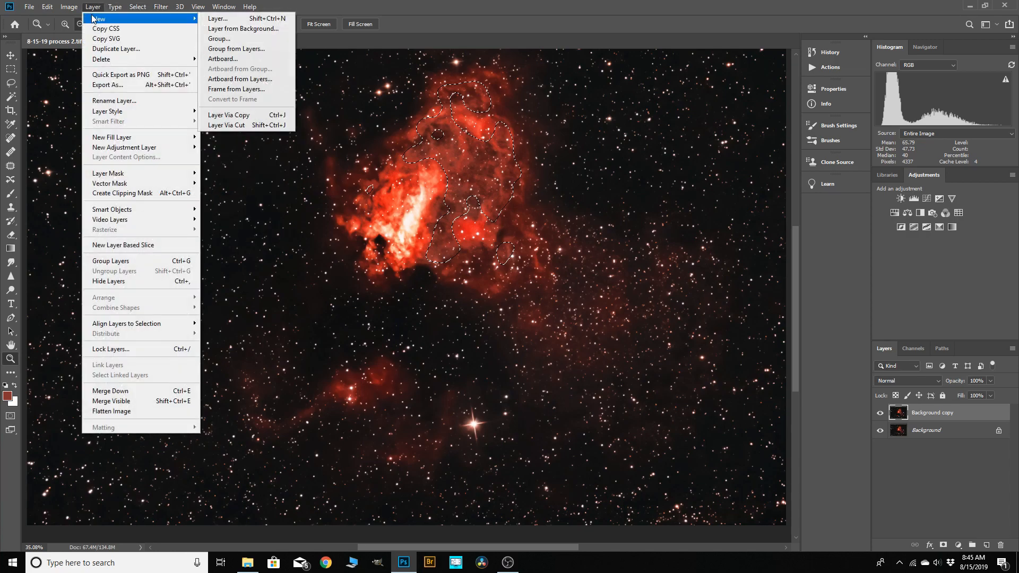
{"action": "left_click", "coordinate": [219, 118]}
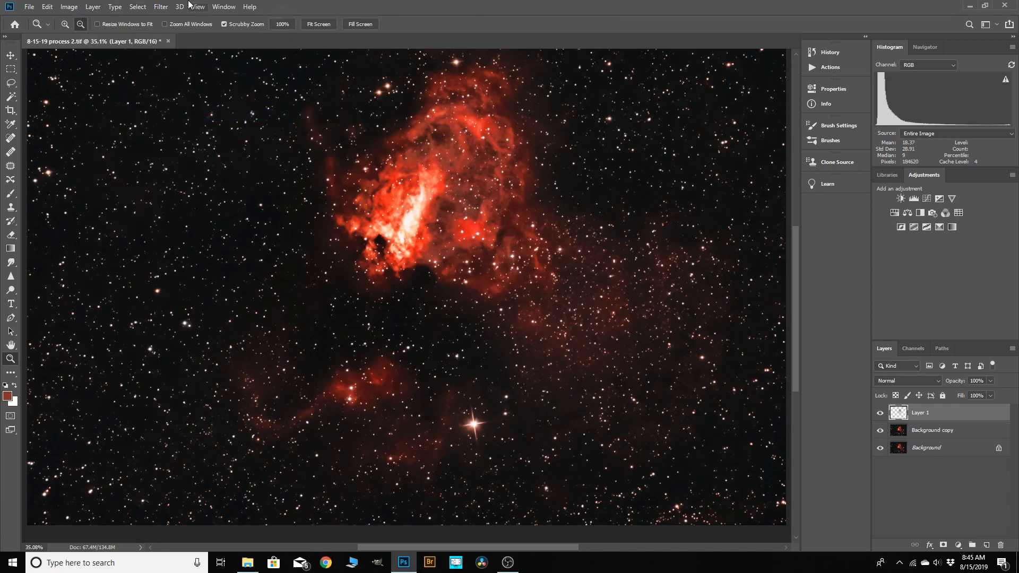
Reduce noise on the copied nebula layer with the Camera Raw Filter, using Luminance about 43 and increased Color noise reduction.
{"action": "left_click", "coordinate": [161, 7]}
{"action": "left_click", "coordinate": [175, 71]}
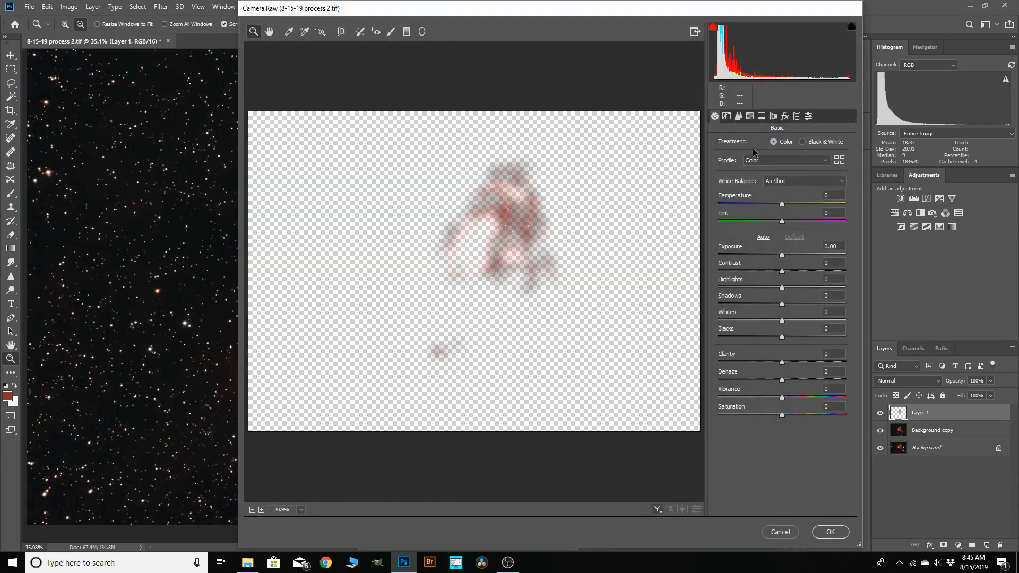
{"action": "left_click", "coordinate": [738, 116]}
{"action": "left_click_drag", "start_coordinate": [718, 247], "coordinate": [775, 249]}
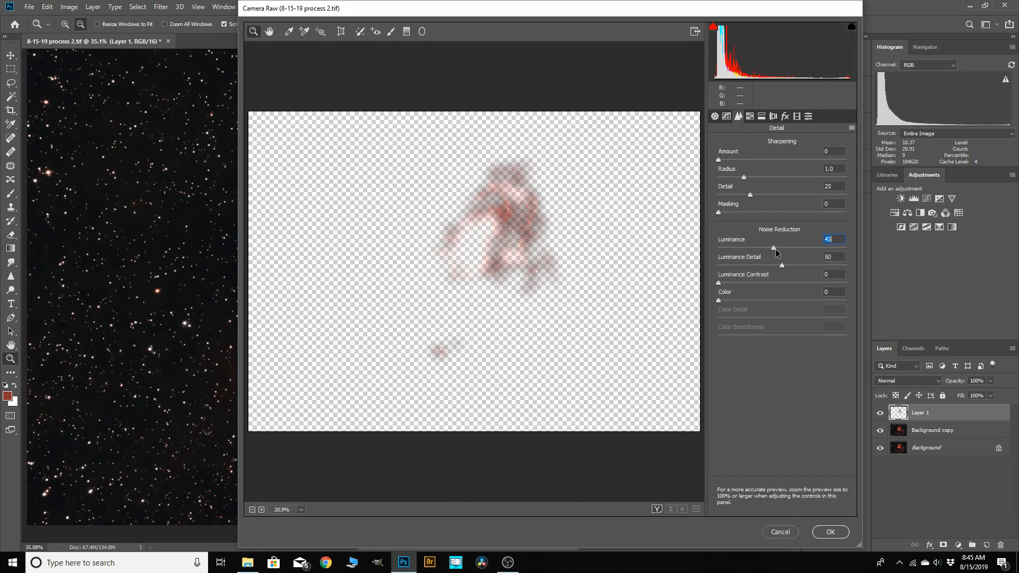
{"action": "left_click_drag", "start_coordinate": [719, 301], "coordinate": [782, 303]}
{"action": "left_click", "coordinate": [831, 531]}
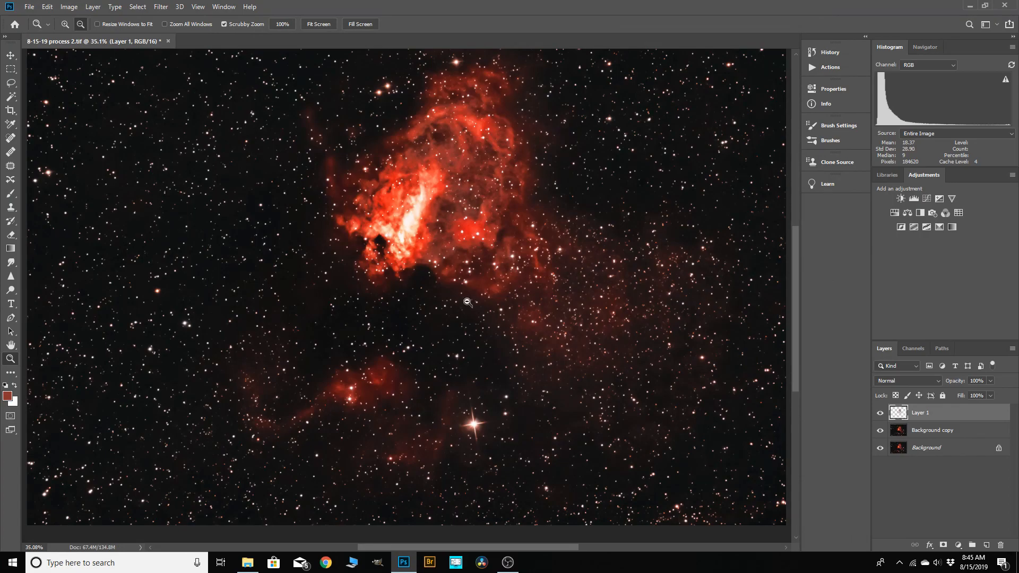
Compare the nebula with and without the noise-reduced Layer 1, and merge that layer down into Background copy.
{"action": "scroll", "coordinate": [464, 146], "scroll_direction": "up", "scroll_amount": 7}
{"action": "scroll", "coordinate": [463, 147], "scroll_direction": "up", "scroll_amount": 2}
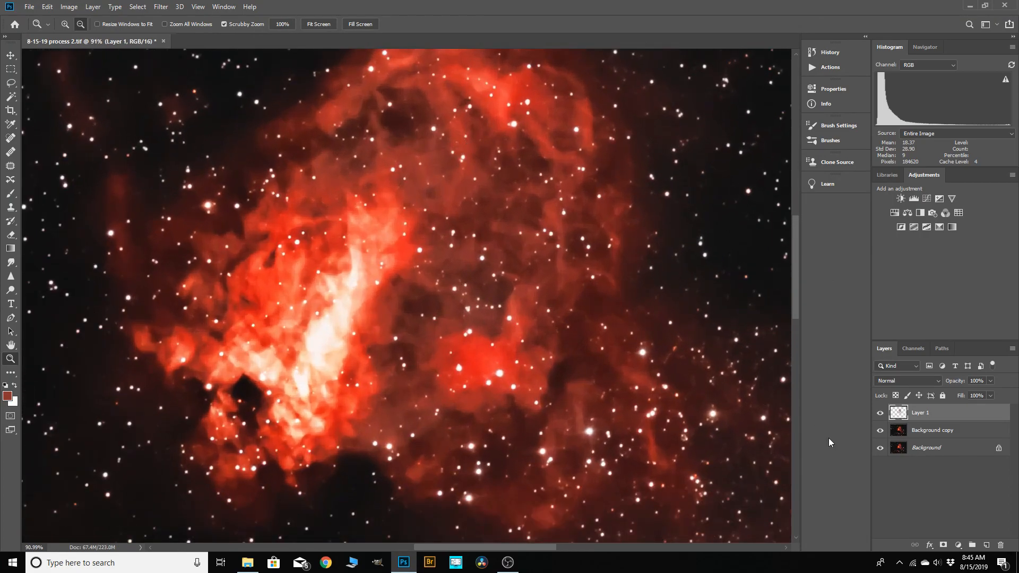
{"action": "left_click", "coordinate": [880, 413]}
{"action": "left_click", "coordinate": [880, 413]}
{"action": "scroll", "coordinate": [465, 247], "scroll_direction": "down", "scroll_amount": 9}
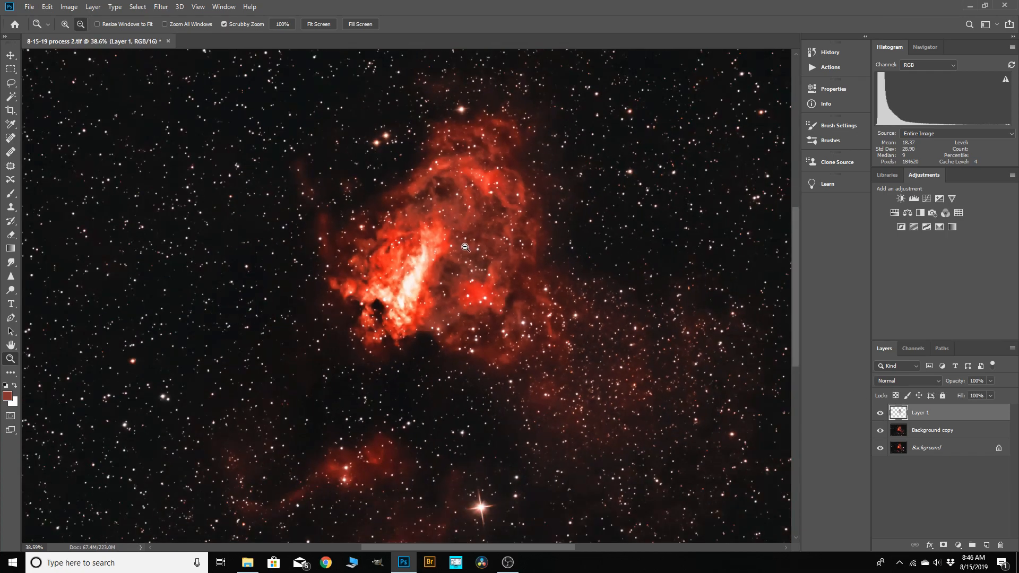
{"action": "scroll", "coordinate": [465, 248], "scroll_direction": "down", "scroll_amount": 3}
{"action": "right_click", "coordinate": [925, 414]}
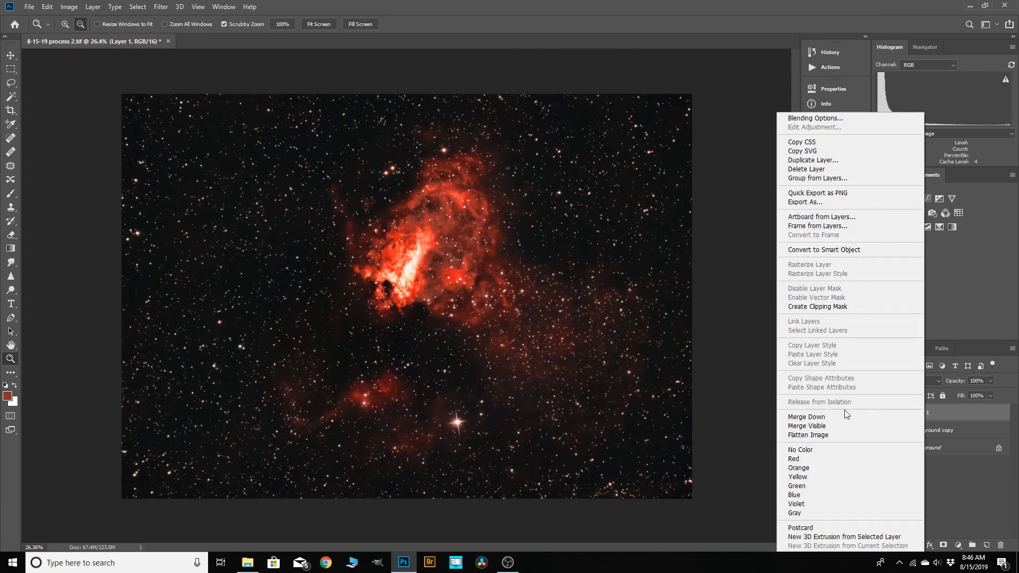
{"action": "left_click", "coordinate": [846, 416]}
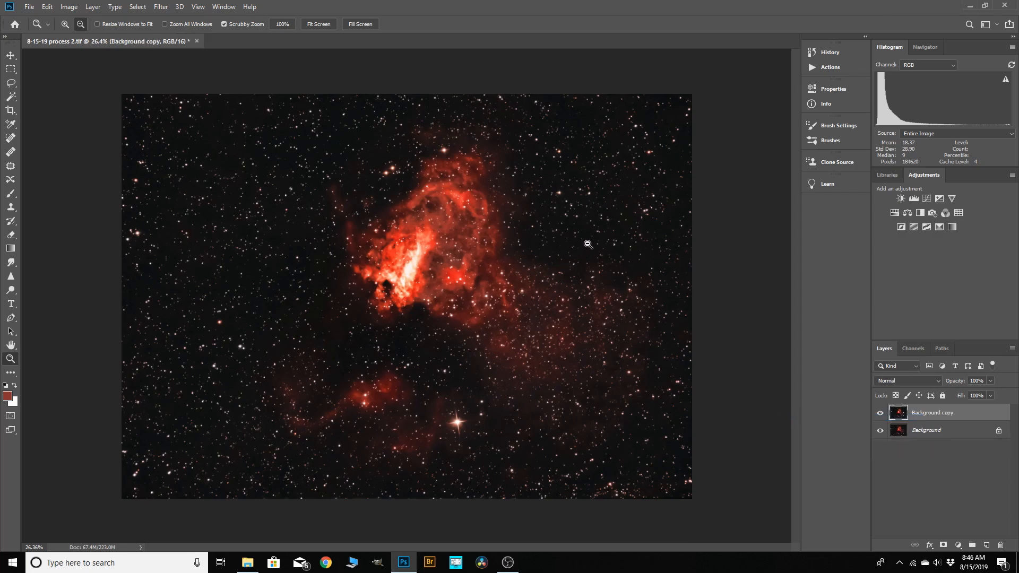
Duplicate the merged Background copy layer, run the Make Stars Smaller action on the duplicate, and compare the result with the layer hidden.
{"action": "scroll", "coordinate": [619, 235], "scroll_direction": "down", "scroll_amount": 1}
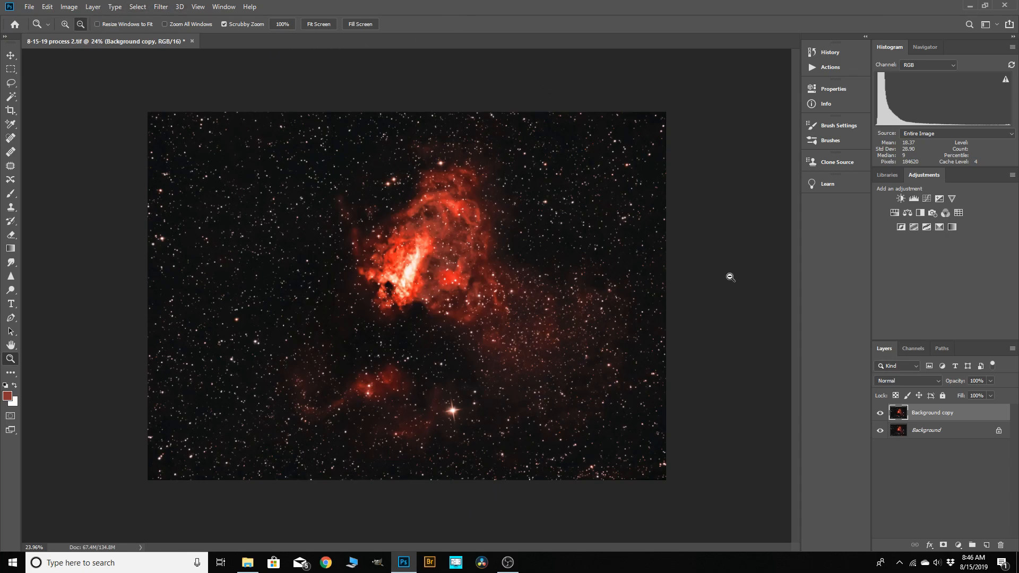
{"action": "scroll", "coordinate": [580, 239], "scroll_direction": "down", "scroll_amount": 1}
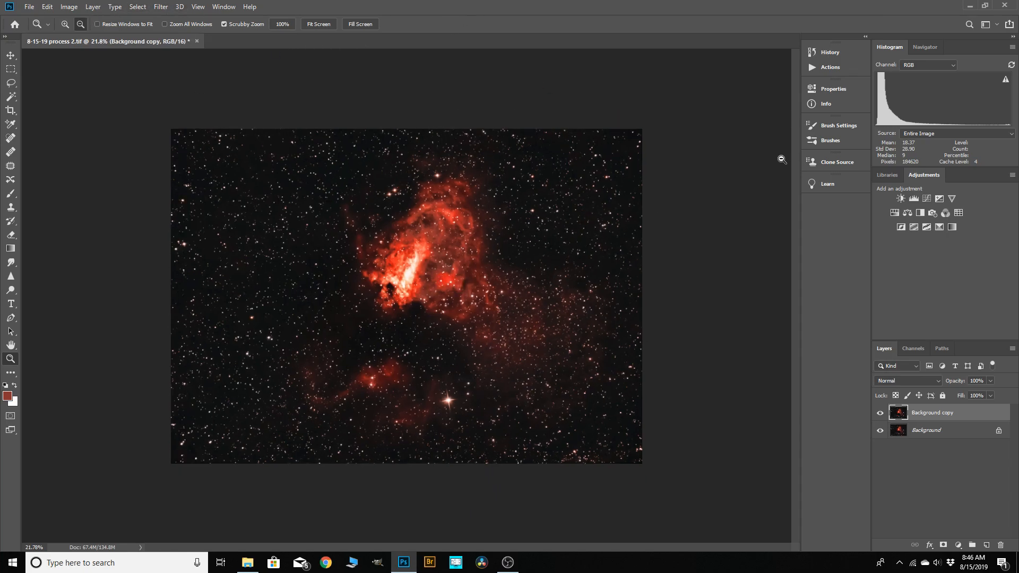
{"action": "left_click", "coordinate": [810, 69]}
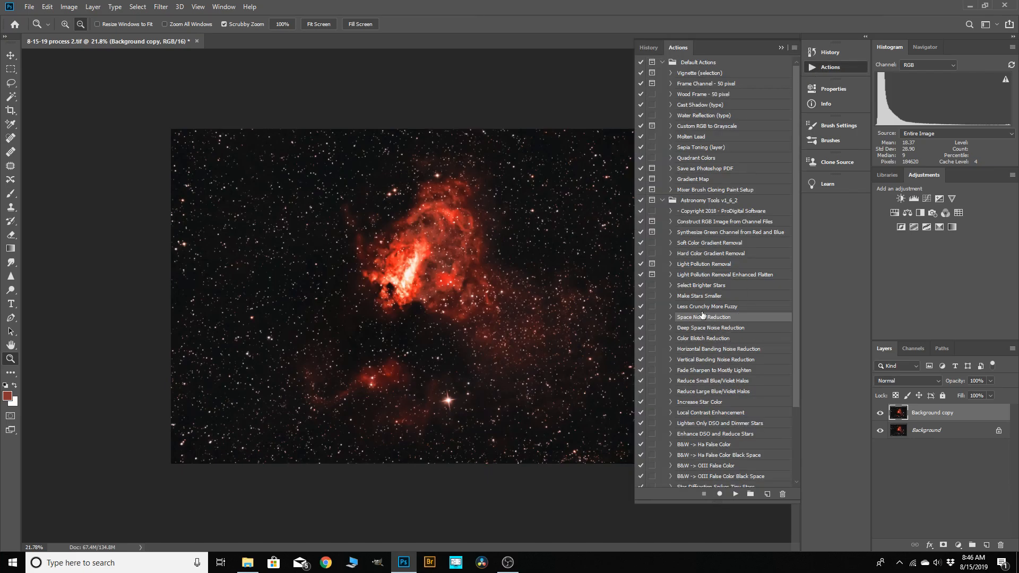
{"action": "left_click_drag", "start_coordinate": [928, 421], "coordinate": [986, 544]}
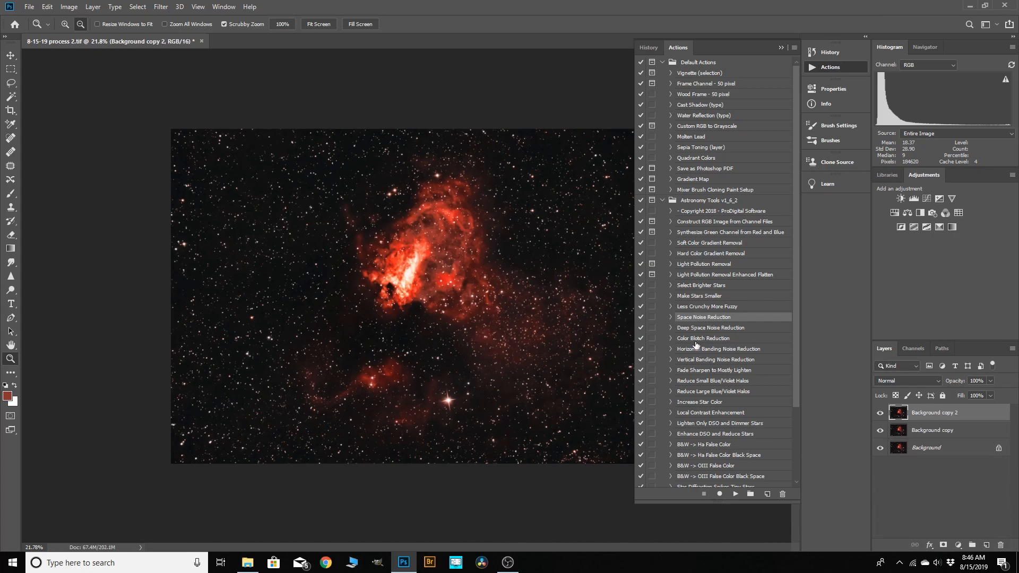
{"action": "left_click", "coordinate": [692, 297]}
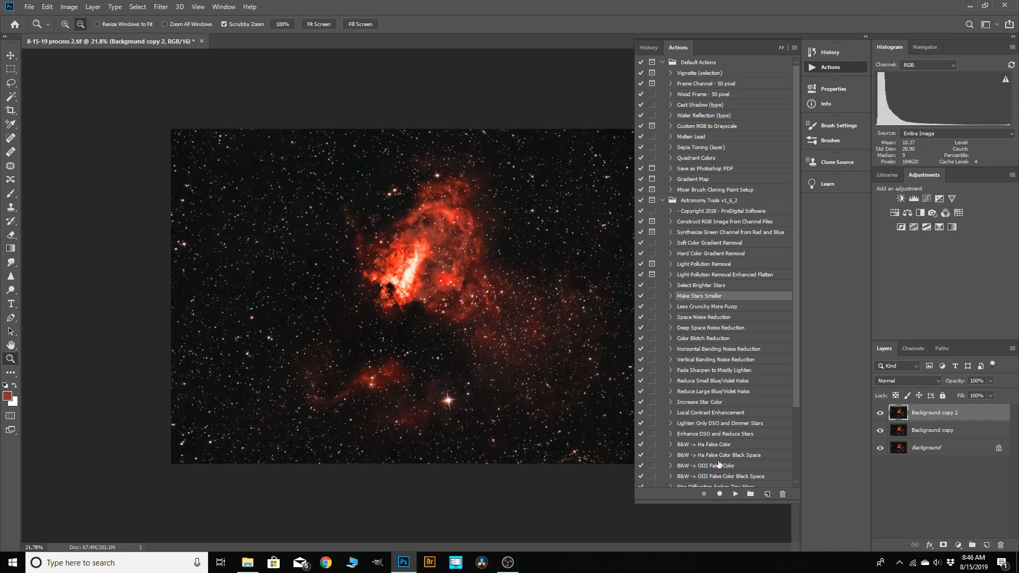
{"action": "left_click", "coordinate": [735, 493]}
{"action": "left_click", "coordinate": [880, 412]}
{"action": "left_click", "coordinate": [879, 413]}
Run the Increase Star Color action on the top layer and compare the star colors with the layer hidden and shown.
{"action": "left_click", "coordinate": [698, 401]}
{"action": "left_click", "coordinate": [735, 493]}
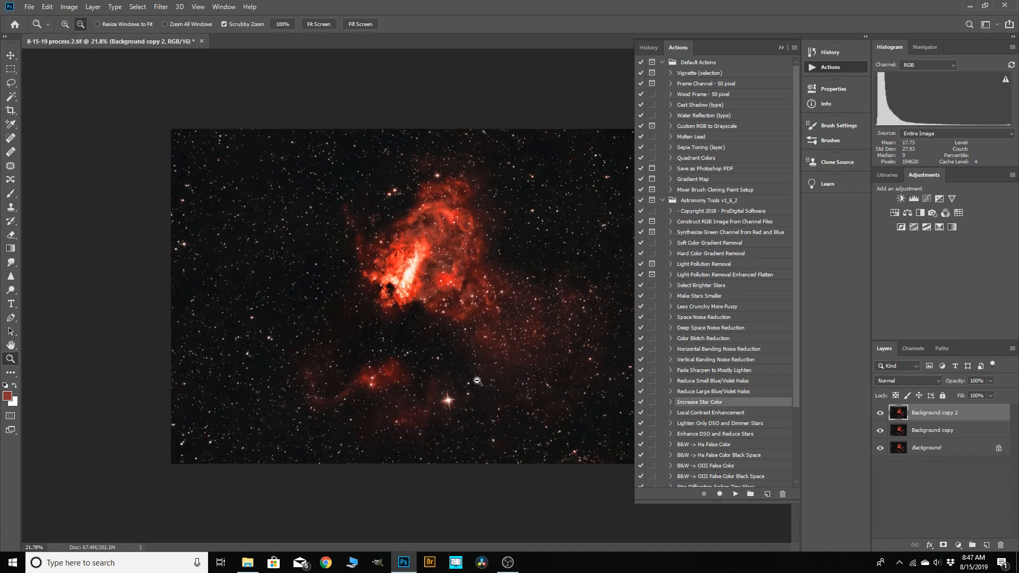
{"action": "scroll", "coordinate": [243, 291], "scroll_direction": "up", "scroll_amount": 5}
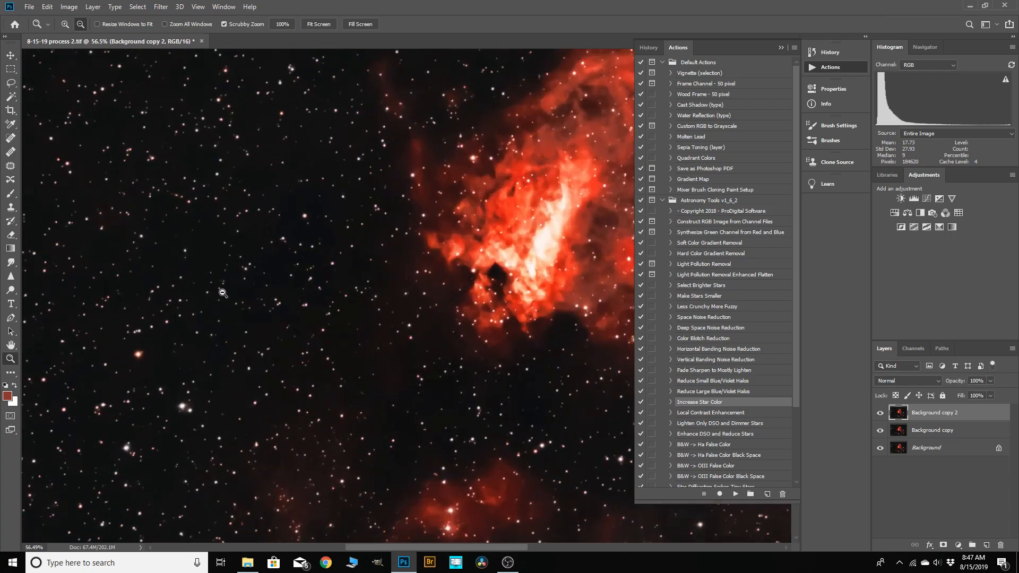
{"action": "scroll", "coordinate": [223, 293], "scroll_direction": "up", "scroll_amount": 2}
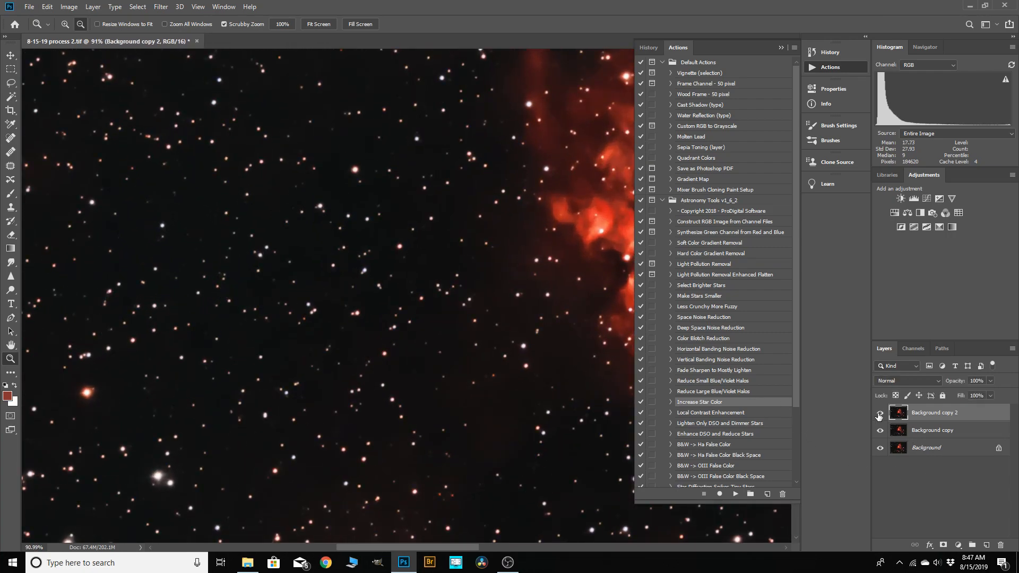
{"action": "left_click", "coordinate": [879, 414]}
{"action": "left_click", "coordinate": [879, 413]}
{"action": "scroll", "coordinate": [379, 323], "scroll_direction": "down", "scroll_amount": 5}
{"action": "scroll", "coordinate": [379, 323], "scroll_direction": "down", "scroll_amount": 1}
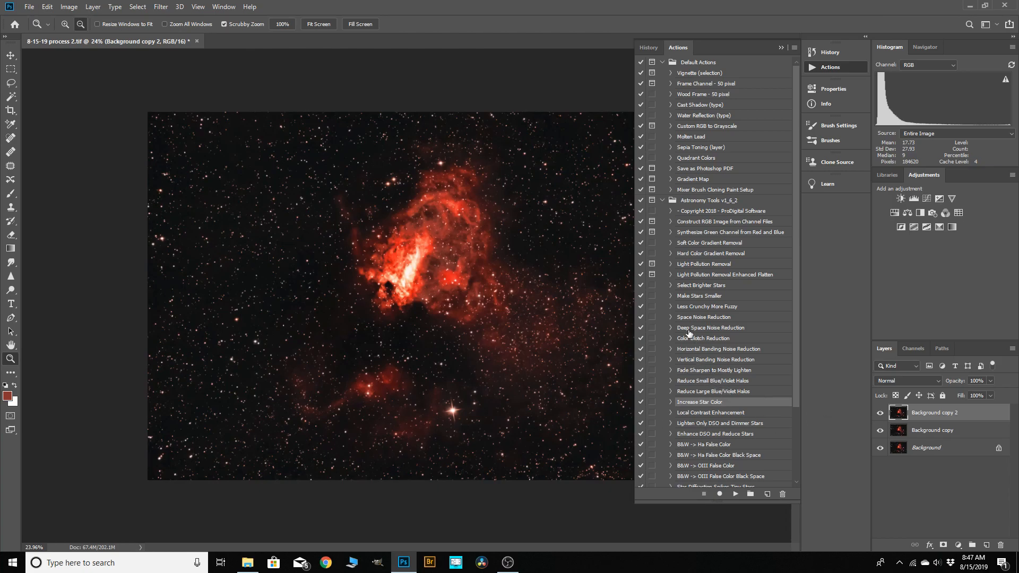
Run the Less Crunchy More Fuzzy action on the top layer, check the nebula up close, and close the actions list.
{"action": "left_click", "coordinate": [698, 307]}
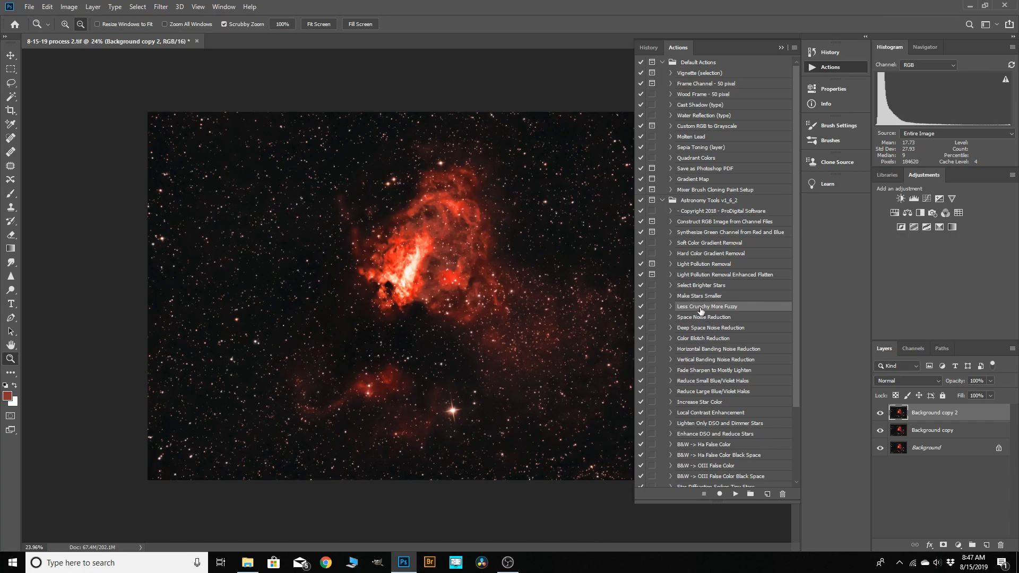
{"action": "left_click", "coordinate": [736, 494]}
{"action": "scroll", "coordinate": [481, 426], "scroll_direction": "down", "scroll_amount": 1}
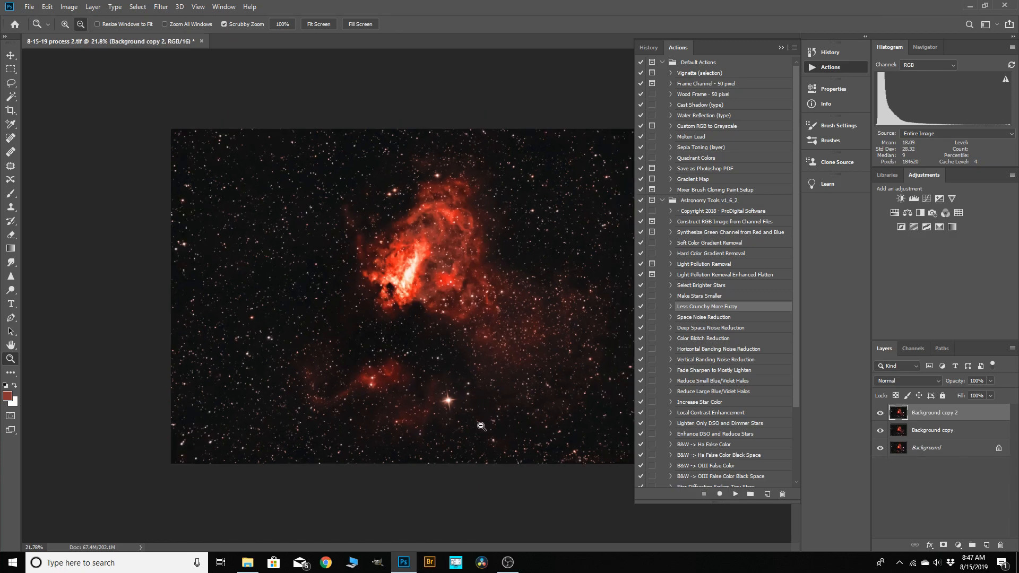
{"action": "scroll", "coordinate": [491, 215], "scroll_direction": "up", "scroll_amount": 10}
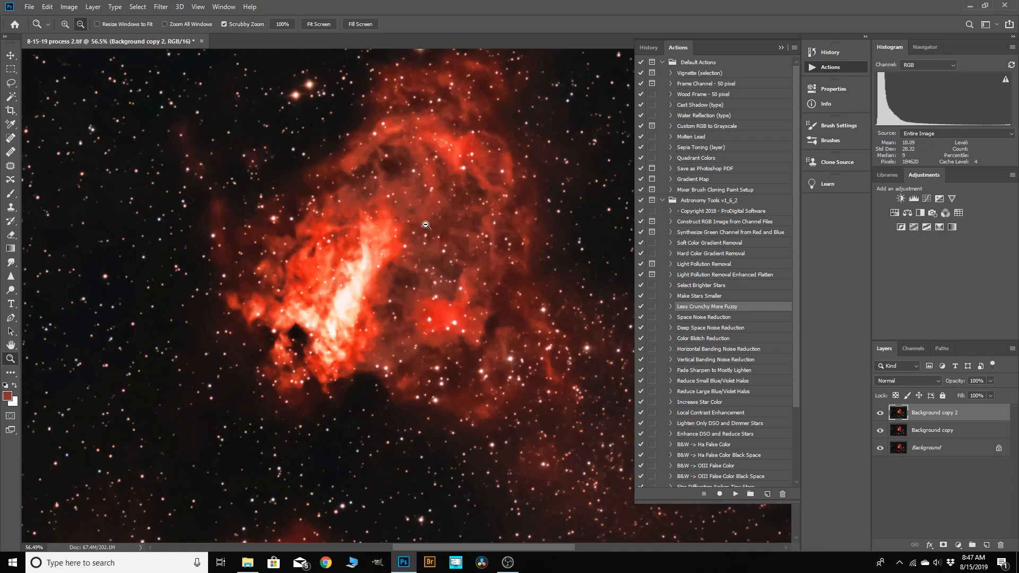
{"action": "scroll", "coordinate": [431, 225], "scroll_direction": "down", "scroll_amount": 2}
{"action": "scroll", "coordinate": [480, 289], "scroll_direction": "down", "scroll_amount": 3}
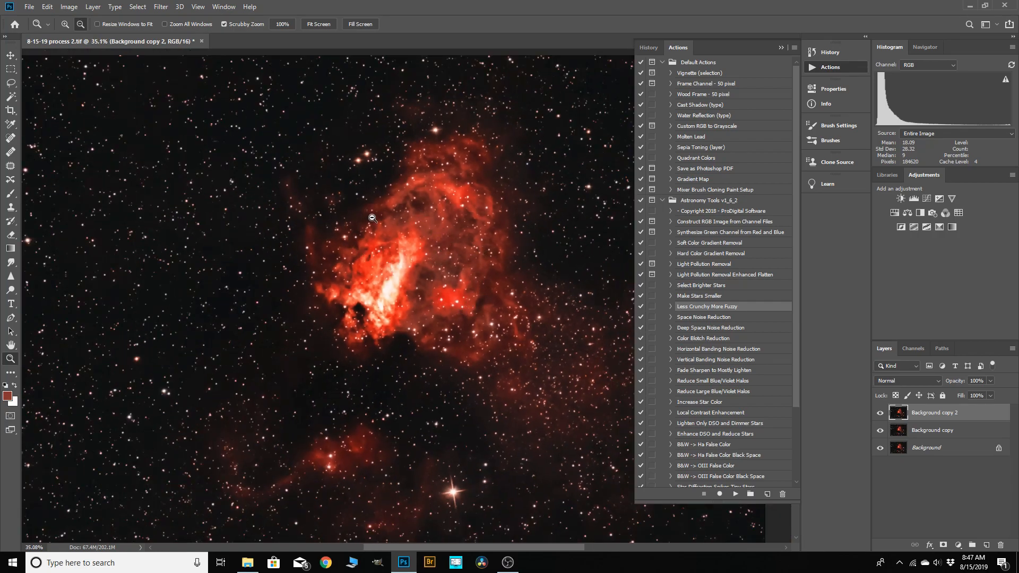
{"action": "scroll", "coordinate": [373, 219], "scroll_direction": "down", "scroll_amount": 3}
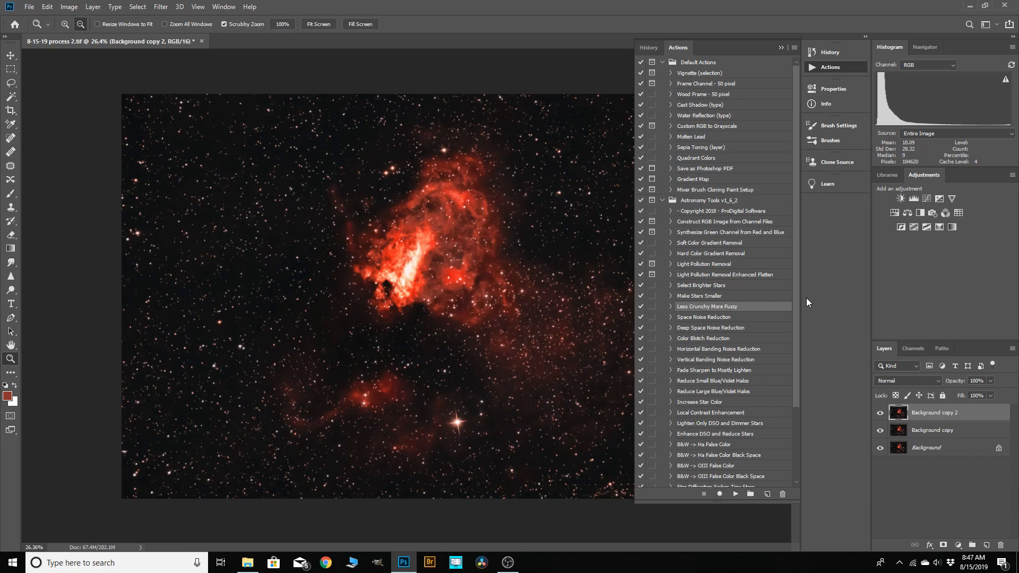
{"action": "left_click", "coordinate": [778, 47]}
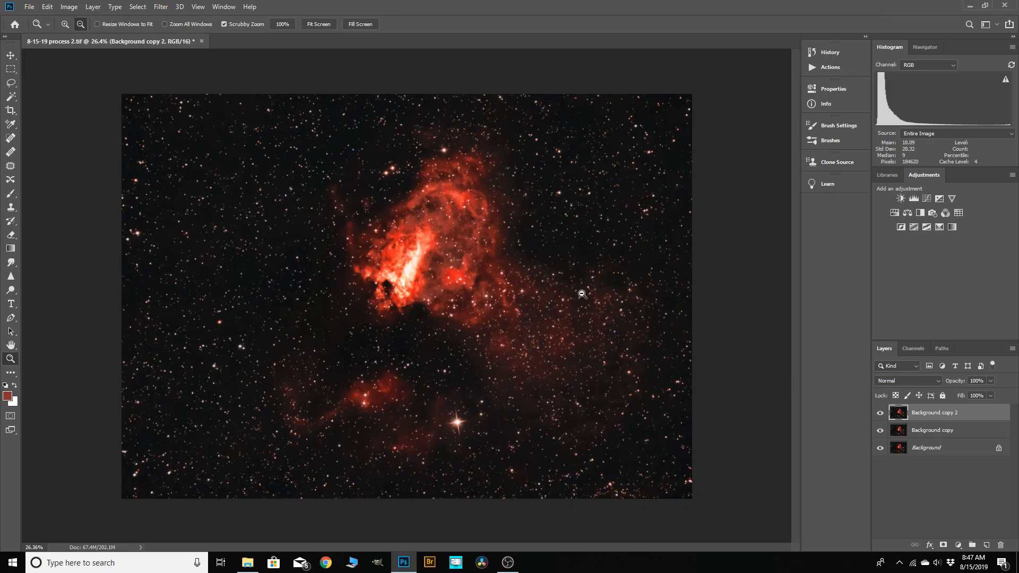
Open the Camera Raw Filter on the top layer and set Exposure to +0.25 and Contrast to +9.
{"action": "left_click", "coordinate": [160, 7]}
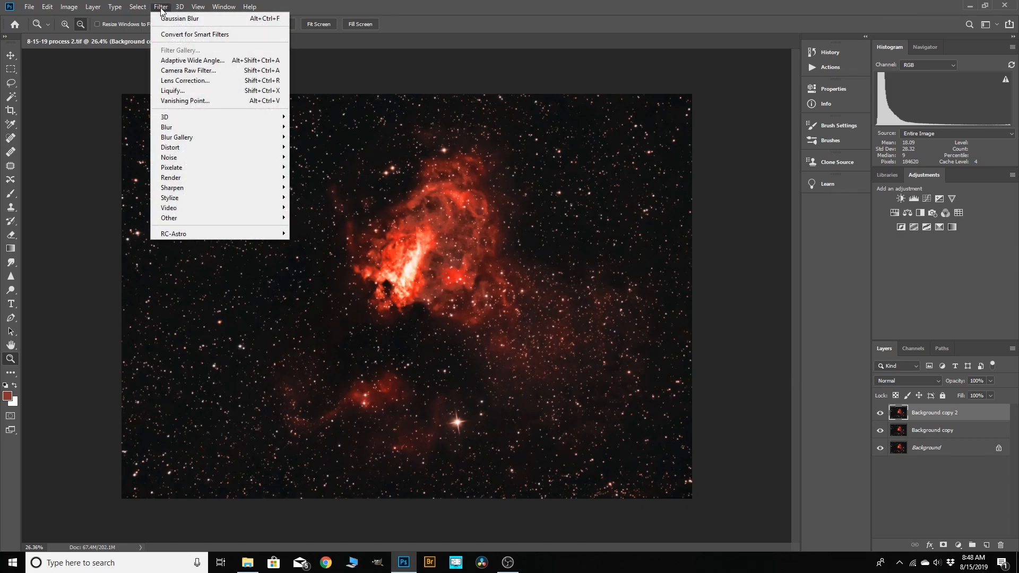
{"action": "left_click", "coordinate": [189, 70]}
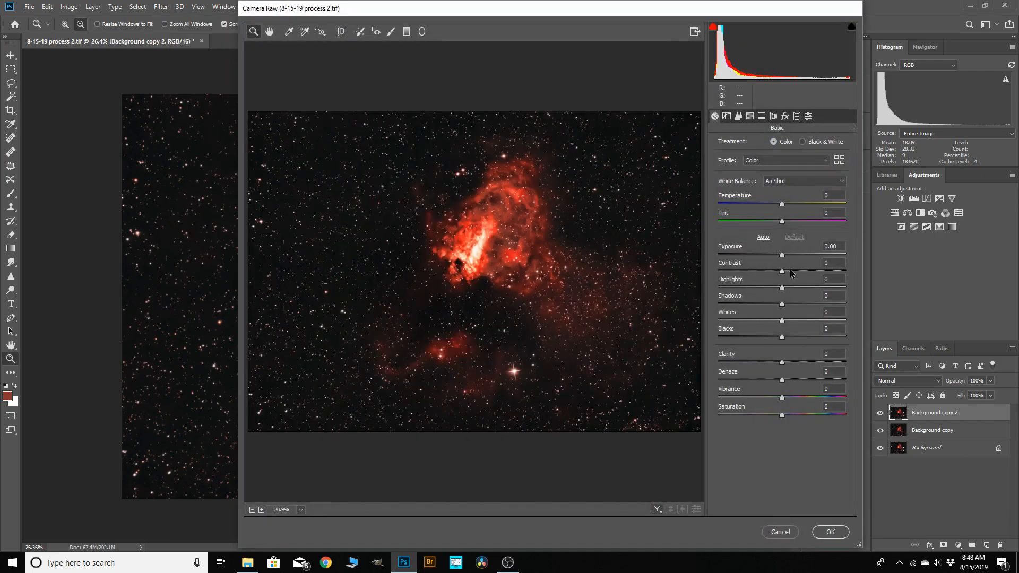
{"action": "left_click", "coordinate": [783, 254]}
{"action": "left_click_drag", "start_coordinate": [783, 254], "coordinate": [787, 256]}
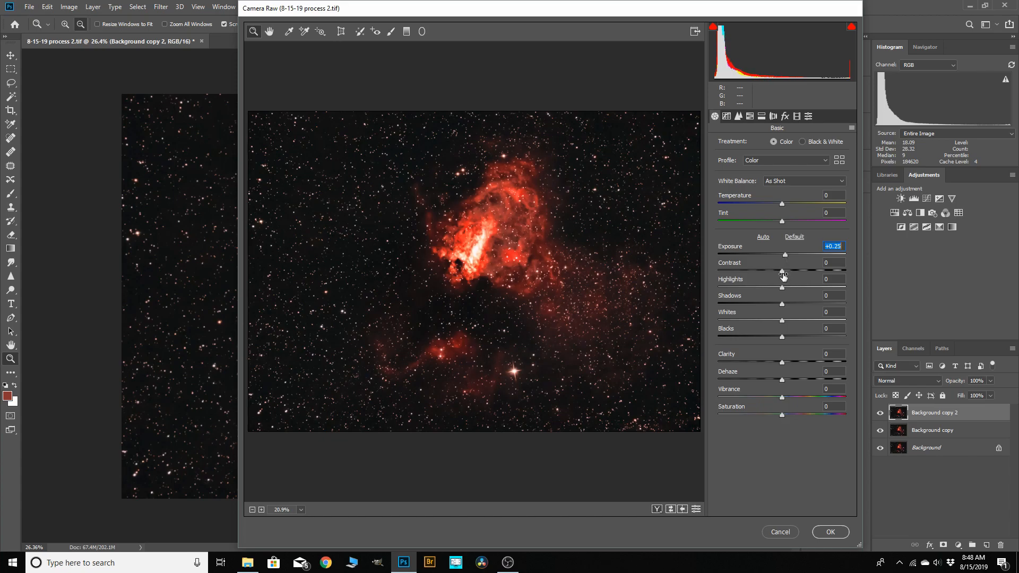
{"action": "left_click", "coordinate": [782, 271]}
{"action": "left_click_drag", "start_coordinate": [782, 271], "coordinate": [788, 274]}
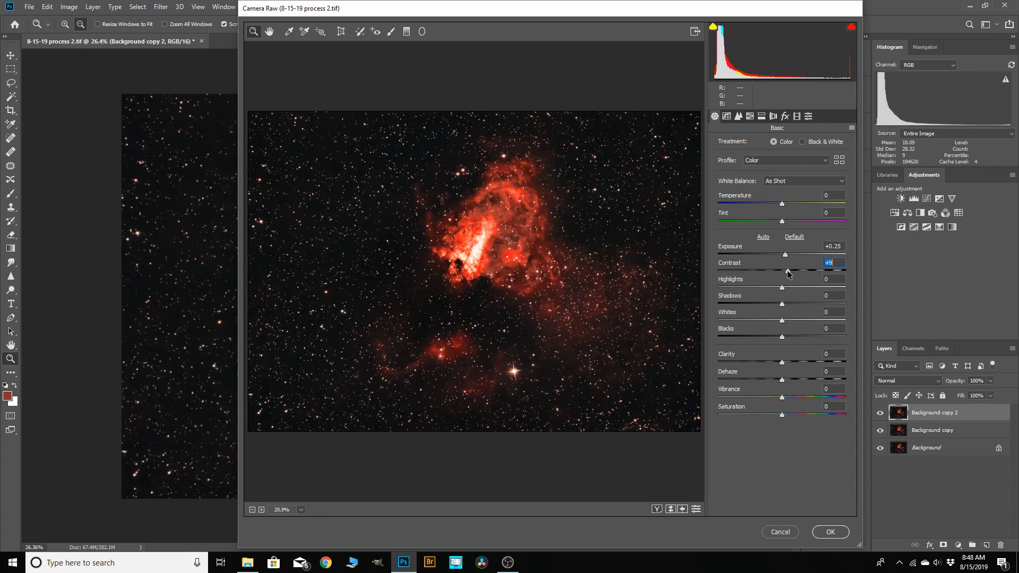
Set the Camera Raw Highlights to -5, Shadows to -11, and Blacks to -1.
{"action": "left_click_drag", "start_coordinate": [784, 291], "coordinate": [782, 291]}
{"action": "key", "text": "Down"}
{"action": "key", "text": "Down"}
{"action": "left_click", "coordinate": [785, 305]}
{"action": "left_click_drag", "start_coordinate": [786, 303], "coordinate": [775, 304]}
{"action": "left_click_drag", "start_coordinate": [782, 337], "coordinate": [783, 341]}
{"action": "left_click_drag", "start_coordinate": [783, 341], "coordinate": [783, 341]}
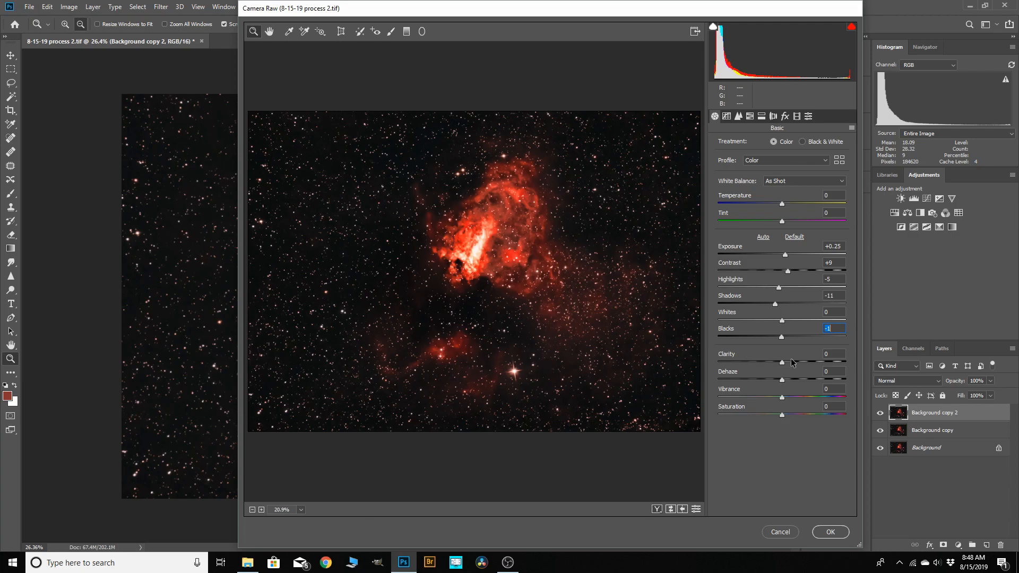
Slightly increase Clarity, Dehaze, and color saturation in the Camera Raw basic adjustments.
{"action": "left_click_drag", "start_coordinate": [782, 364], "coordinate": [794, 365]}
{"action": "left_click_drag", "start_coordinate": [783, 380], "coordinate": [788, 382]}
{"action": "mouse_move", "coordinate": [782, 402]}
{"action": "left_mouse_down"}
{"action": "mouse_move", "coordinate": [794, 401]}
{"action": "mouse_move", "coordinate": [784, 416]}
{"action": "left_mouse_up"}
Set sharpening Amount to 8 and noise reduction to Luminance 15, Luminance Contrast about 11, and Color 20, and apply the Camera Raw Filter.
{"action": "left_click", "coordinate": [738, 116]}
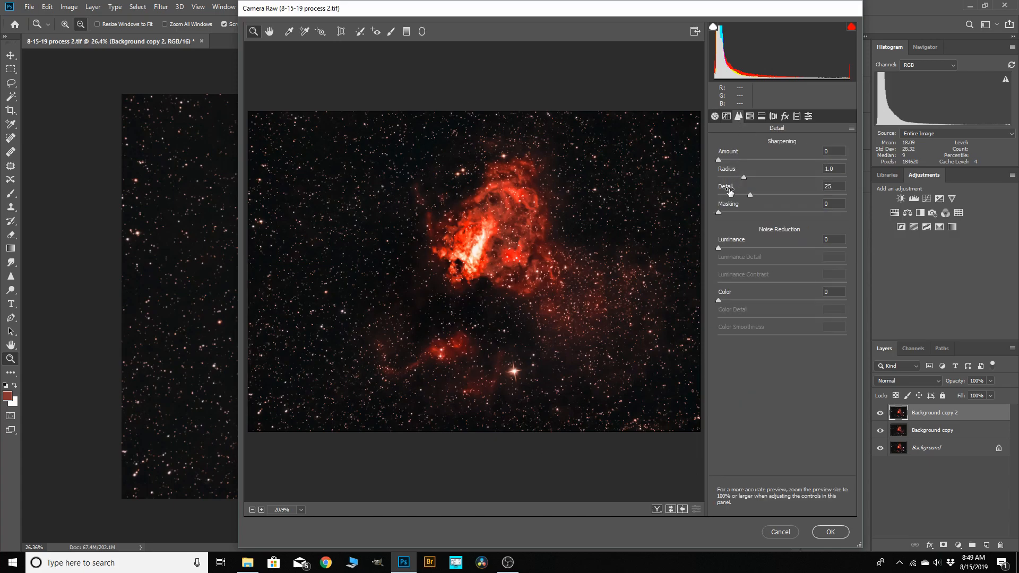
{"action": "left_click_drag", "start_coordinate": [718, 160], "coordinate": [725, 164]}
{"action": "left_click_drag", "start_coordinate": [719, 249], "coordinate": [733, 251]}
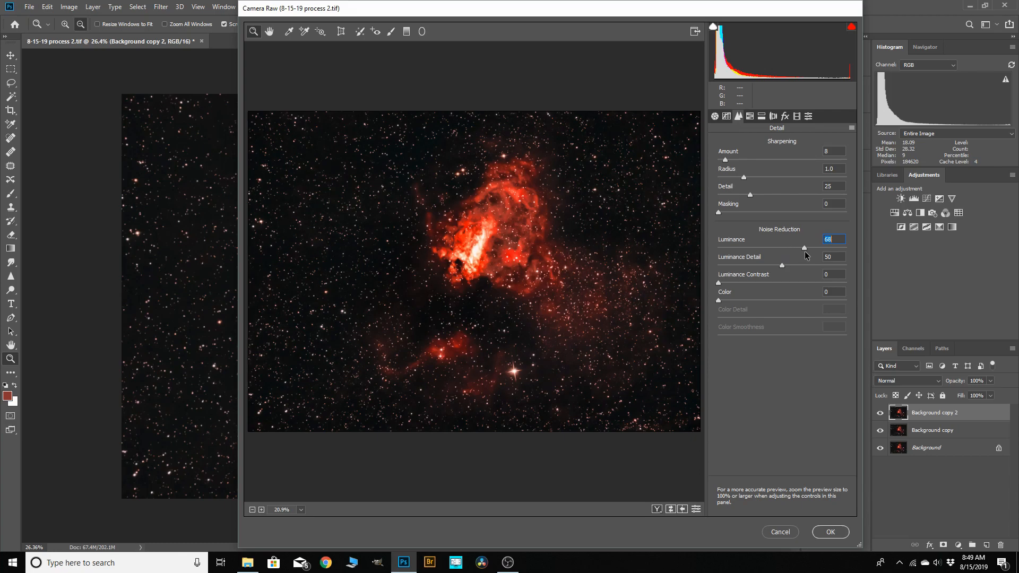
{"action": "left_click_drag", "start_coordinate": [804, 251], "coordinate": [740, 250]}
{"action": "mouse_move", "coordinate": [724, 298]}
{"action": "left_mouse_down"}
{"action": "mouse_move", "coordinate": [743, 298]}
{"action": "mouse_move", "coordinate": [736, 282]}
{"action": "left_mouse_up"}
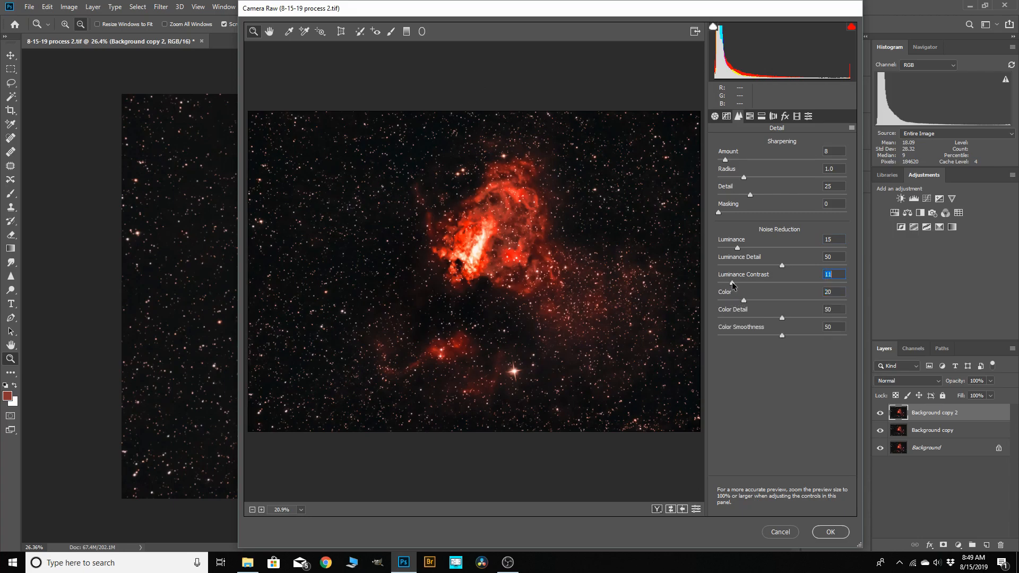
{"action": "left_click", "coordinate": [819, 532]}
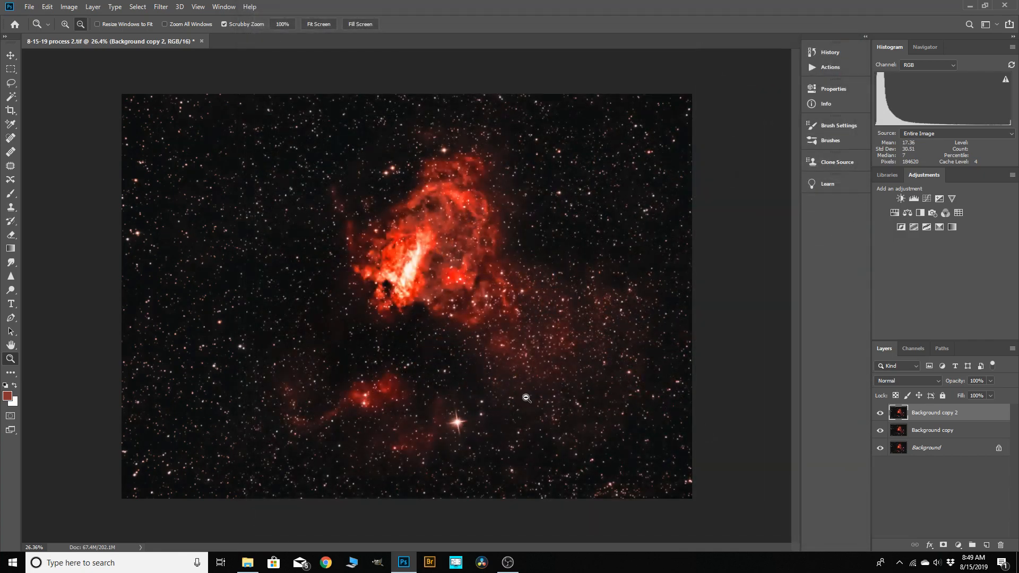
Inspect the filtered image at several magnifications, lower the Background copy 2 layer's opacity to 75%, and compare it hidden and shown.
{"action": "scroll", "coordinate": [401, 247], "scroll_direction": "up", "scroll_amount": 1}
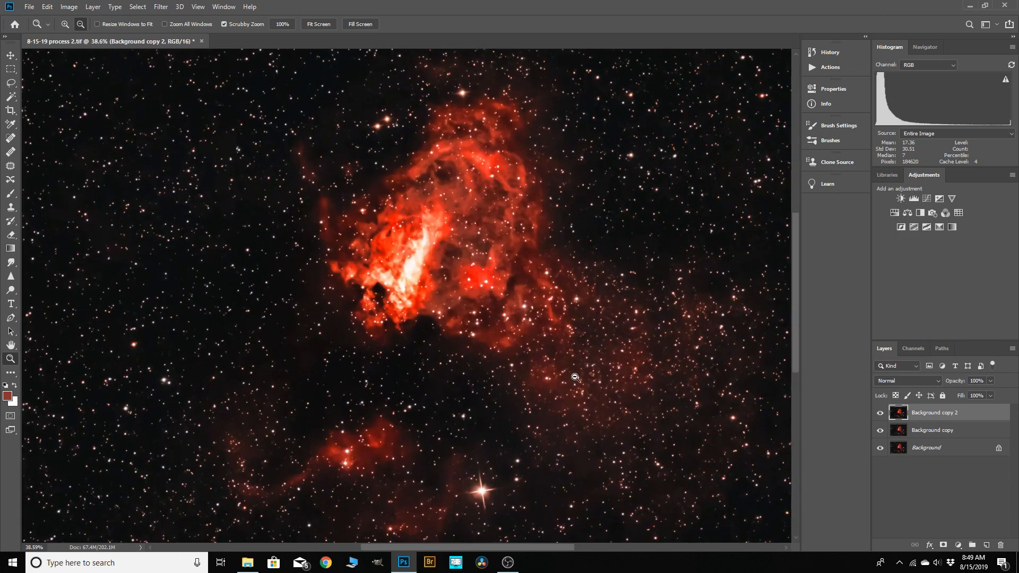
{"action": "key", "text": "ctrl+0"}
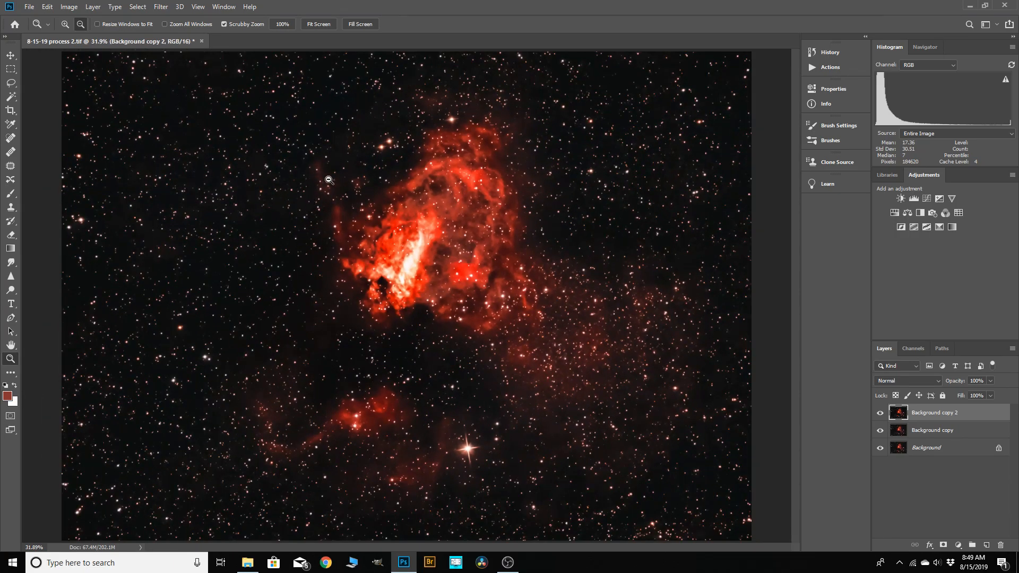
{"action": "scroll", "coordinate": [425, 268], "scroll_direction": "down", "scroll_amount": 1}
{"action": "scroll", "coordinate": [459, 260], "scroll_direction": "down", "scroll_amount": 1}
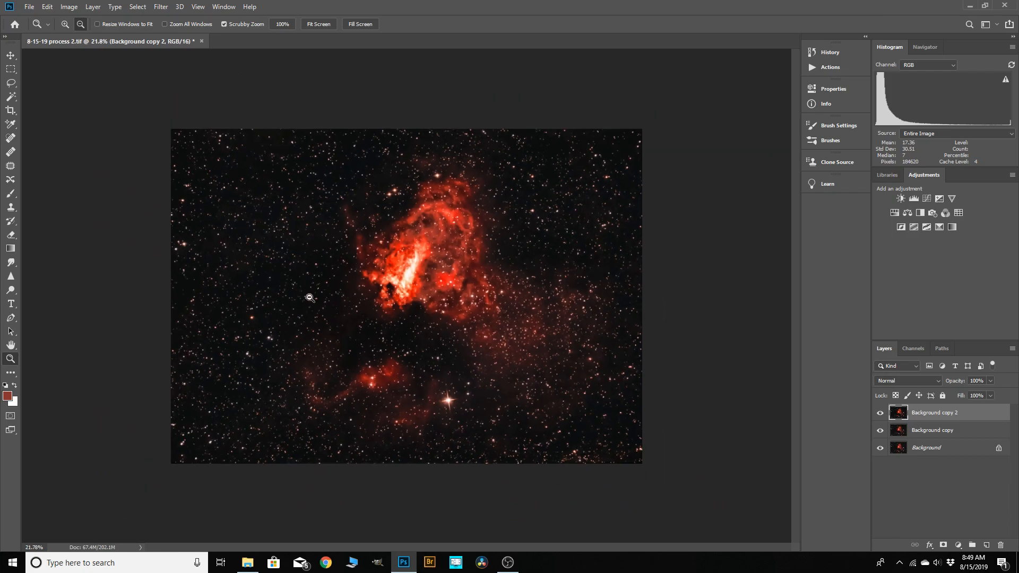
{"action": "scroll", "coordinate": [425, 268], "scroll_direction": "up", "scroll_amount": 8}
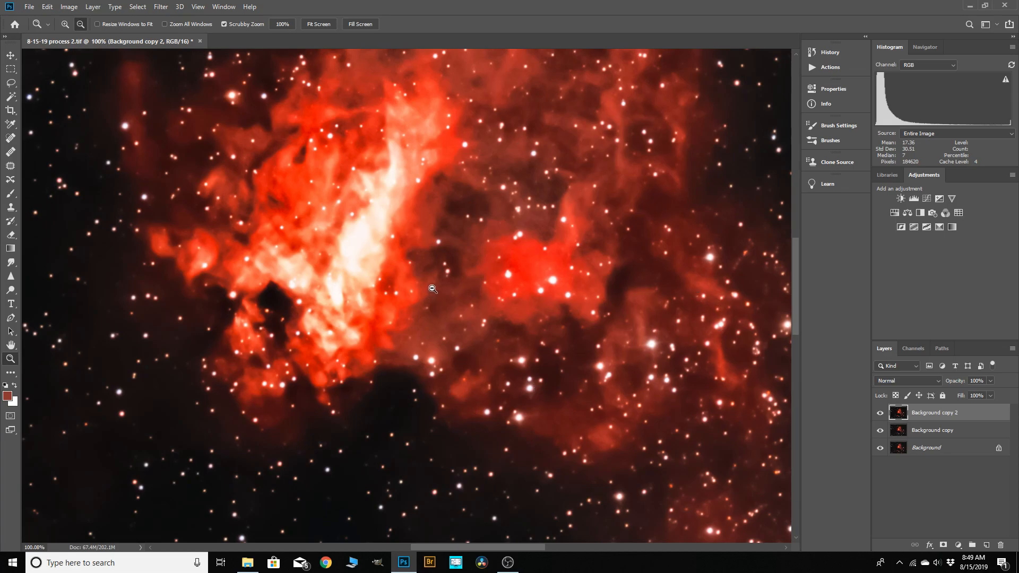
{"action": "scroll", "coordinate": [459, 265], "scroll_direction": "down", "scroll_amount": 3}
{"action": "scroll", "coordinate": [460, 260], "scroll_direction": "down", "scroll_amount": 3}
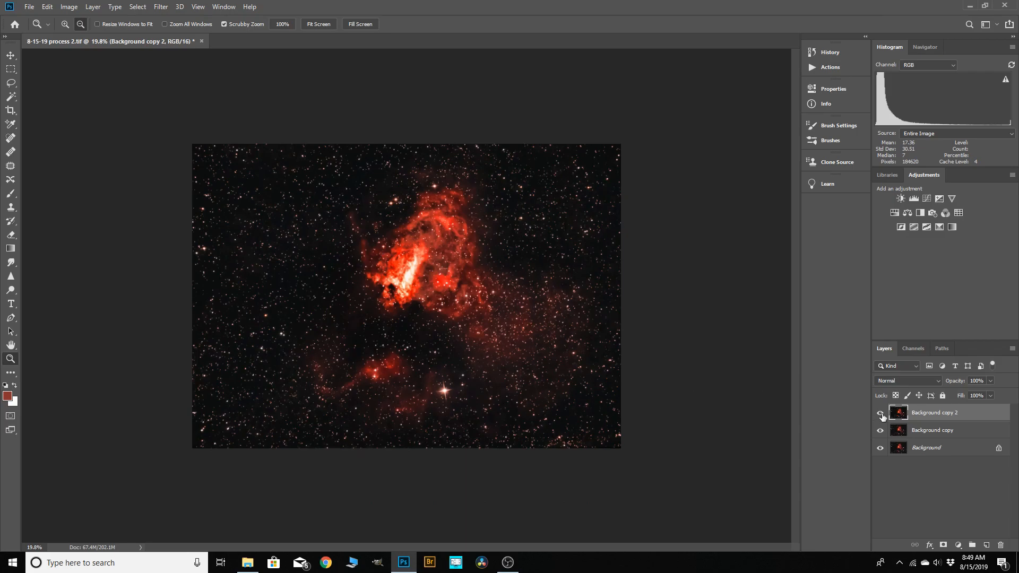
{"action": "left_click", "coordinate": [990, 381]}
{"action": "left_click", "coordinate": [881, 417]}
{"action": "left_click", "coordinate": [880, 416]}
Save the layered image as a new TIFF file named 8-15-19 process 3, accepting the TIFF options.
{"action": "left_click", "coordinate": [30, 7]}
{"action": "left_click", "coordinate": [44, 125]}
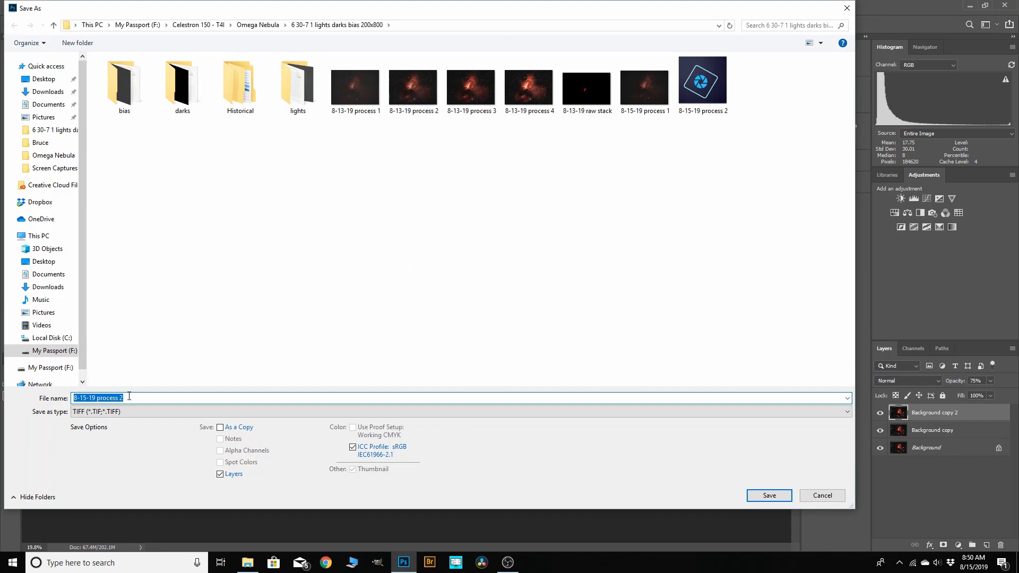
{"action": "left_click", "coordinate": [129, 397]}
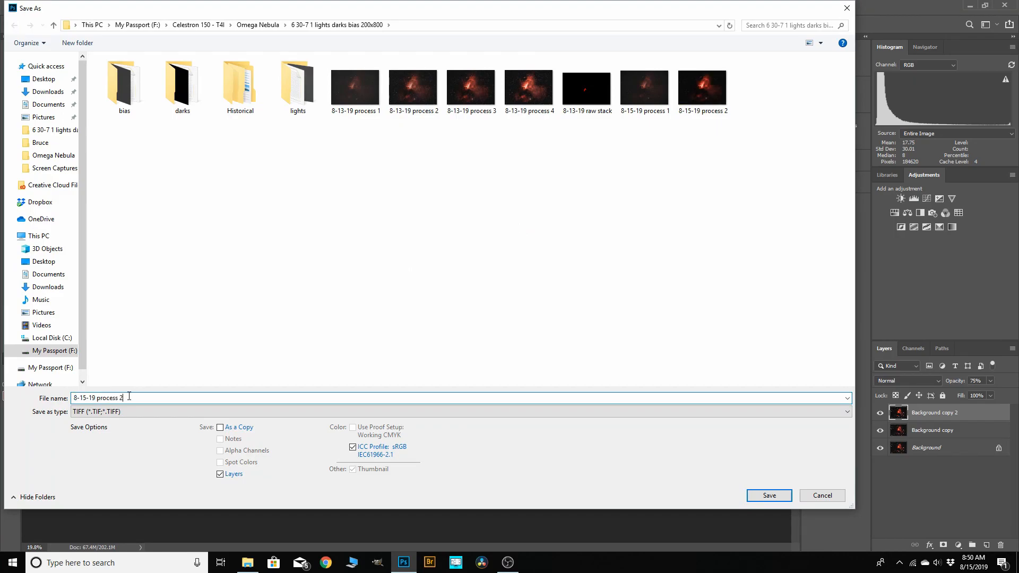
{"action": "type", "text": "3"}
{"action": "left_click", "coordinate": [768, 495]}
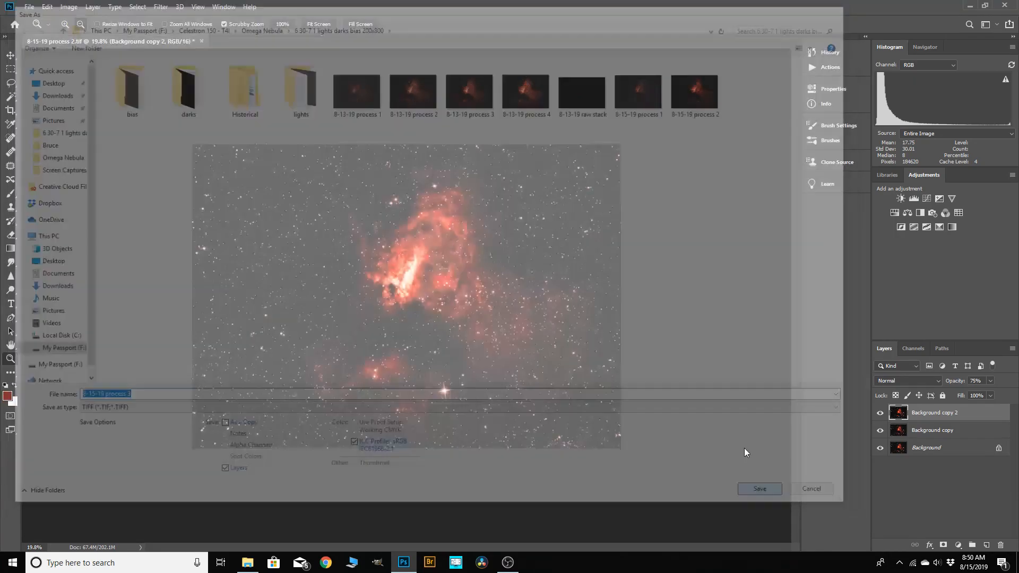
{"action": "left_click", "coordinate": [626, 140]}
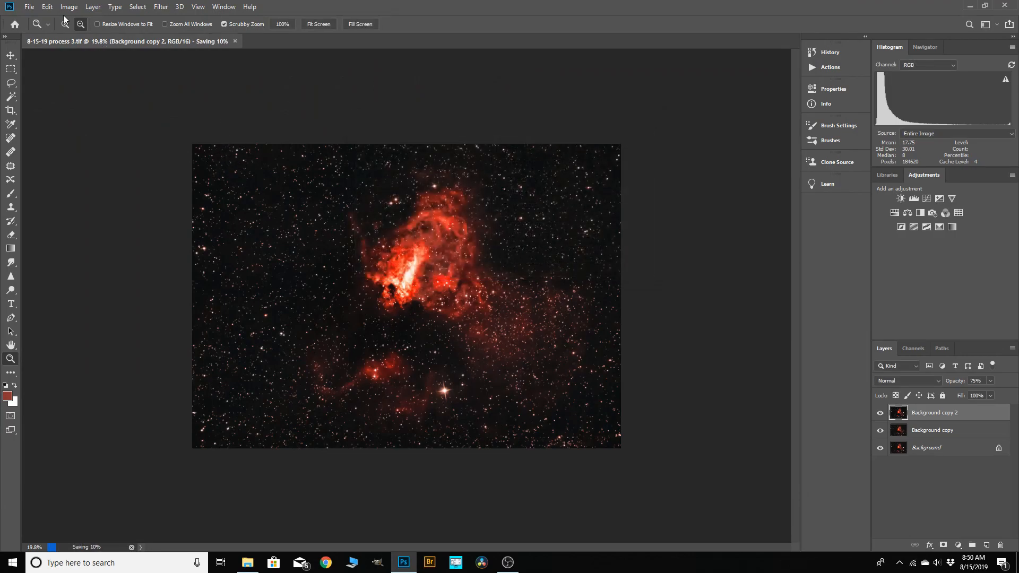
Start an Export As of the nebula image and set the file format to JPG.
{"action": "left_click", "coordinate": [30, 7]}
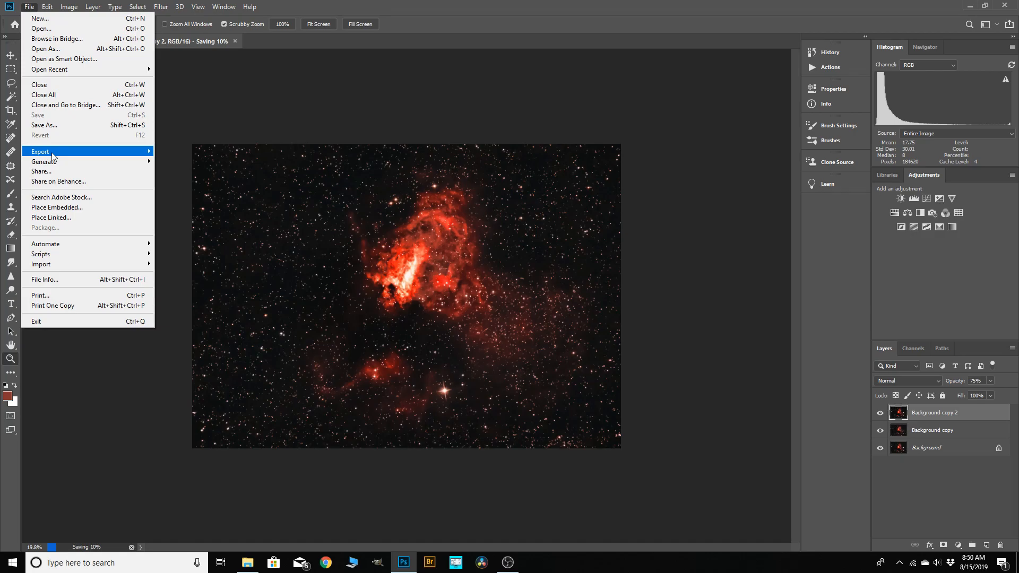
{"action": "mouse_move", "coordinate": [53, 151]}
{"action": "left_click", "coordinate": [180, 162]}
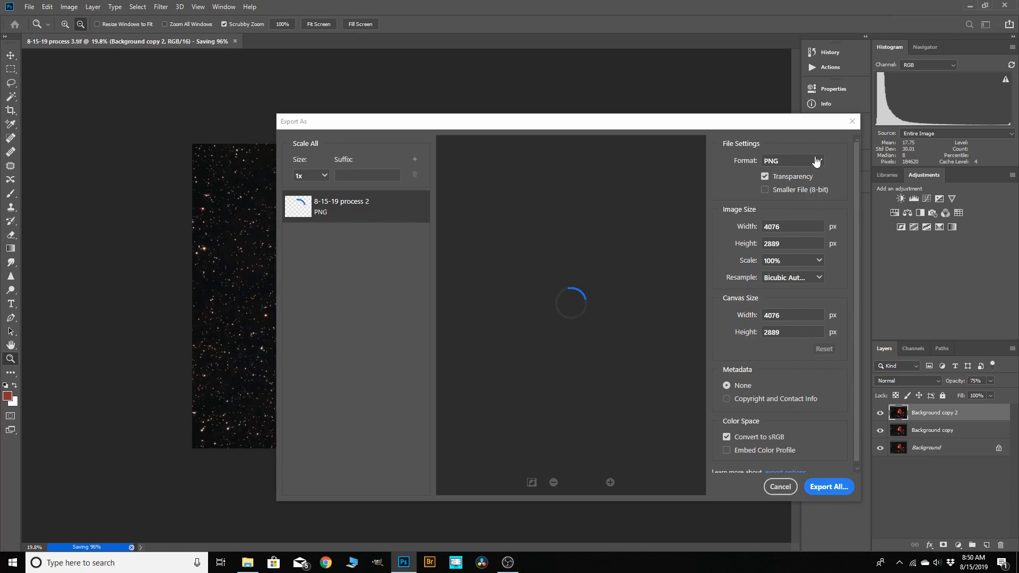
{"action": "left_click", "coordinate": [798, 161]}
{"action": "left_click", "coordinate": [782, 188]}
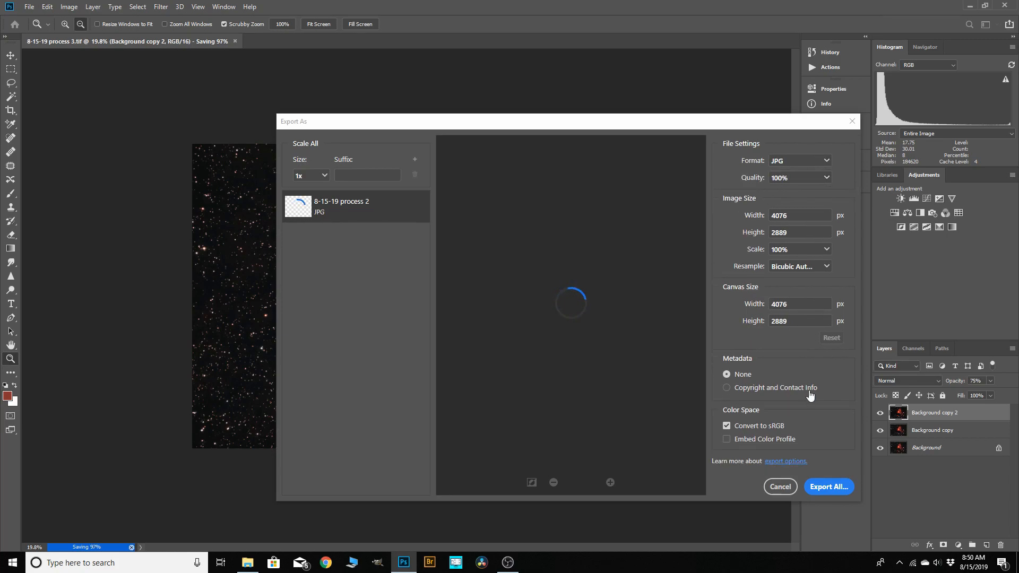
Export the JPG into the current project folder under the file name 8-15-19 jpeg.
{"action": "left_click", "coordinate": [829, 488]}
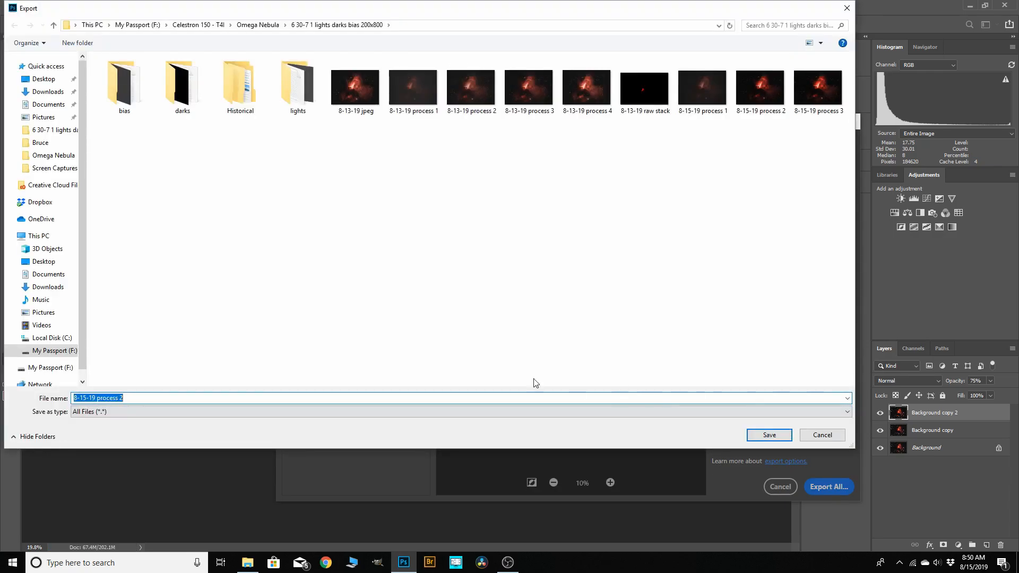
{"action": "left_click", "coordinate": [132, 397]}
{"action": "key", "text": "BackSpace"}
{"action": "key", "text": "BackSpace"}
{"action": "key", "text": "BackSpace"}
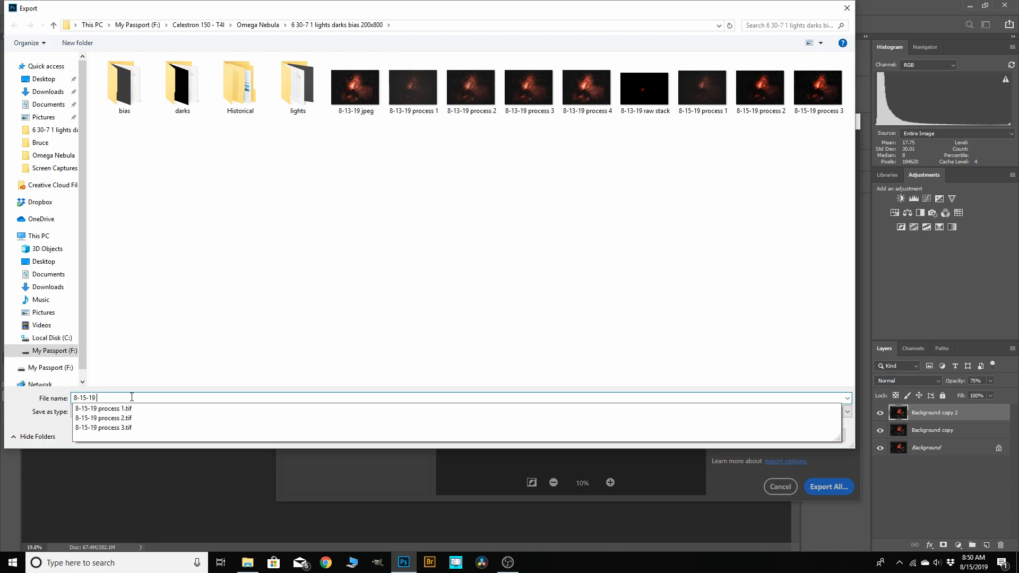
{"action": "type", "text": "jpeg"}
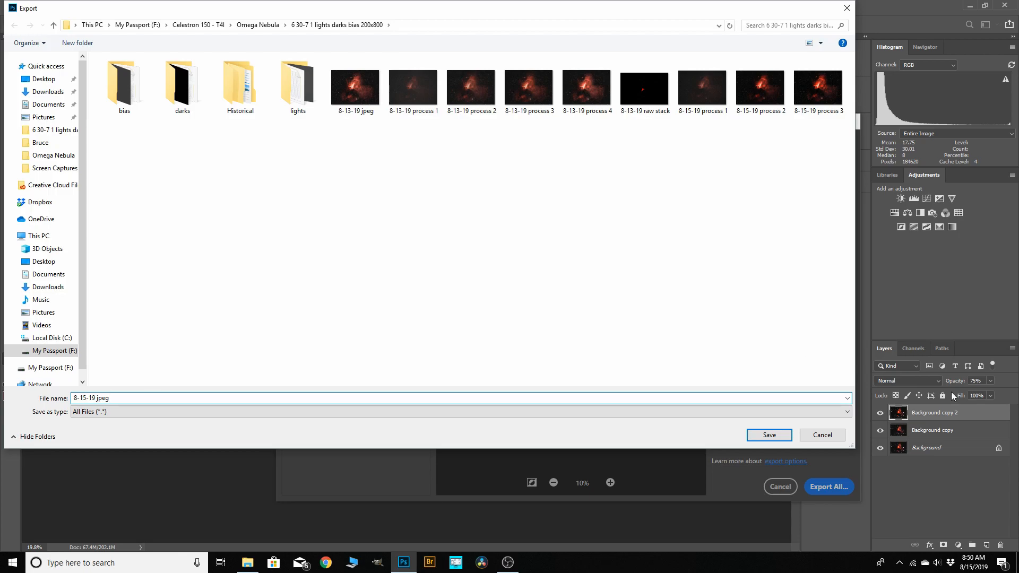
{"action": "left_click", "coordinate": [769, 435]}
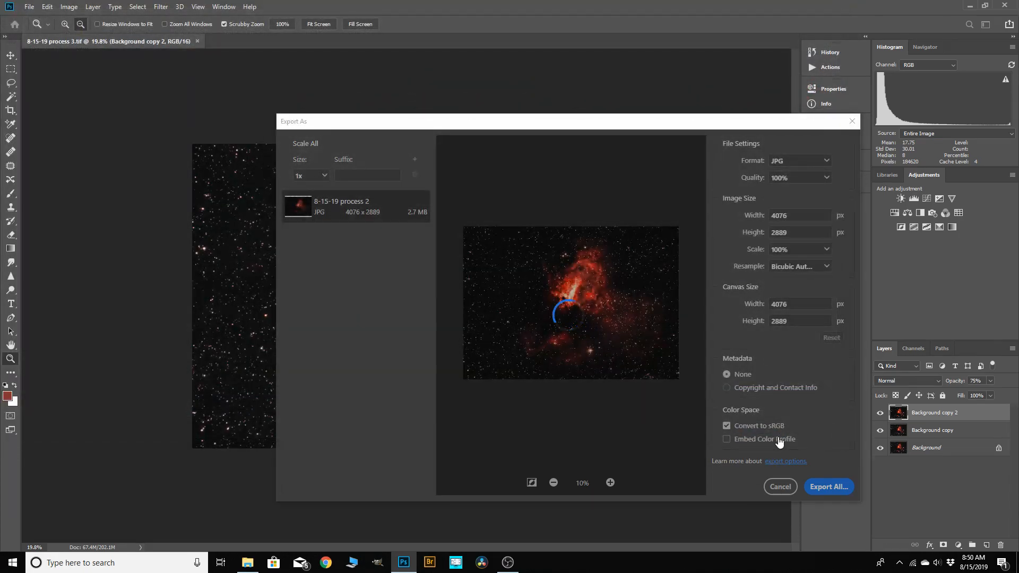